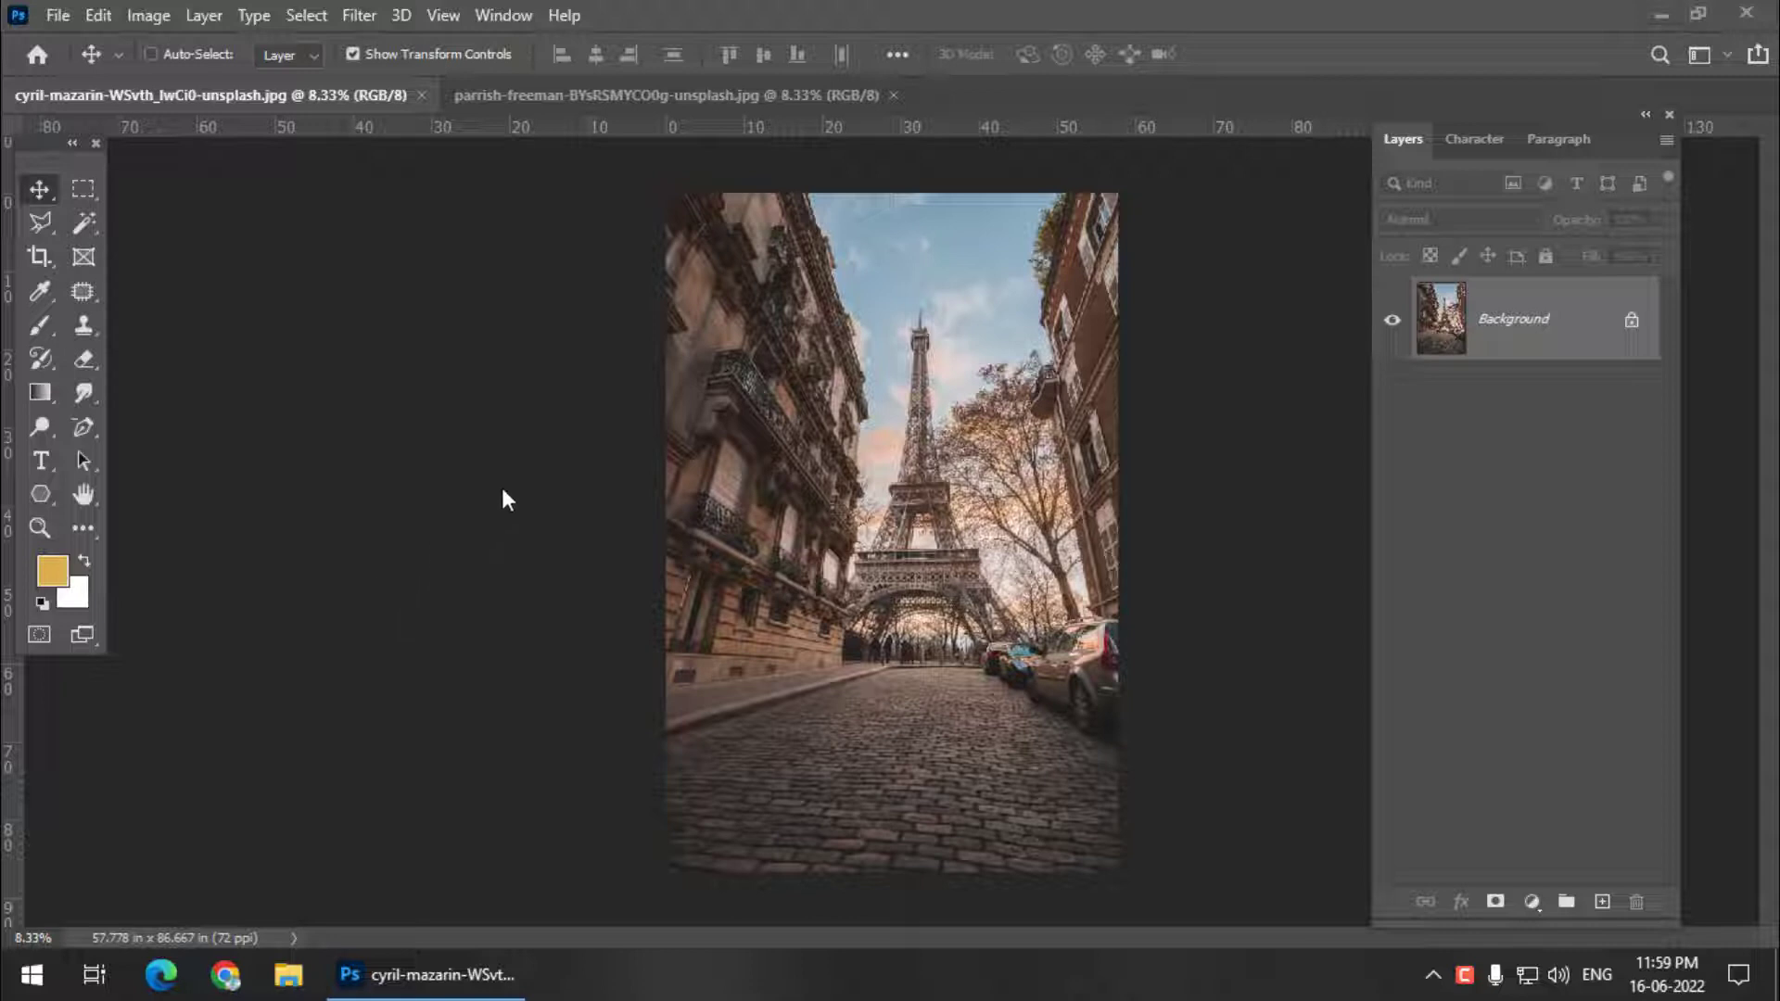
Add a new empty layer and start a horizontal text line over the sidewalk beside the cobblestone street.
left_click(1603, 902)
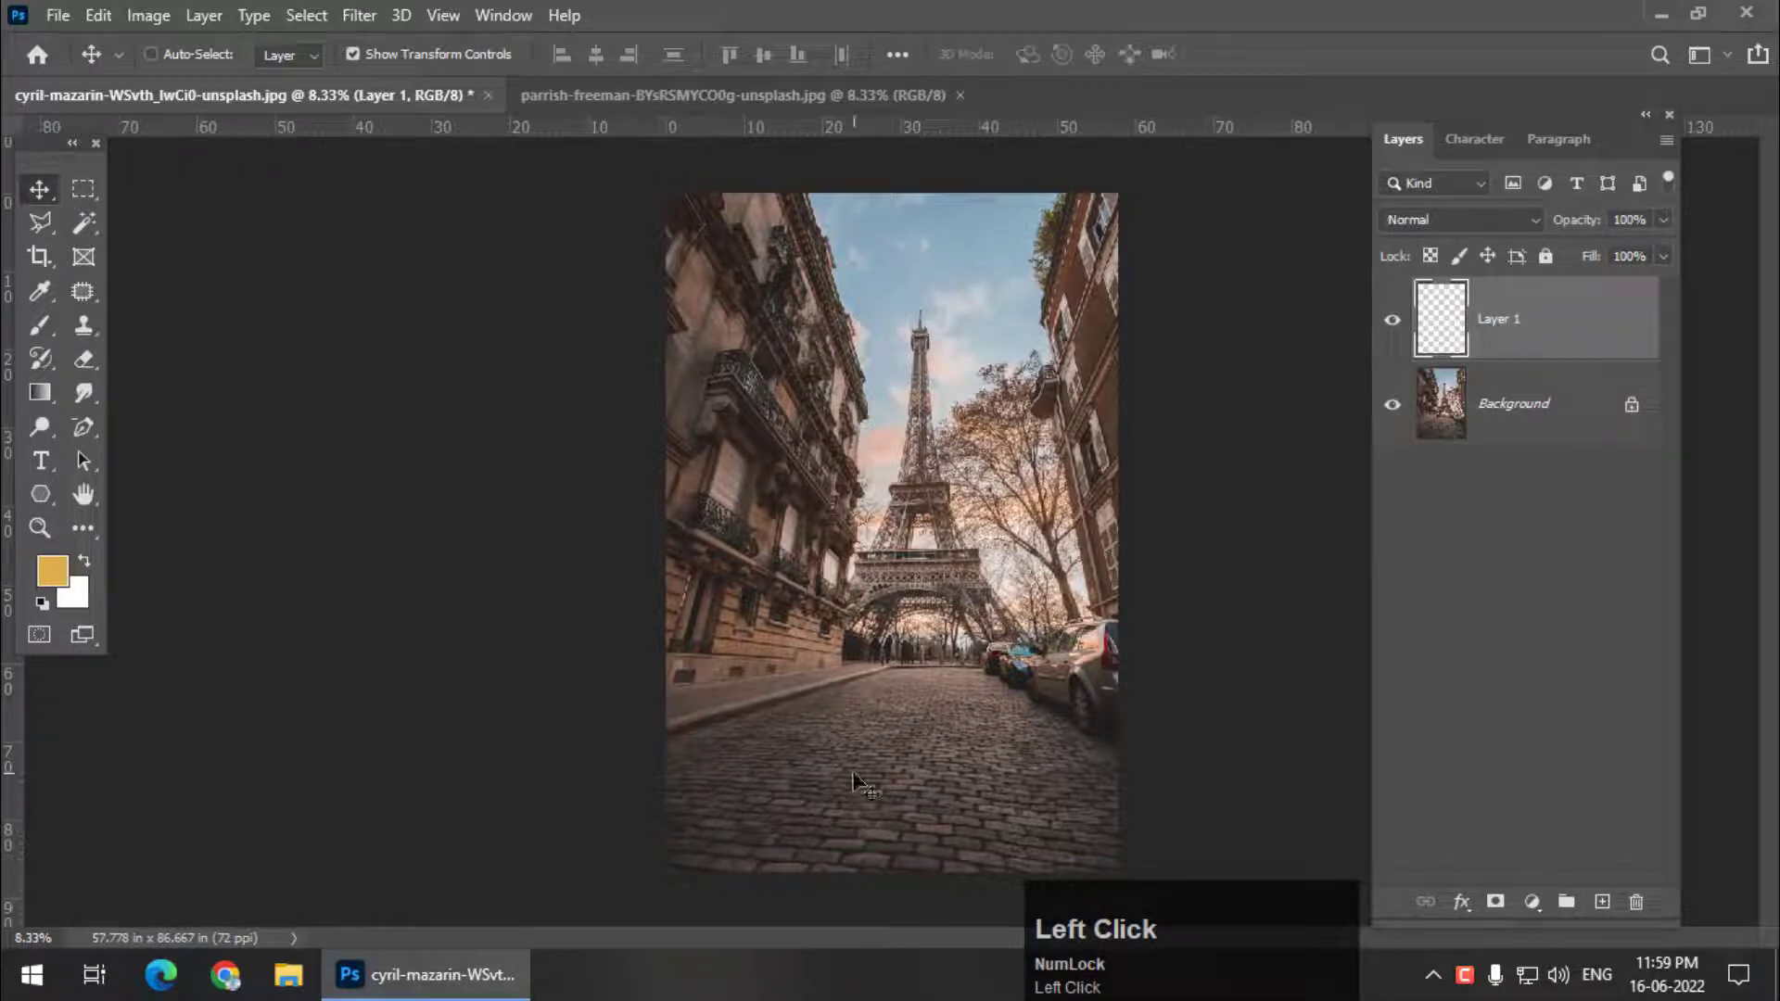
key("ctrl+plus")
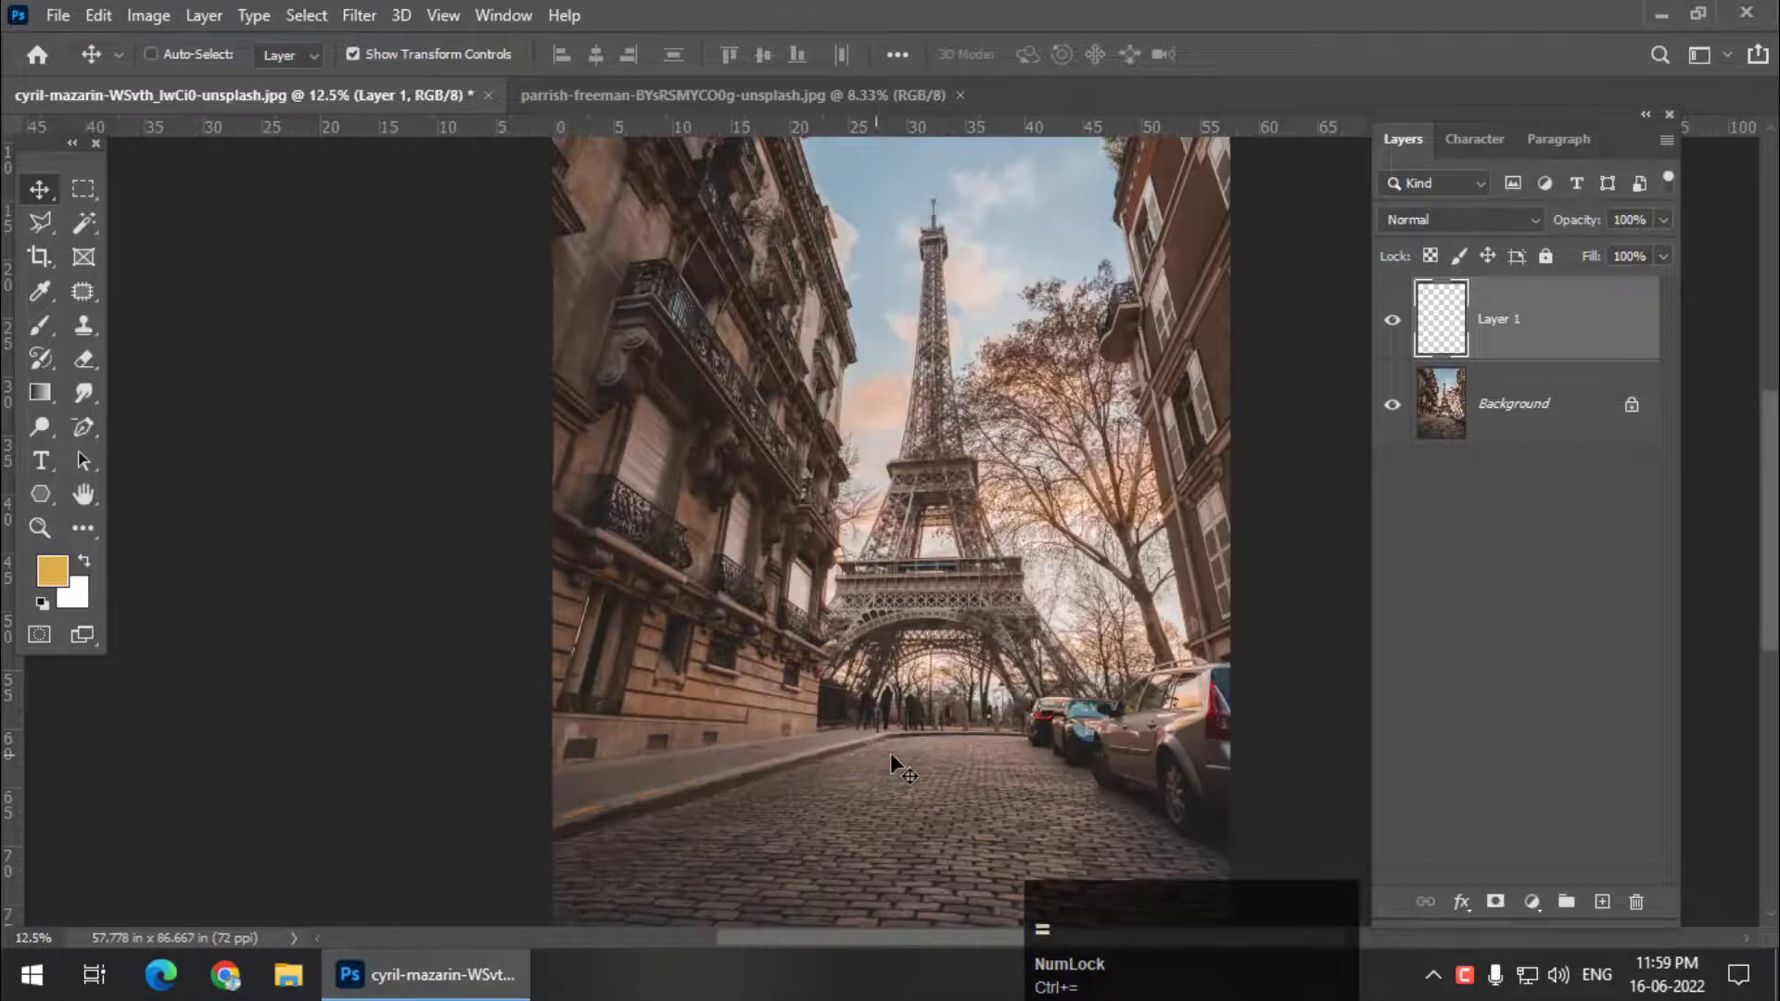
left_click_drag(955, 757, 920, 531)
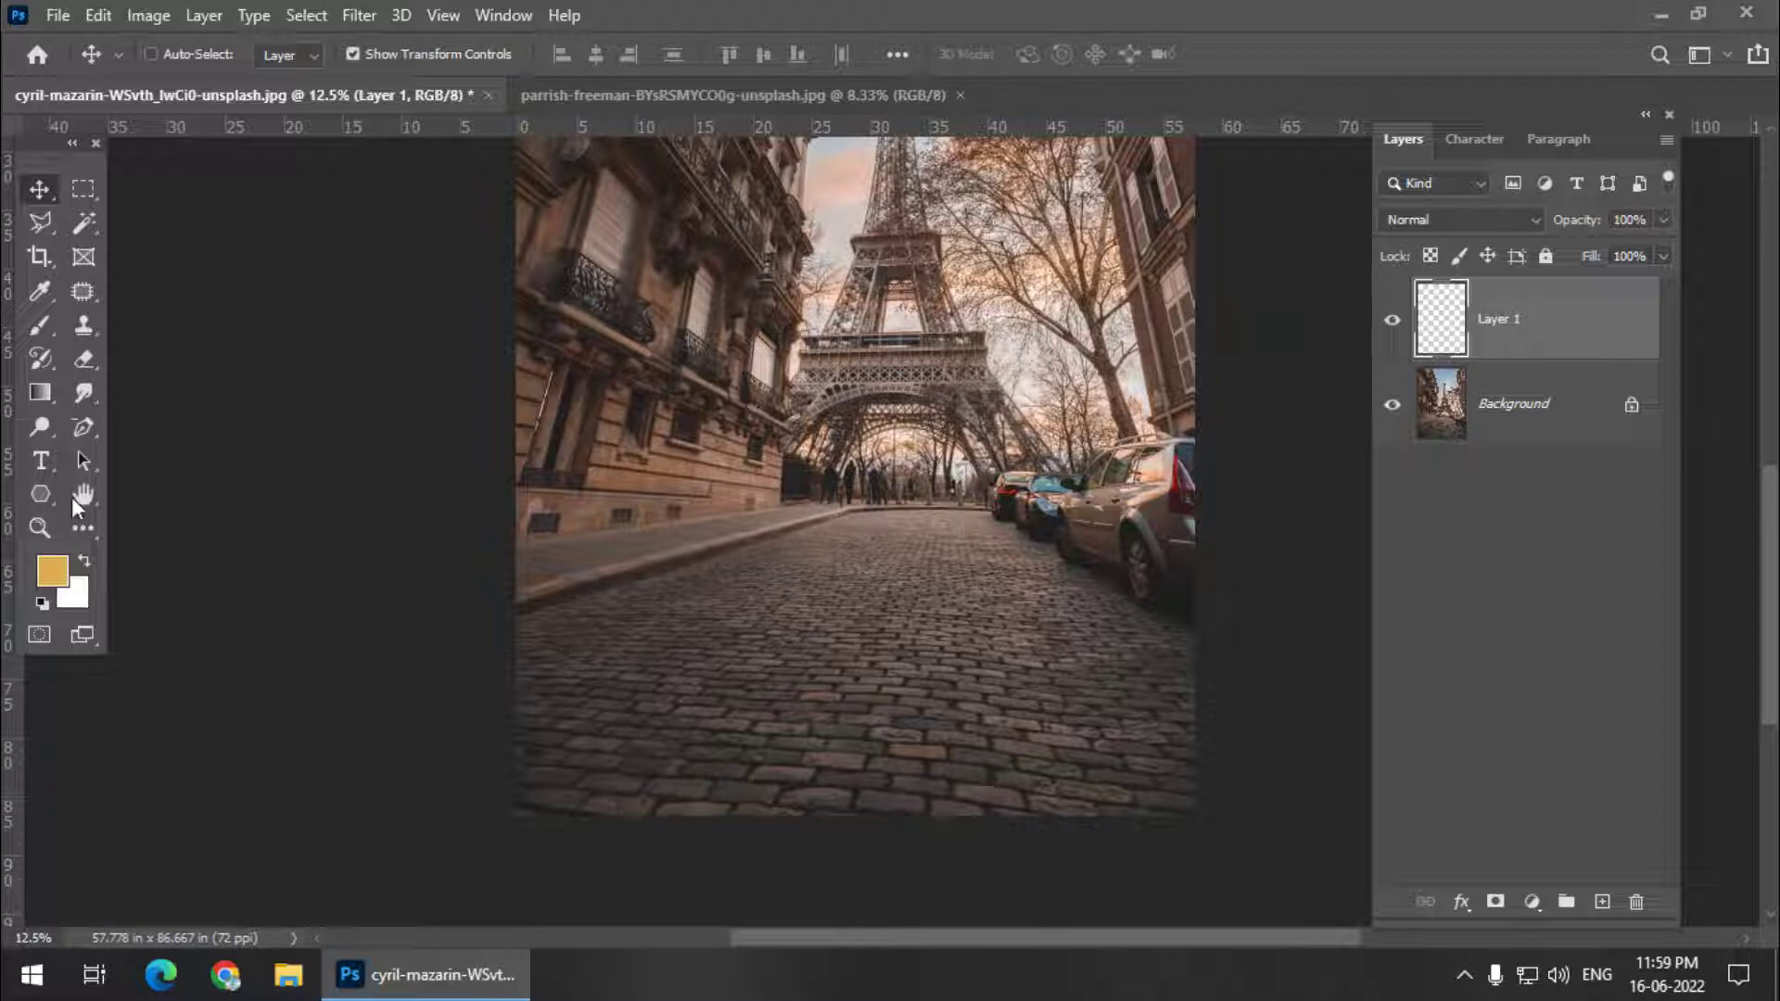
left_click(35, 464)
left_click(30, 465)
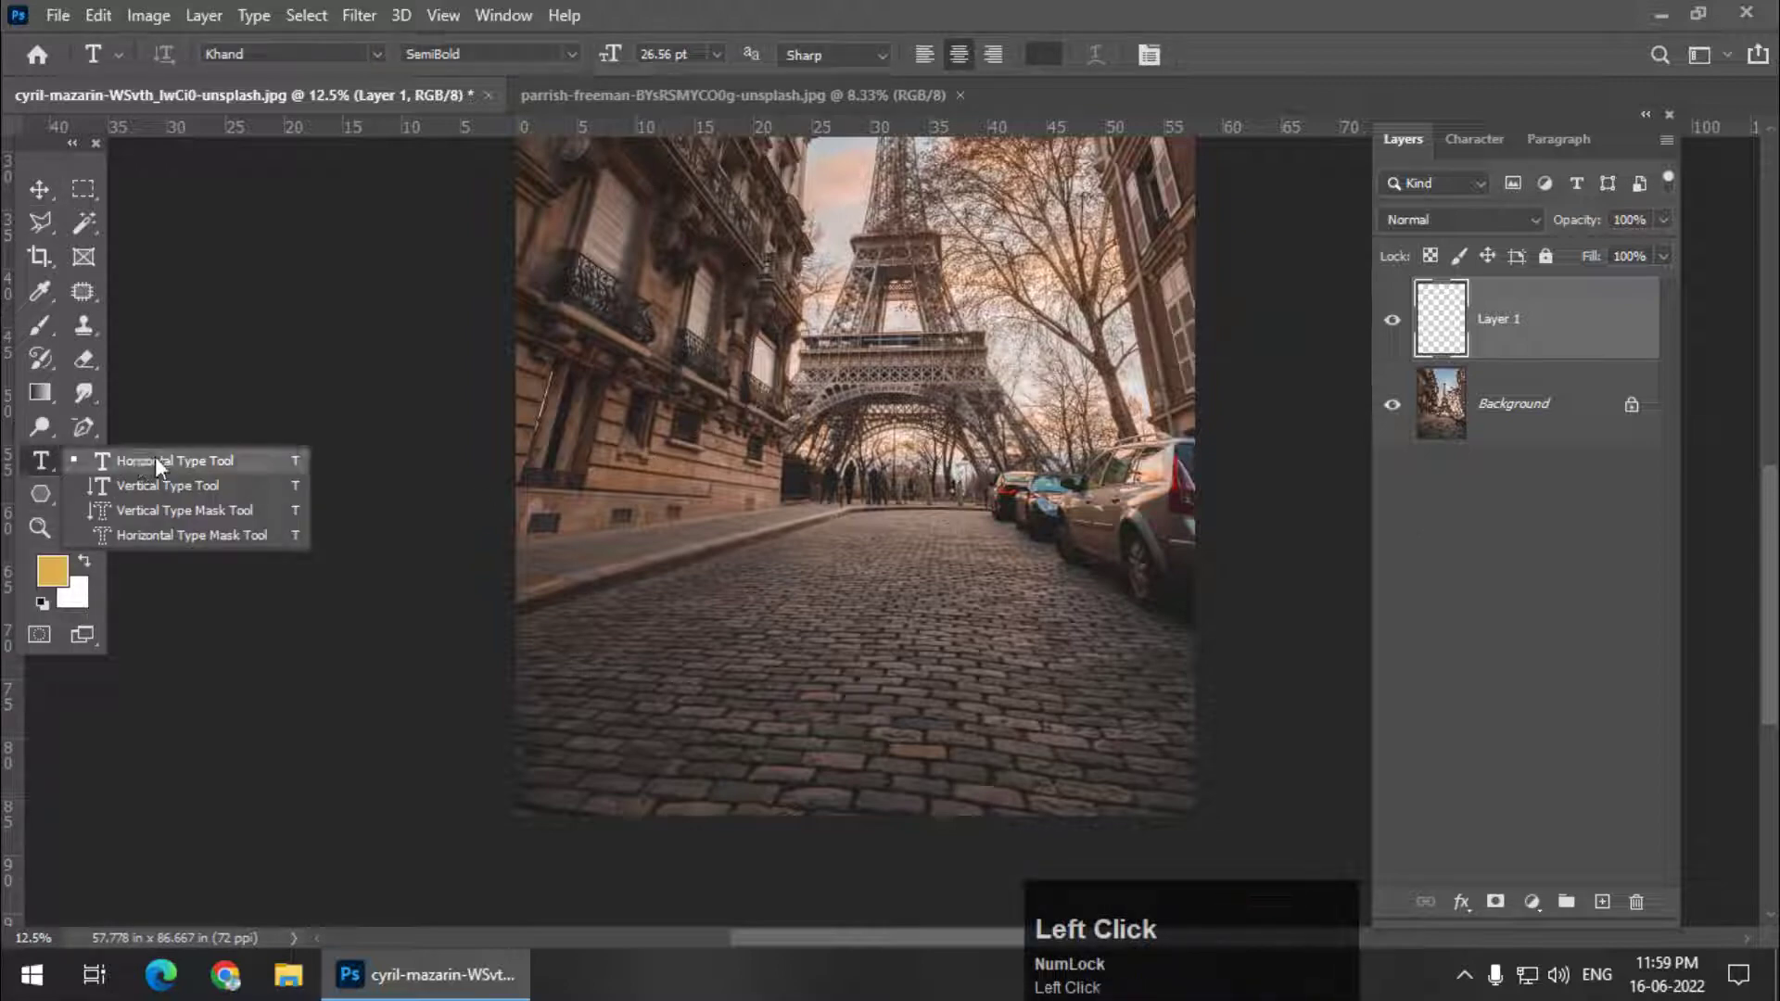
left_click(154, 456)
left_click(662, 521)
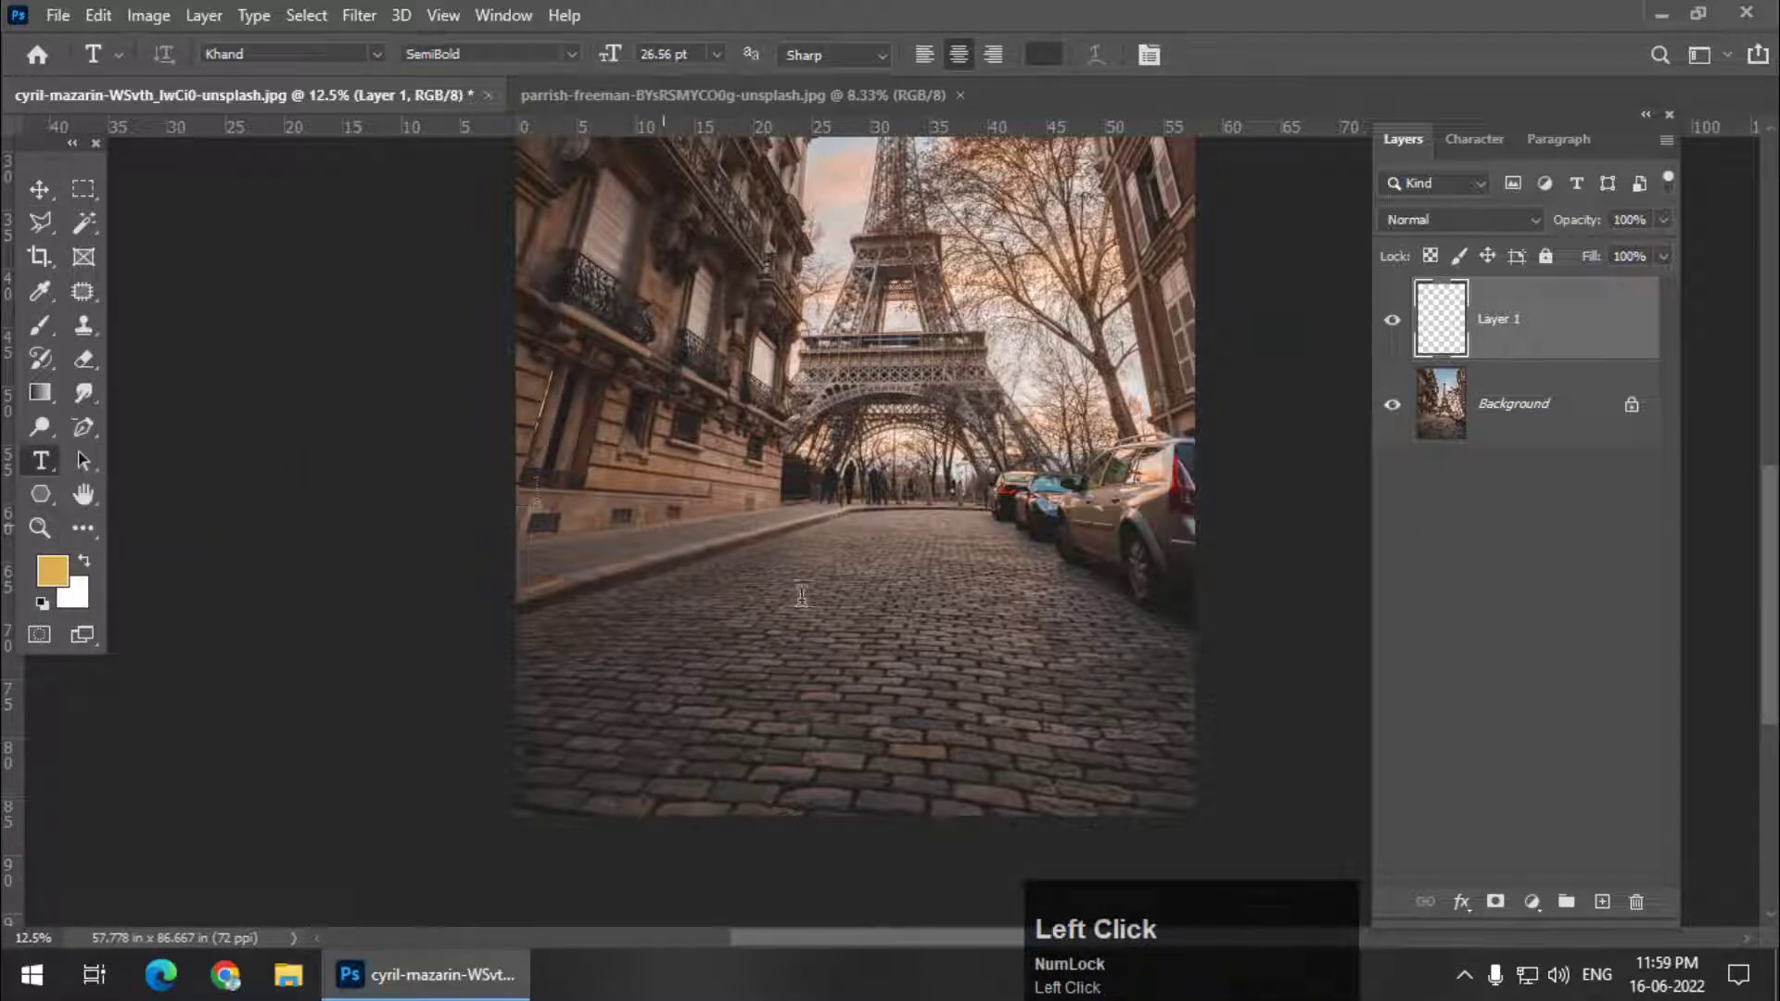
Set the placeholder text's font style to Bold and its size to 347 pt.
left_click(1461, 149)
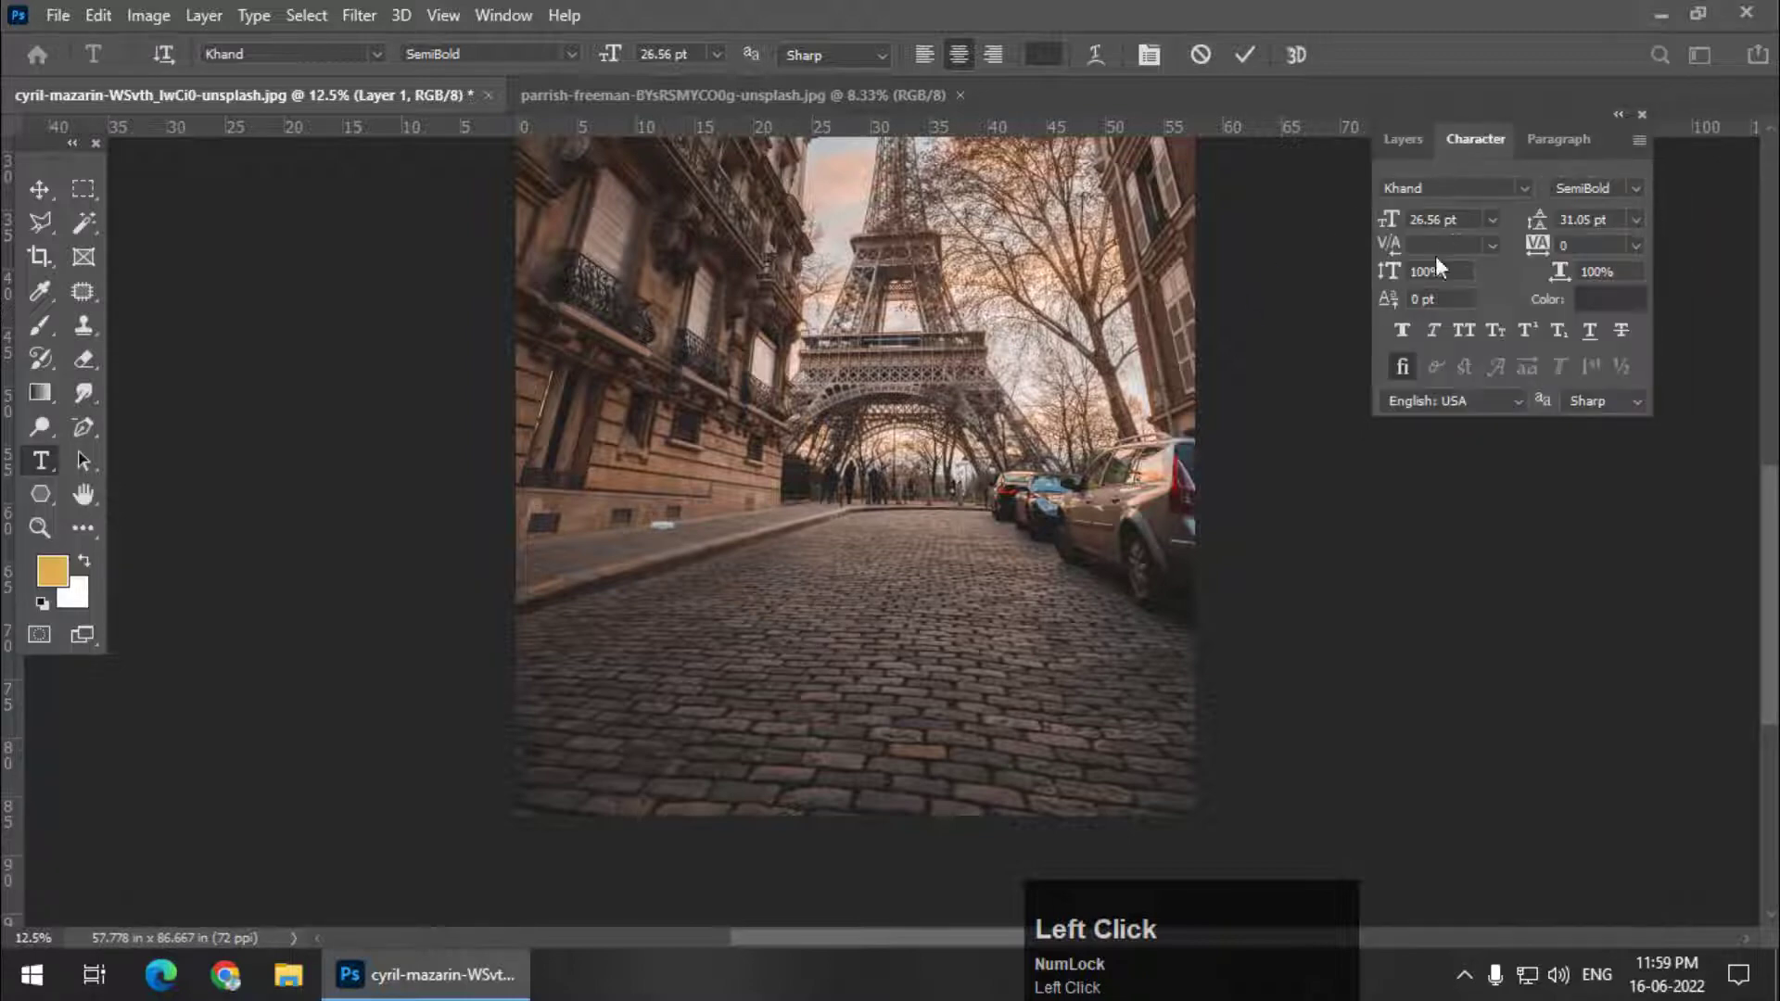
left_click_drag(1391, 221, 1739, 217)
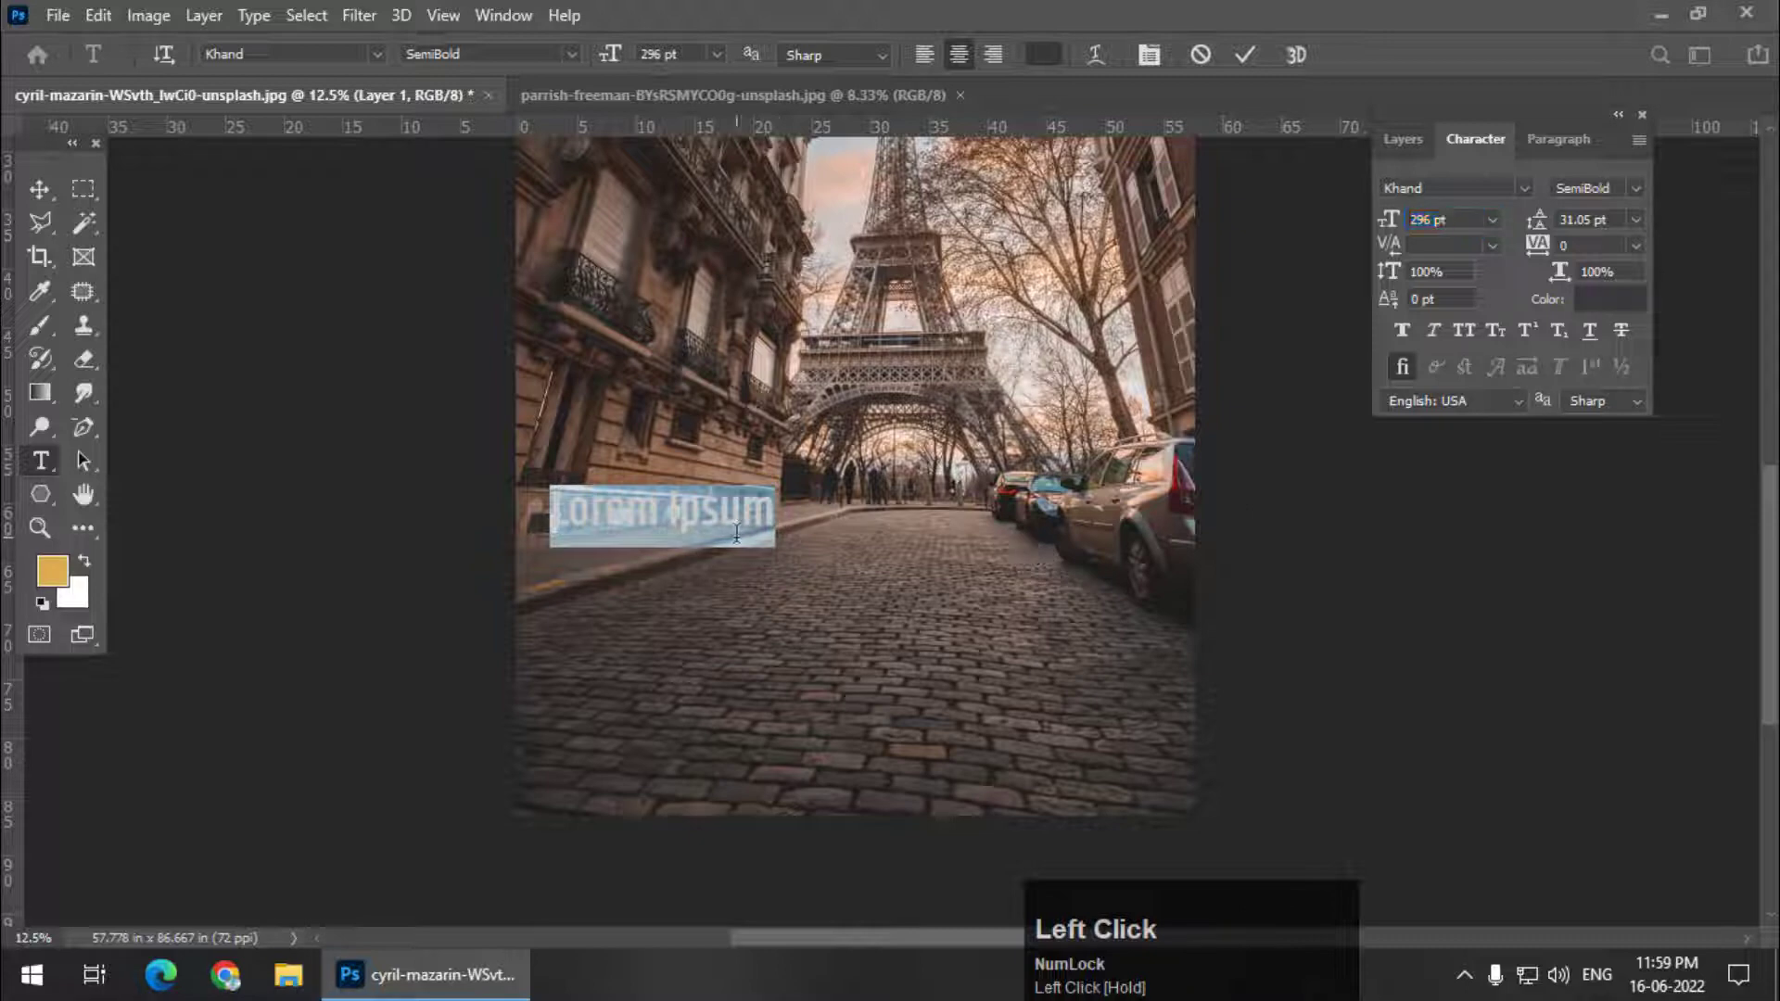
left_click(1594, 189)
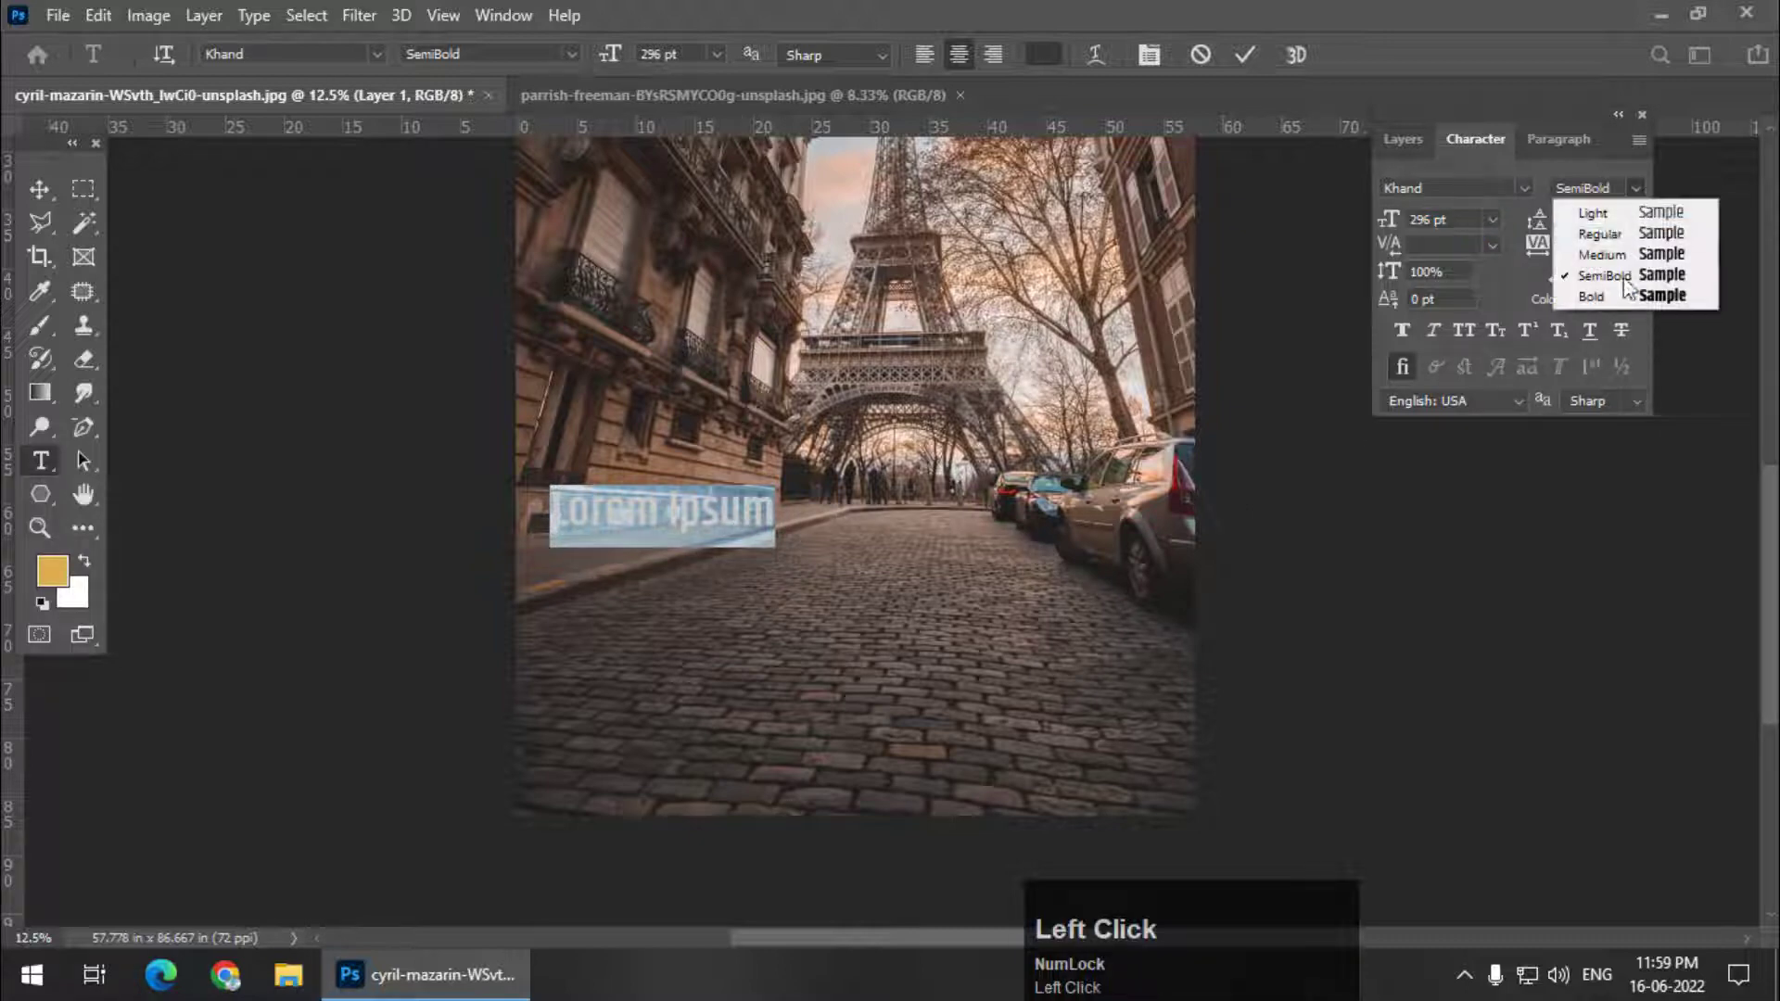
left_click(1594, 294)
left_click_drag(1391, 232, 1048, 519)
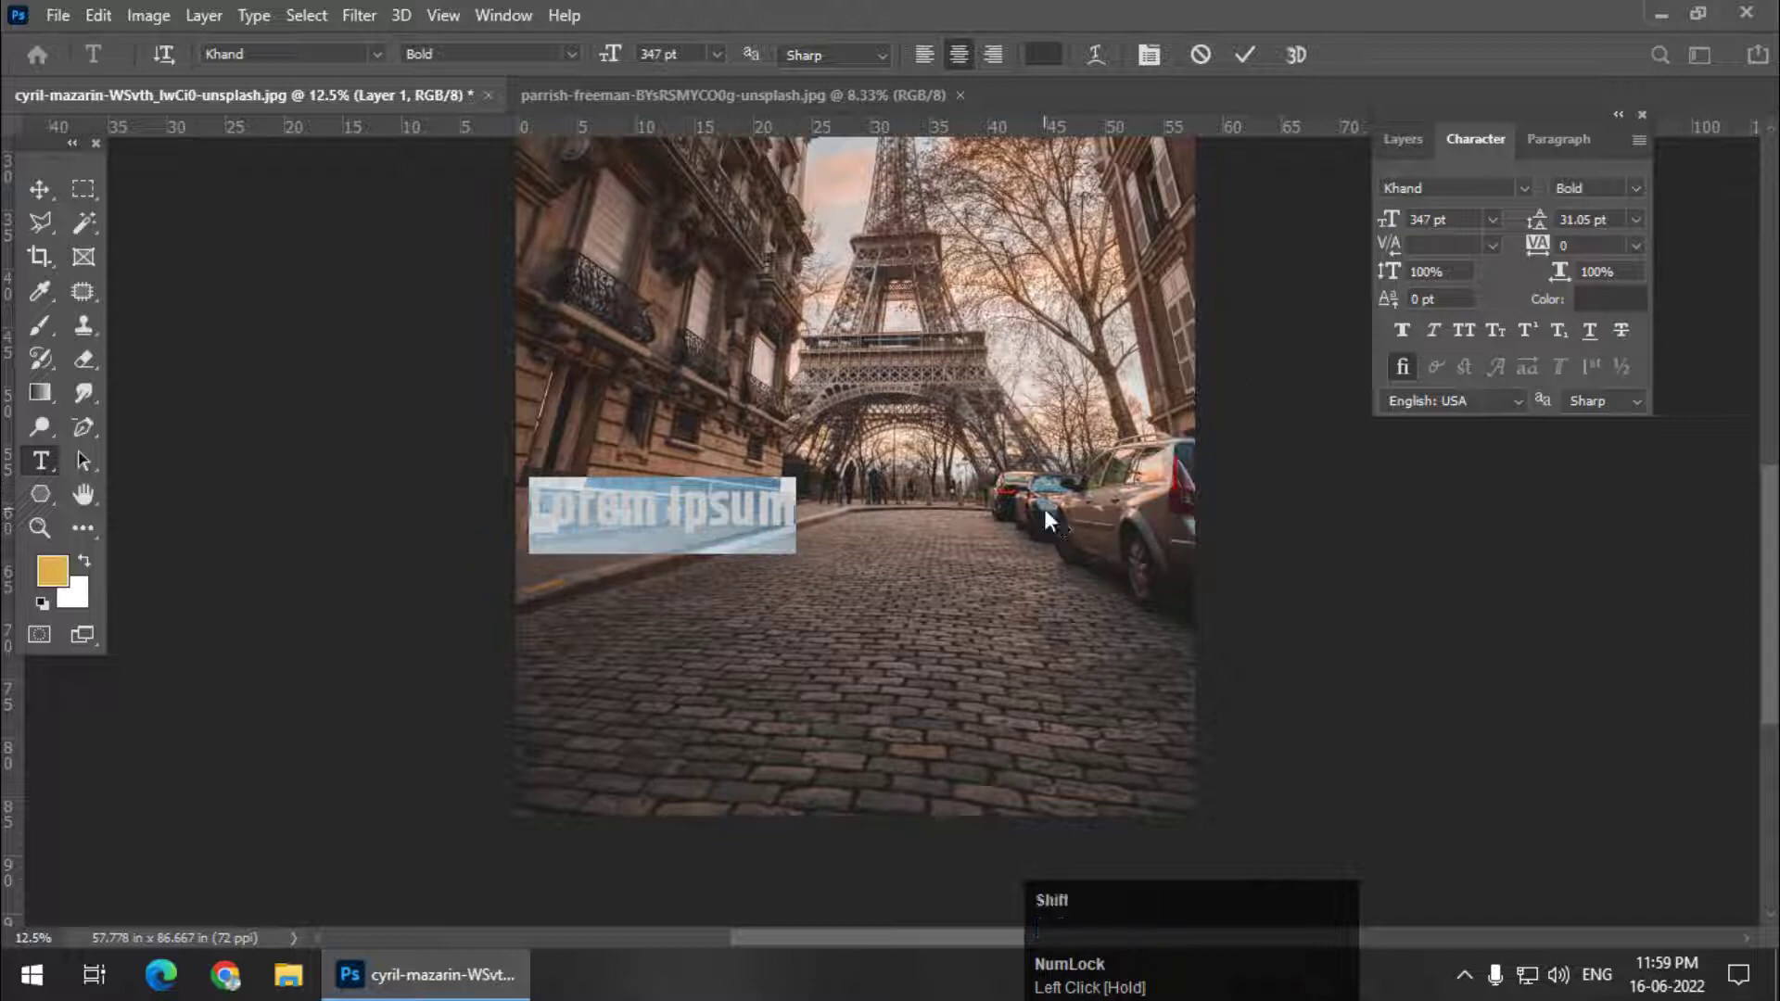
Replace the placeholder text with PHOTOSHOP and commit it.
type("PHO")
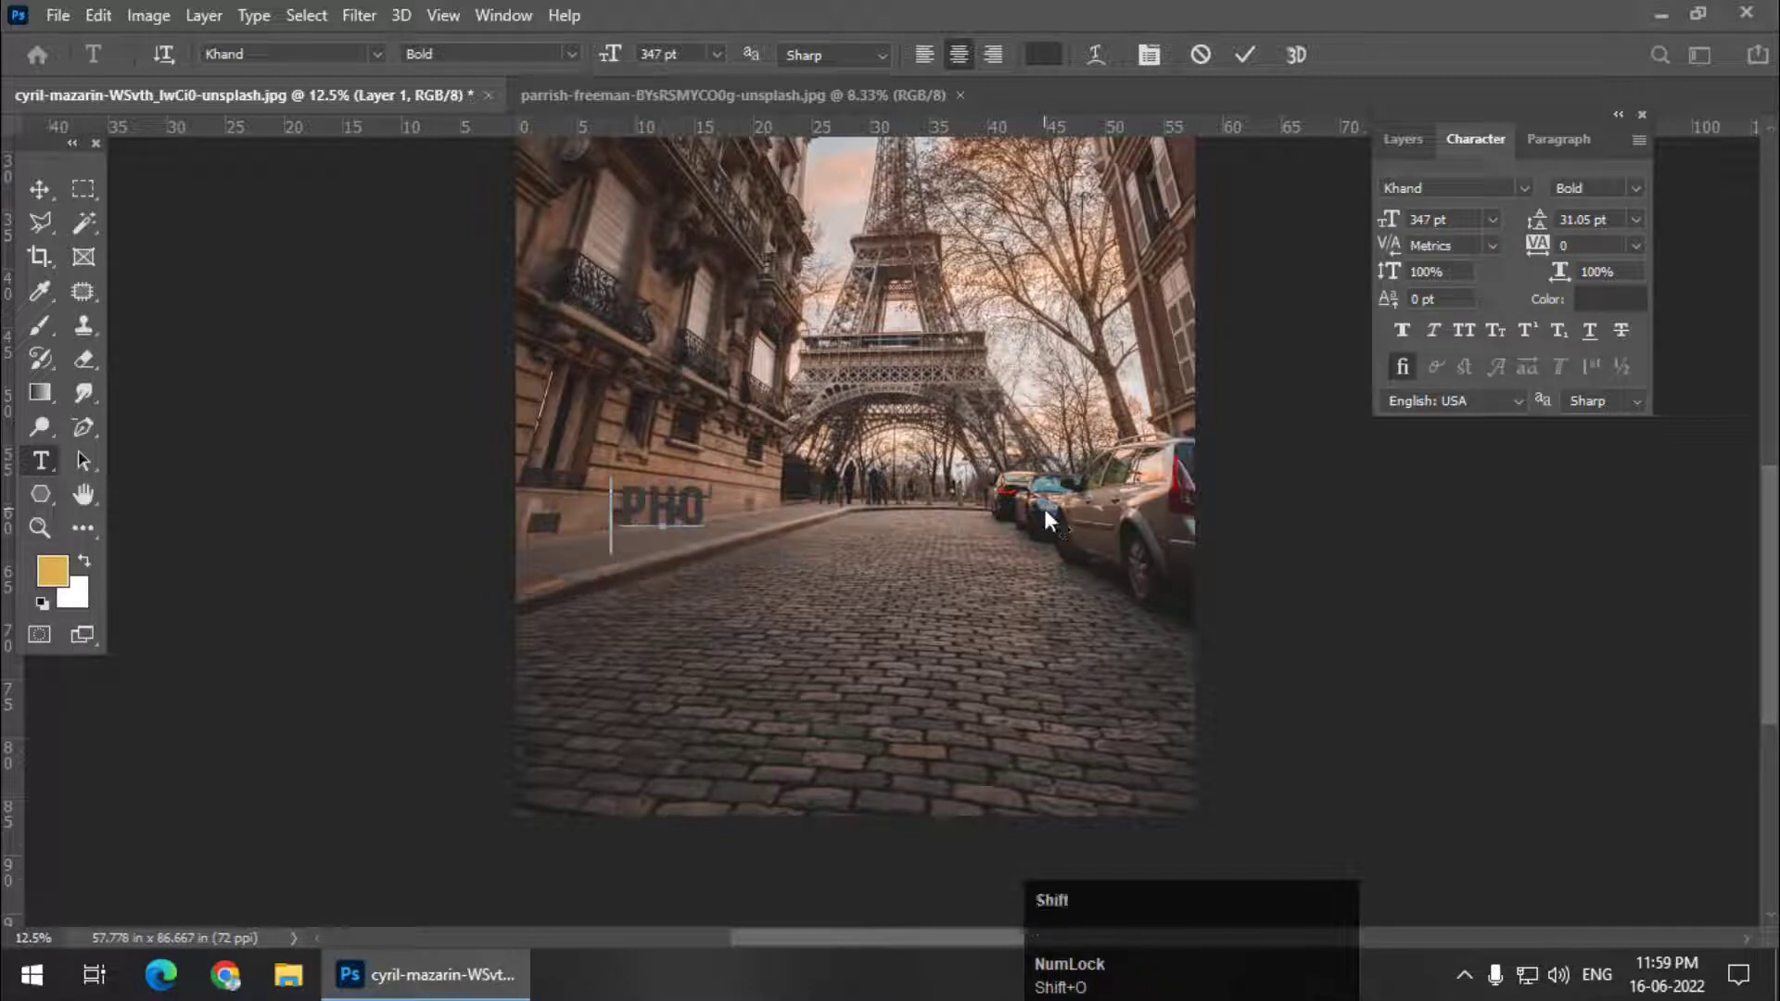
type("TOSH")
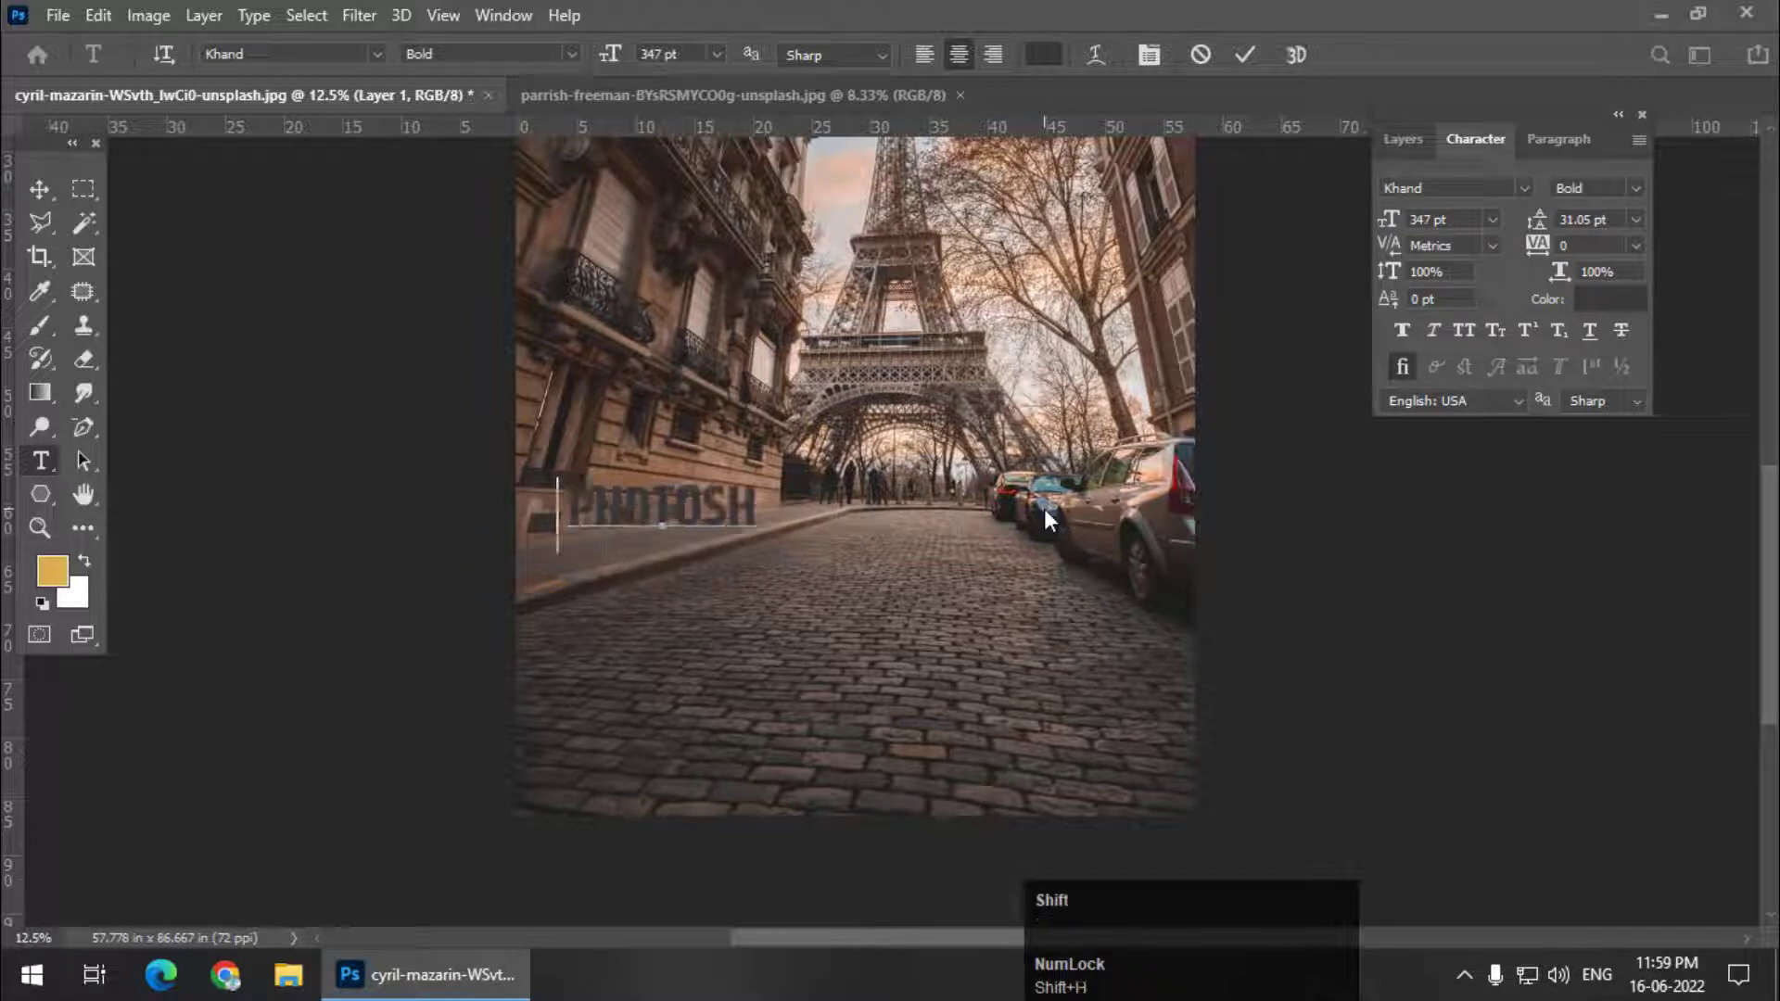
type("OP")
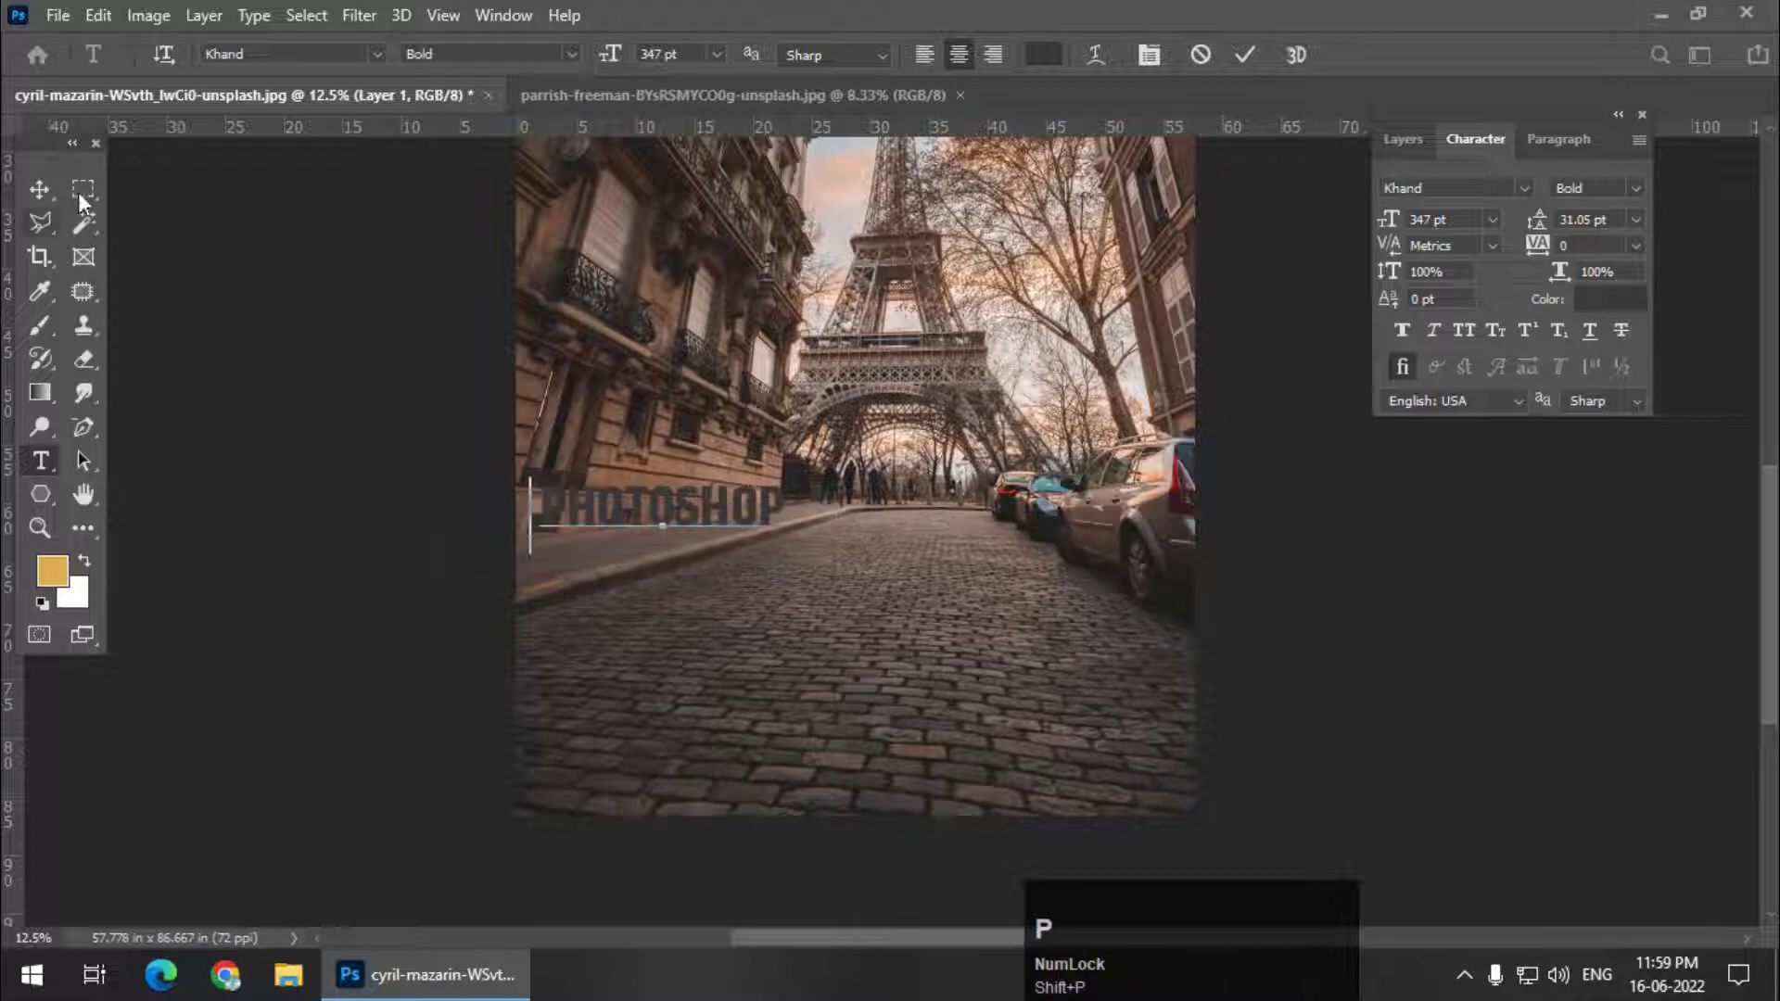
left_click(39, 188)
Move the PHOTOSHOP text onto the cobblestone street and scale it up to about 559 pt.
left_click_drag(760, 547, 879, 664)
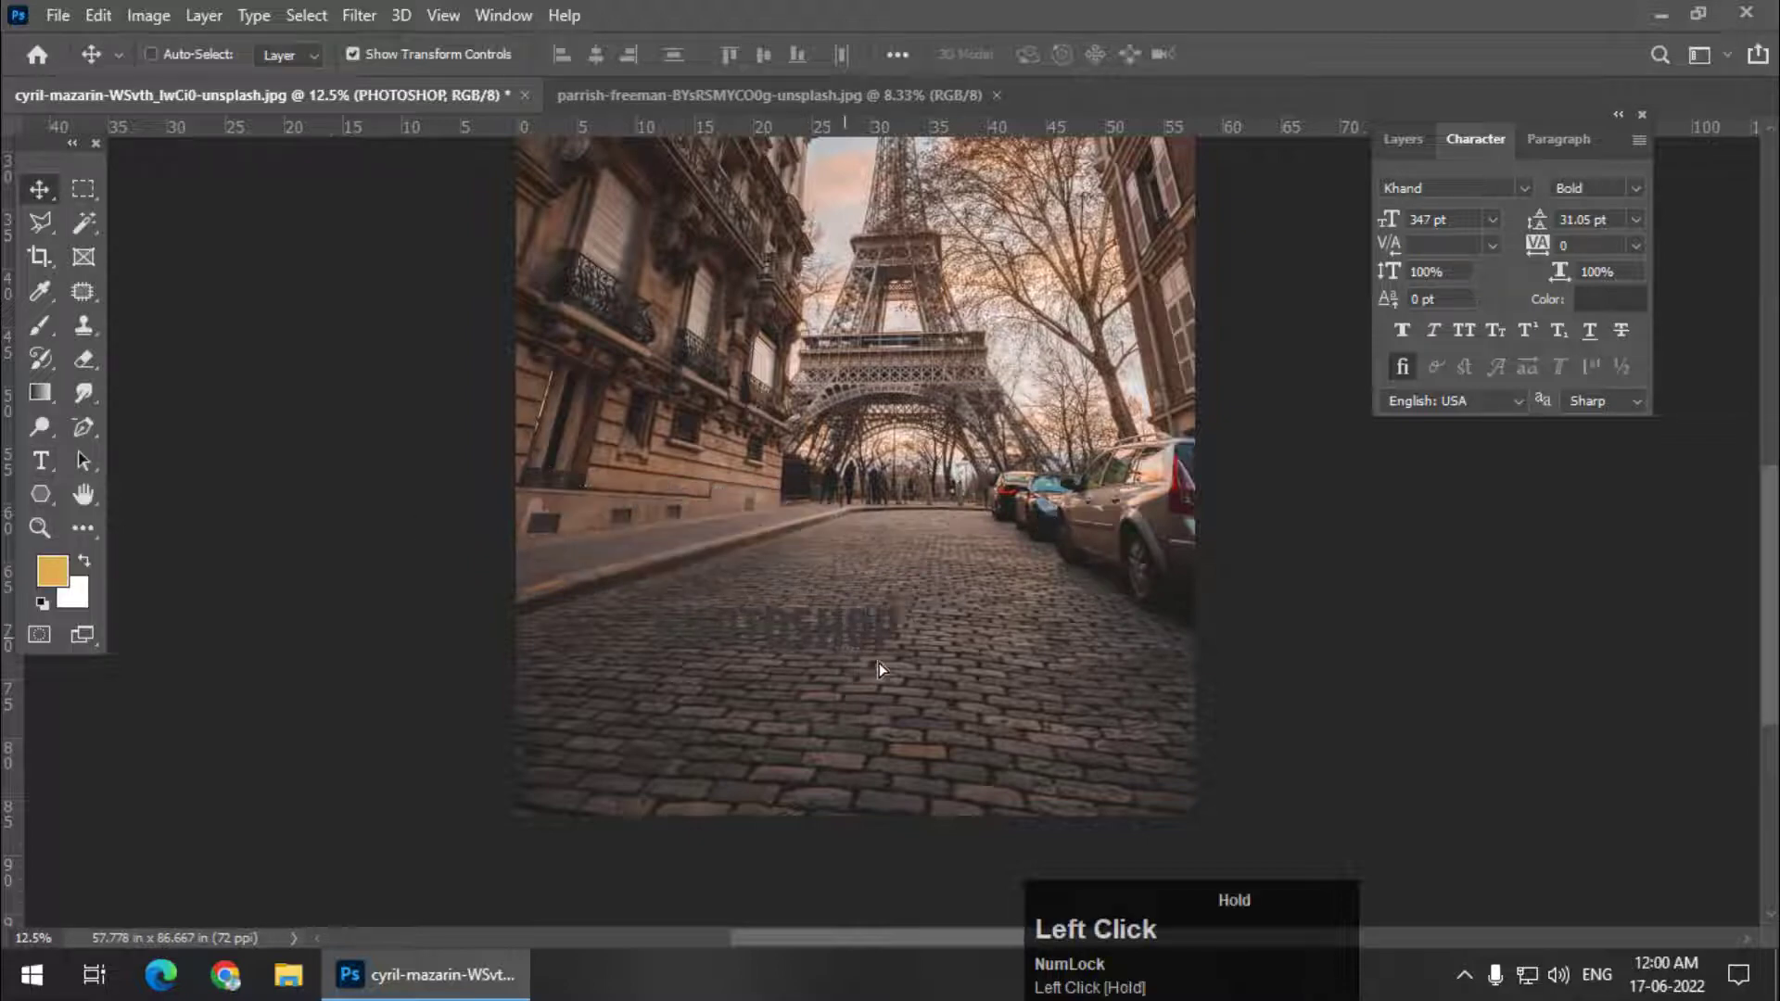
left_click_drag(897, 603, 1042, 535)
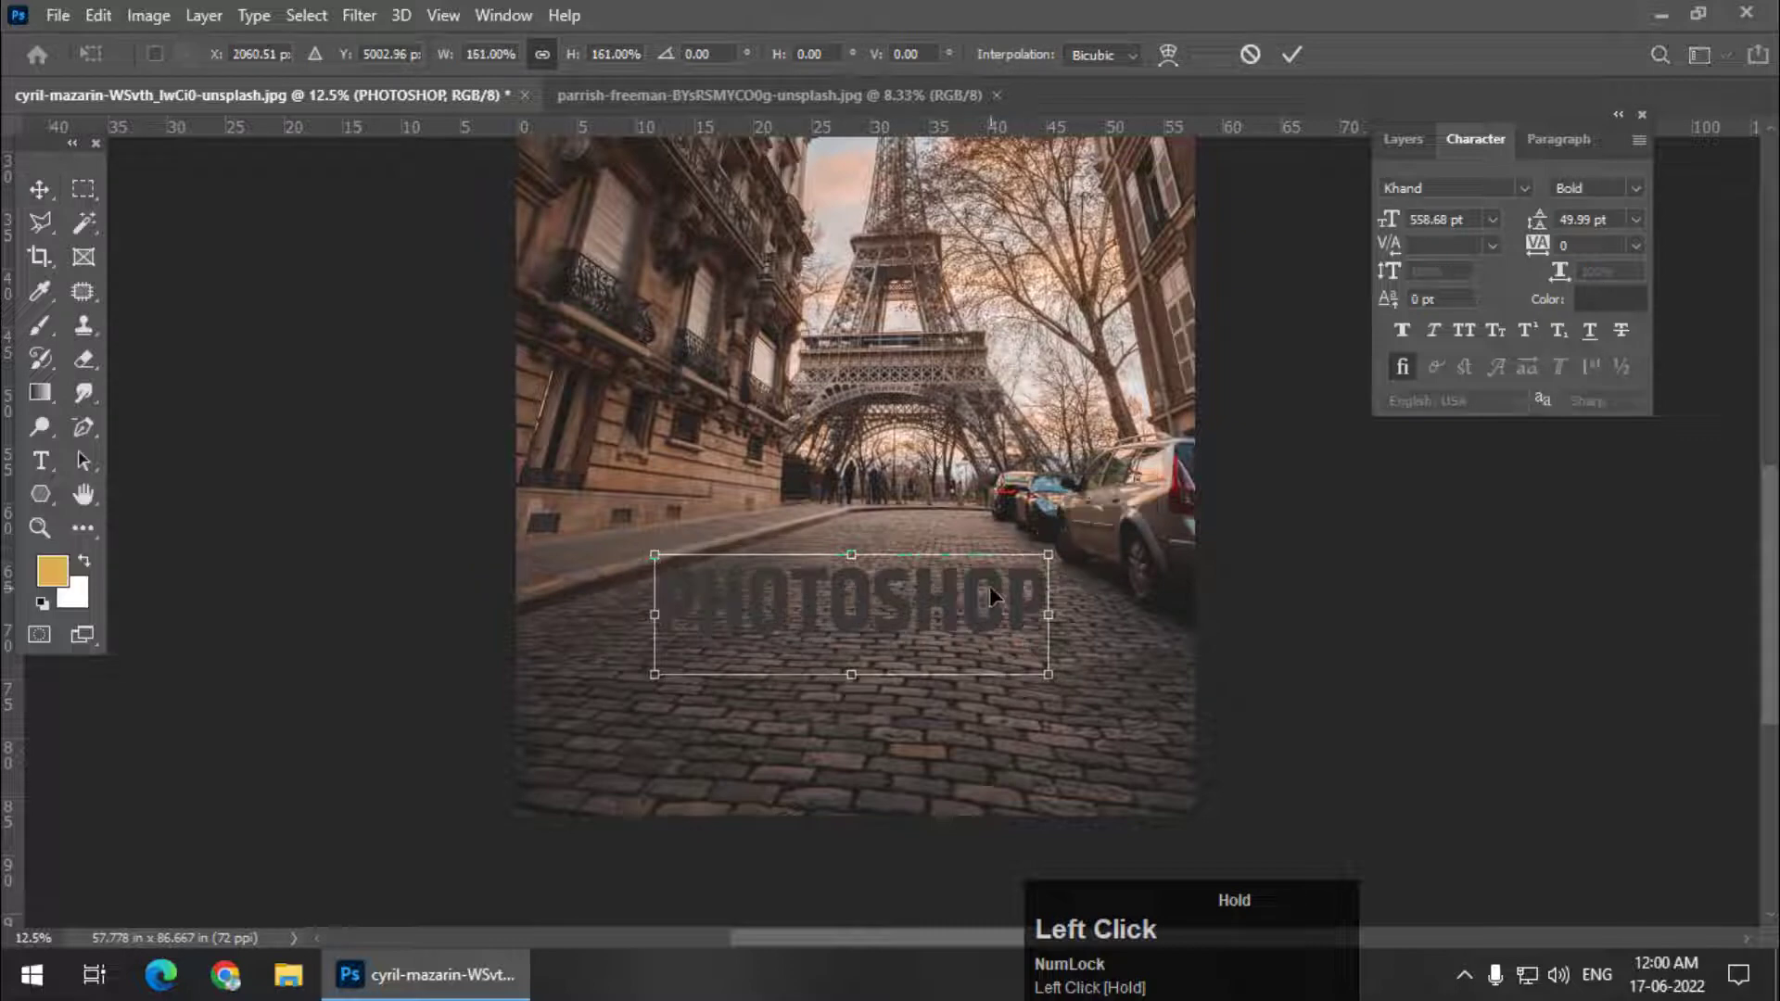
key("Return")
left_click_drag(939, 603, 913, 663)
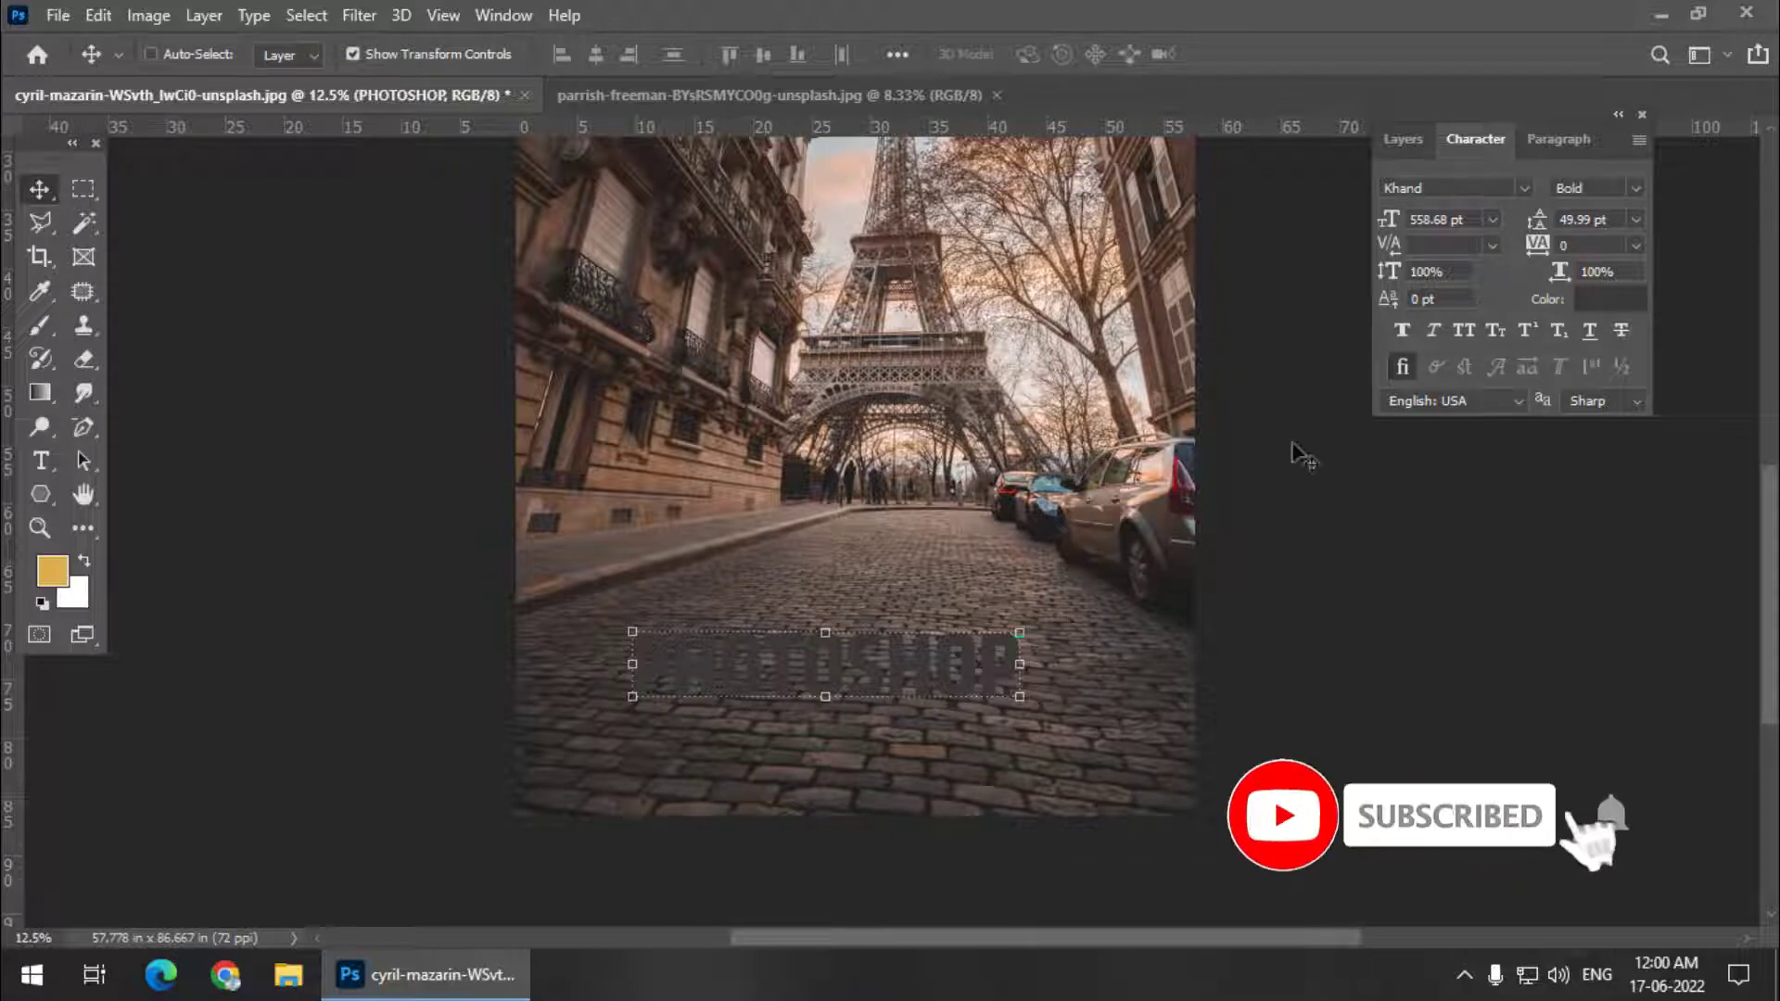
Change the PHOTOSHOP text color to white.
left_click(1597, 300)
left_click_drag(1290, 552, 1093, 424)
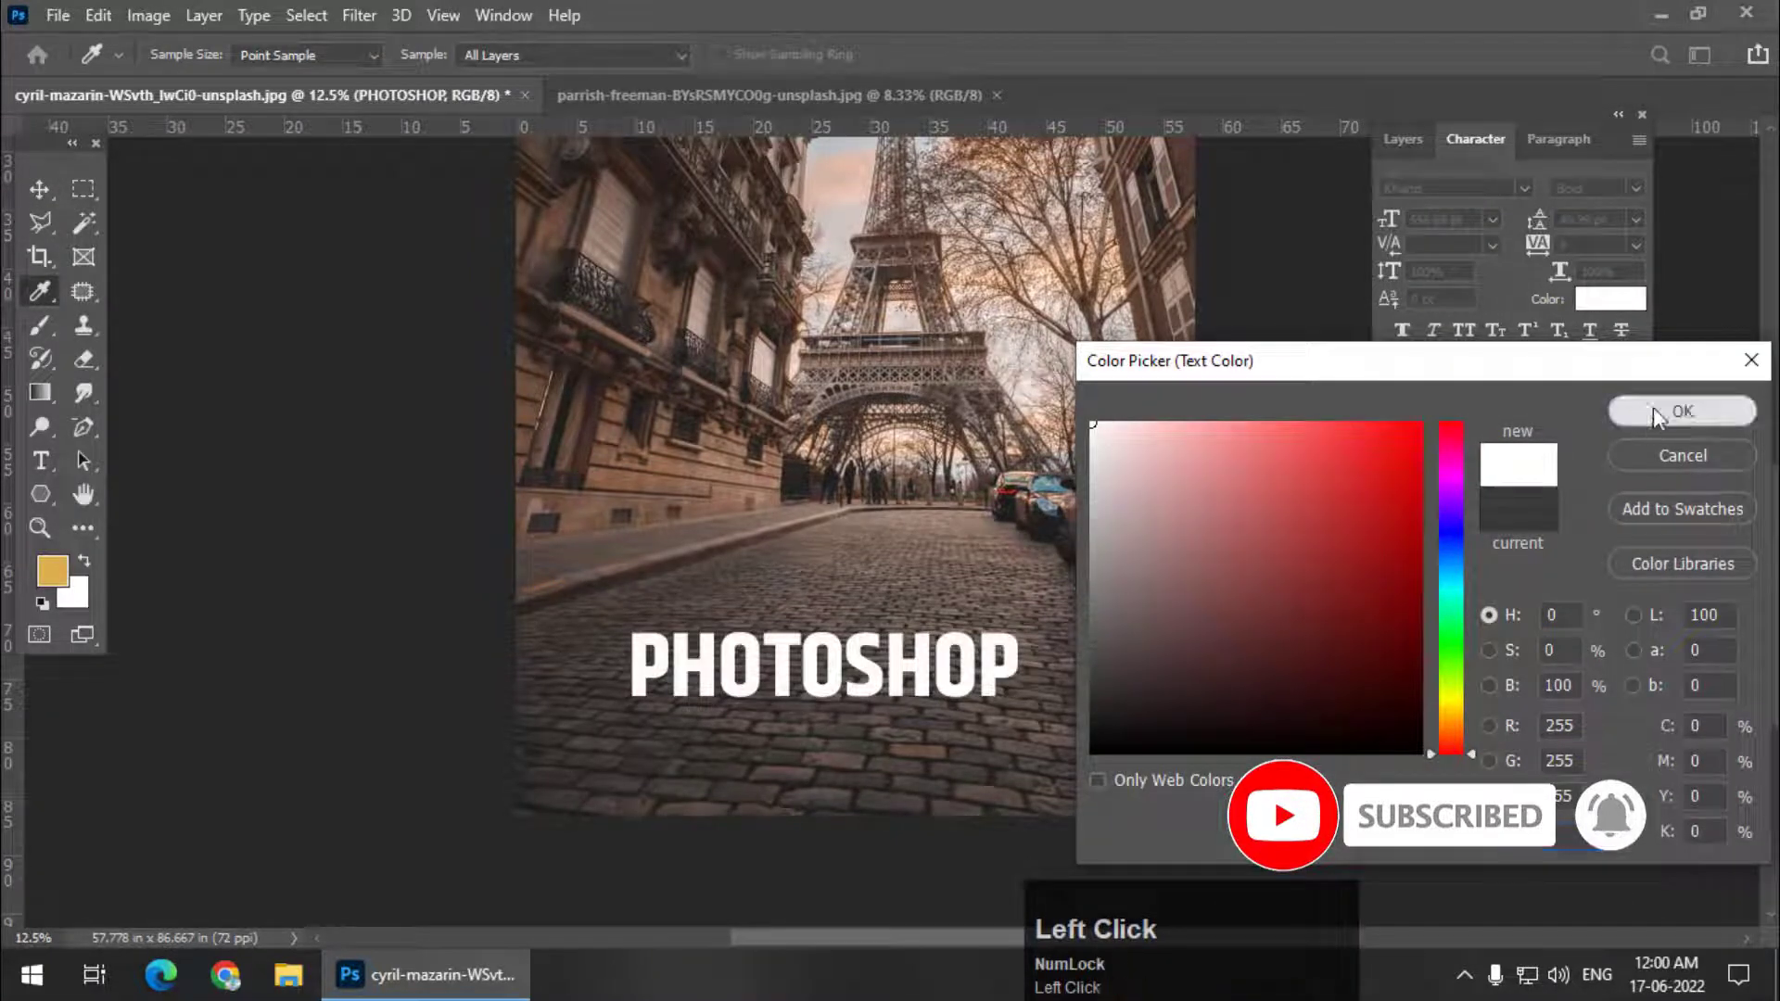
left_click(1659, 411)
Shift the white text slightly up the street and enlarge it to 625 pt.
mouse_move(918, 679)
left_mouse_down()
mouse_move(937, 634)
mouse_move(918, 668)
mouse_move(929, 654)
left_mouse_up()
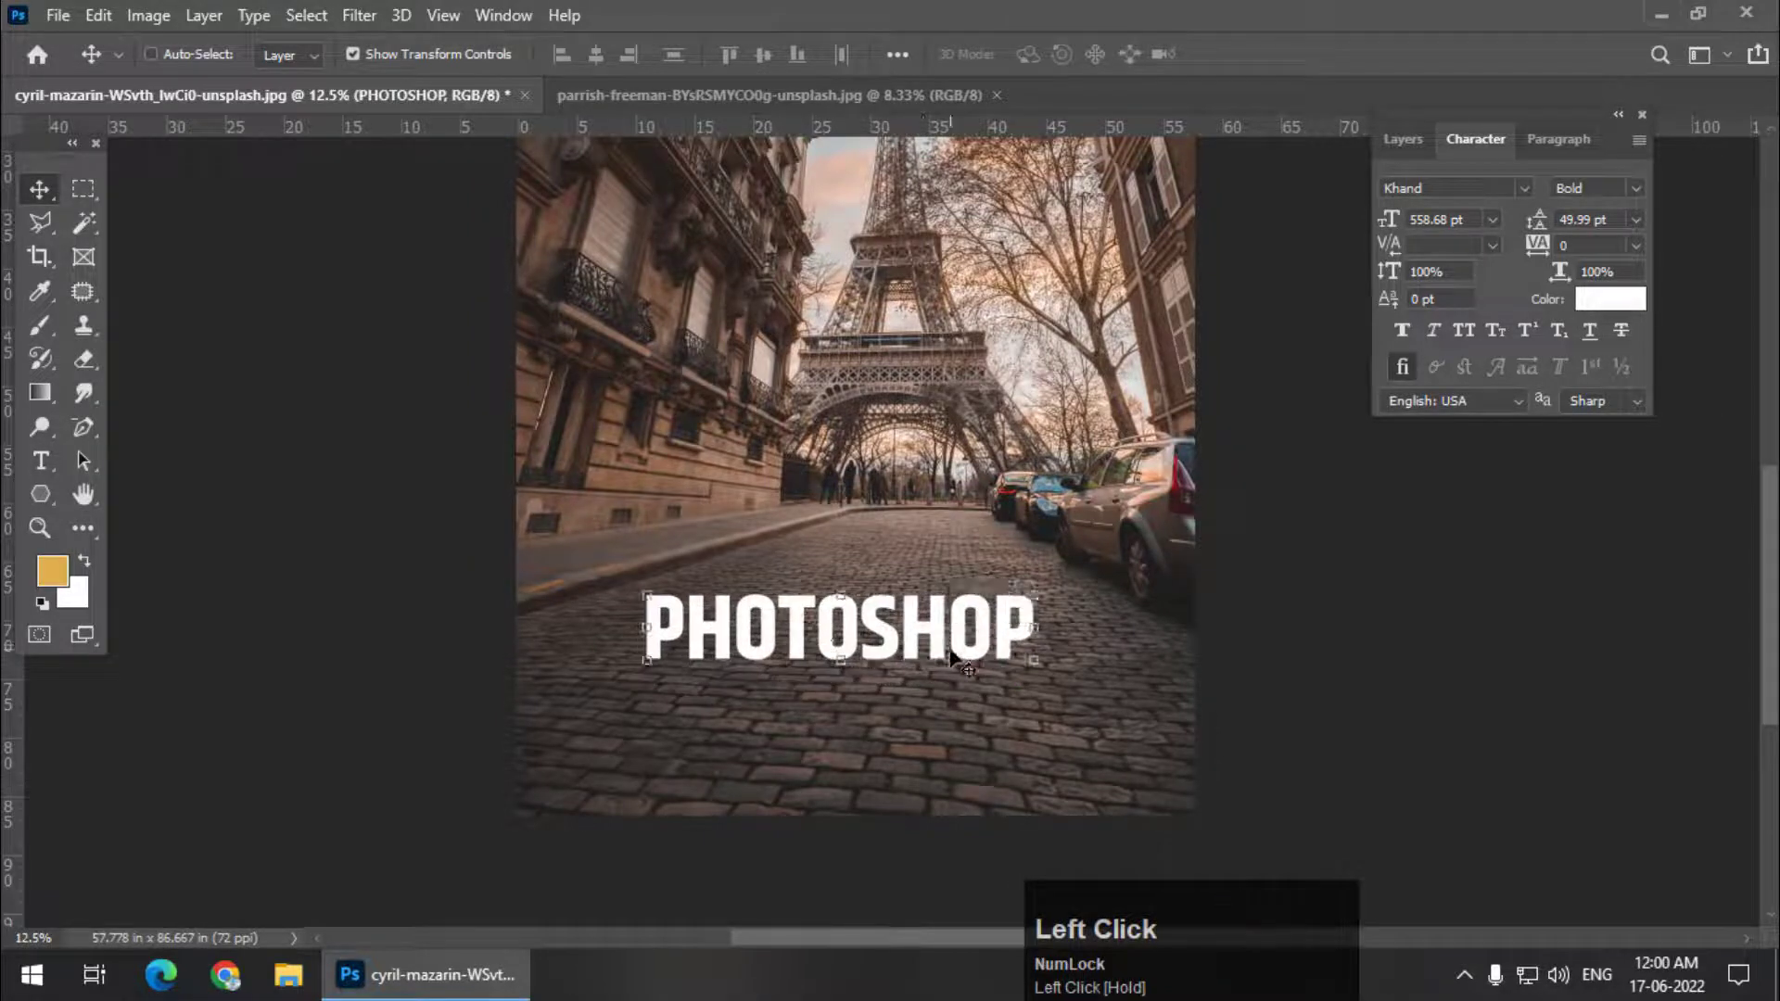
mouse_move(1043, 593)
left_mouse_down()
mouse_move(1089, 570)
mouse_move(1029, 612)
left_mouse_up()
key("Return")
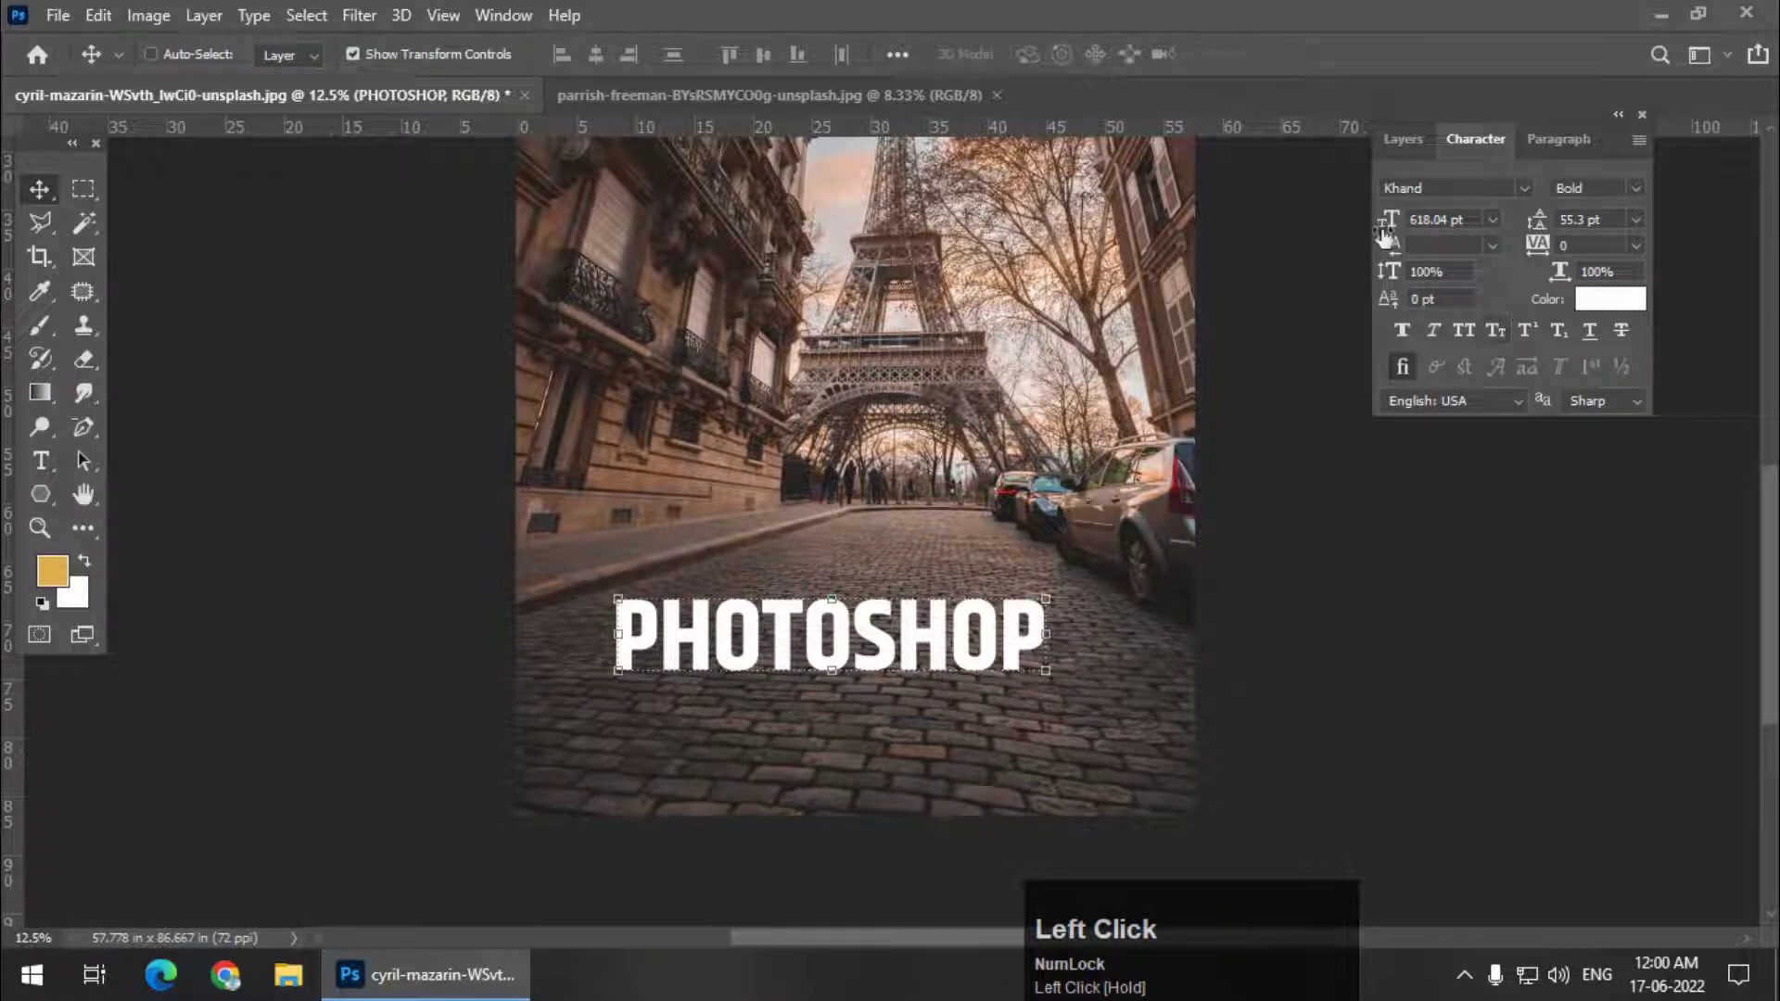
left_click_drag(1391, 225, 1401, 229)
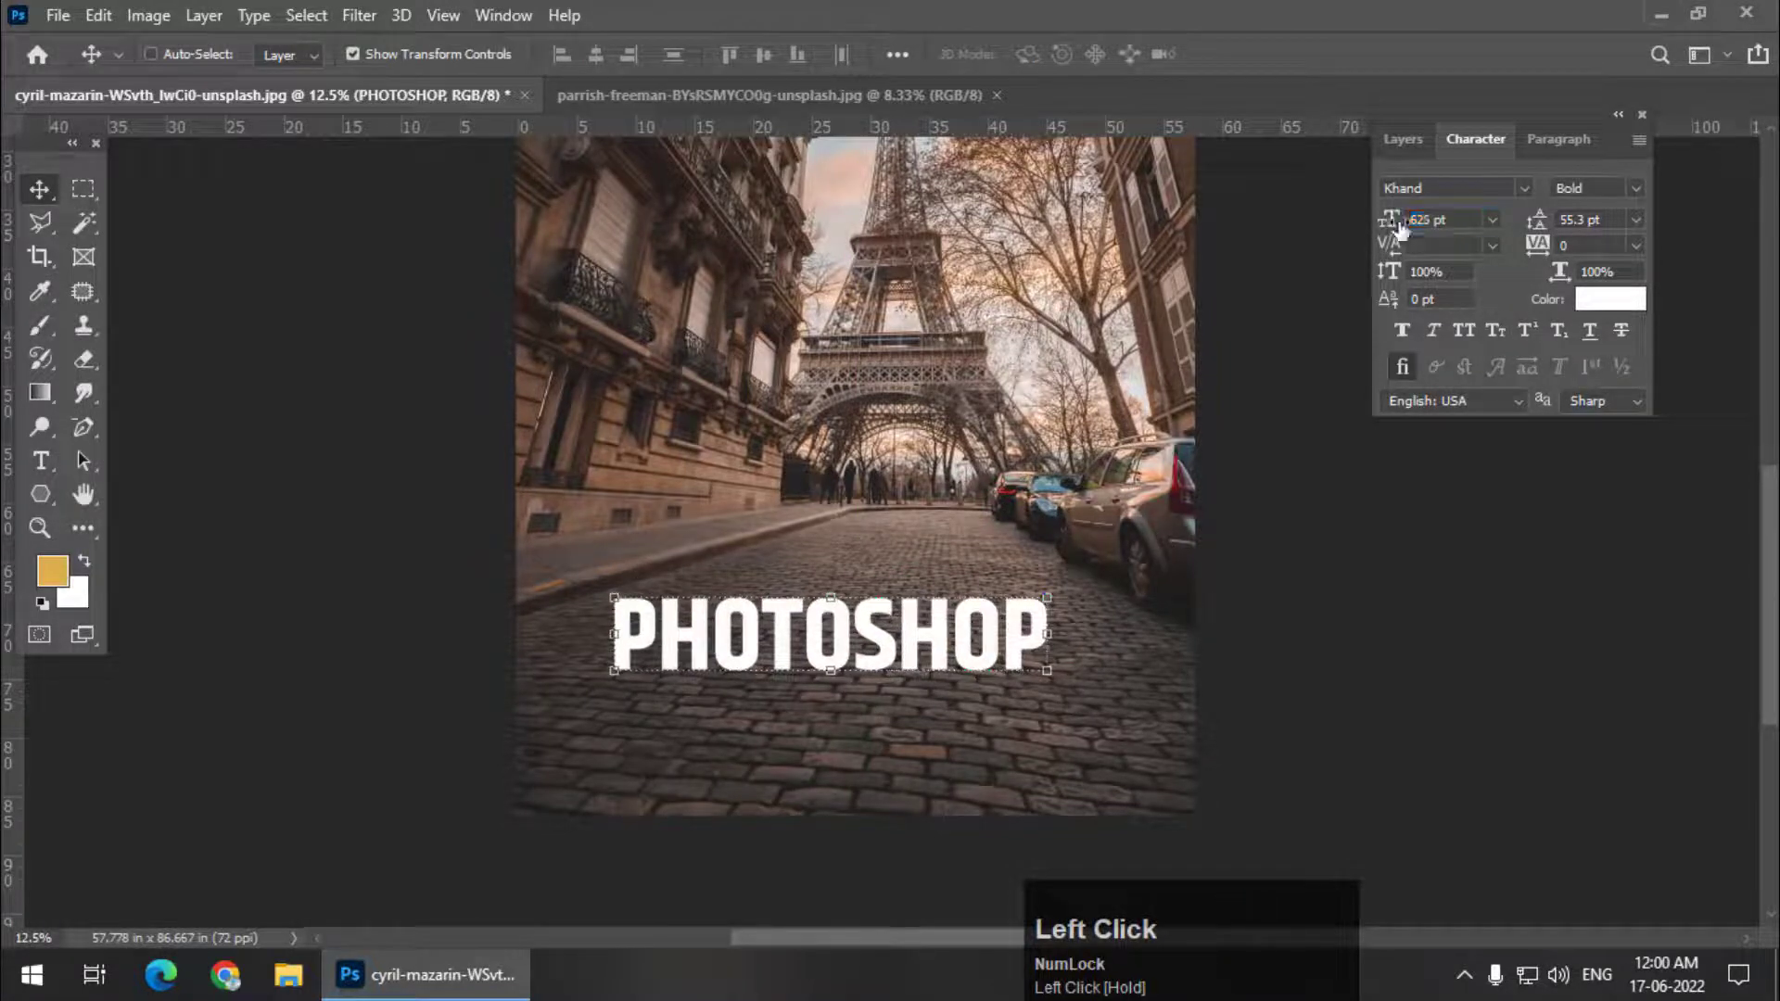
key("Return")
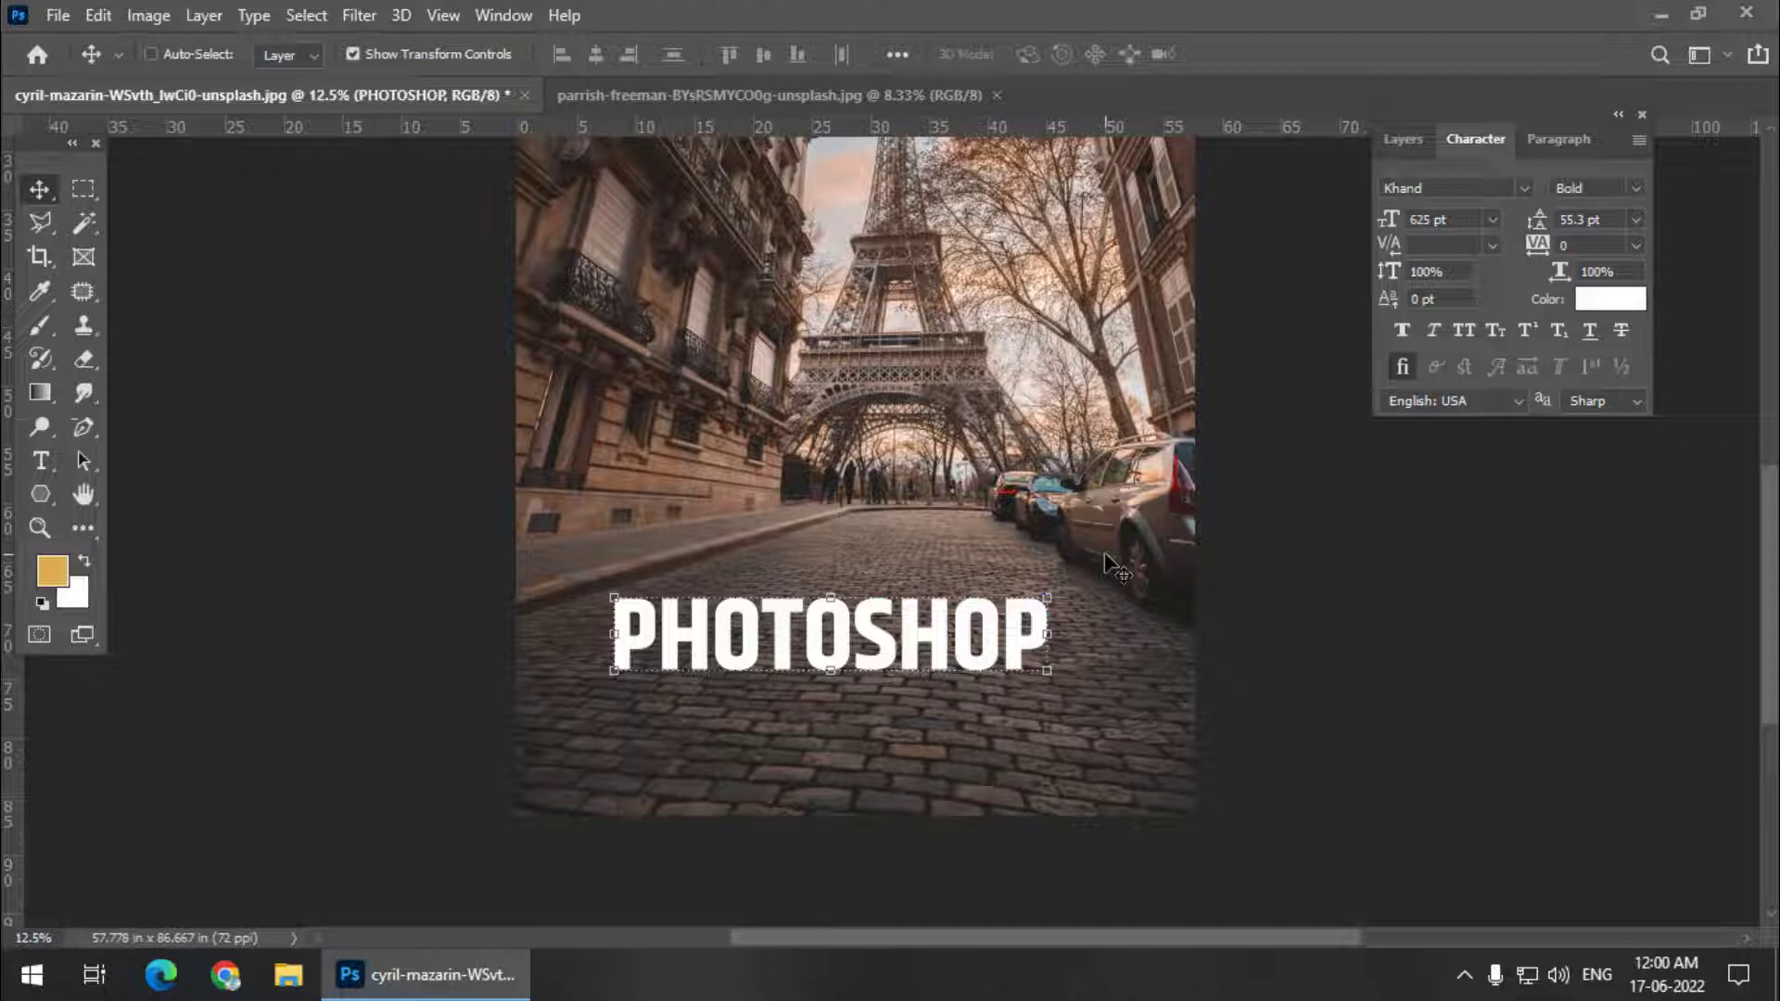
Load the PHOTOSHOP text layer's outline as a selection, copy it, and deselect.
left_click(1403, 141)
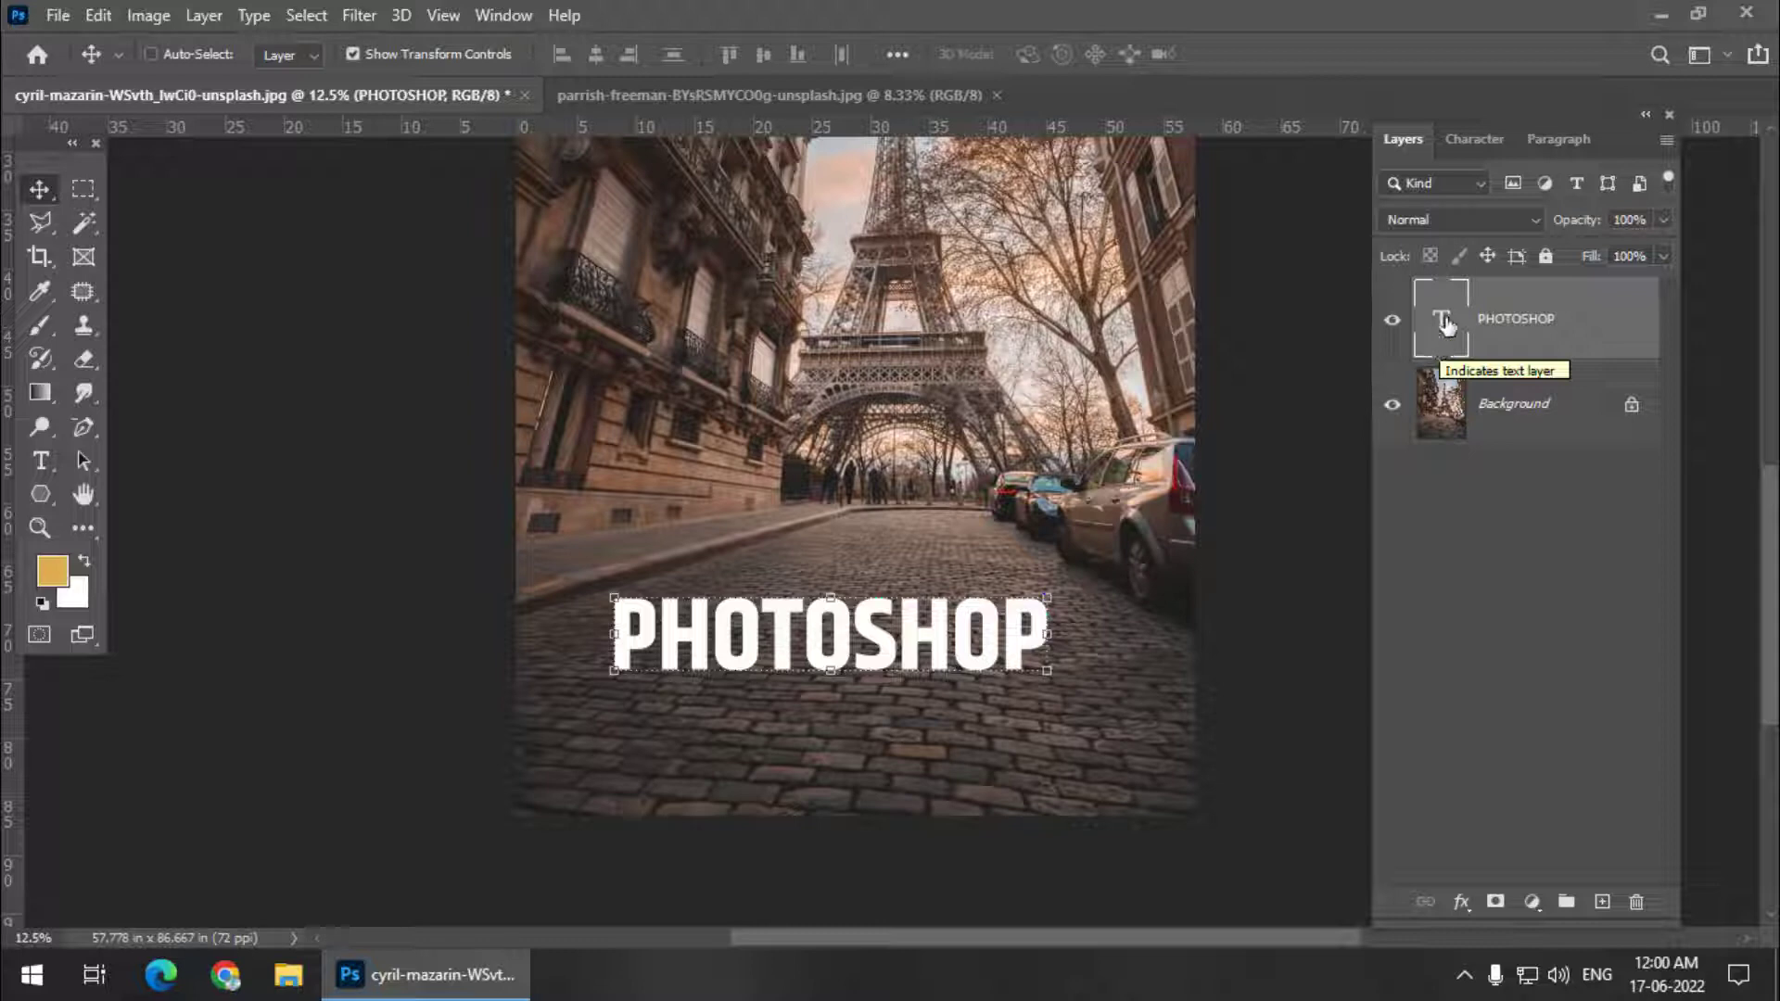
key("ctrl")
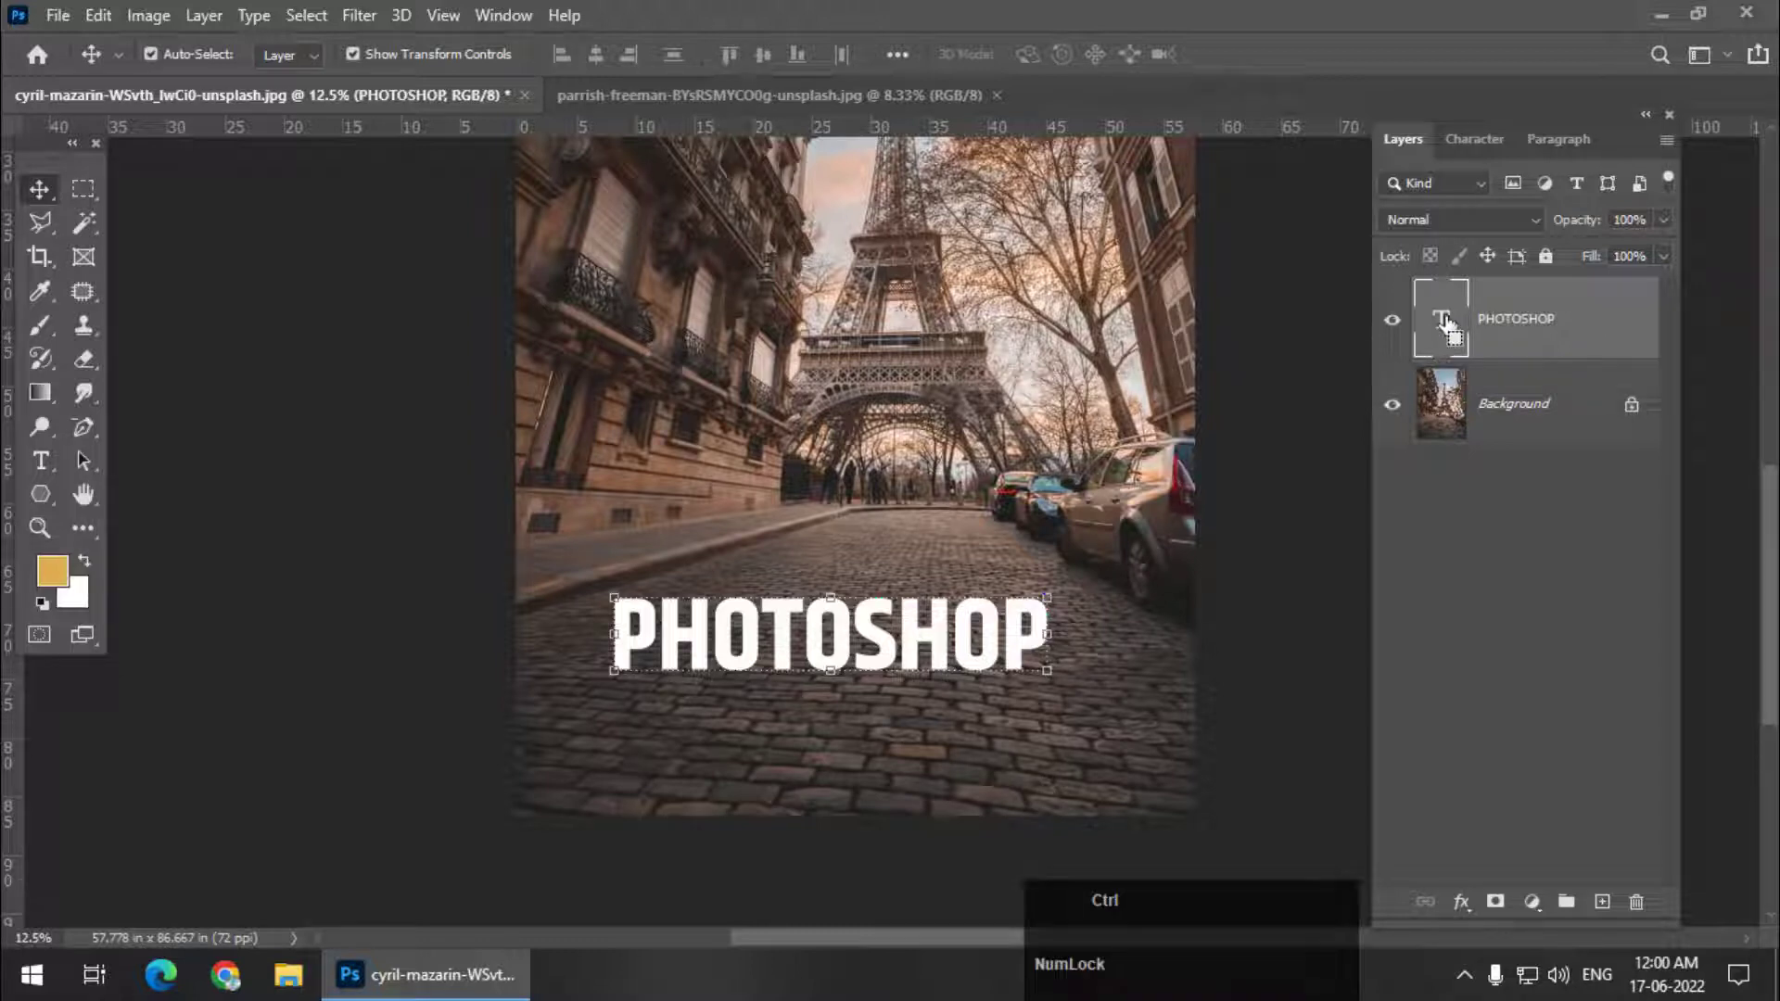
left_click(1448, 325, "ctrl")
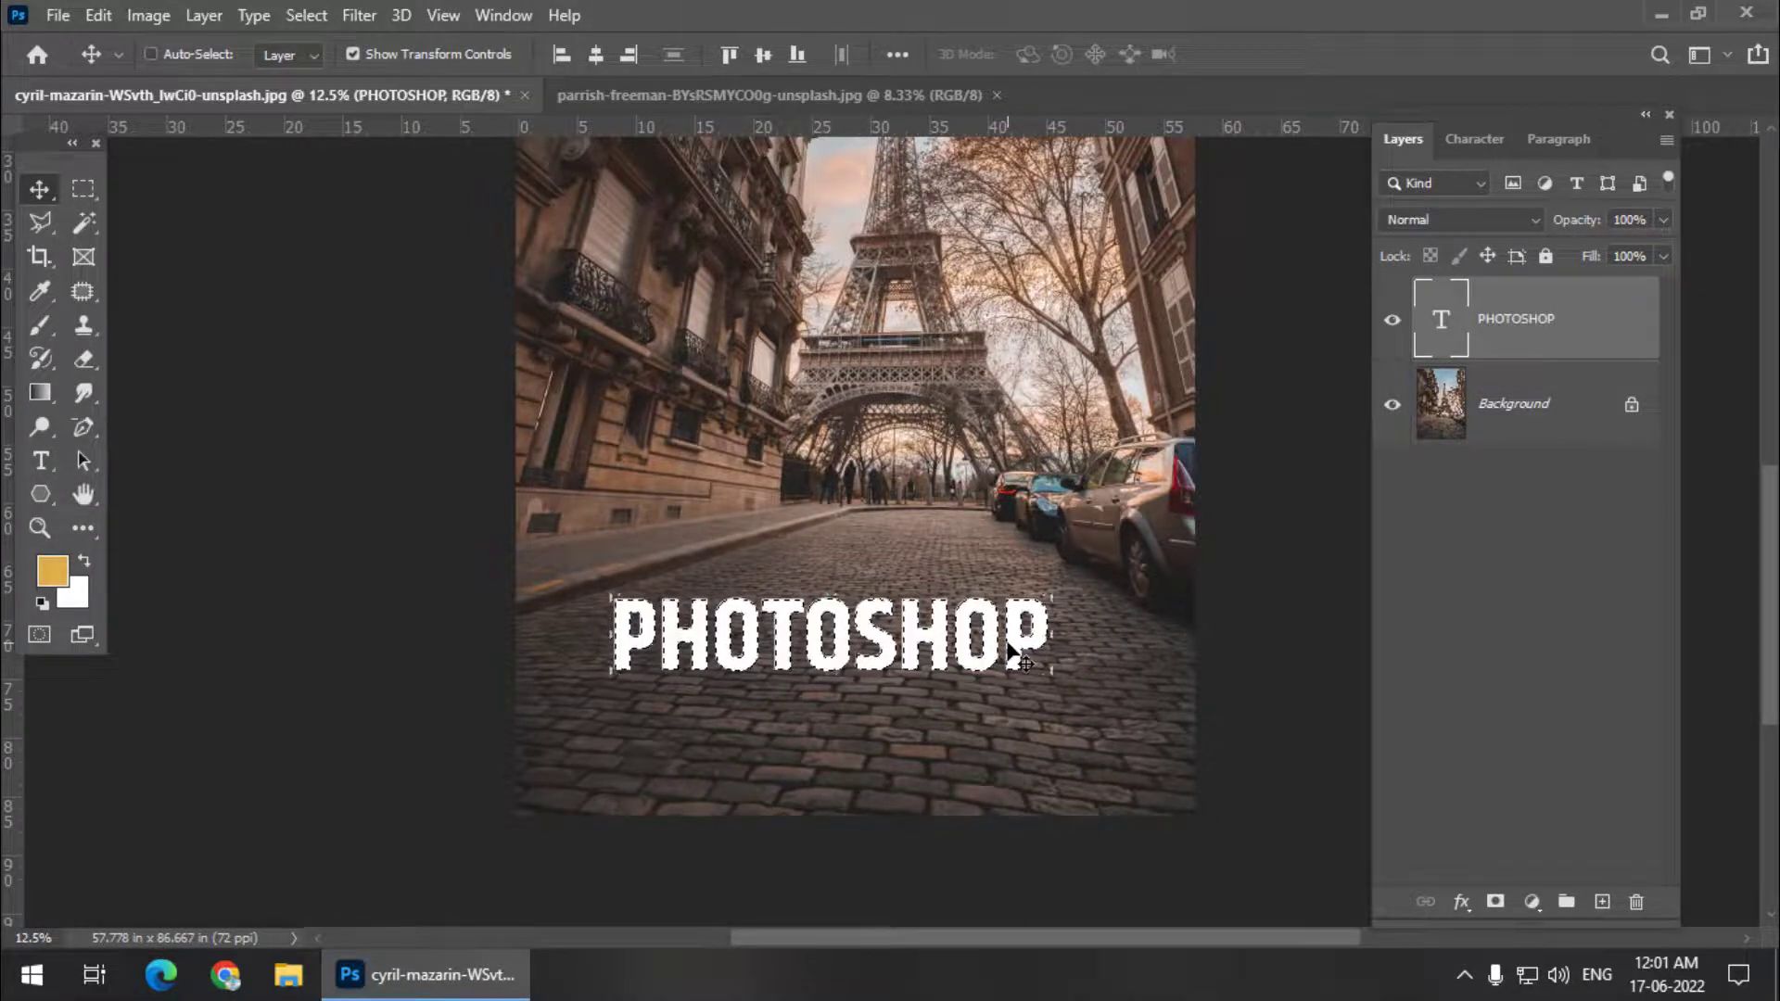
key("ctrl+c")
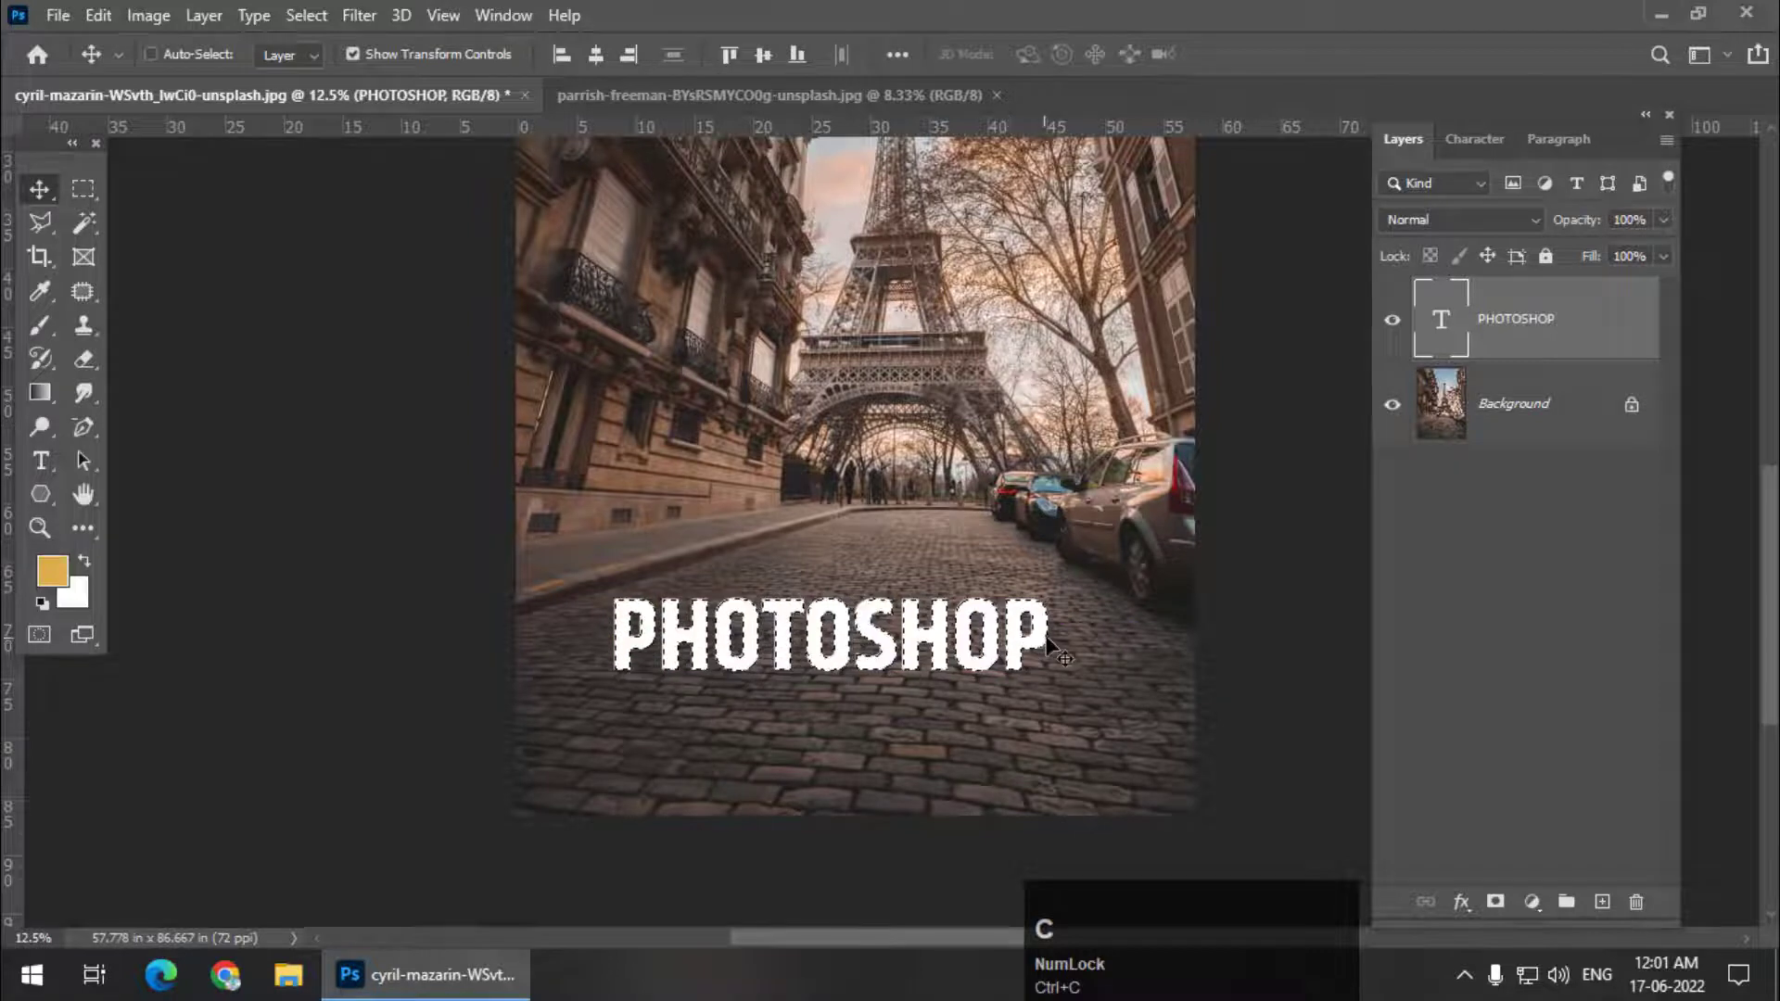
key("ctrl")
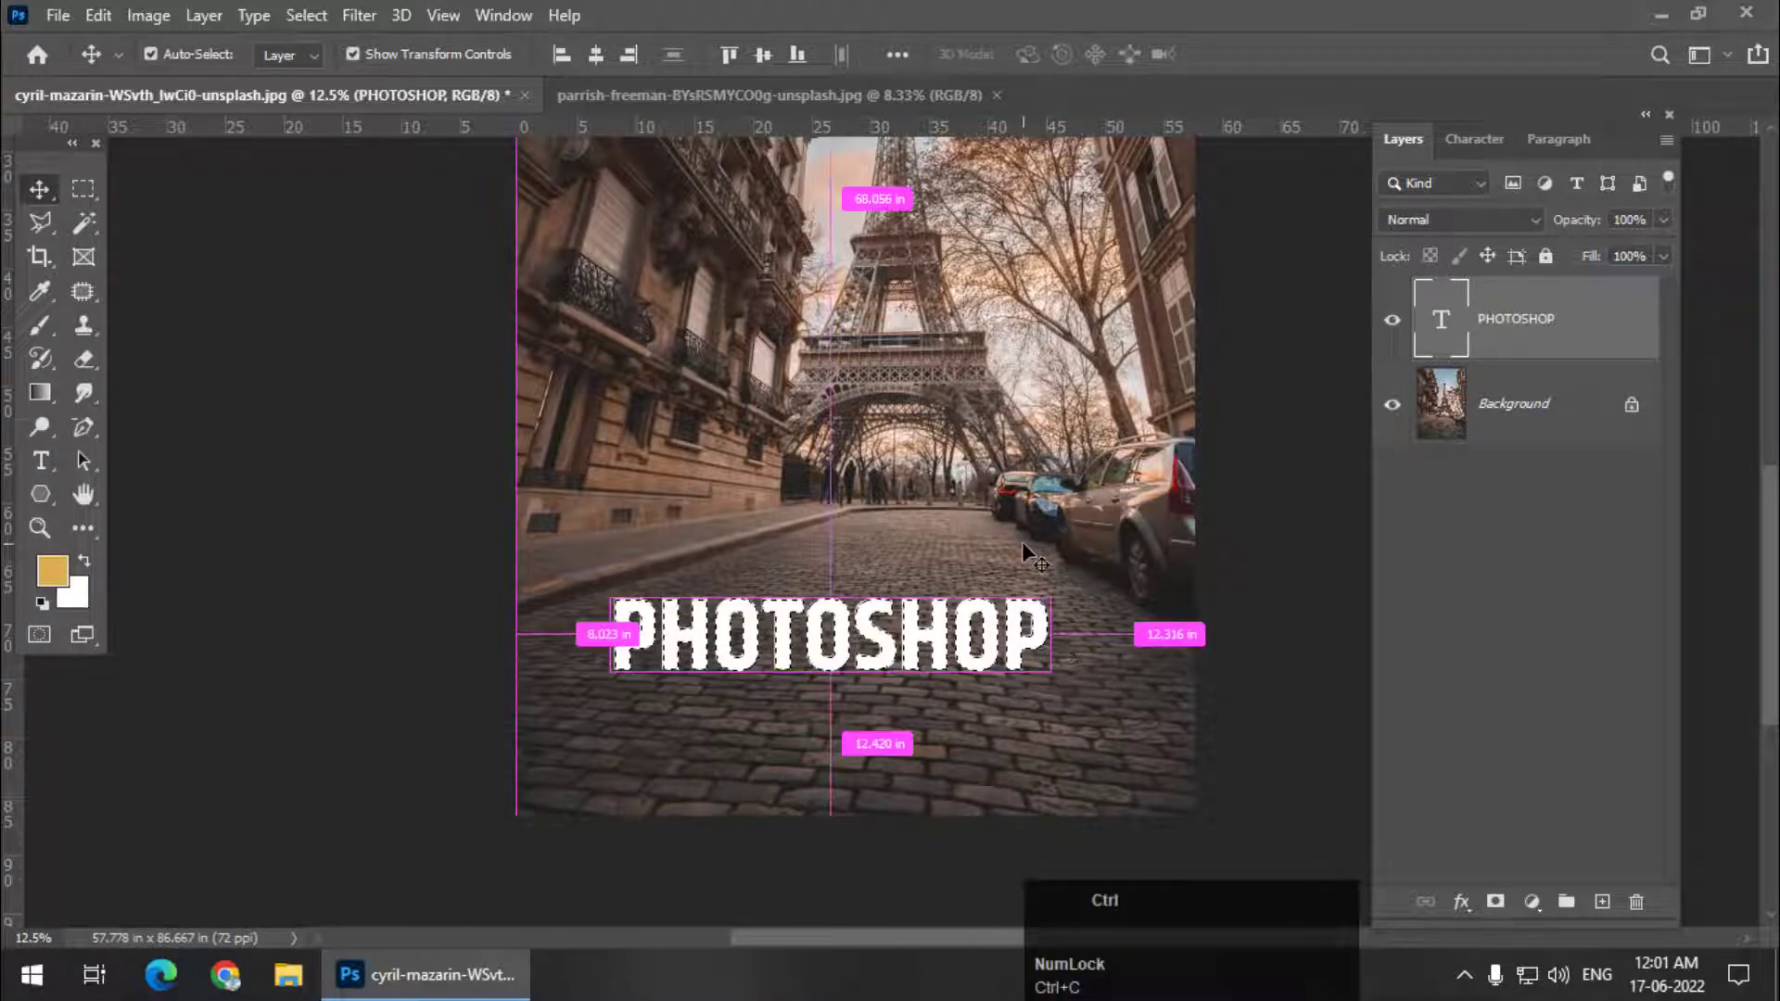
key("ctrl+d")
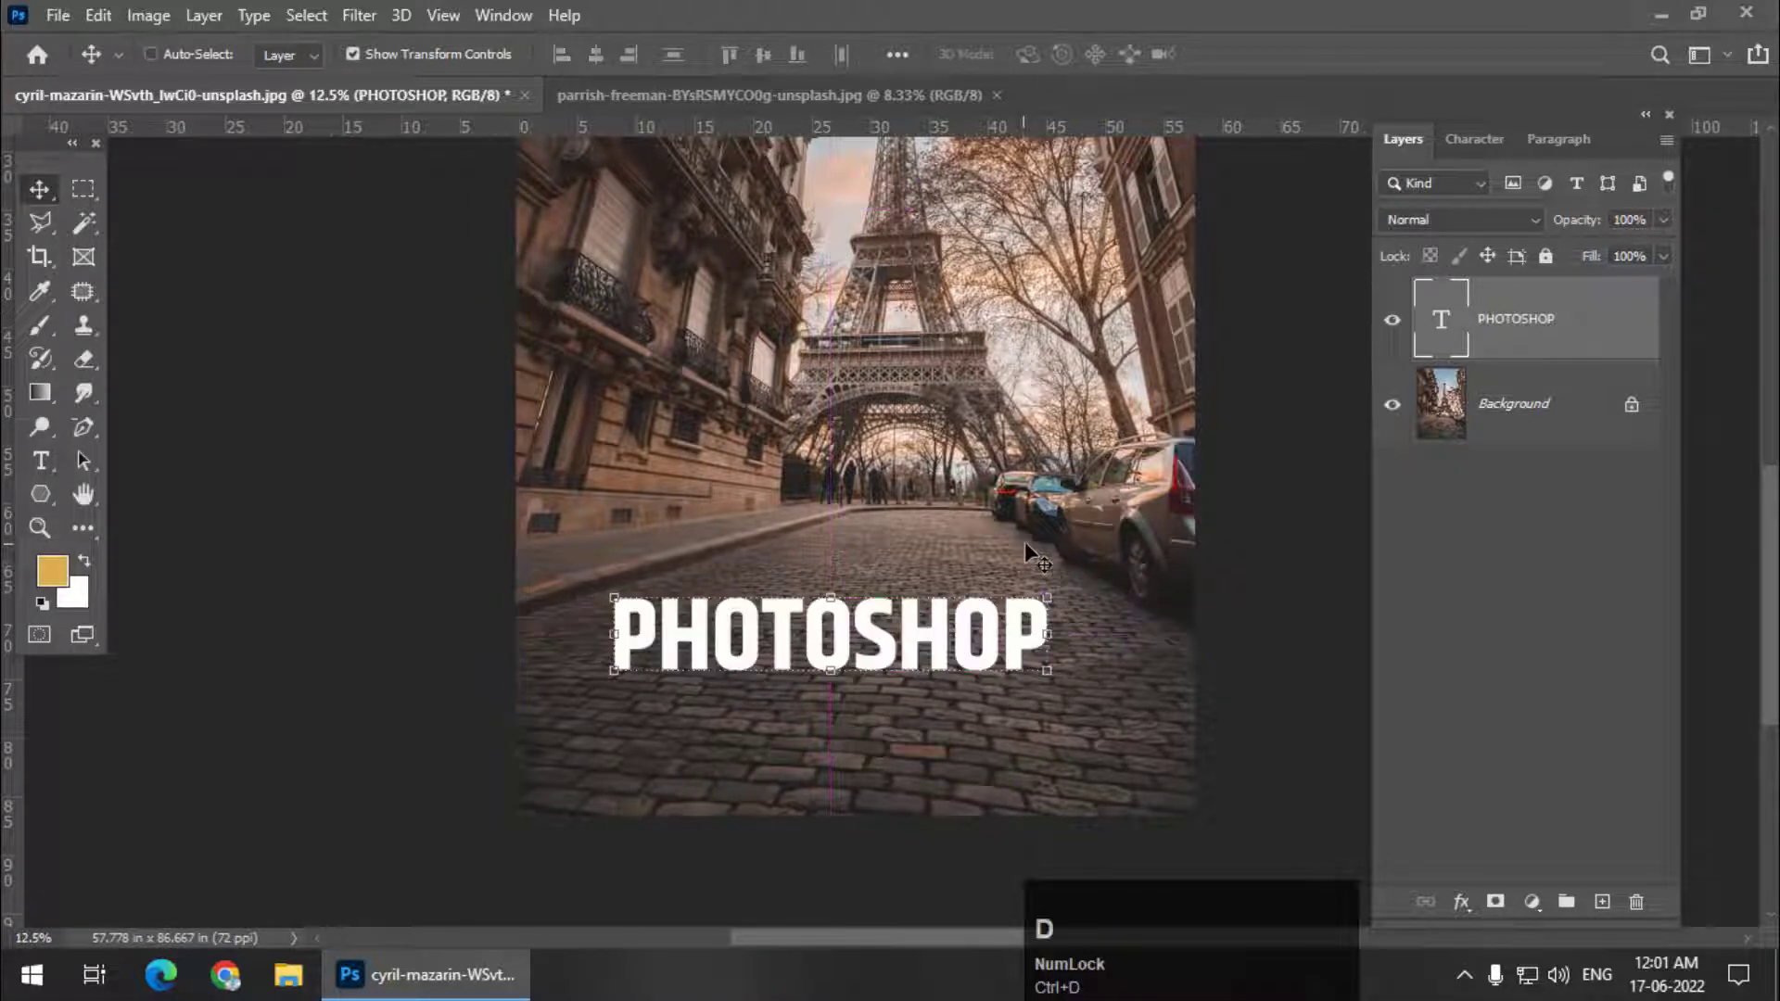
Hide the PHOTOSHOP text layer and add a new empty layer above it.
left_click(1392, 322)
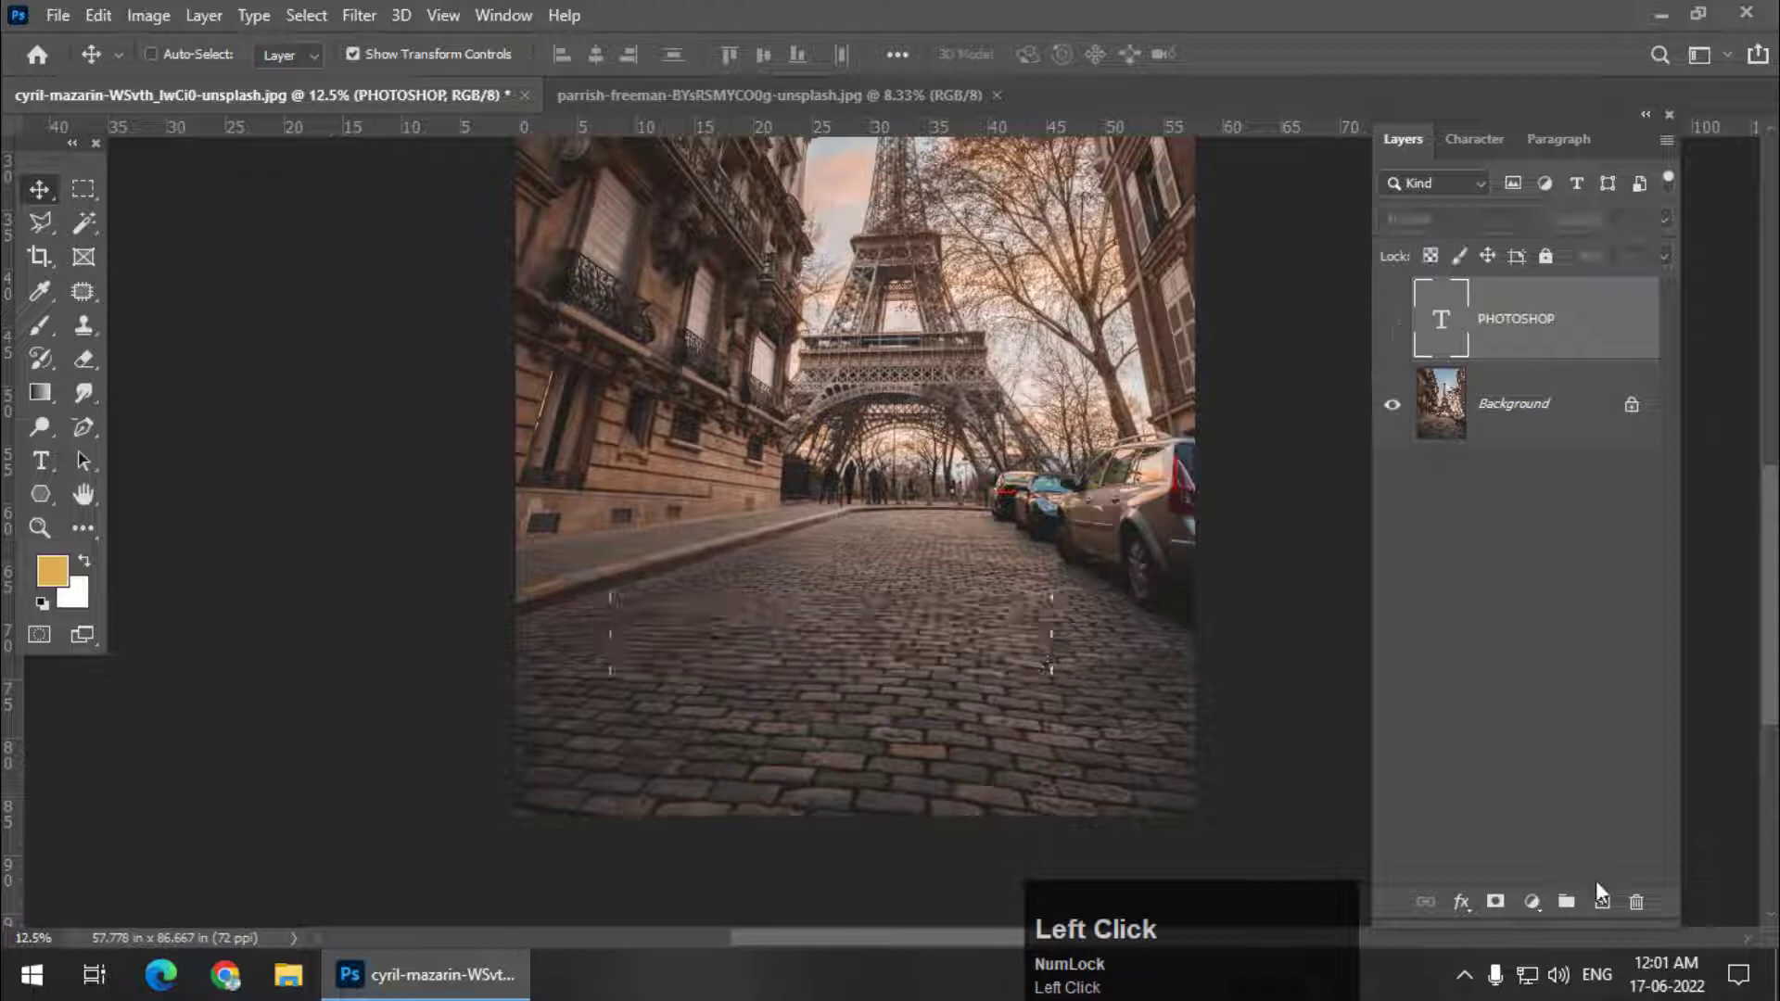
left_click(1601, 900)
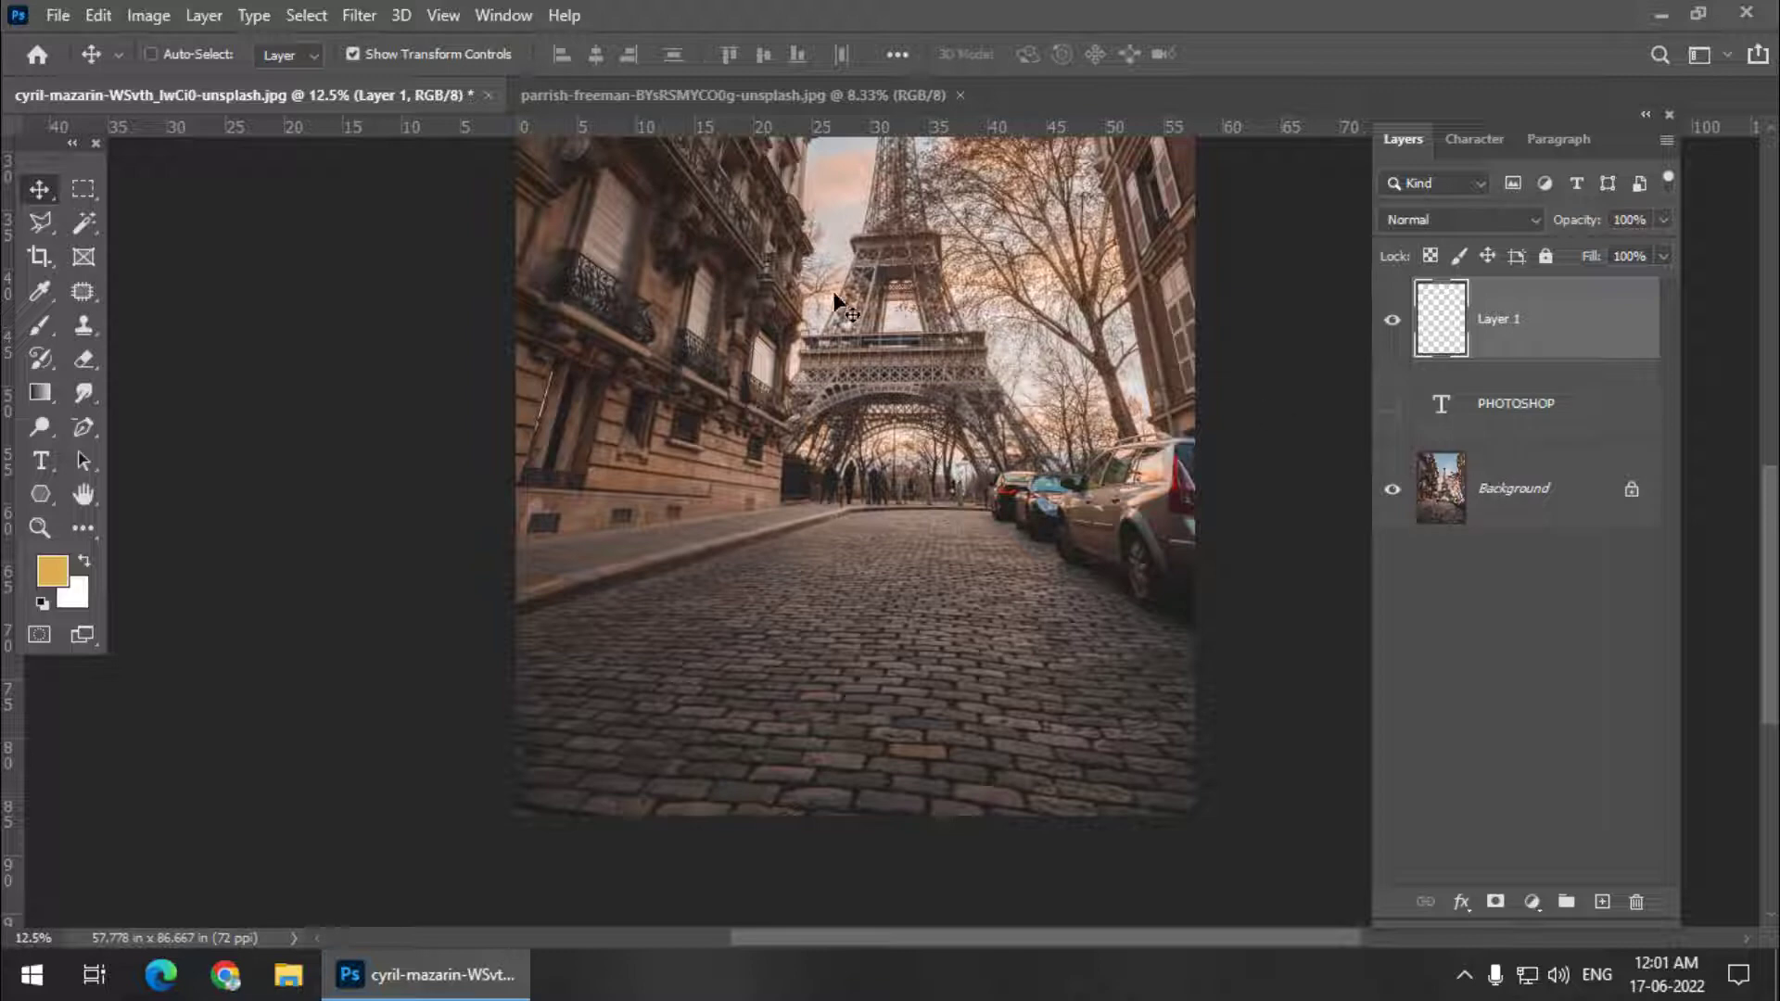
Open the Vanishing Point filter and draw a four-corner perspective plane over the cobblestone street, between the curb and the parked cars.
left_click(365, 23)
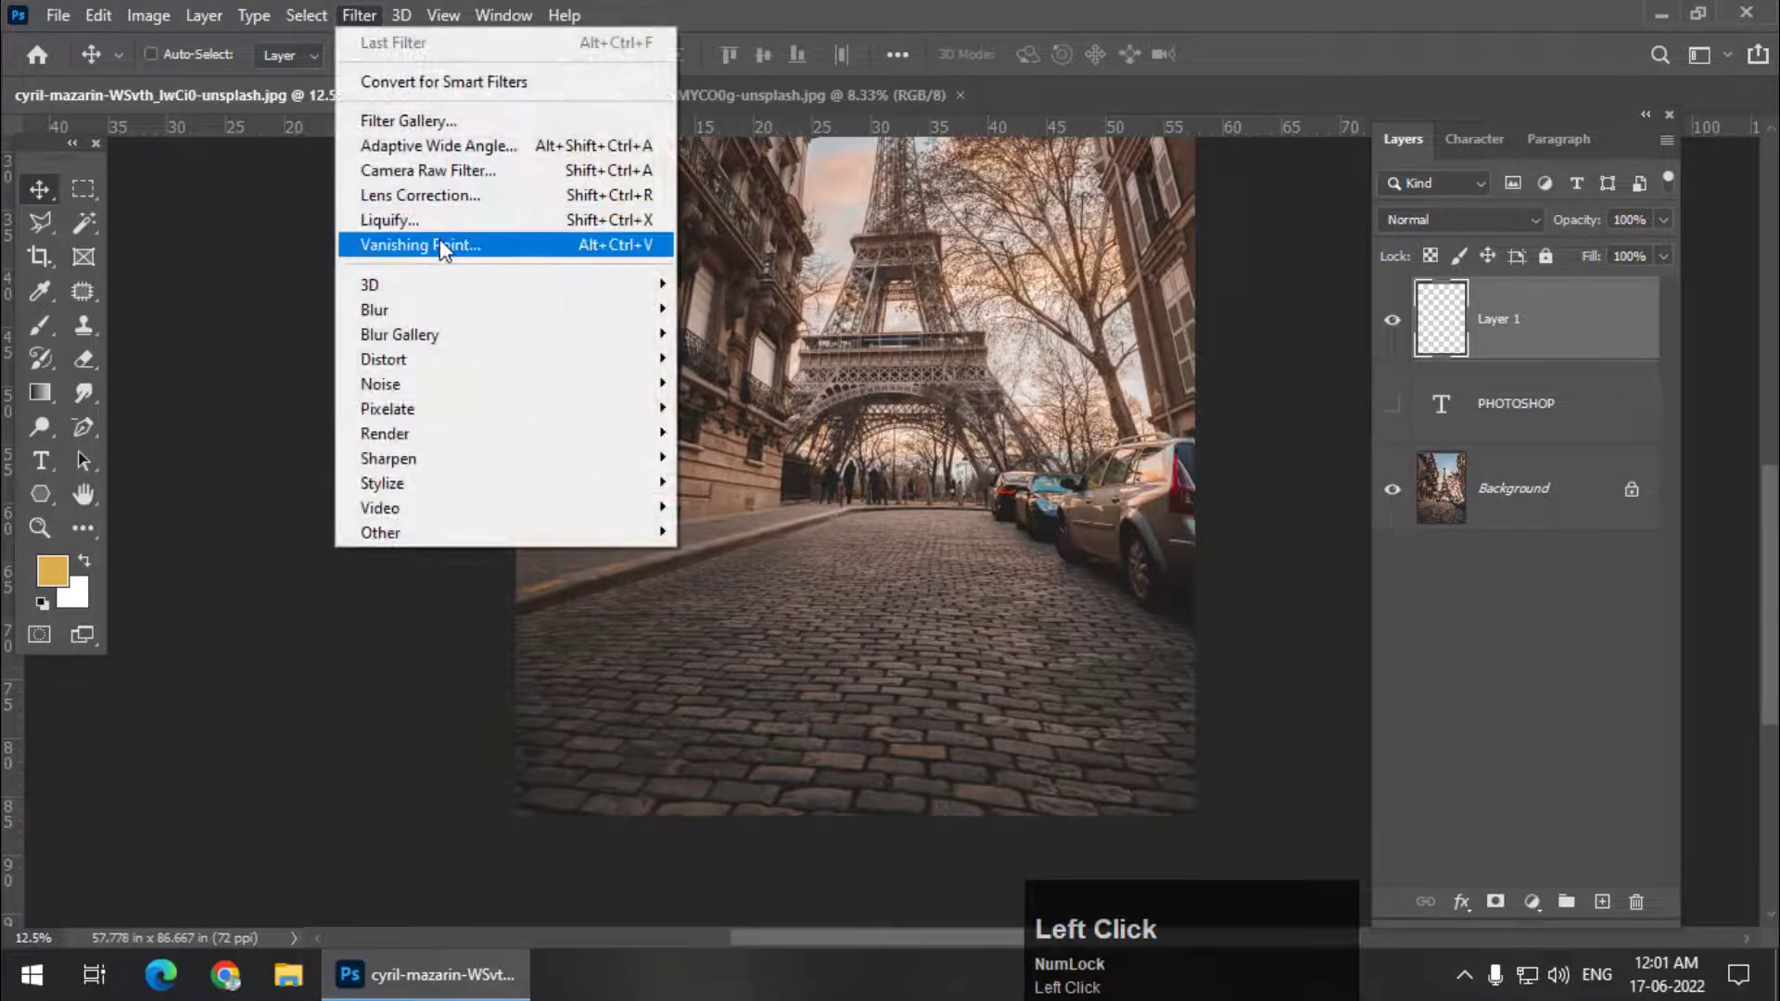
left_click(439, 240)
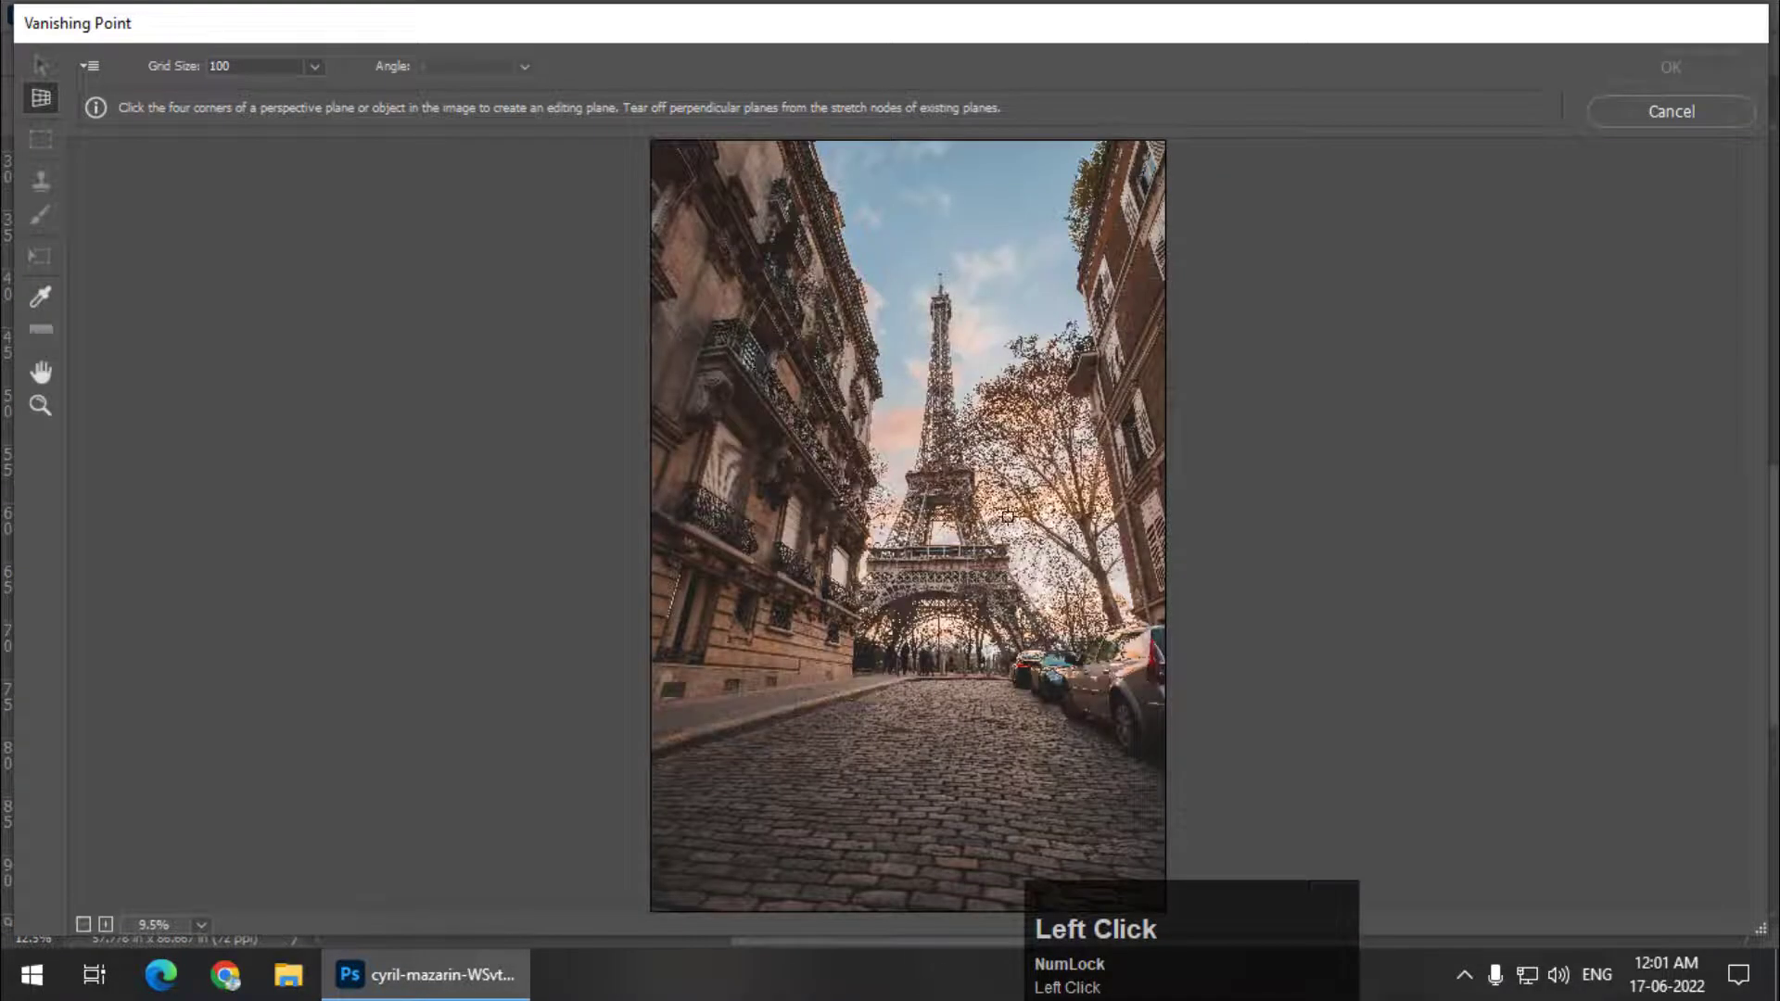
key("ctrl+plus")
key("ctrl+plus")
key("ctrl+plus")
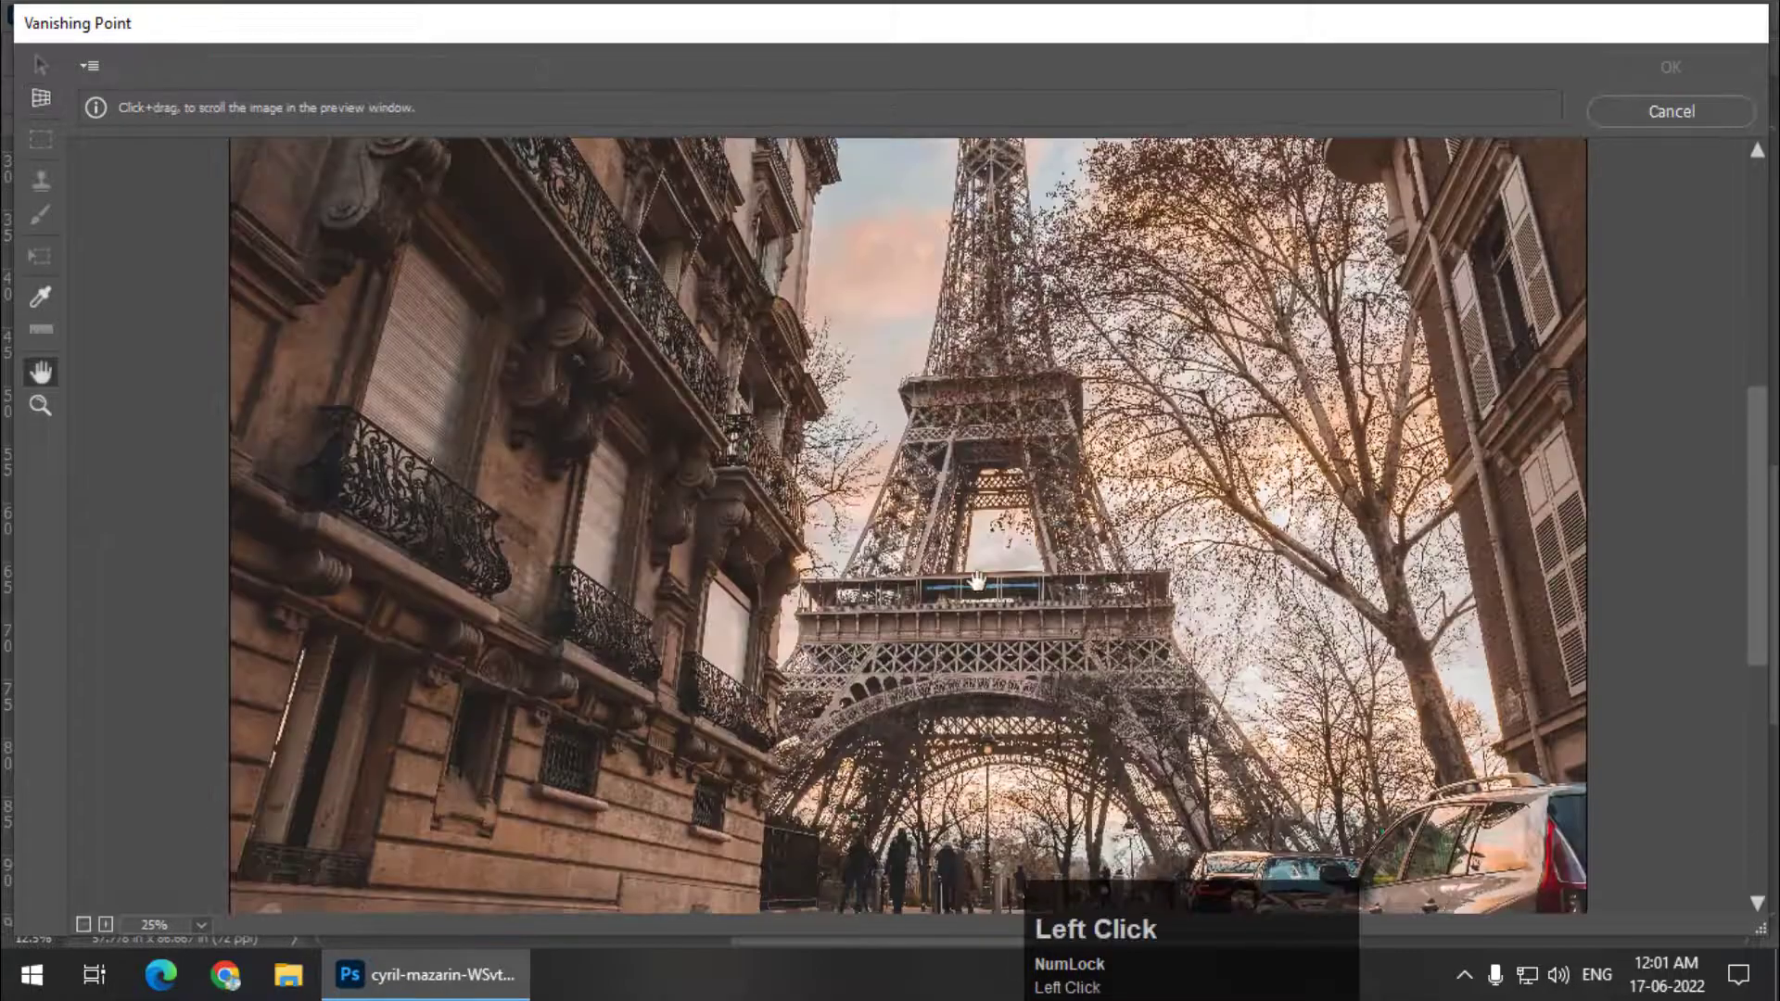
left_click_drag(965, 588, 941, 171)
left_click(40, 99)
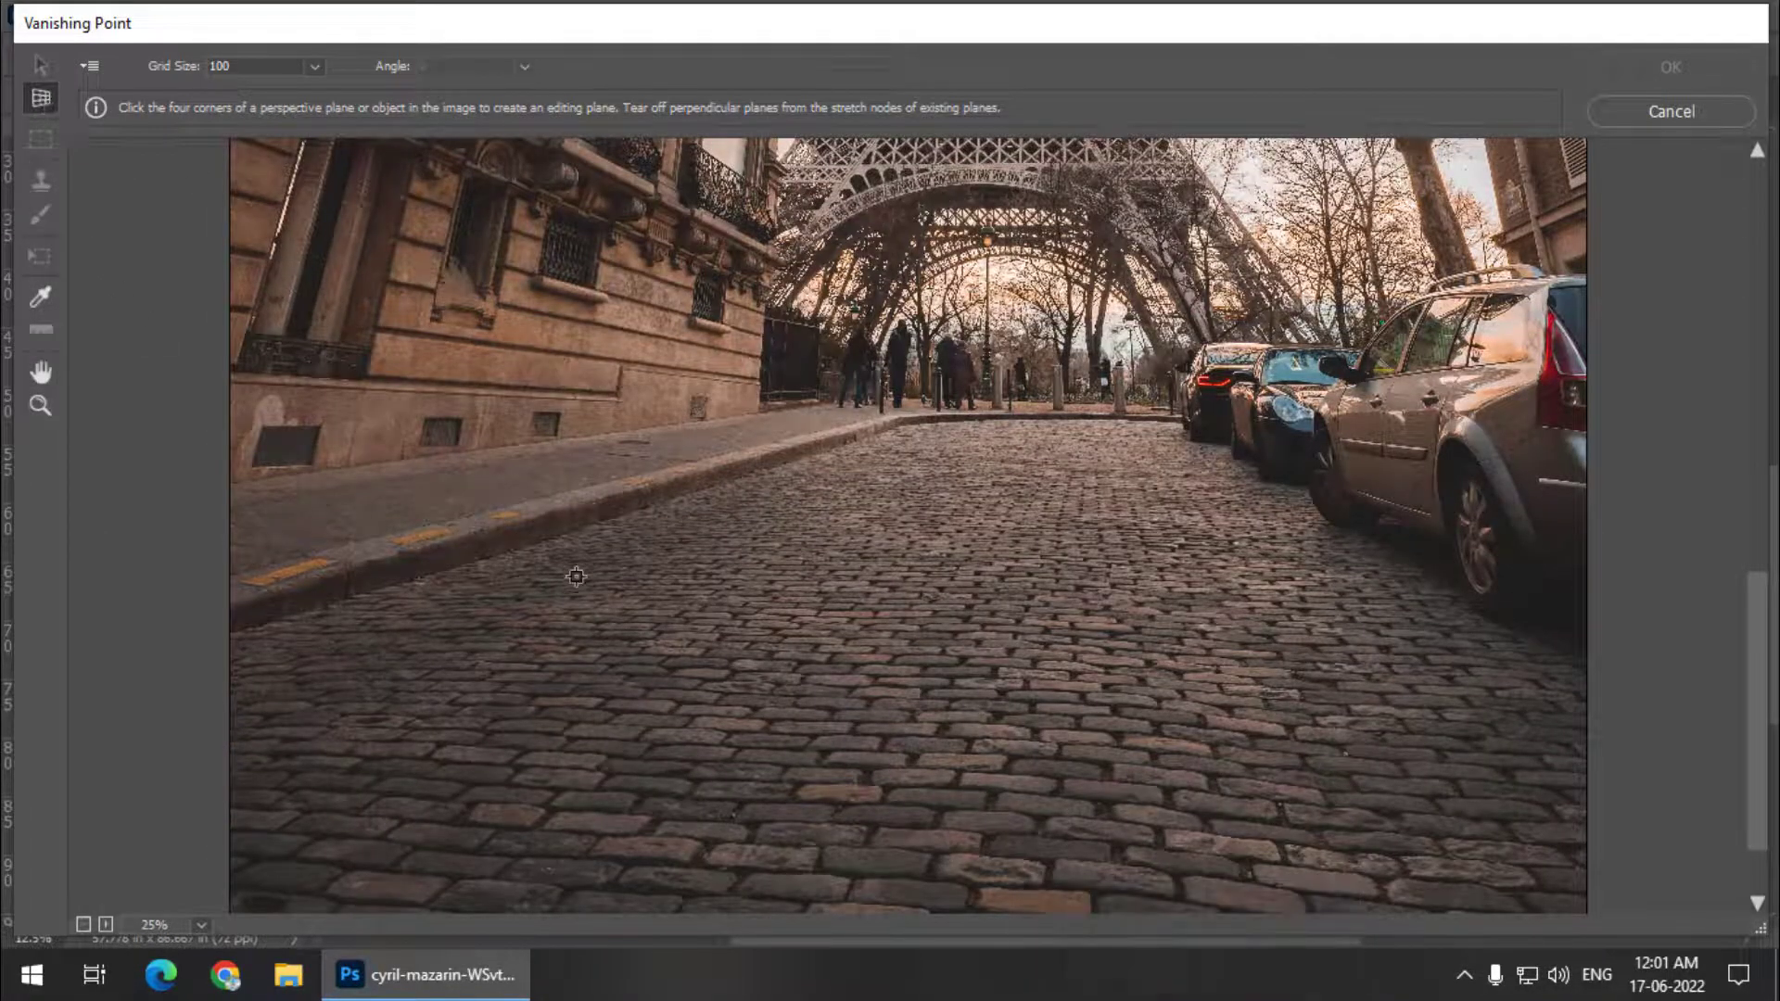
left_click(383, 587)
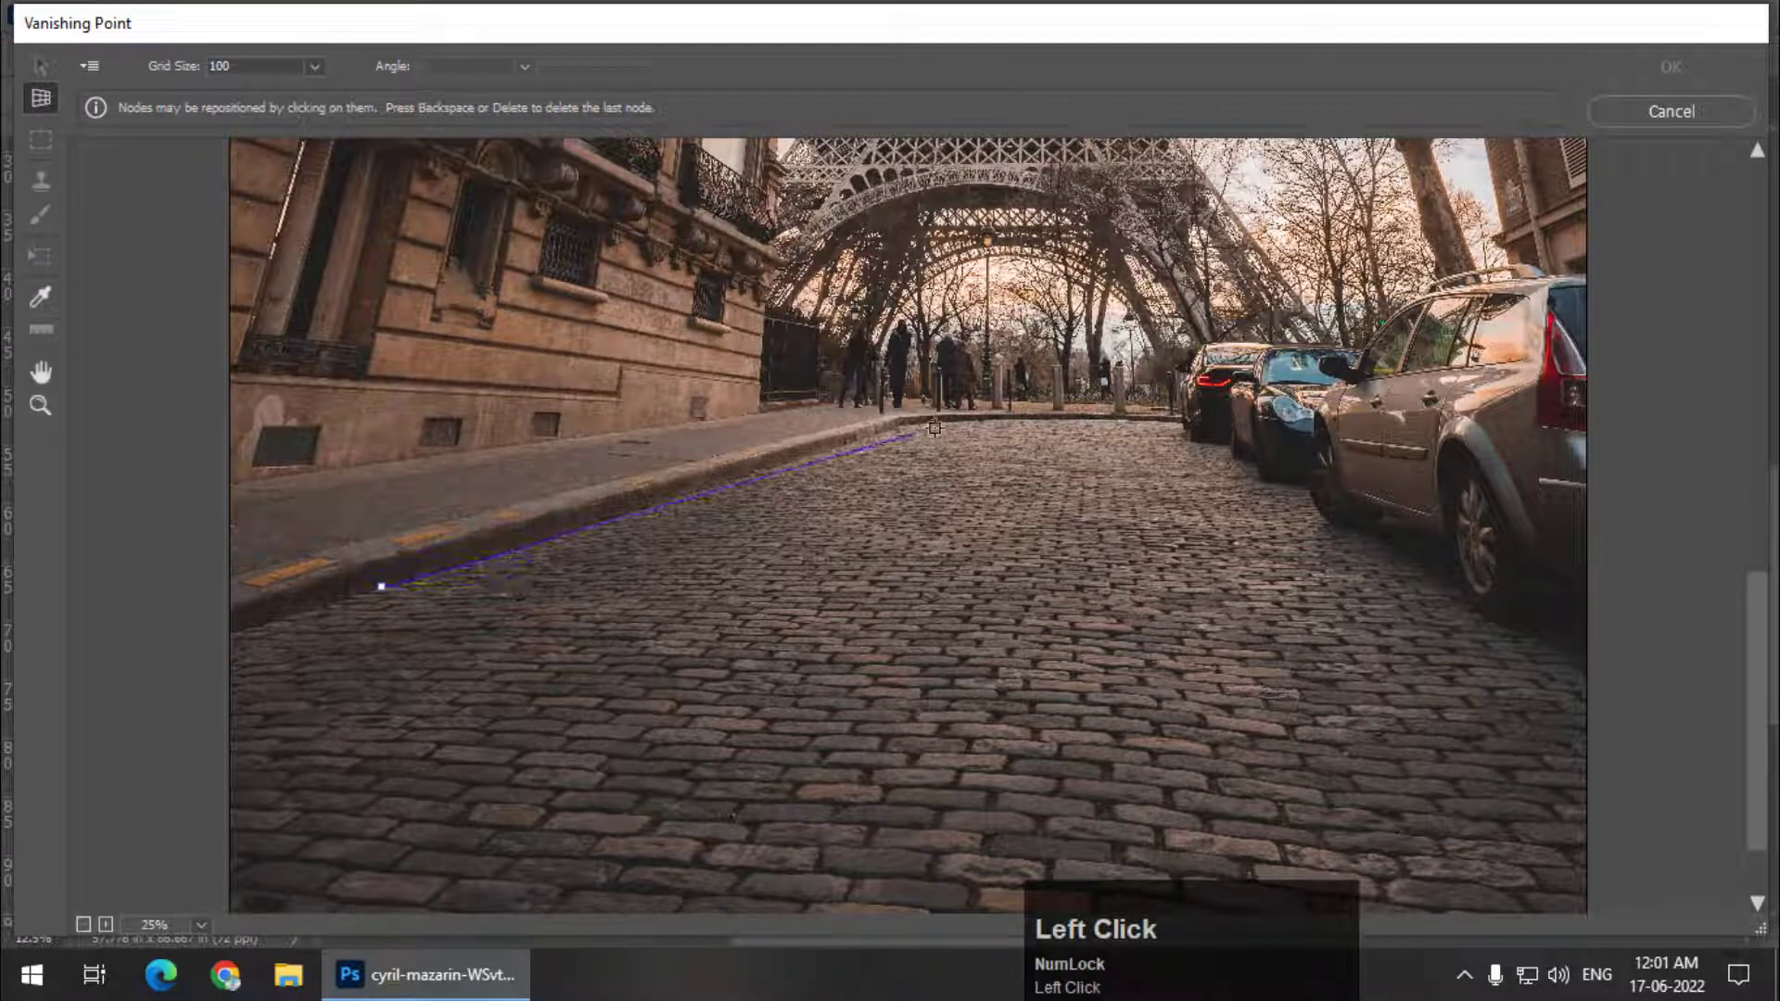
left_click(903, 426)
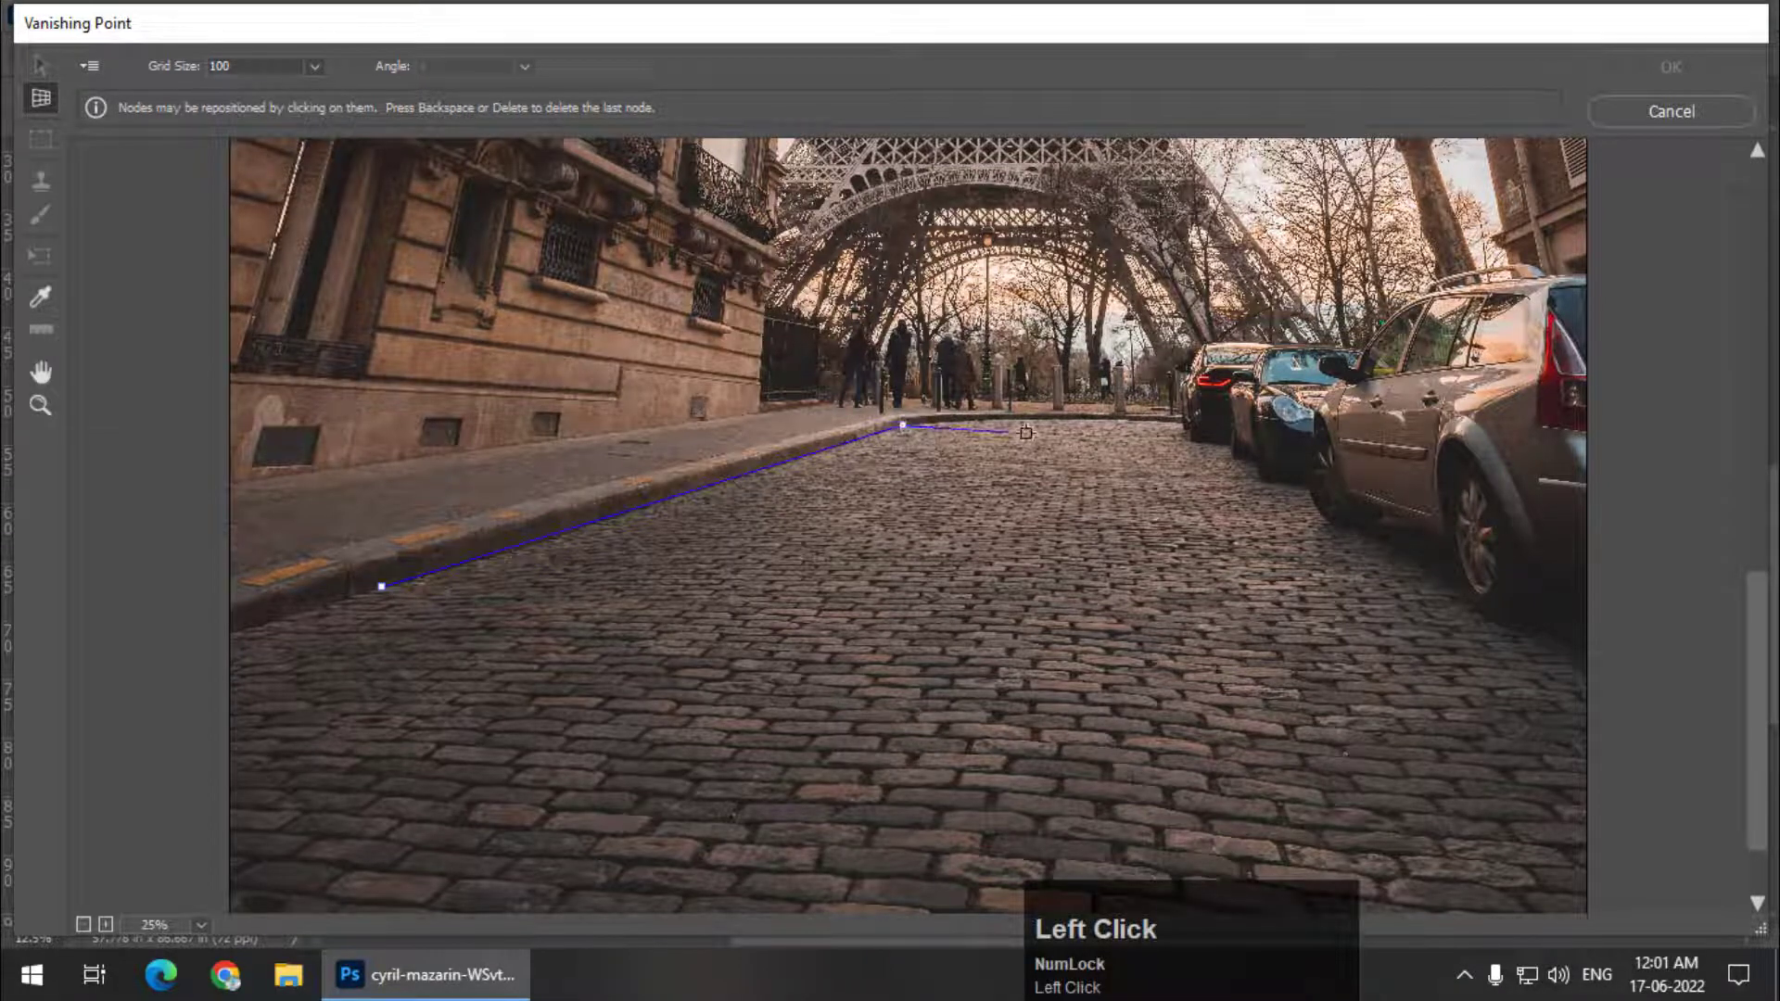
left_click(1187, 423)
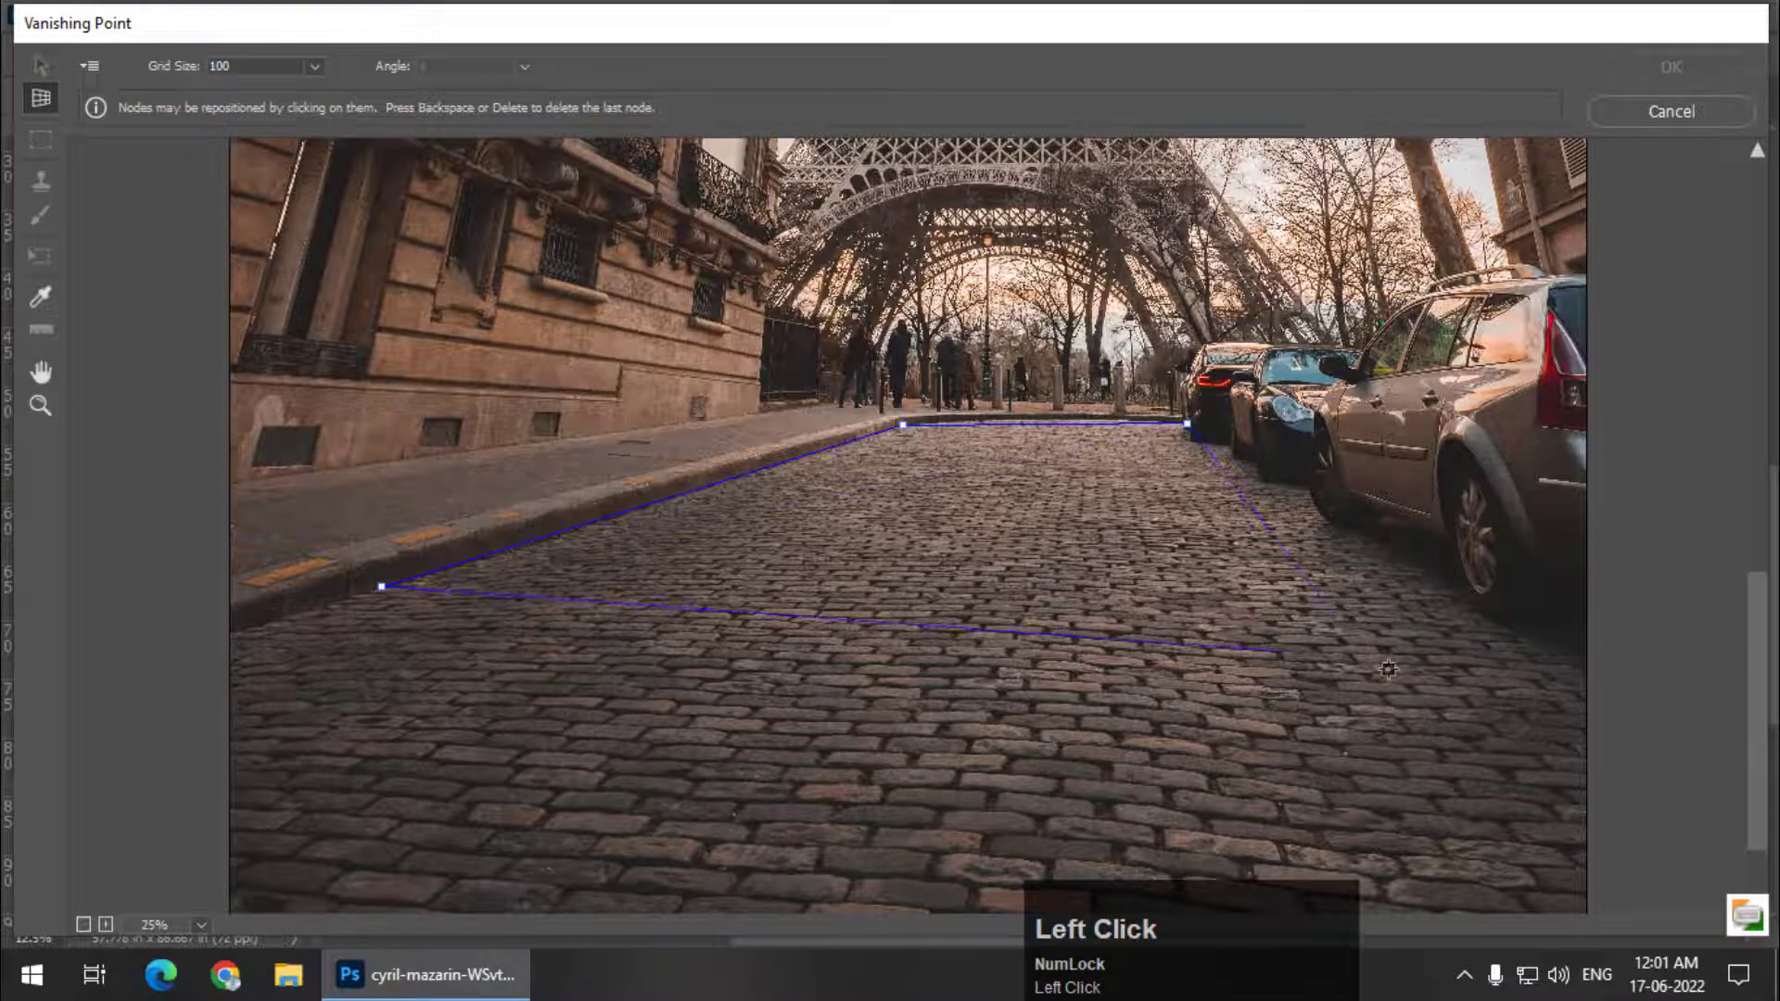
left_click(1584, 716)
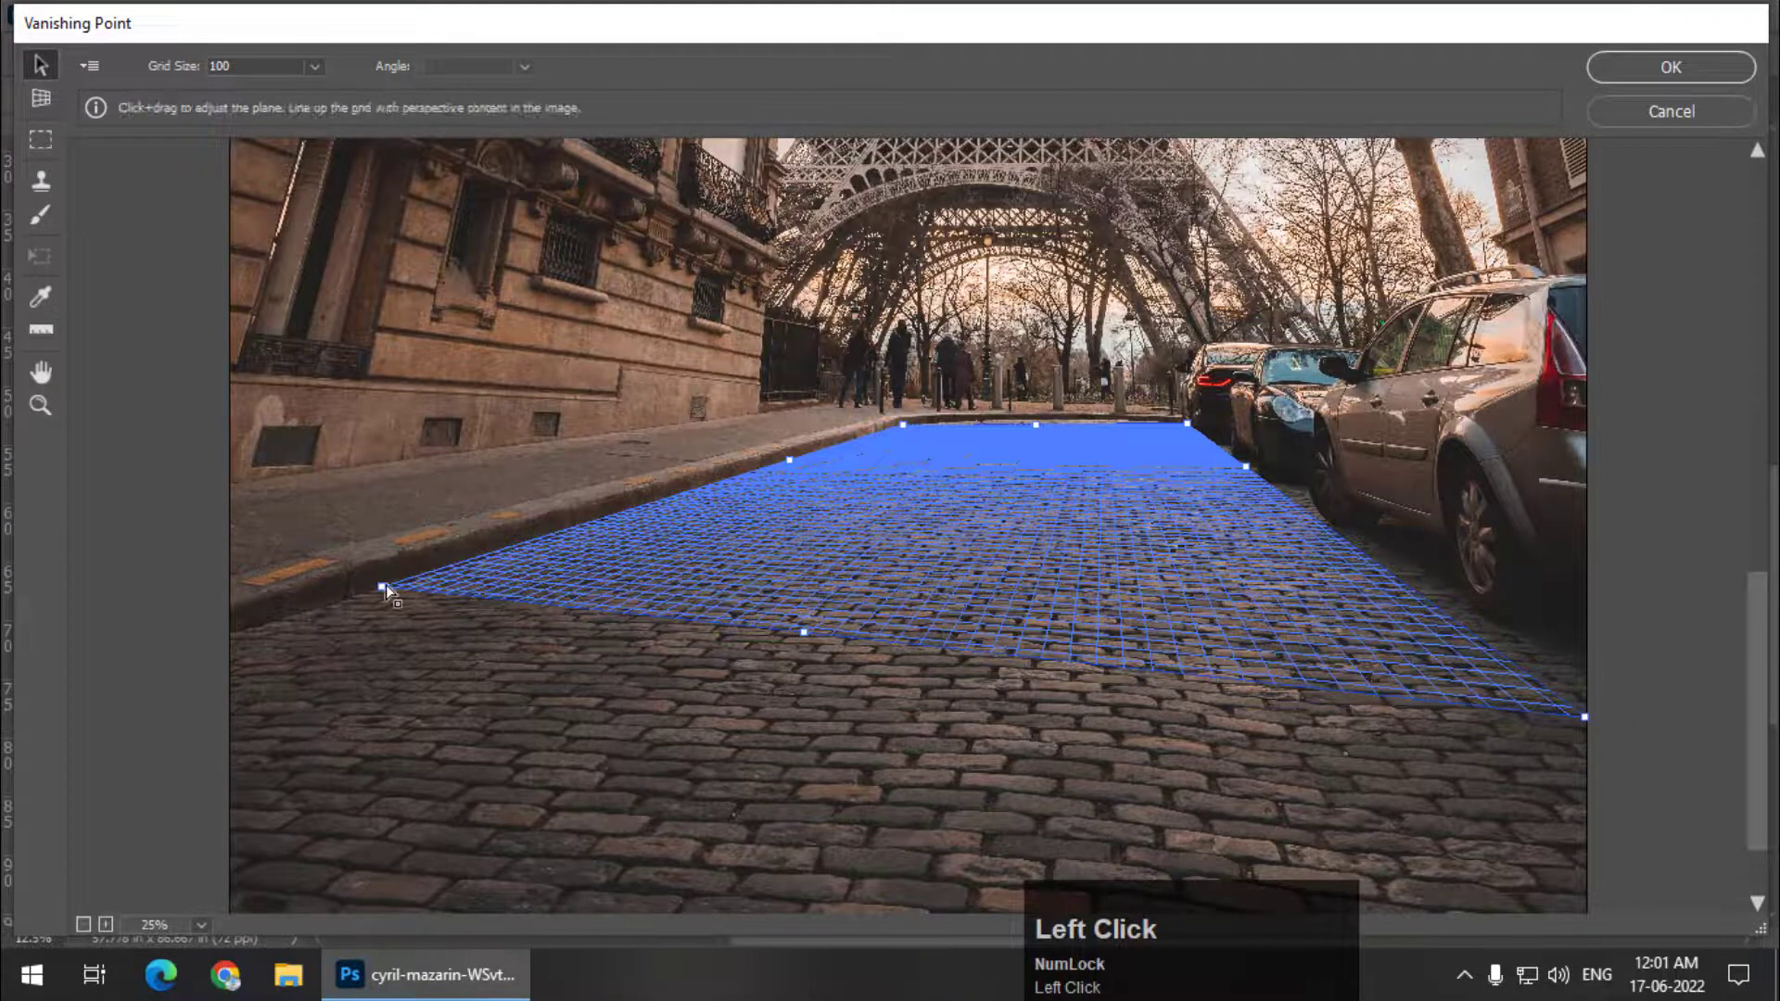
Align the plane's near-left corner with the curb at the photo's edge and extend the near side down over the foreground cobblestones.
left_click_drag(382, 586, 247, 630)
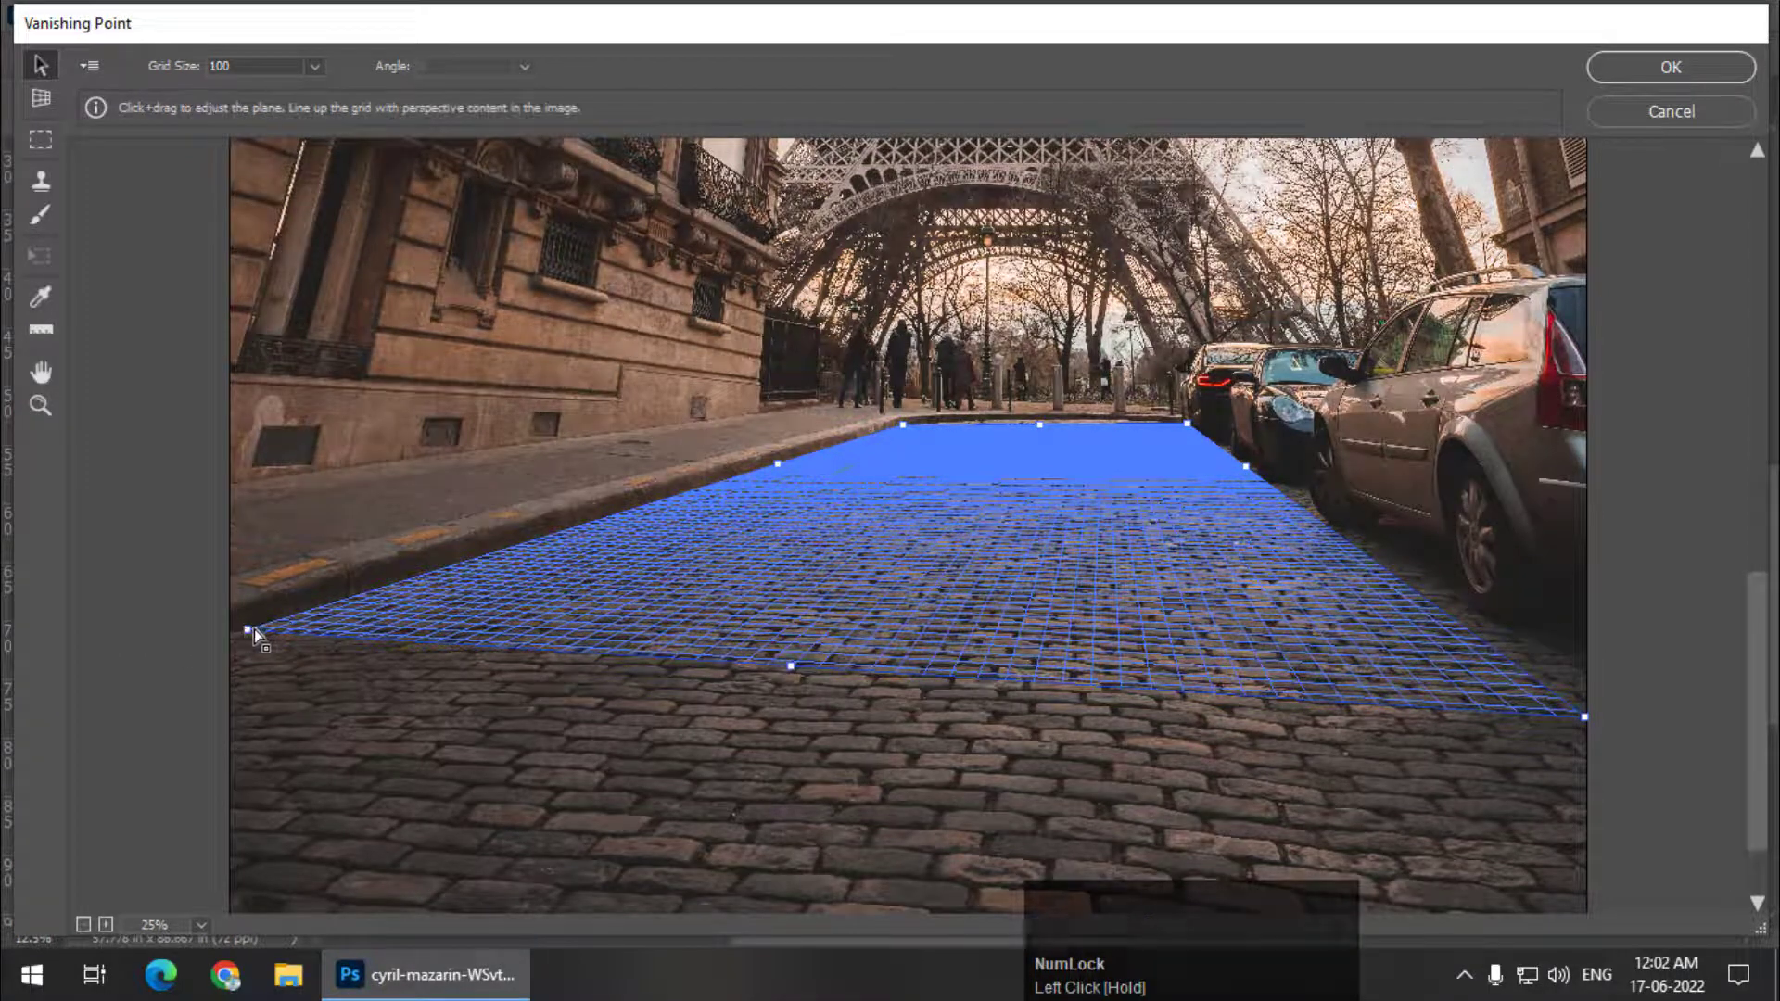
left_click_drag(248, 630, 537, 430)
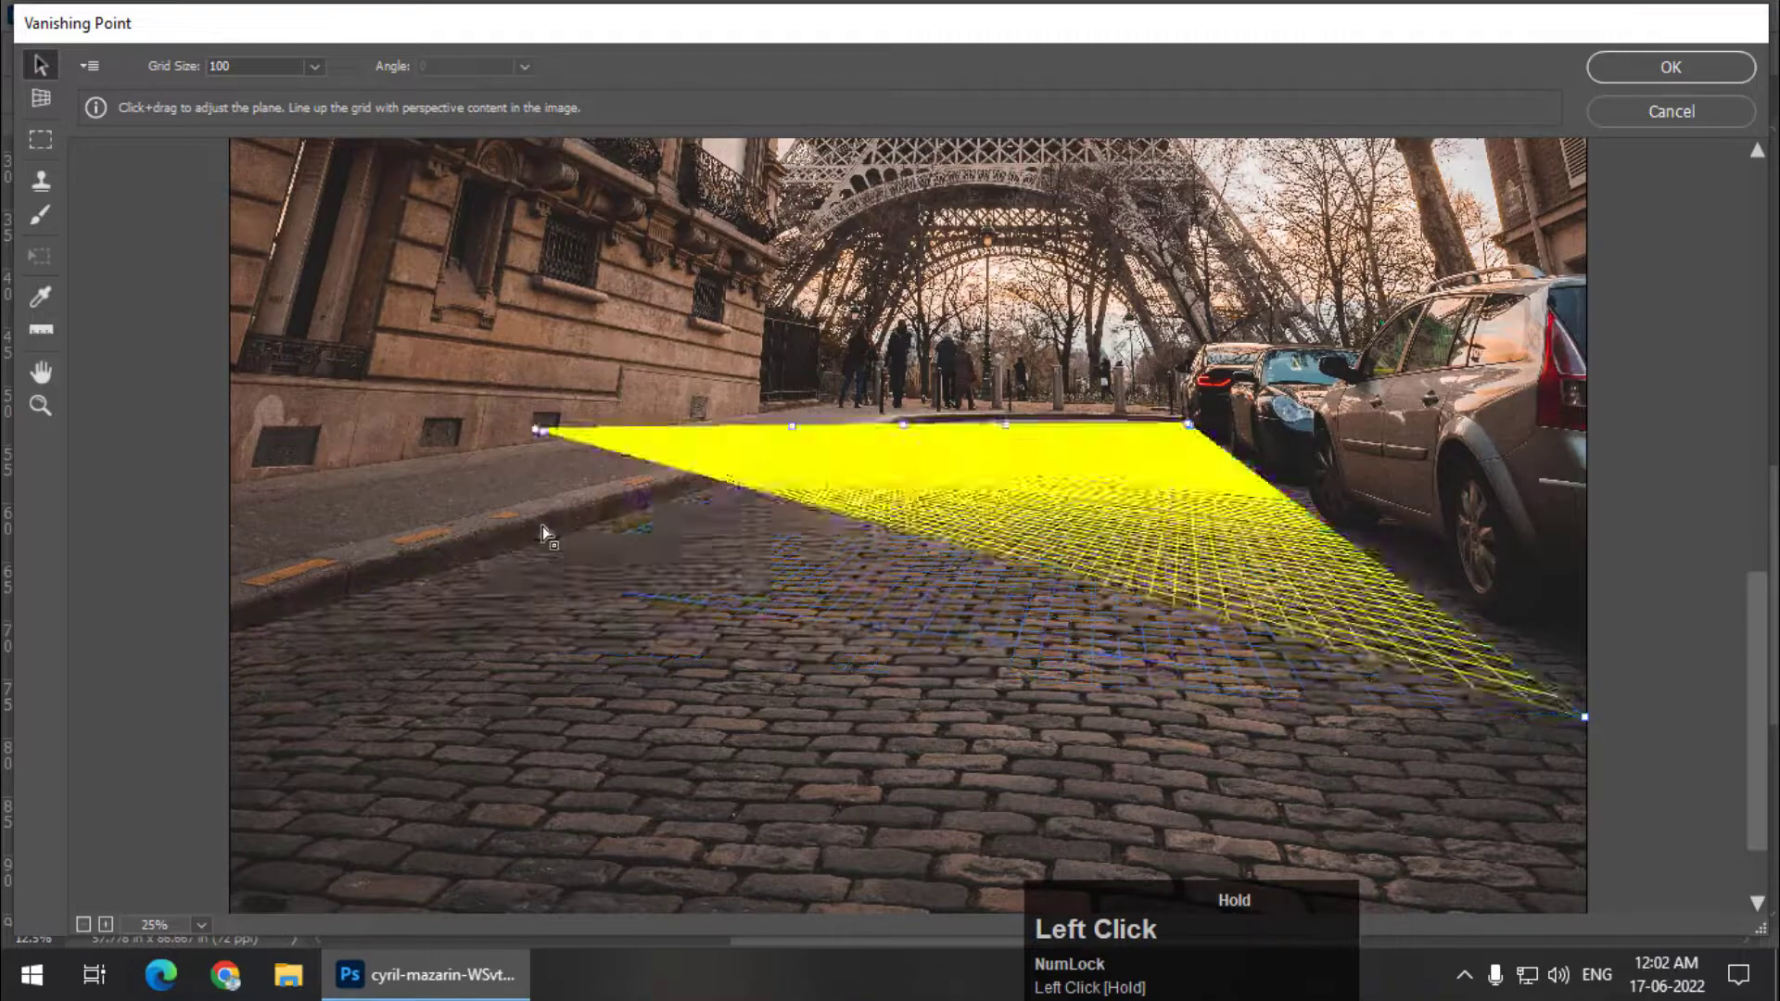
left_click_drag(542, 526, 238, 637)
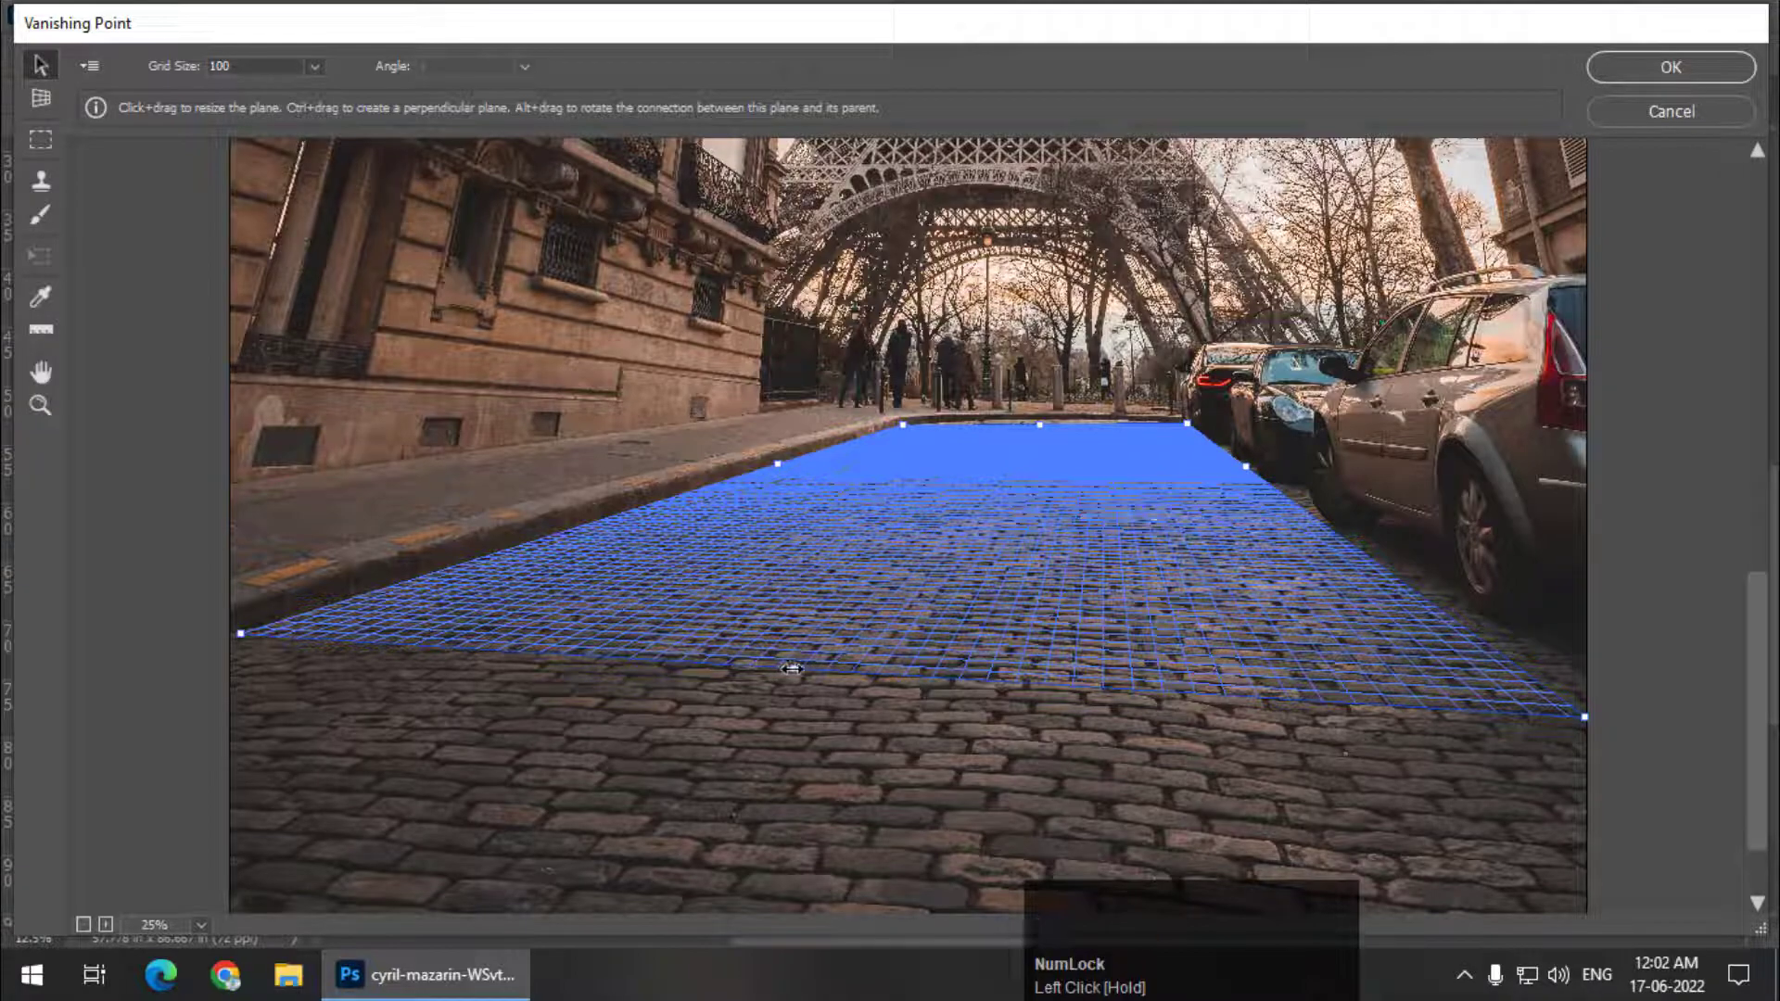
left_click_drag(791, 668, 620, 842)
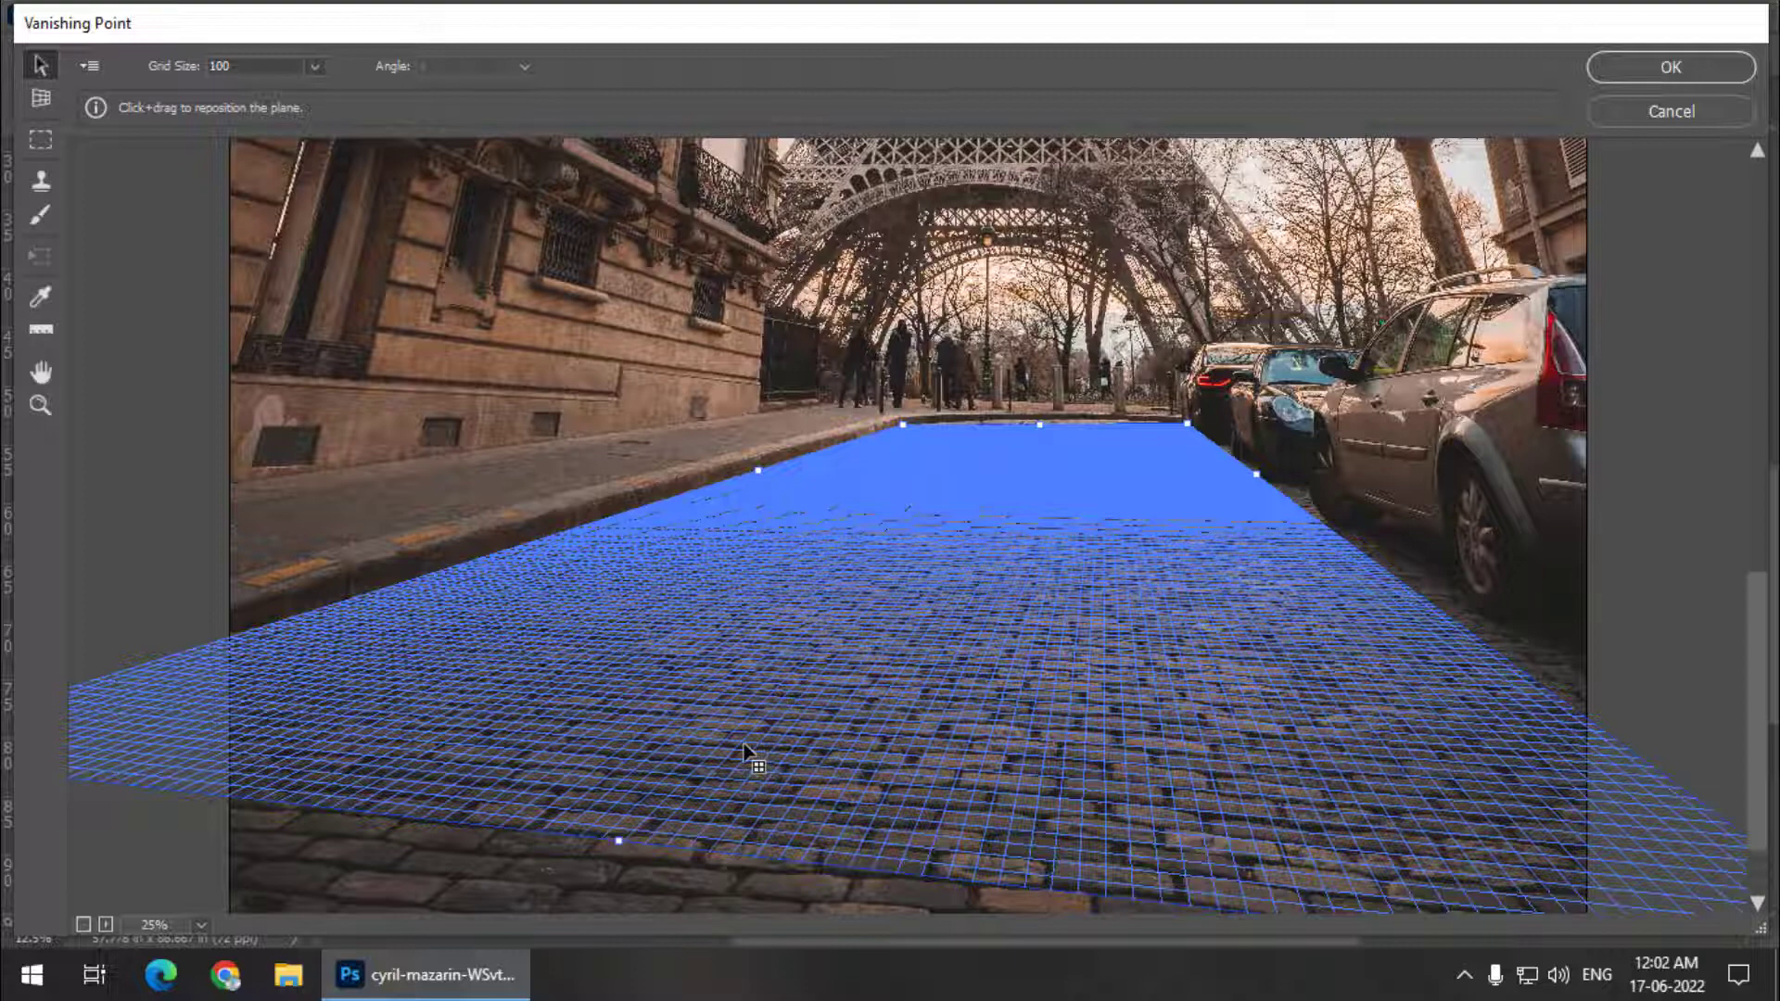
Paste the copied PHOTOSHOP text into Vanishing Point and move it onto the street's perspective plane.
key("ctrl+v")
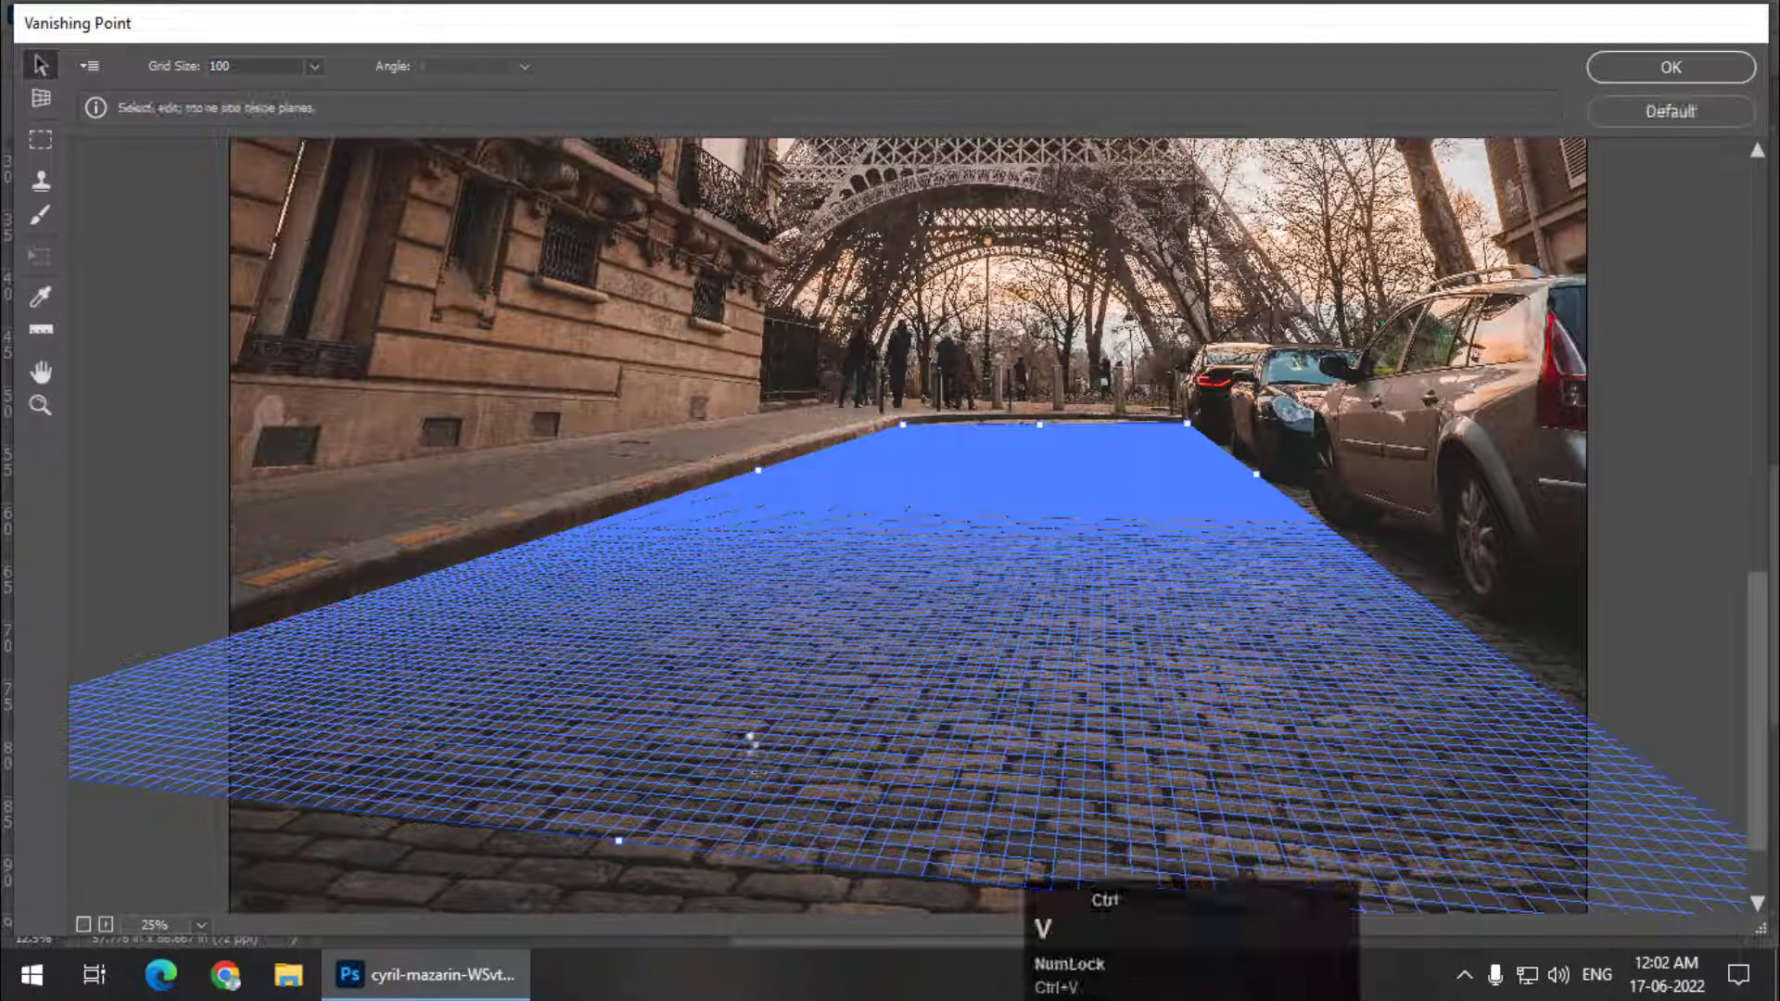
scroll(721, 386, "up", 5)
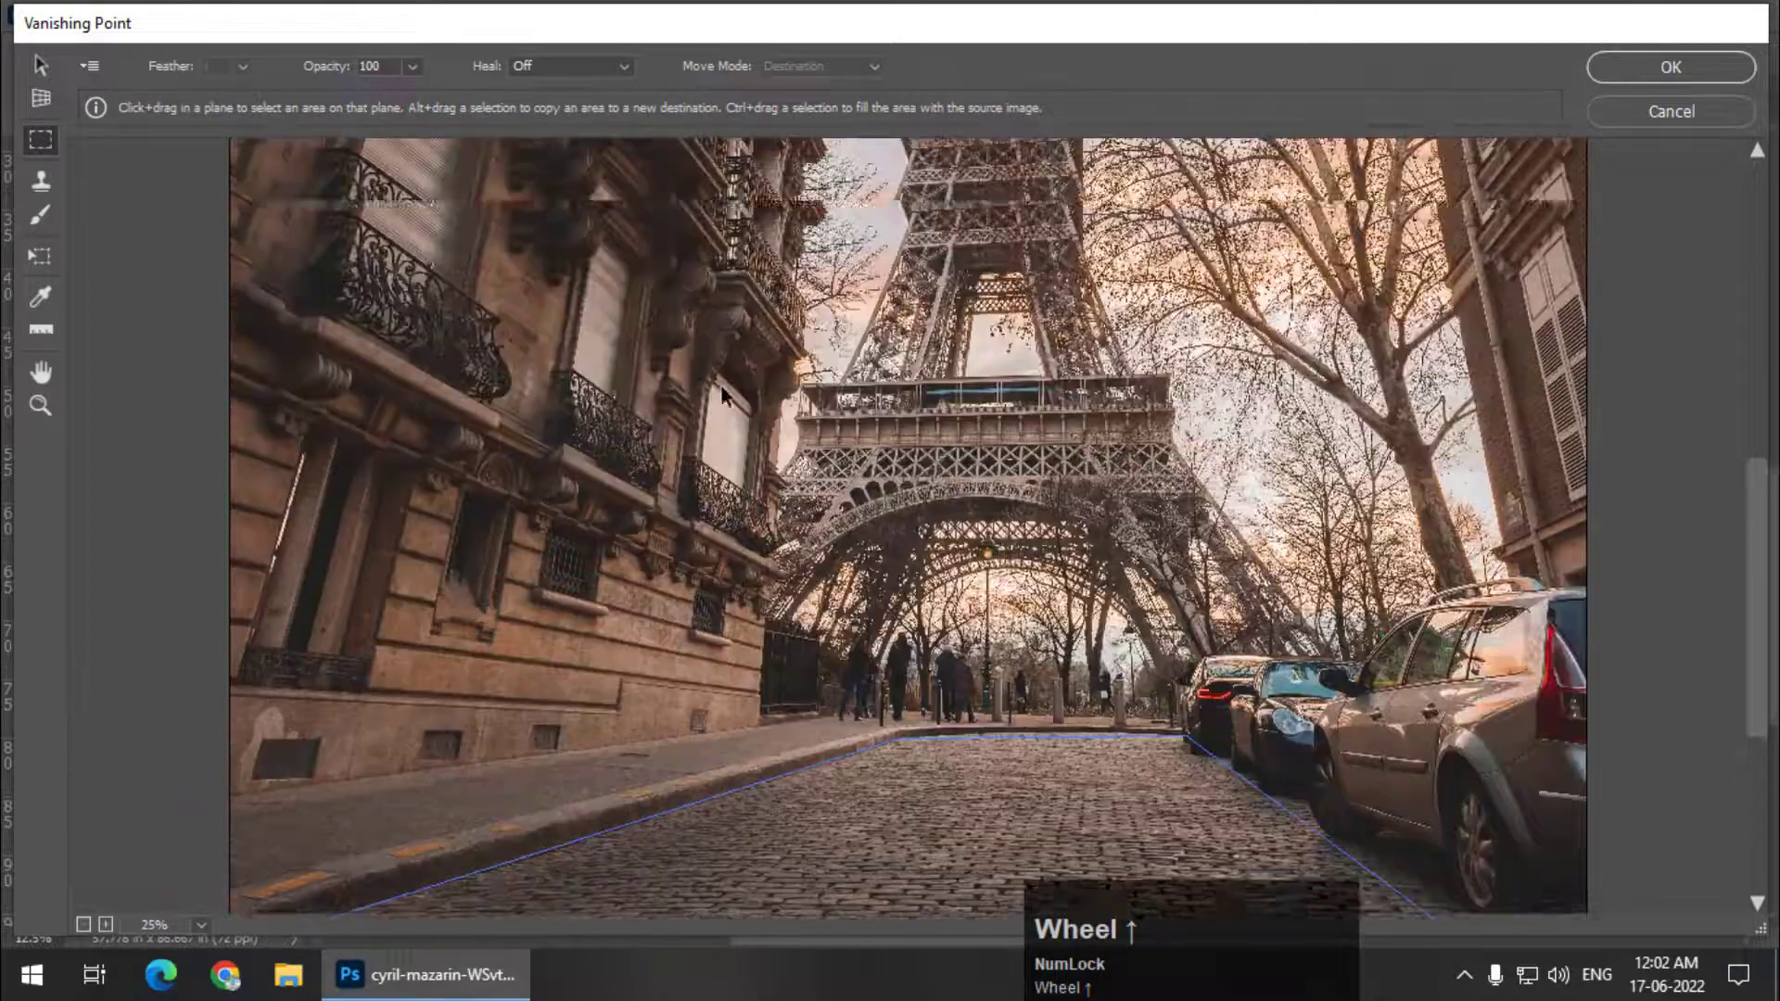
key("ctrl+minus")
key("ctrl+minus")
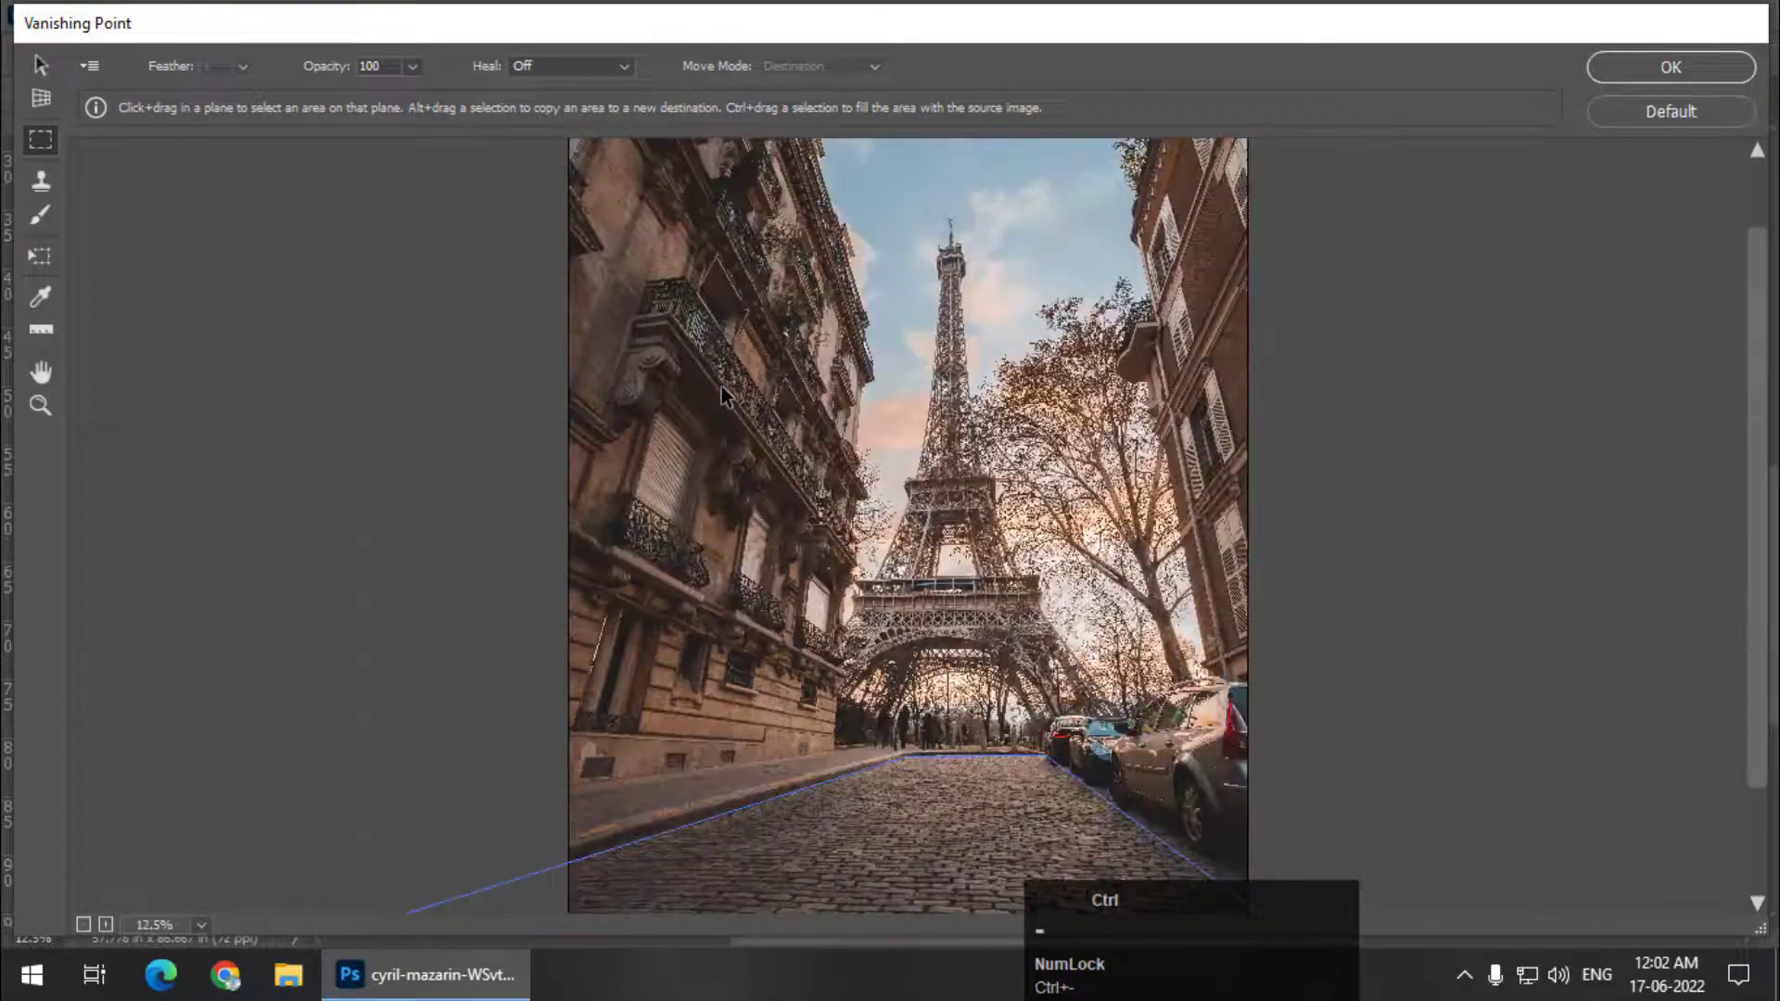
left_click_drag(839, 310, 865, 554)
key("ctrl")
key("ctrl+plus")
key("ctrl+plus")
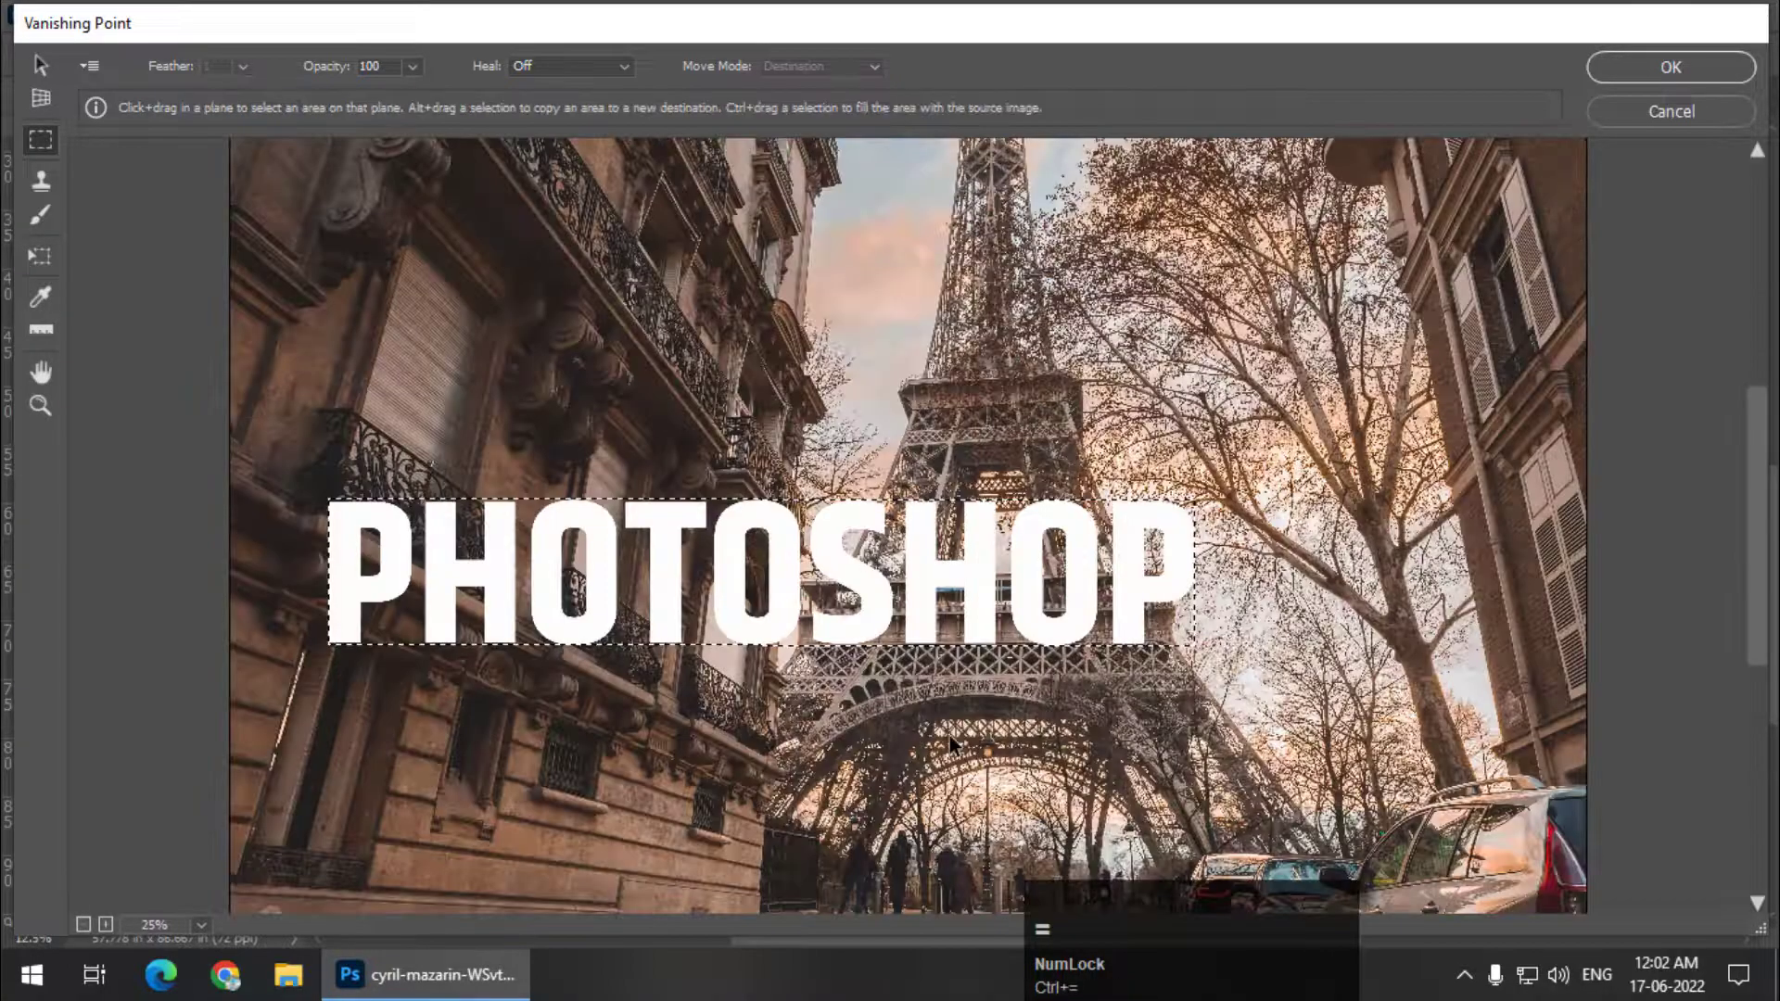
left_click_drag(950, 736, 941, 359)
key("space")
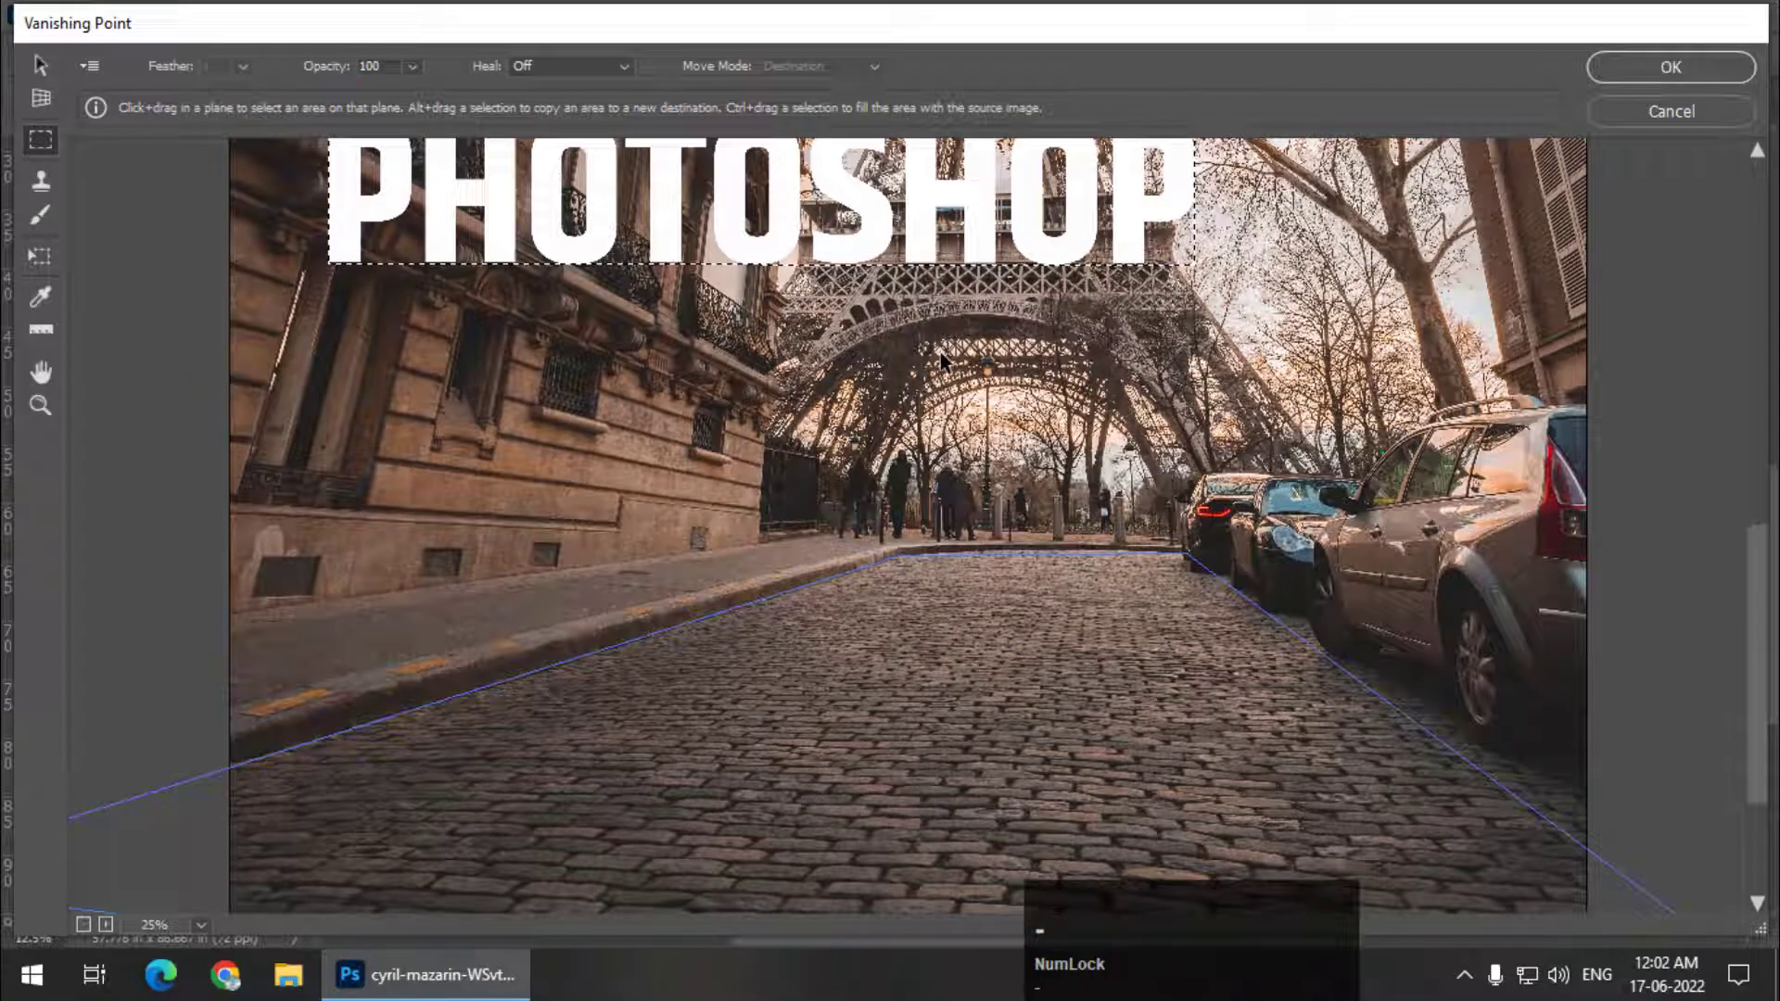
key("ctrl+minus")
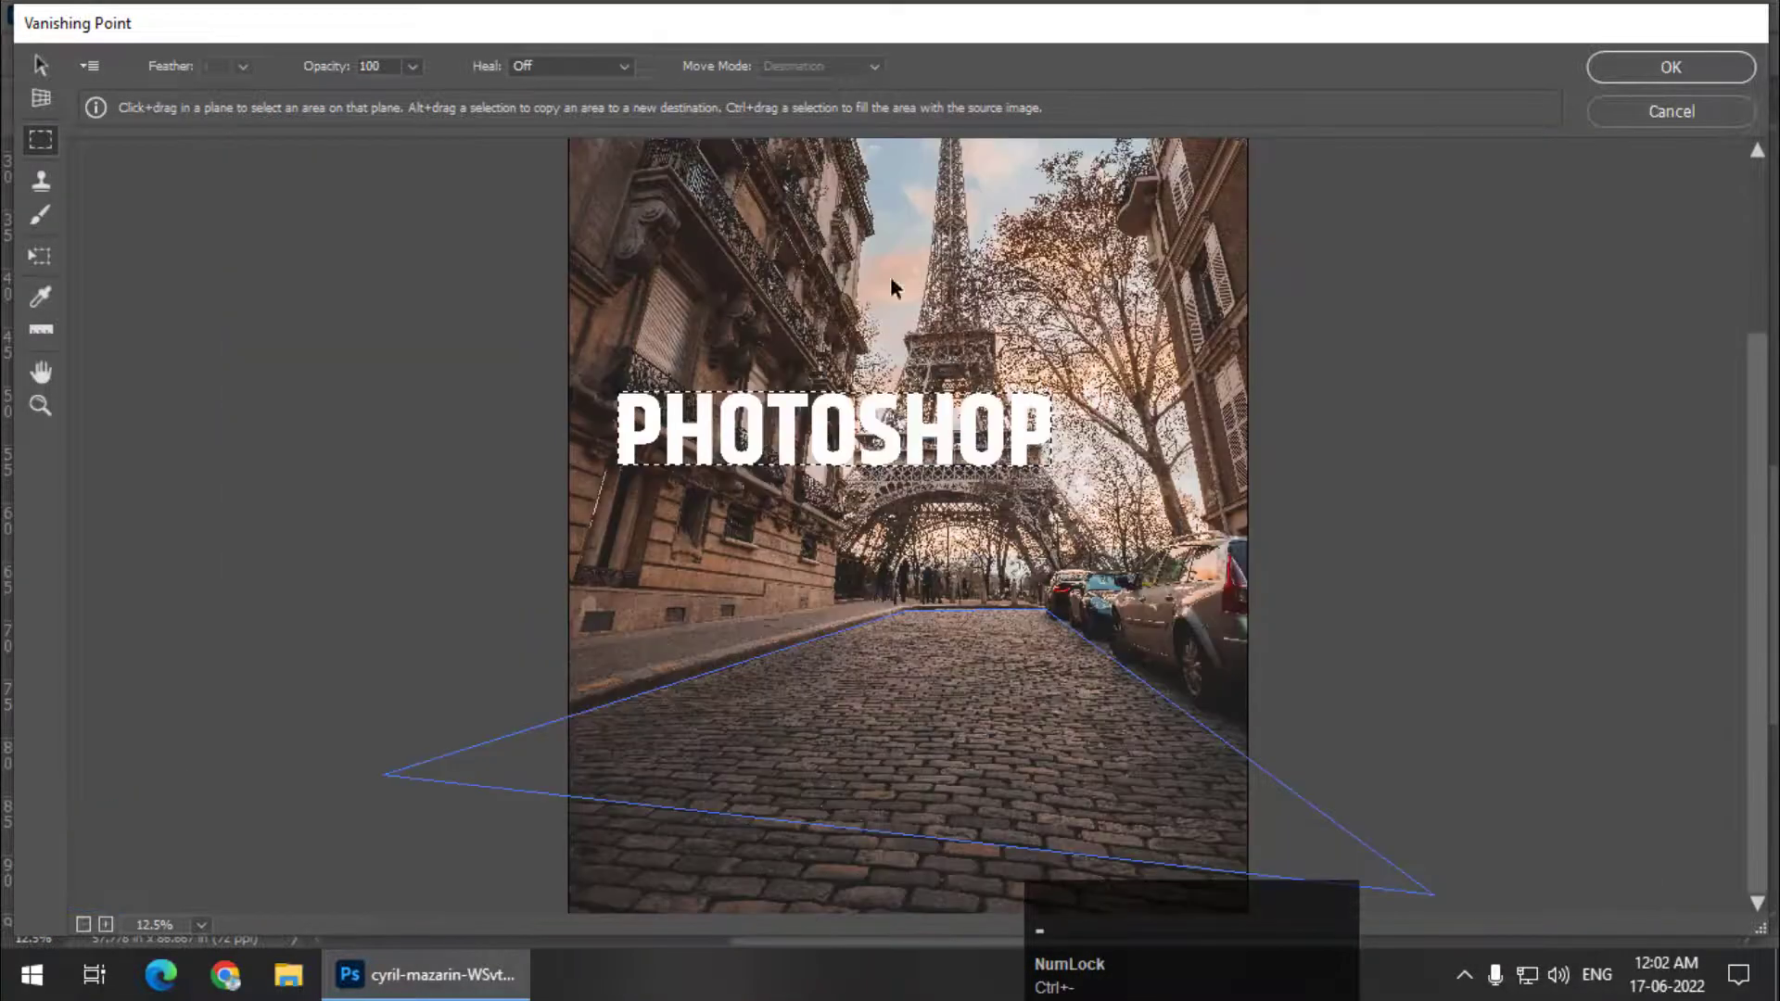
left_click_drag(840, 452, 868, 718)
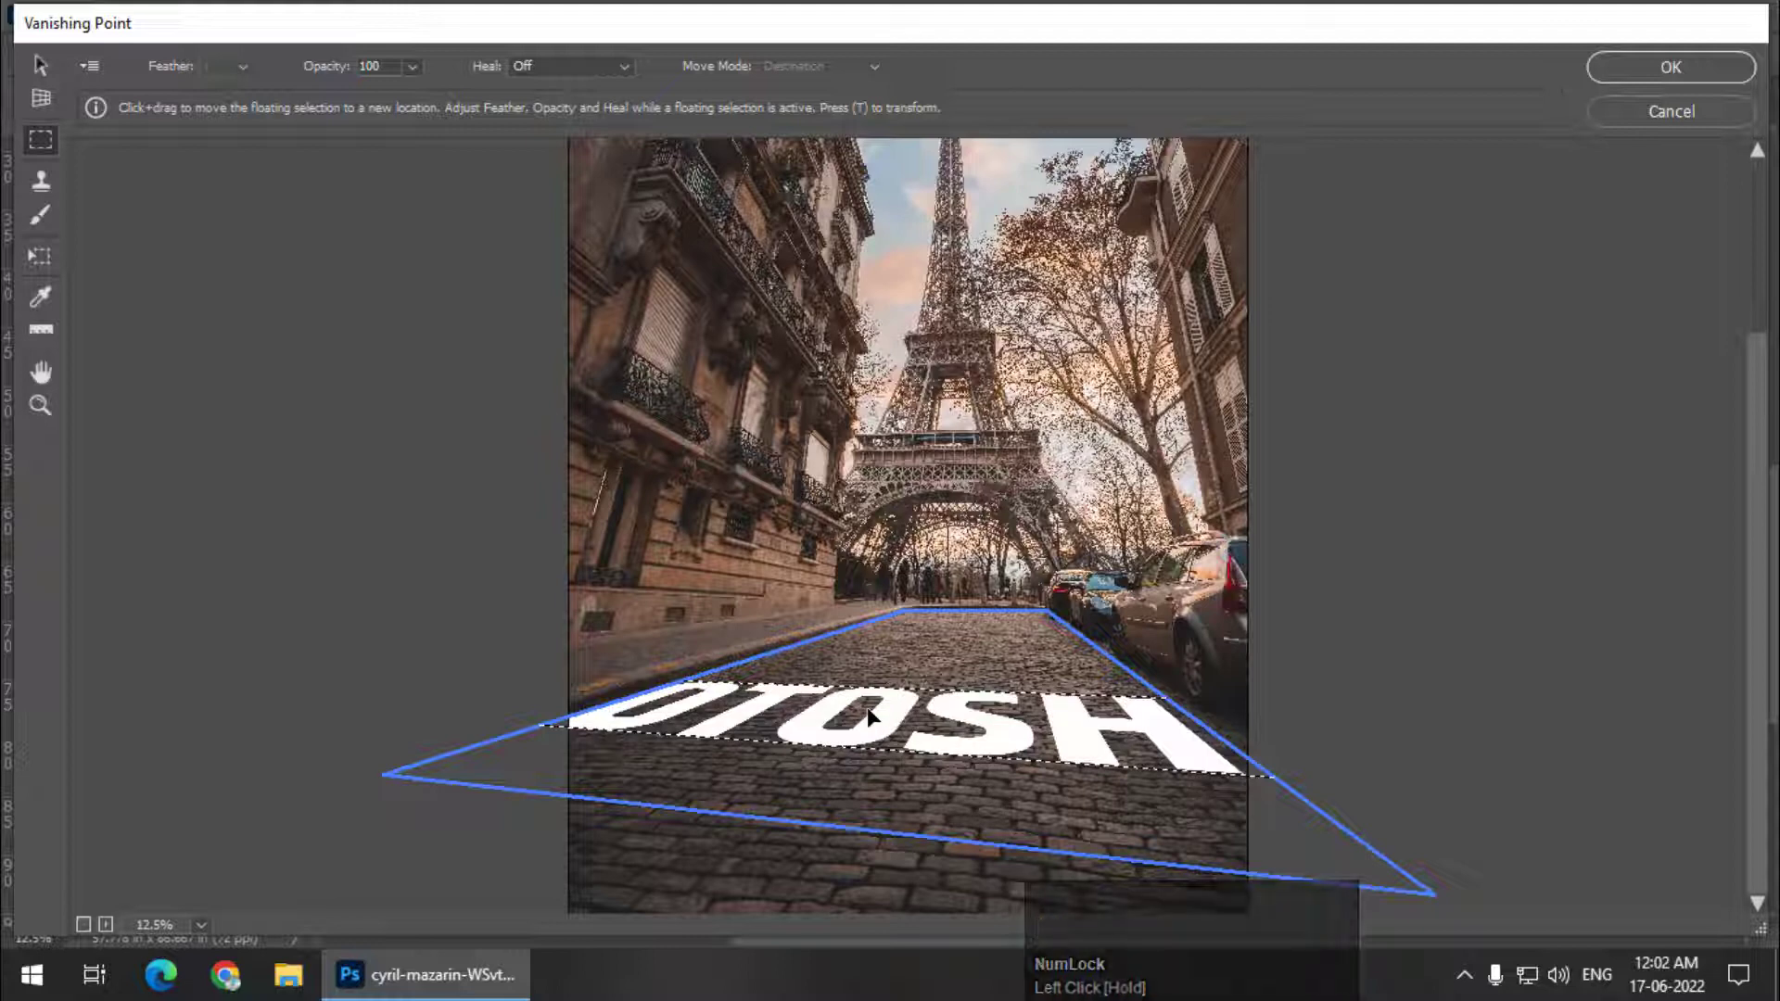
Transform the floating PHOTOSHOP text, scaling it down and repositioning it so the whole word fits on the street plane.
key("t")
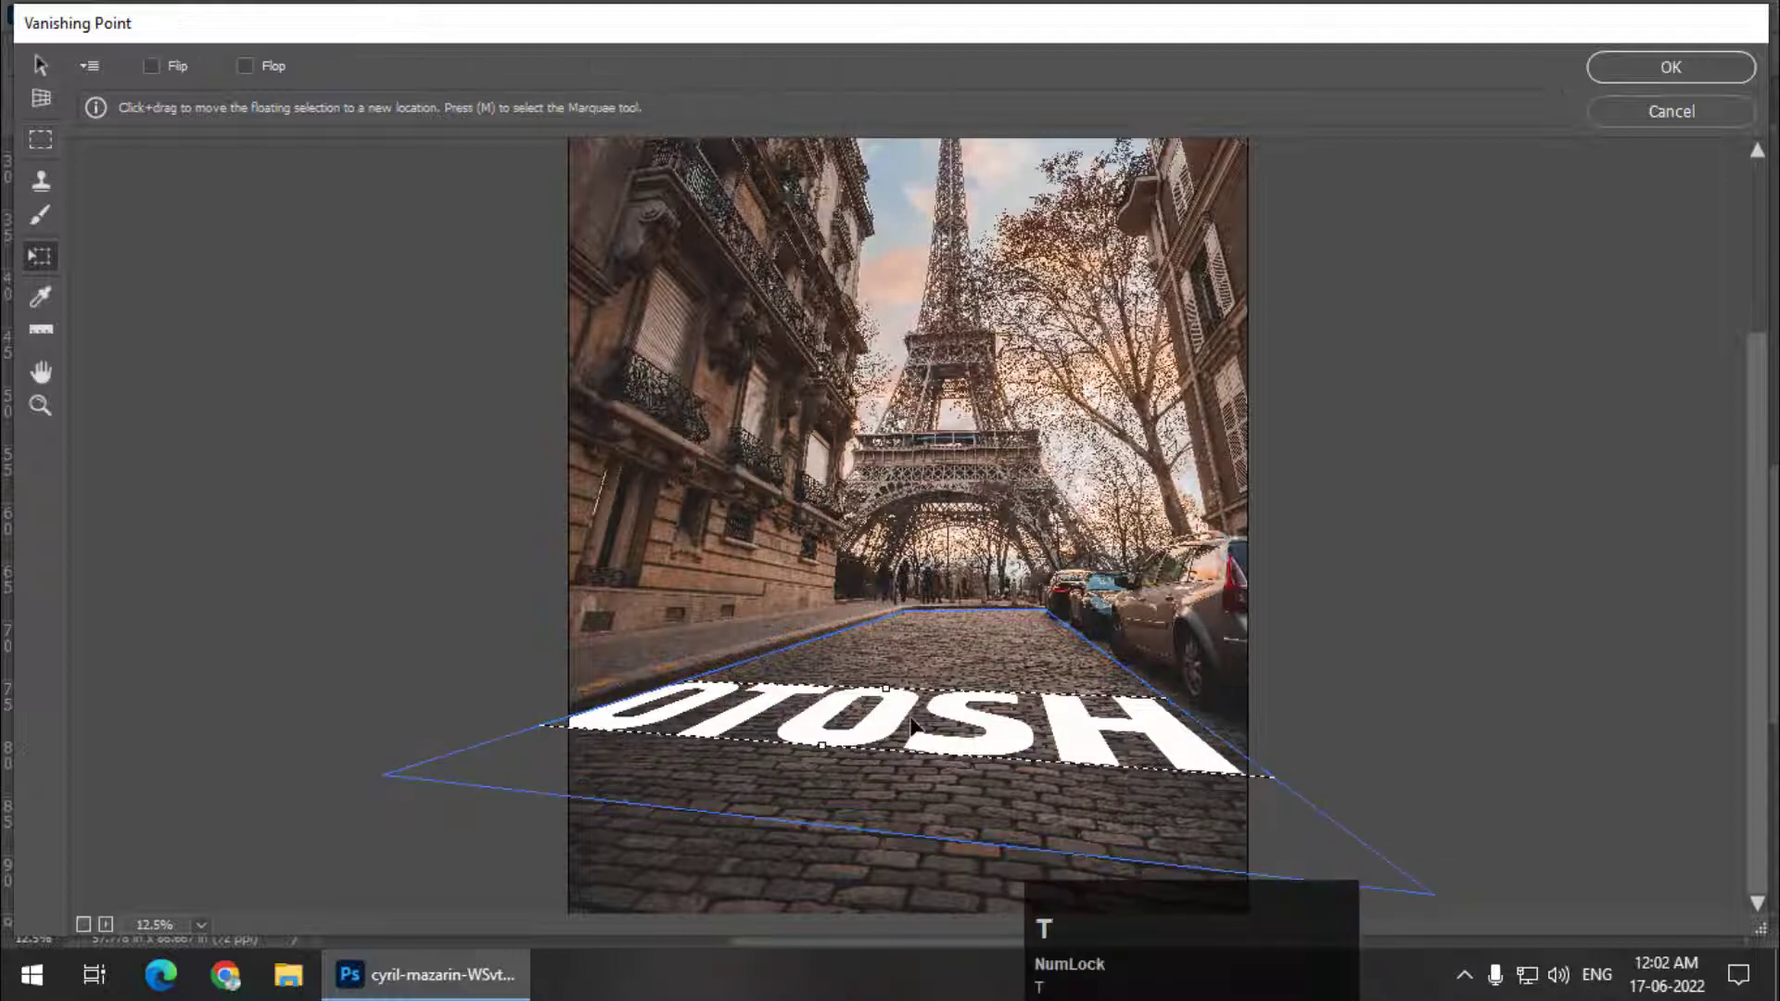
left_click(887, 686)
mouse_move(887, 686)
left_mouse_down()
mouse_move(886, 756)
mouse_move(890, 642)
mouse_move(882, 680)
left_mouse_up()
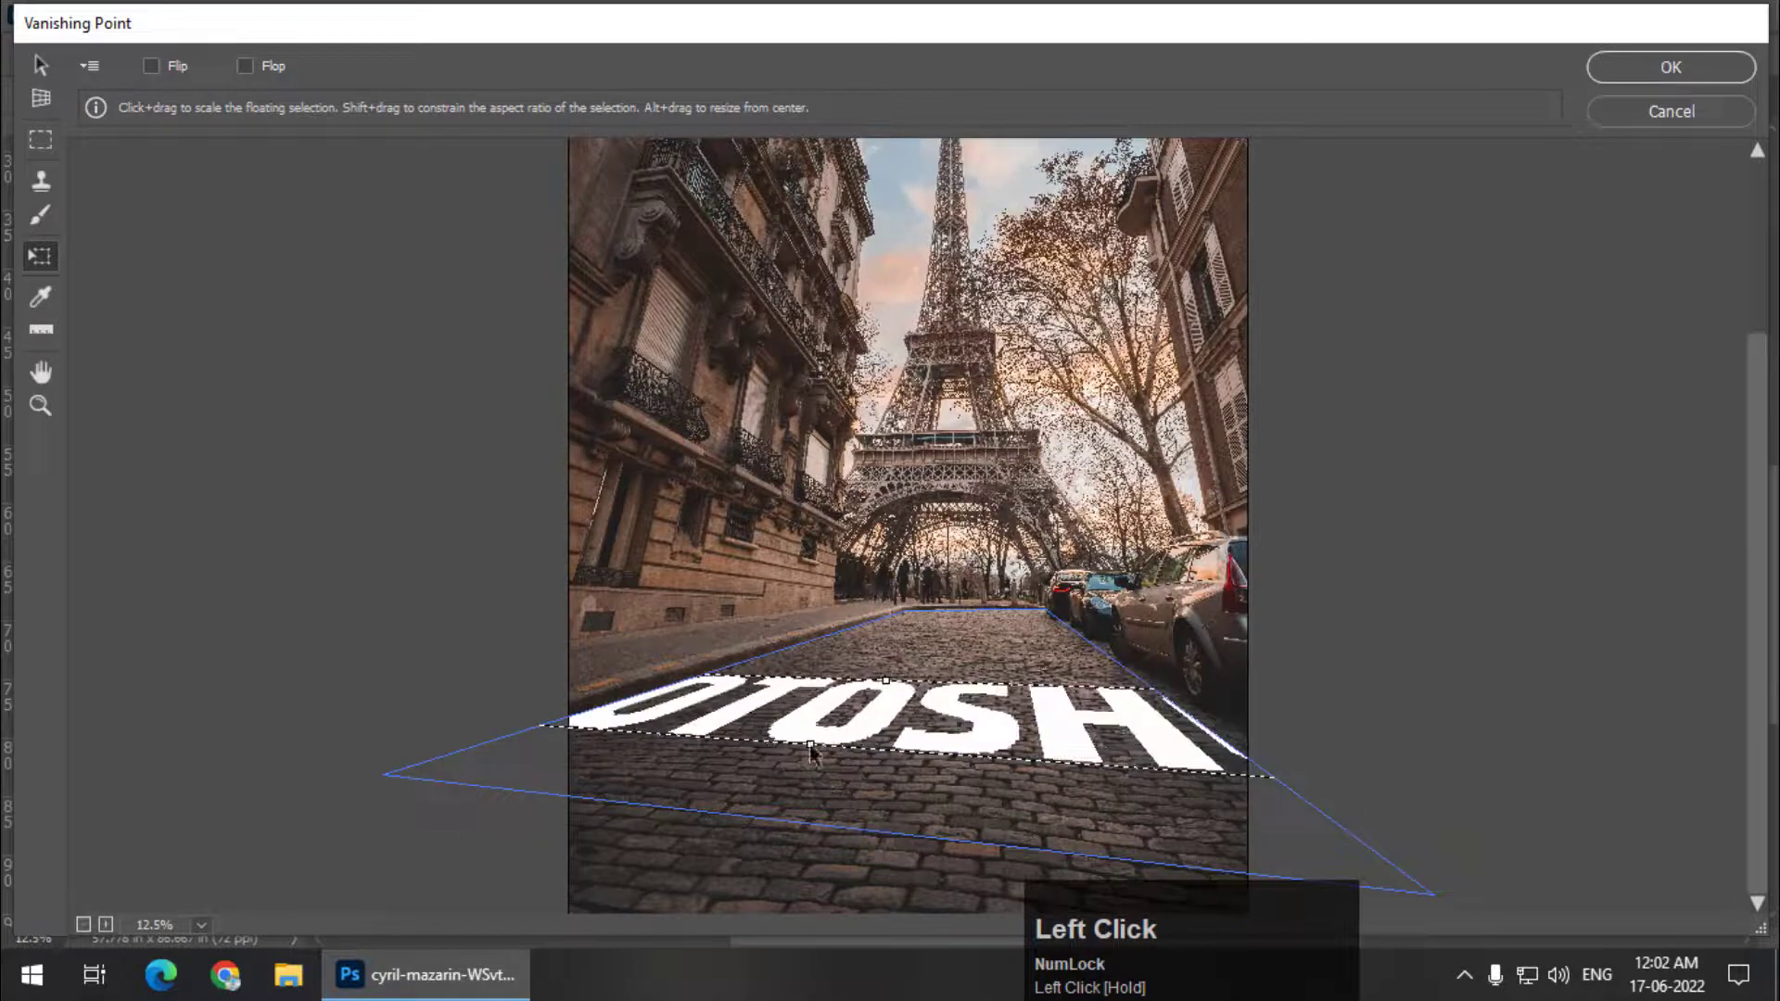
left_click_drag(820, 747, 1010, 753)
left_click_drag(714, 718, 834, 739)
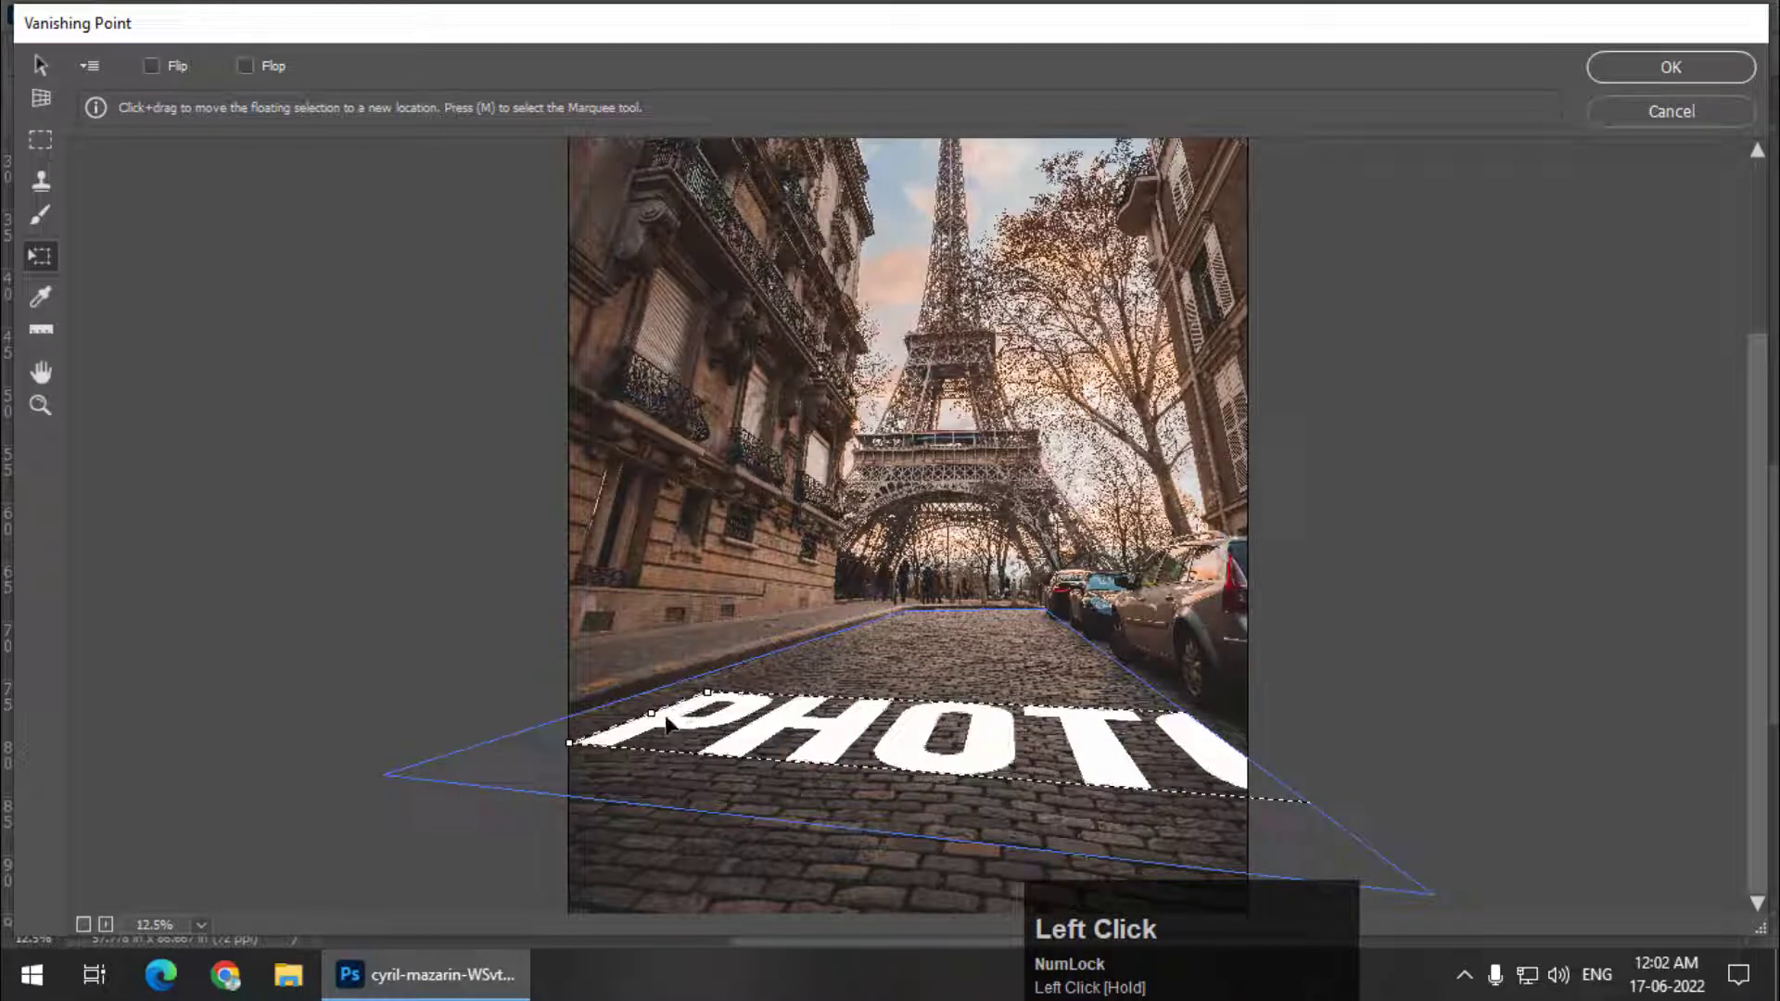
key("alt")
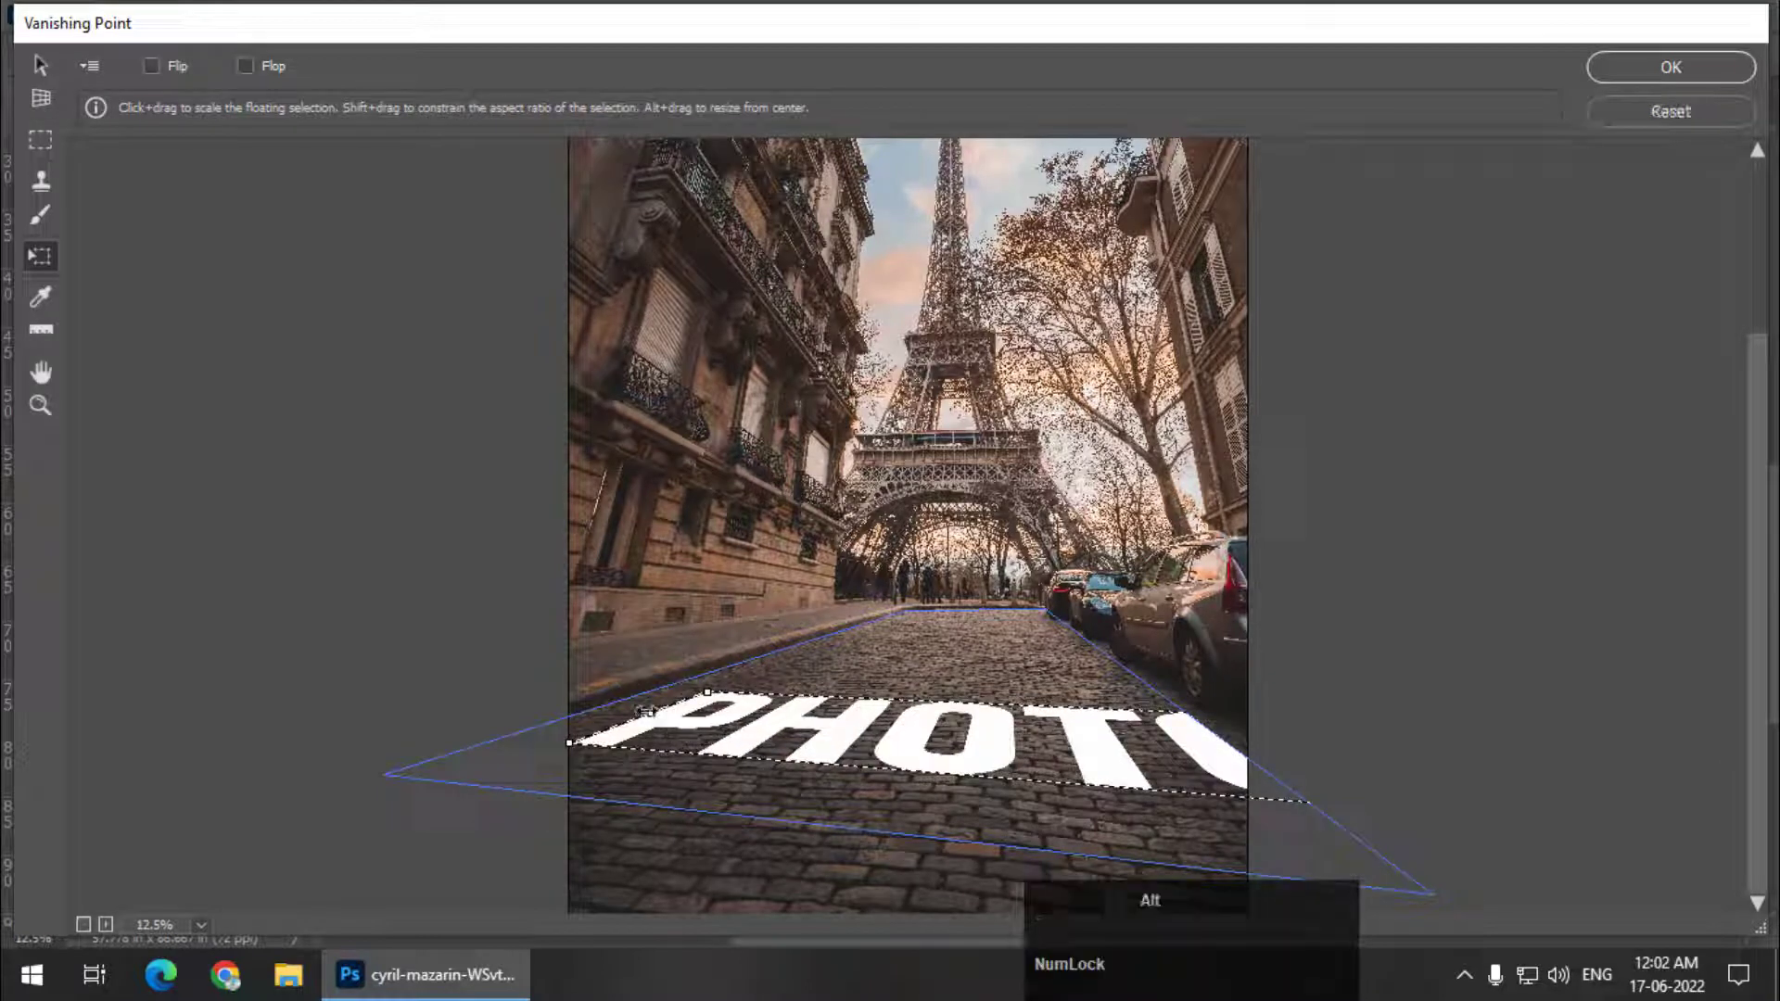
key("shift")
left_click_drag(647, 711, 674, 713)
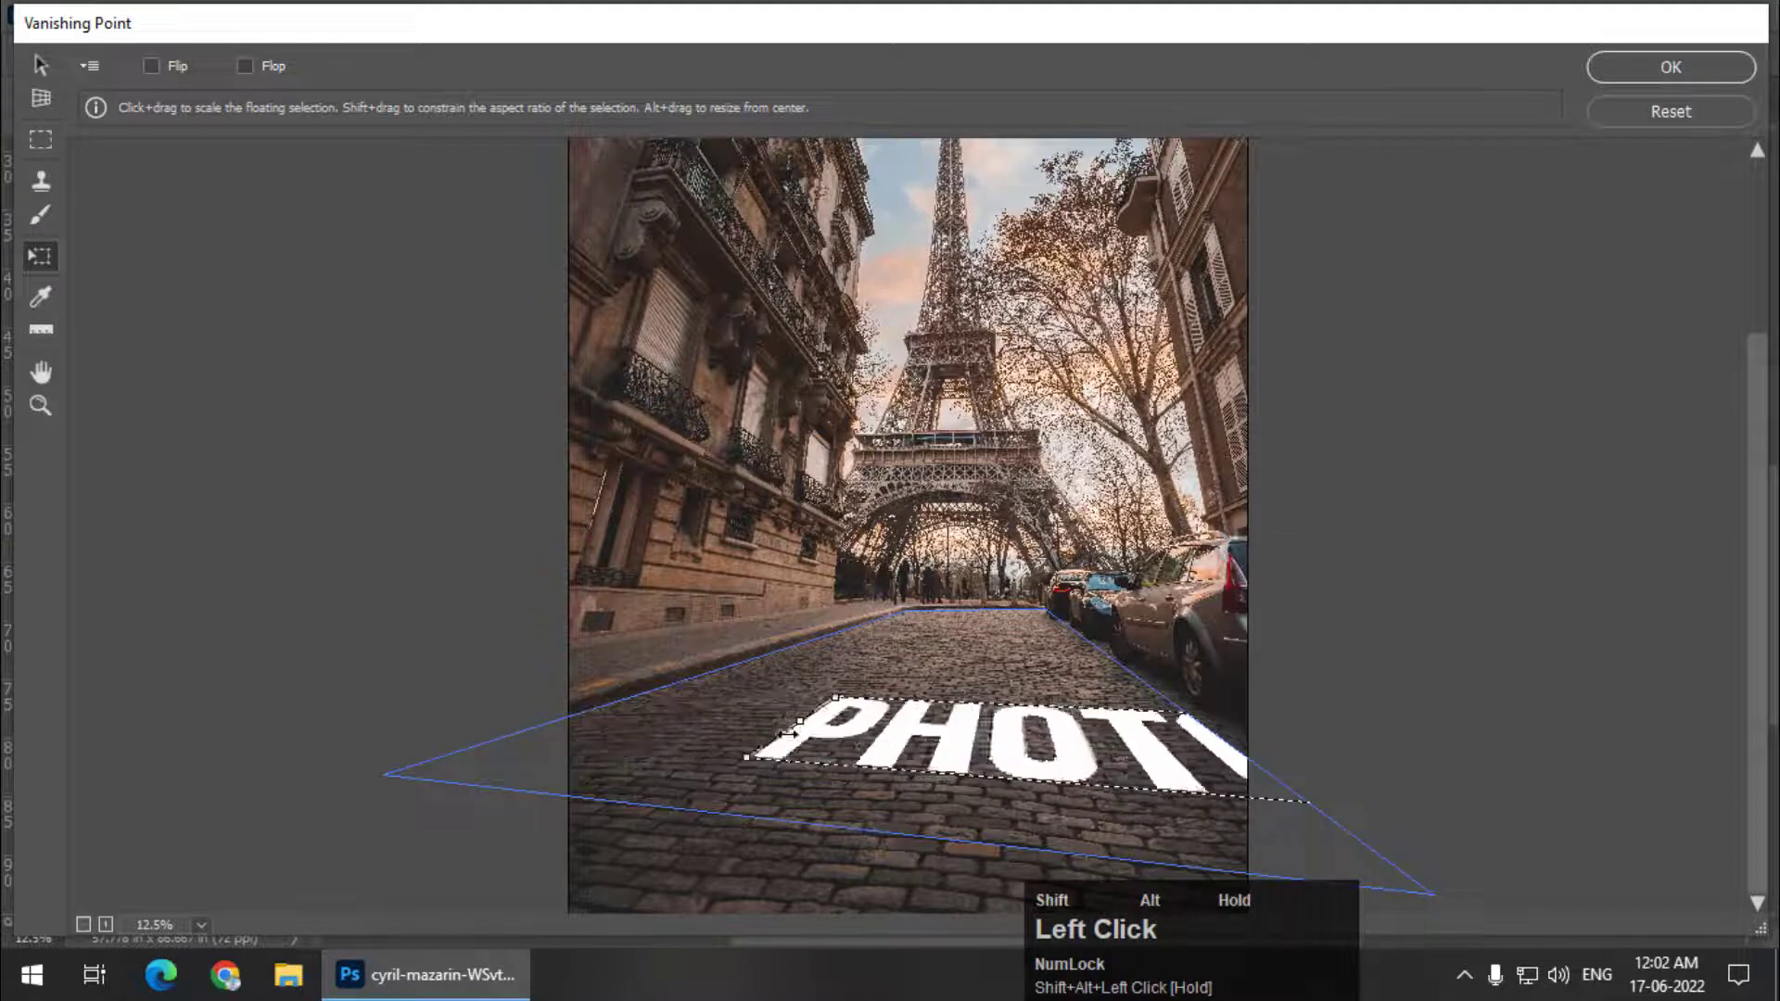
left_click_drag(1027, 746, 726, 710)
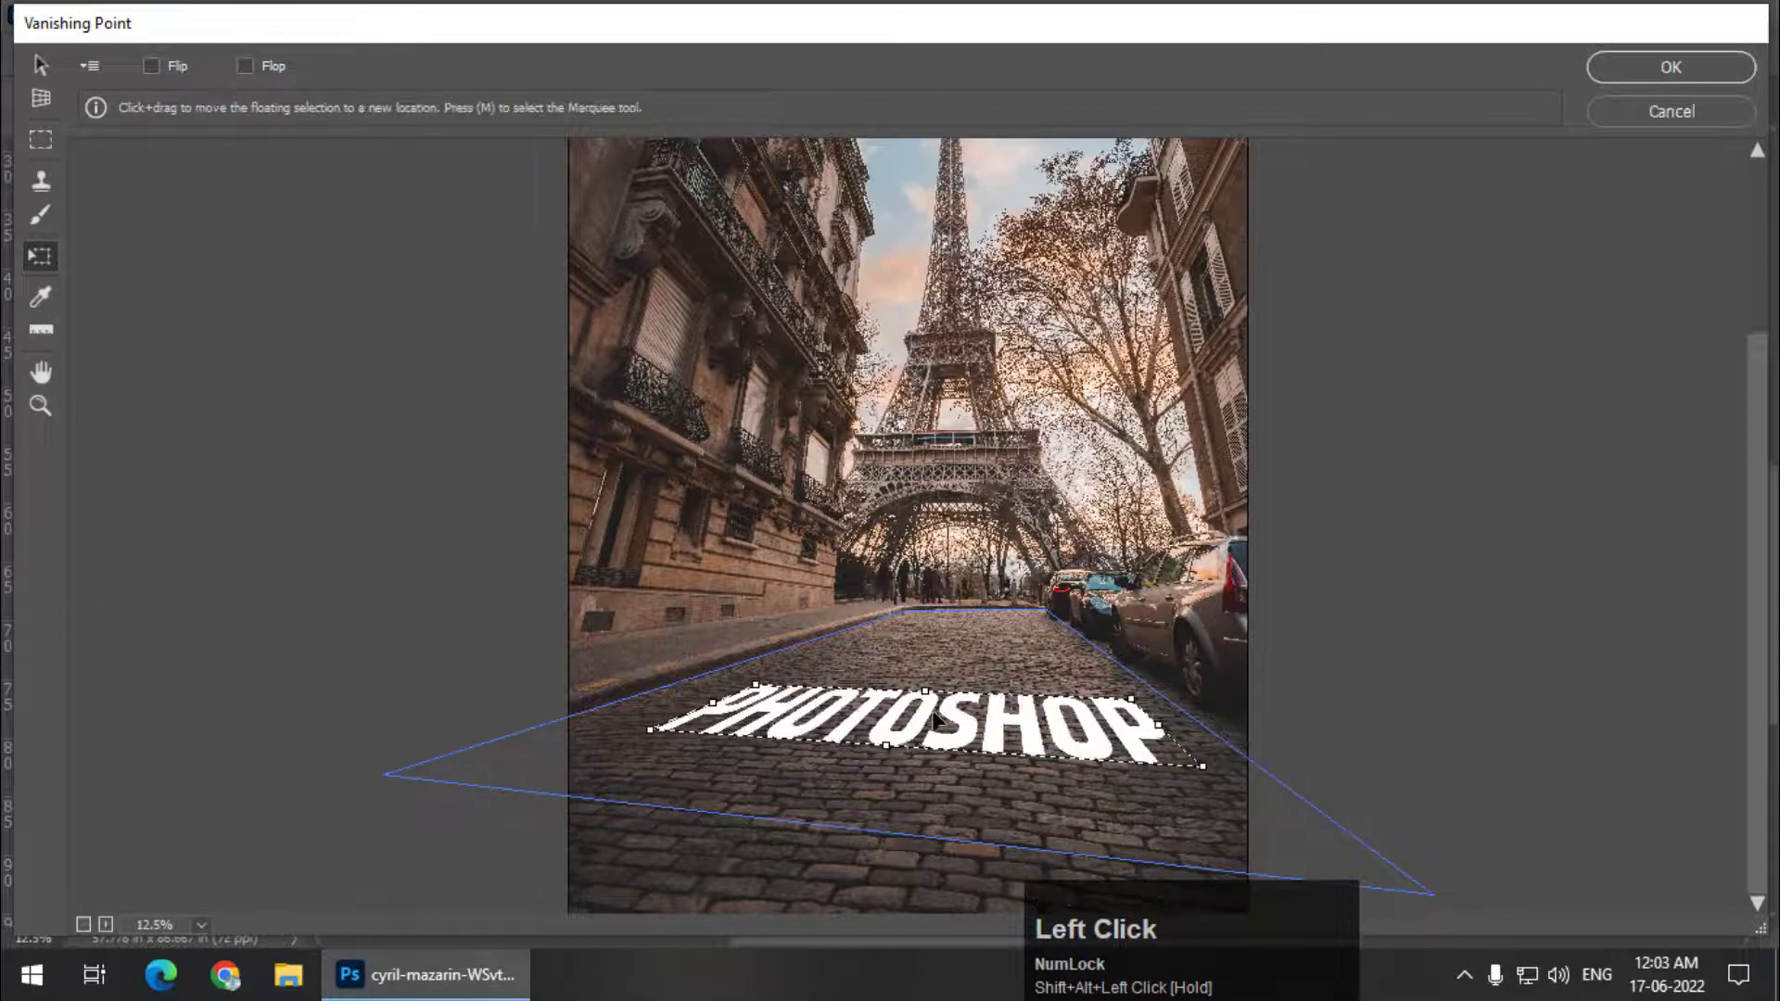
Stretch the PHOTOSHOP text in length and width to span the street from curb to cars, and apply the Vanishing Point filter.
left_click_drag(924, 691, 926, 684)
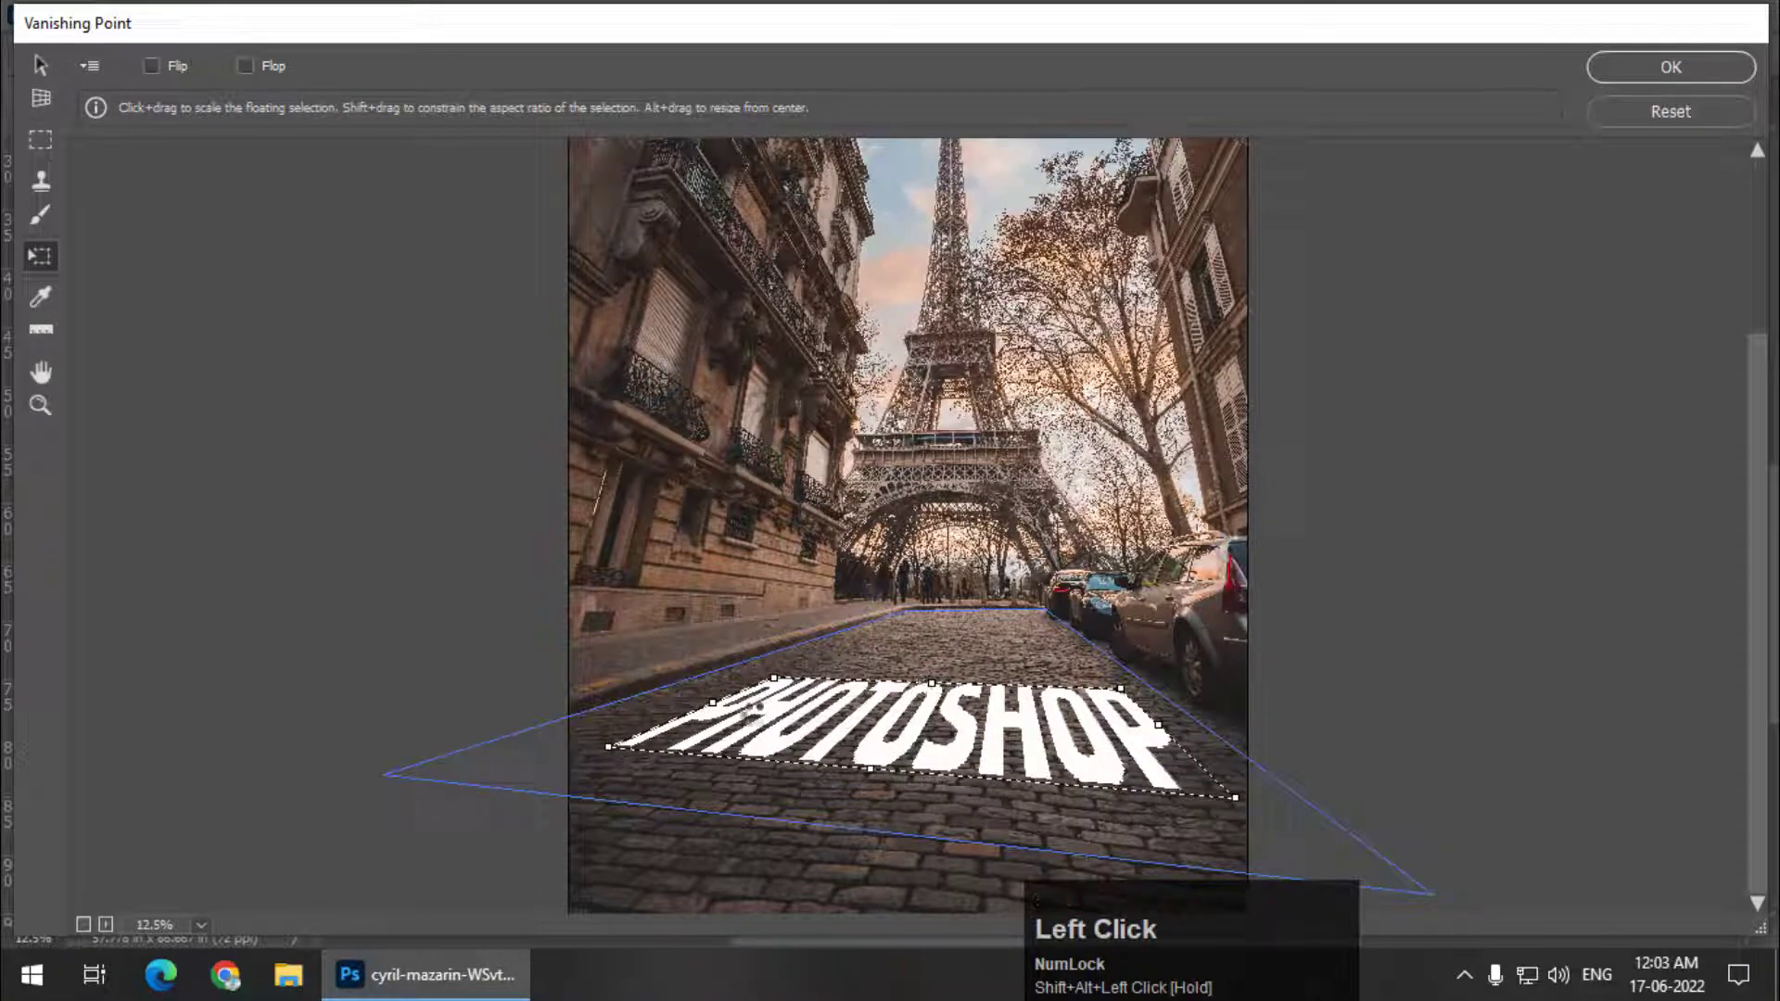
left_click_drag(712, 701, 652, 700)
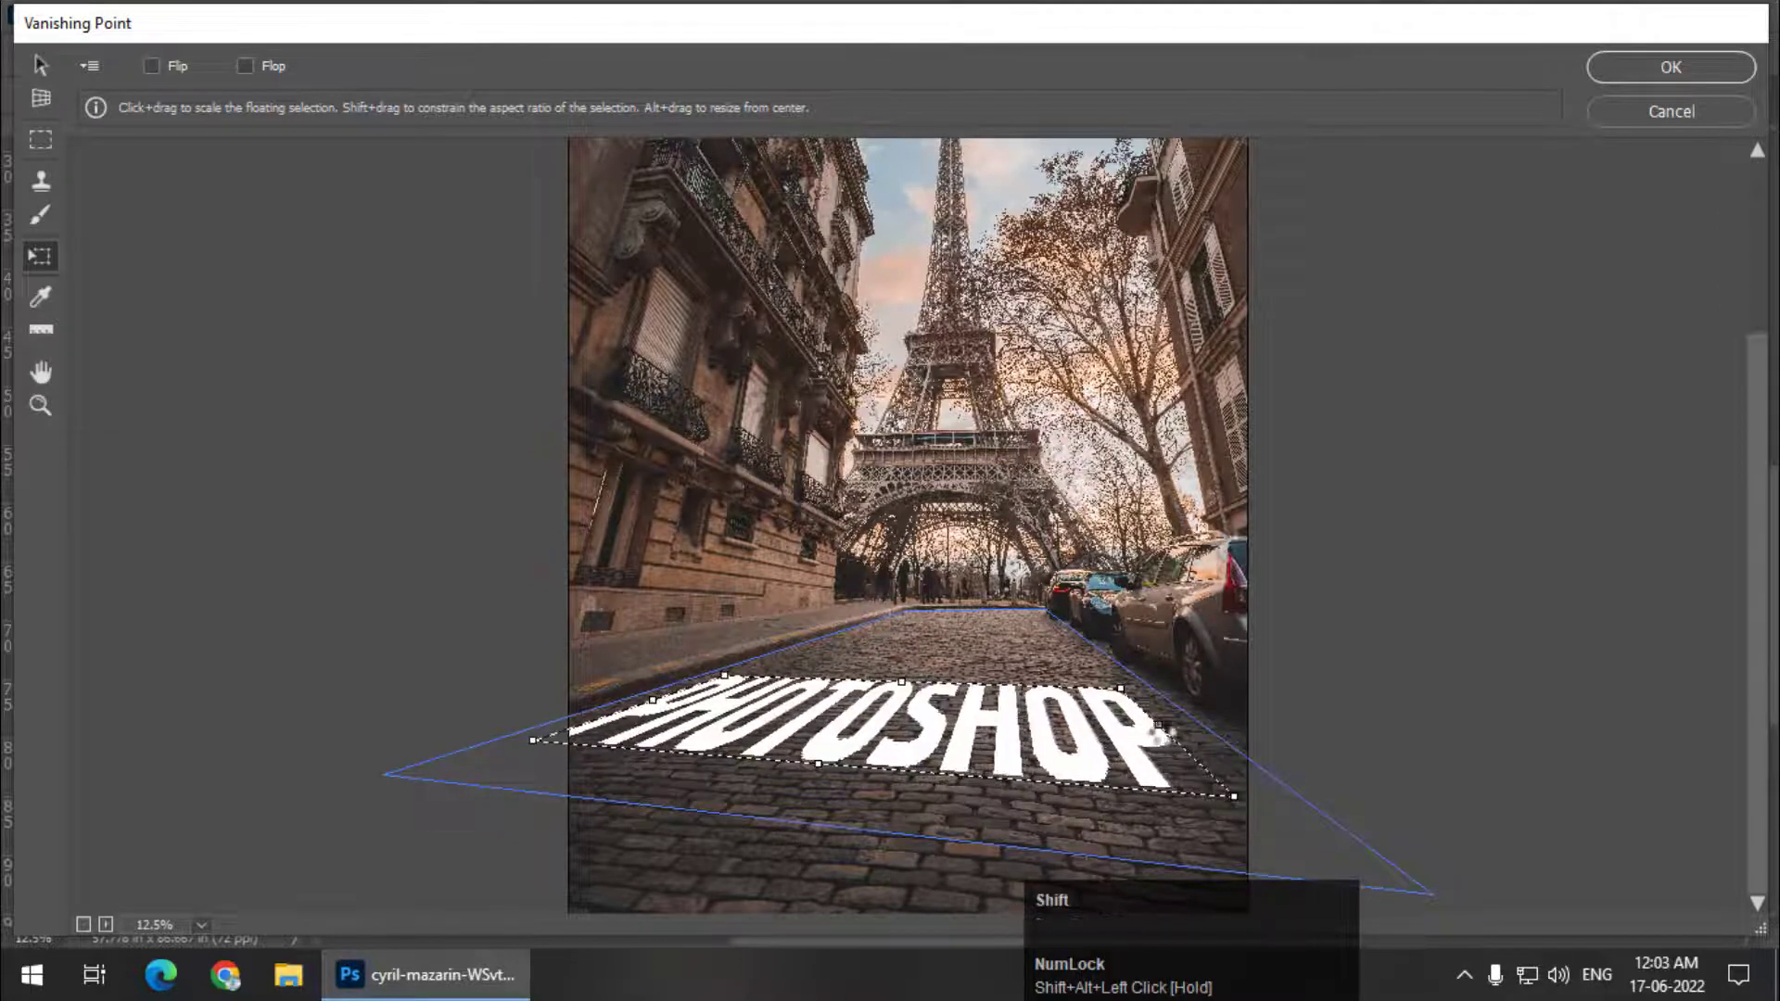
left_click_drag(1158, 725, 1185, 726)
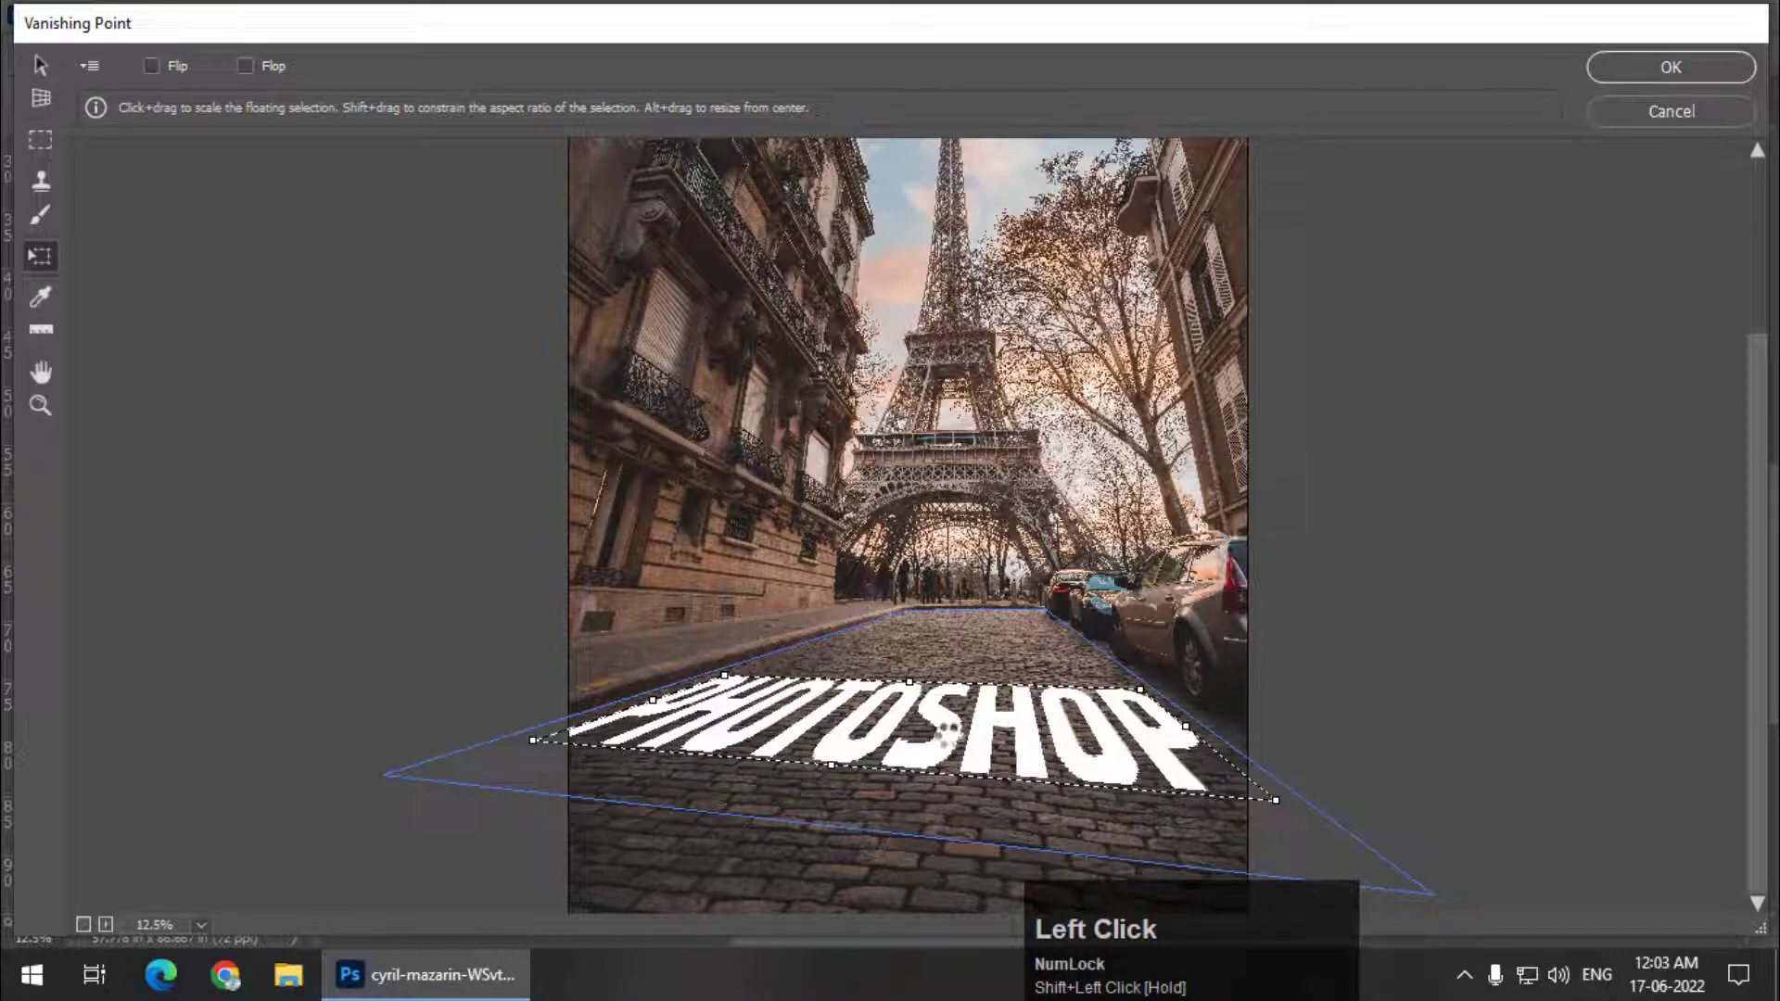
mouse_move(959, 747)
left_mouse_down()
mouse_move(961, 728)
mouse_move(988, 747)
mouse_move(965, 736)
left_mouse_up()
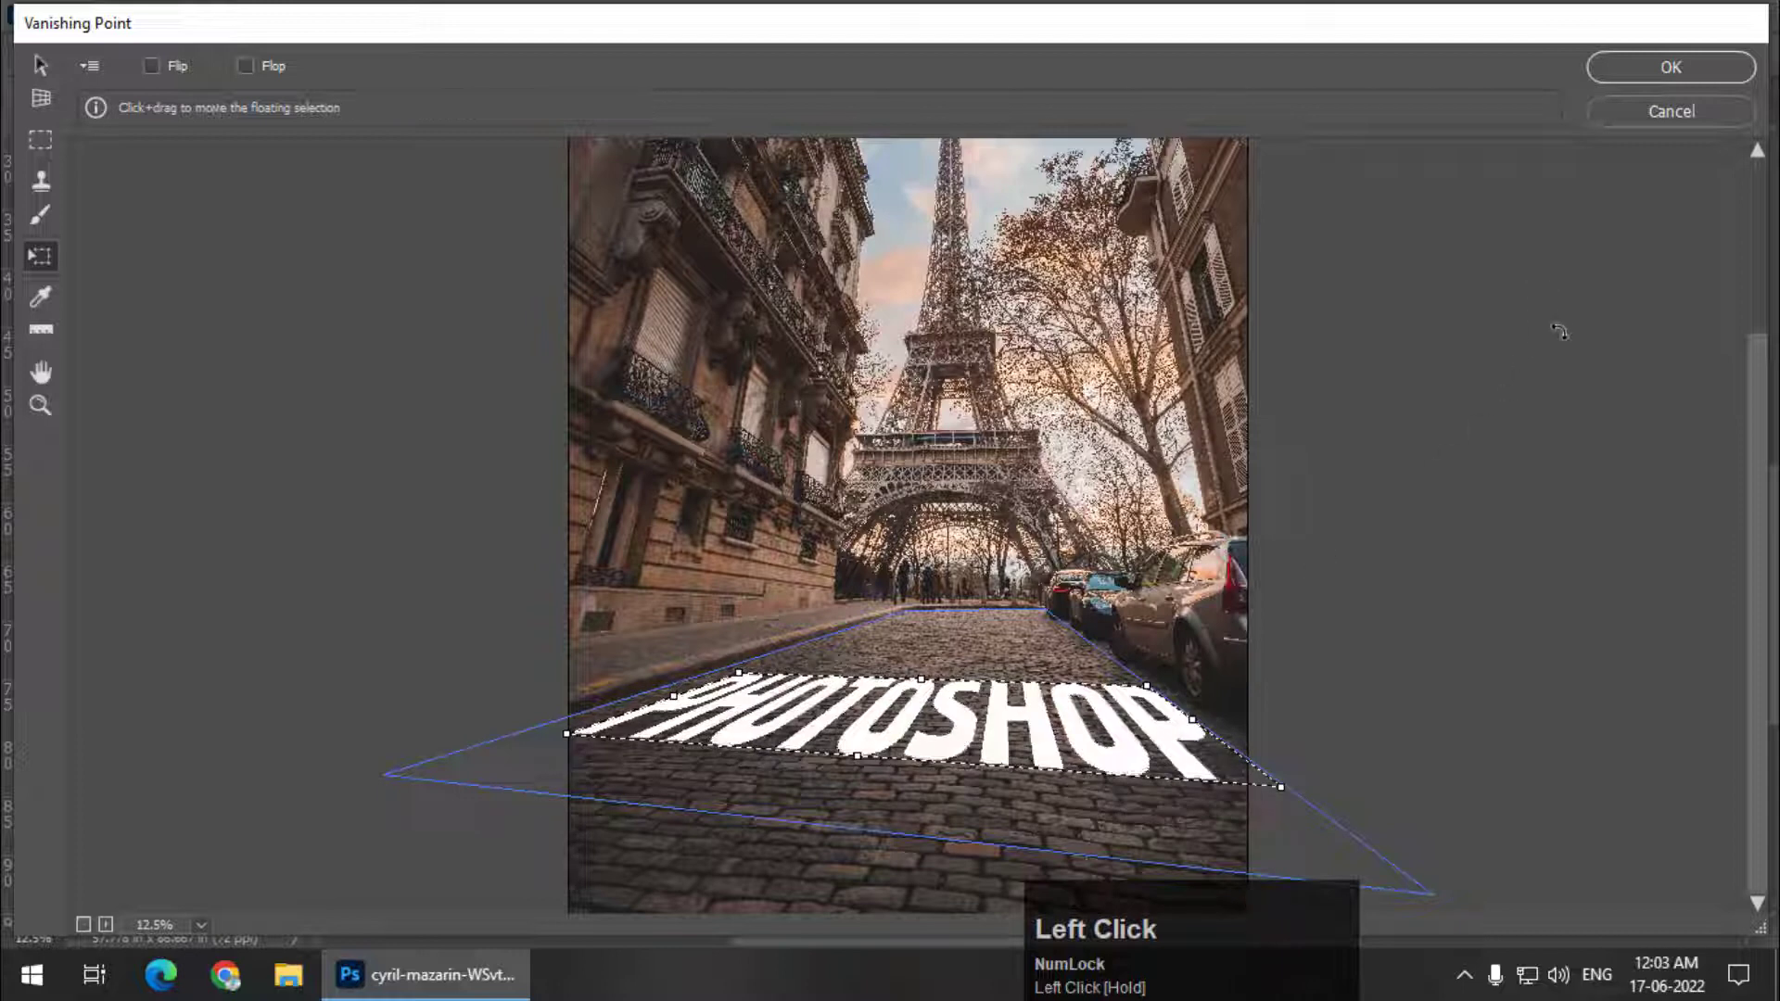
left_click(1673, 82)
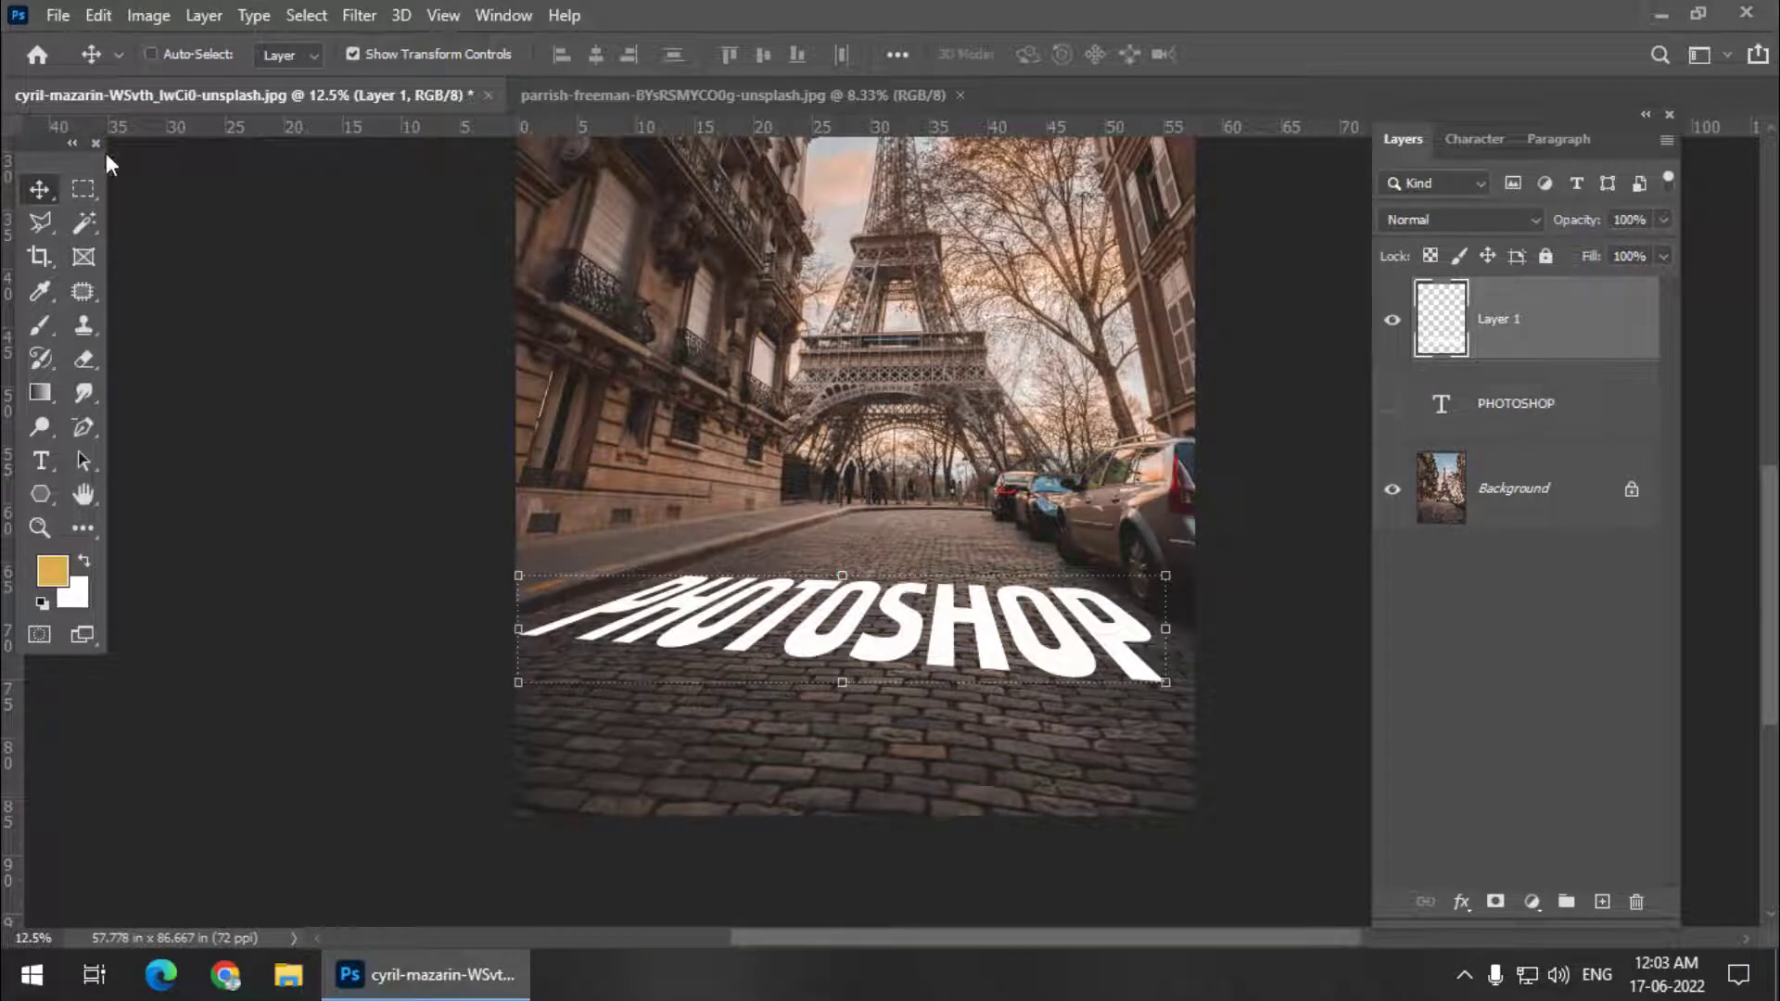
Open the blending options of the layer holding the perspective PHOTOSHOP text, keeping the text visible beside the dialog.
left_click(84, 189)
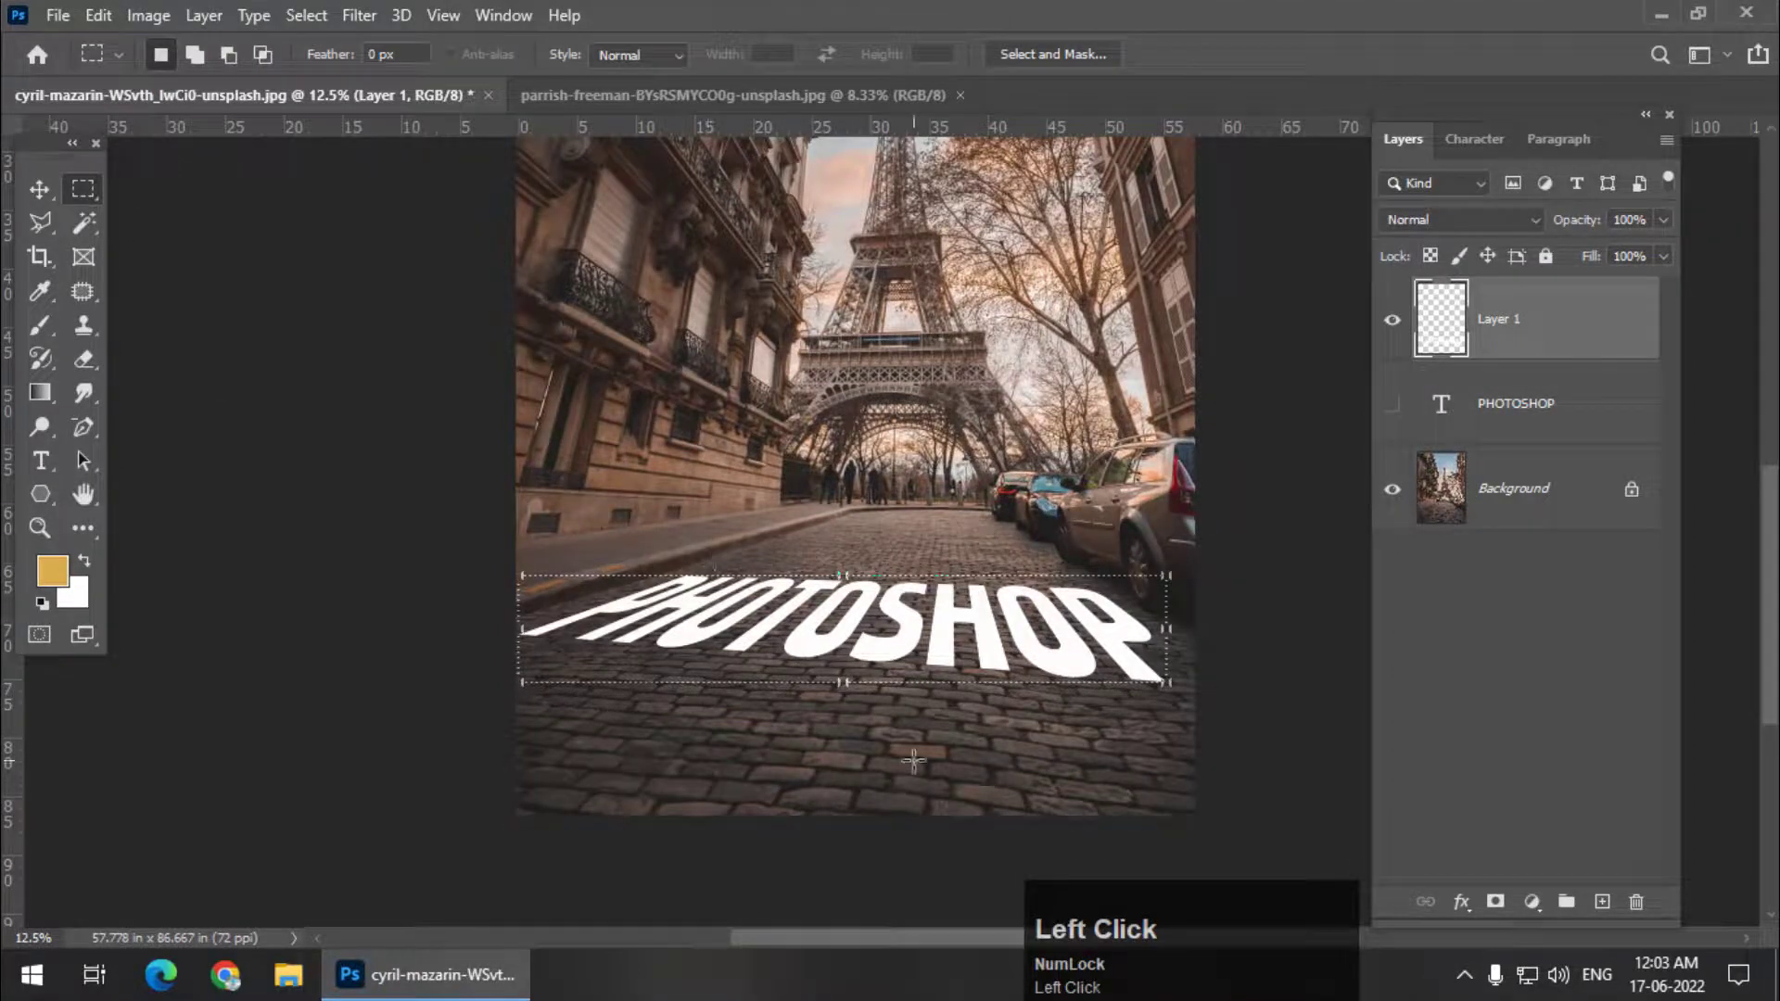
key("ctrl+equal")
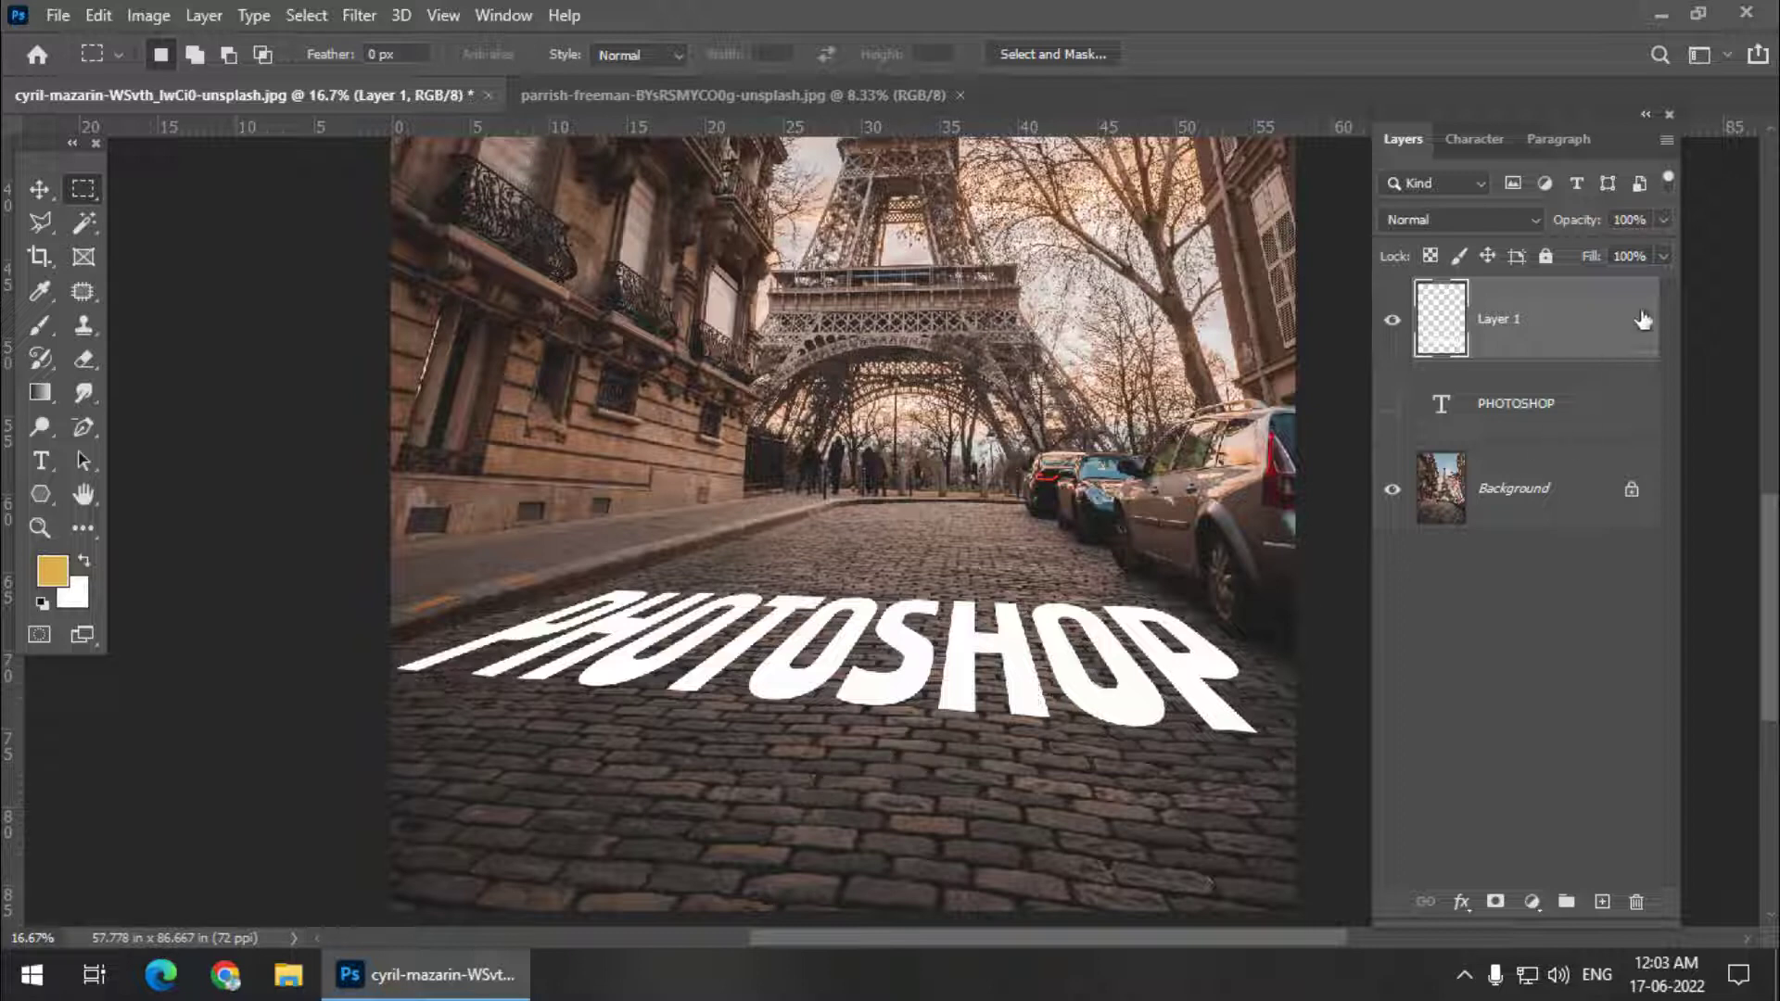
right_click(1641, 316)
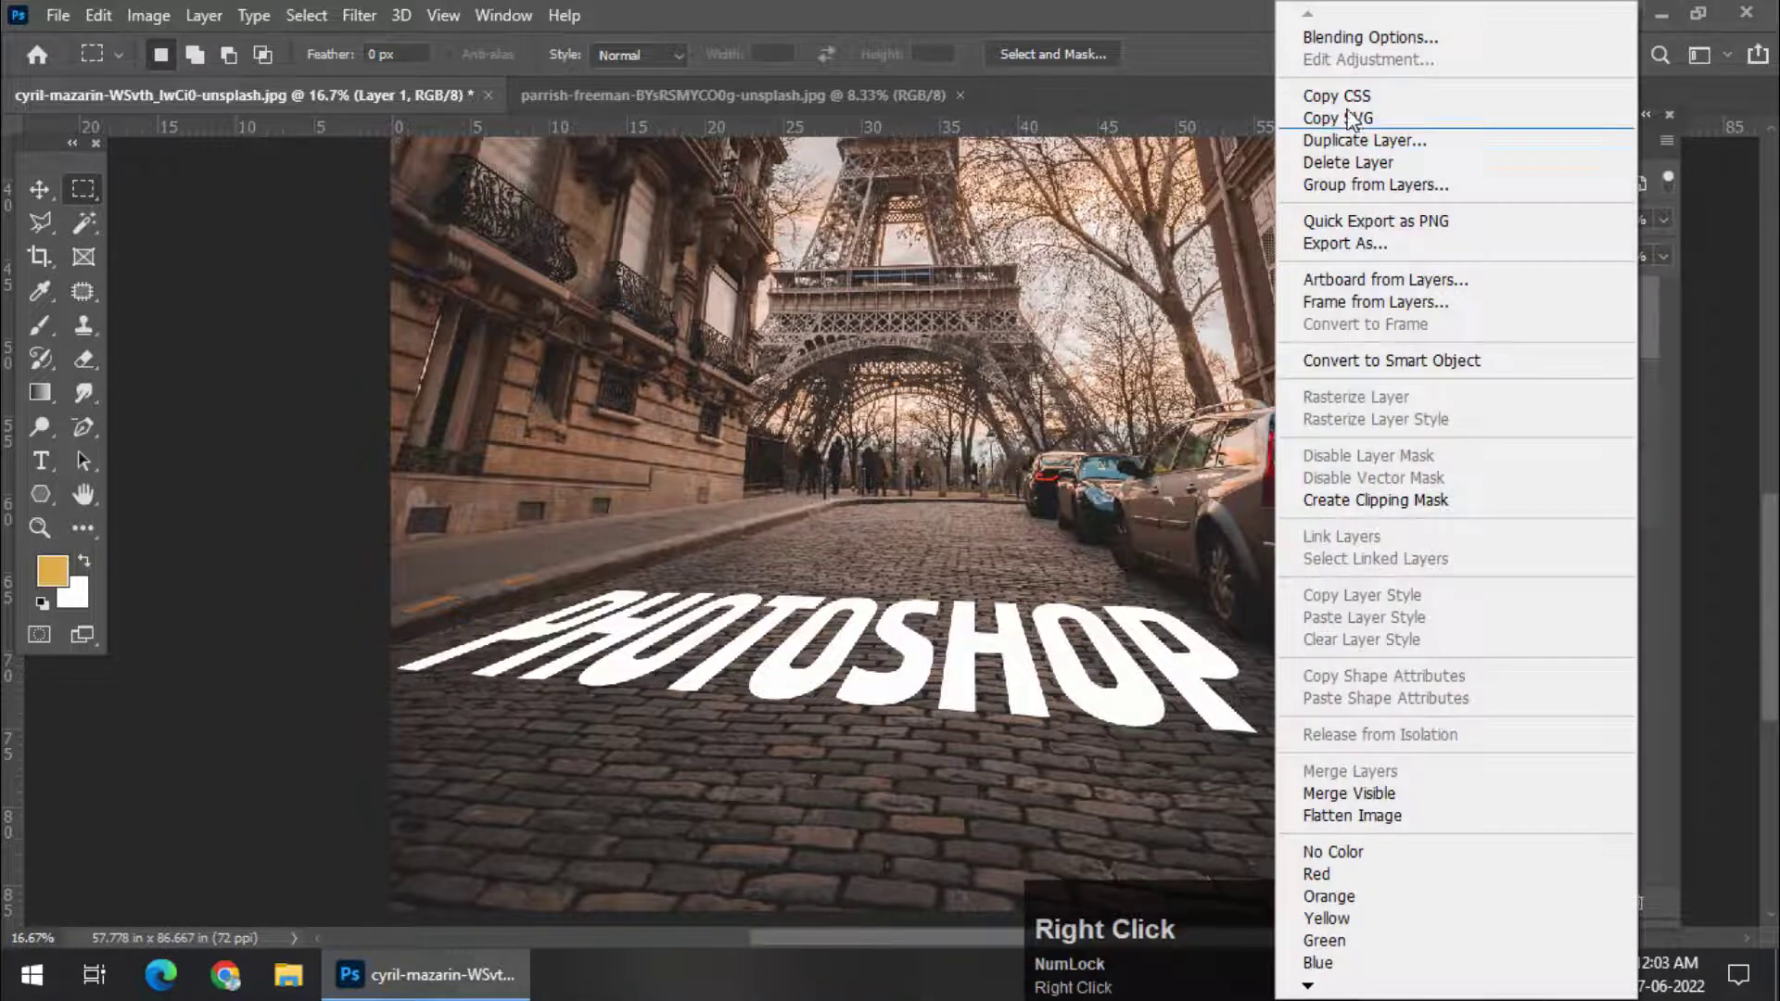
left_click(1499, 216)
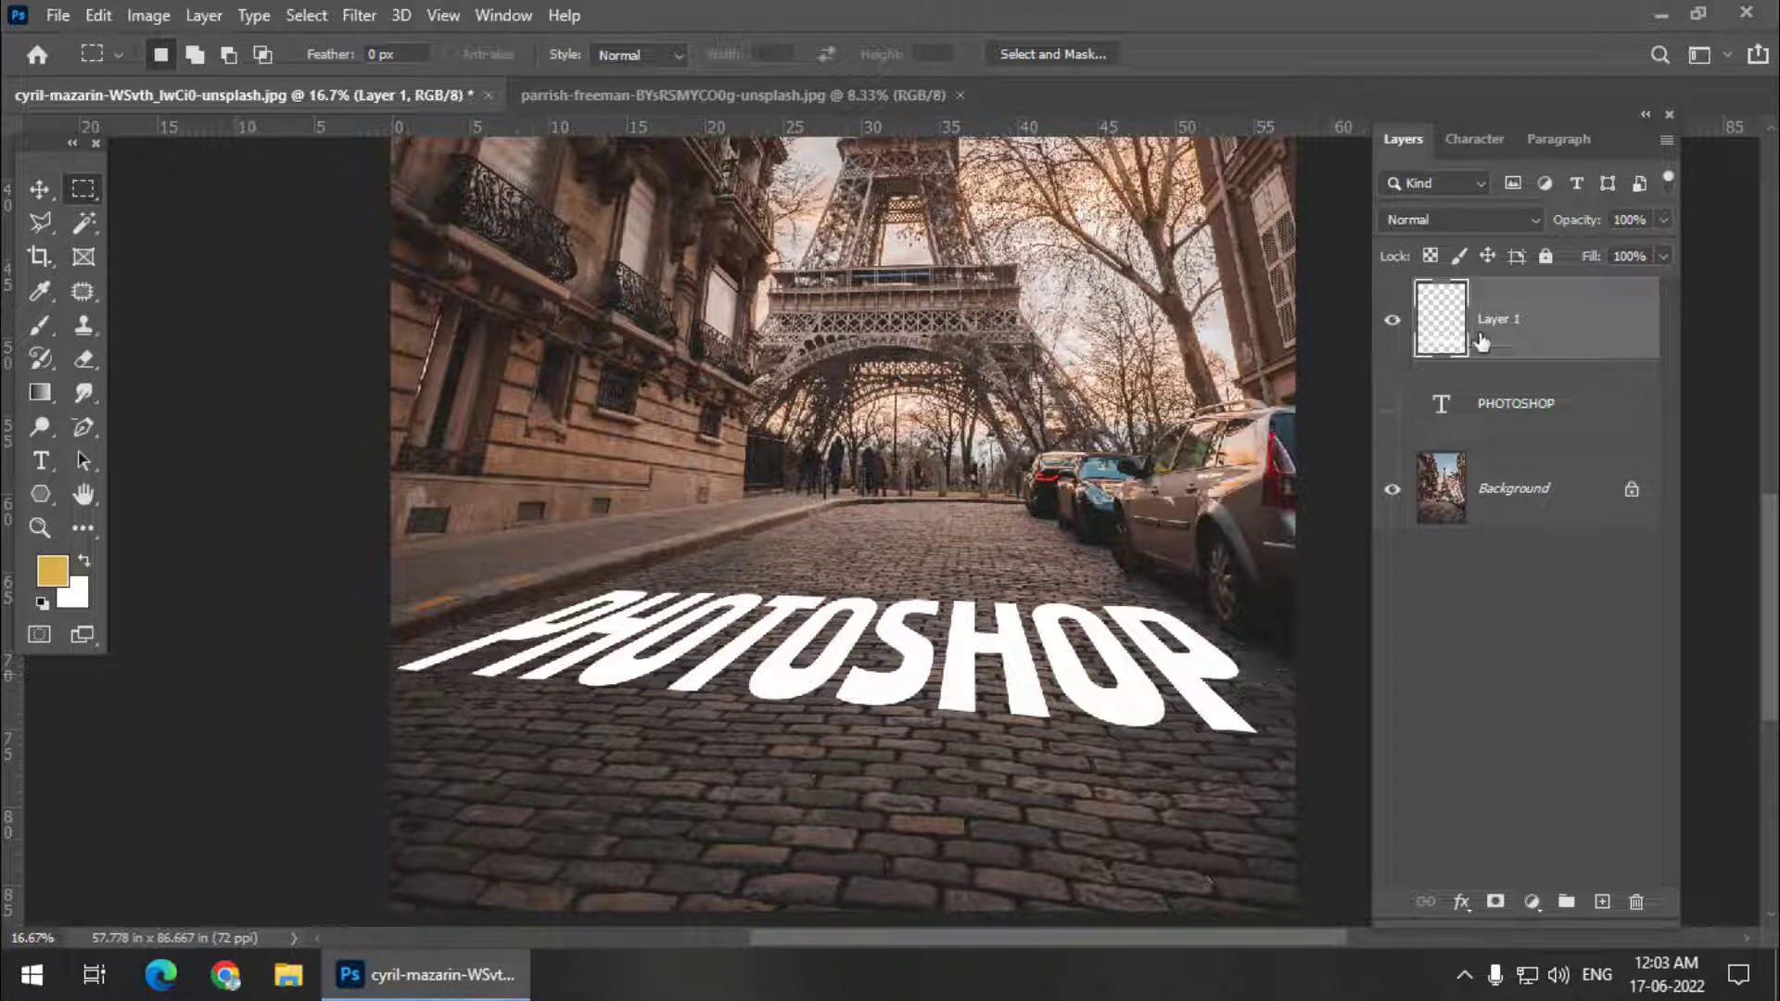
double_click(1631, 335)
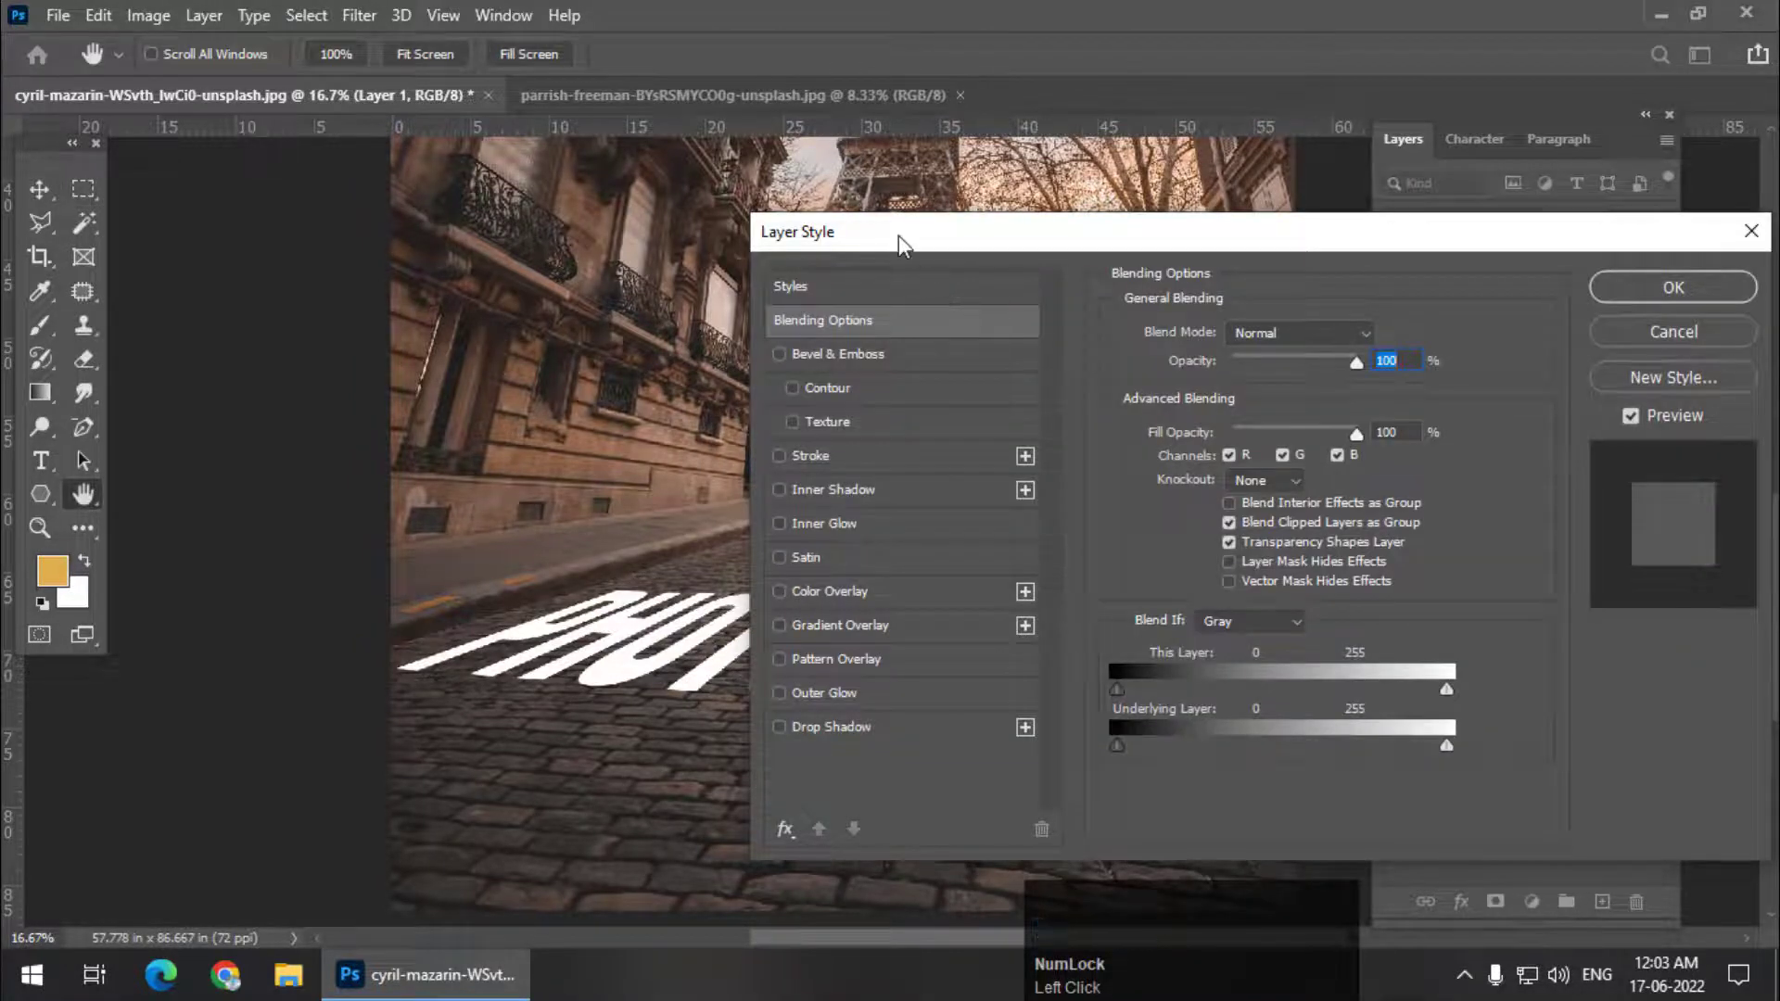
left_click_drag(898, 233, 825, 184)
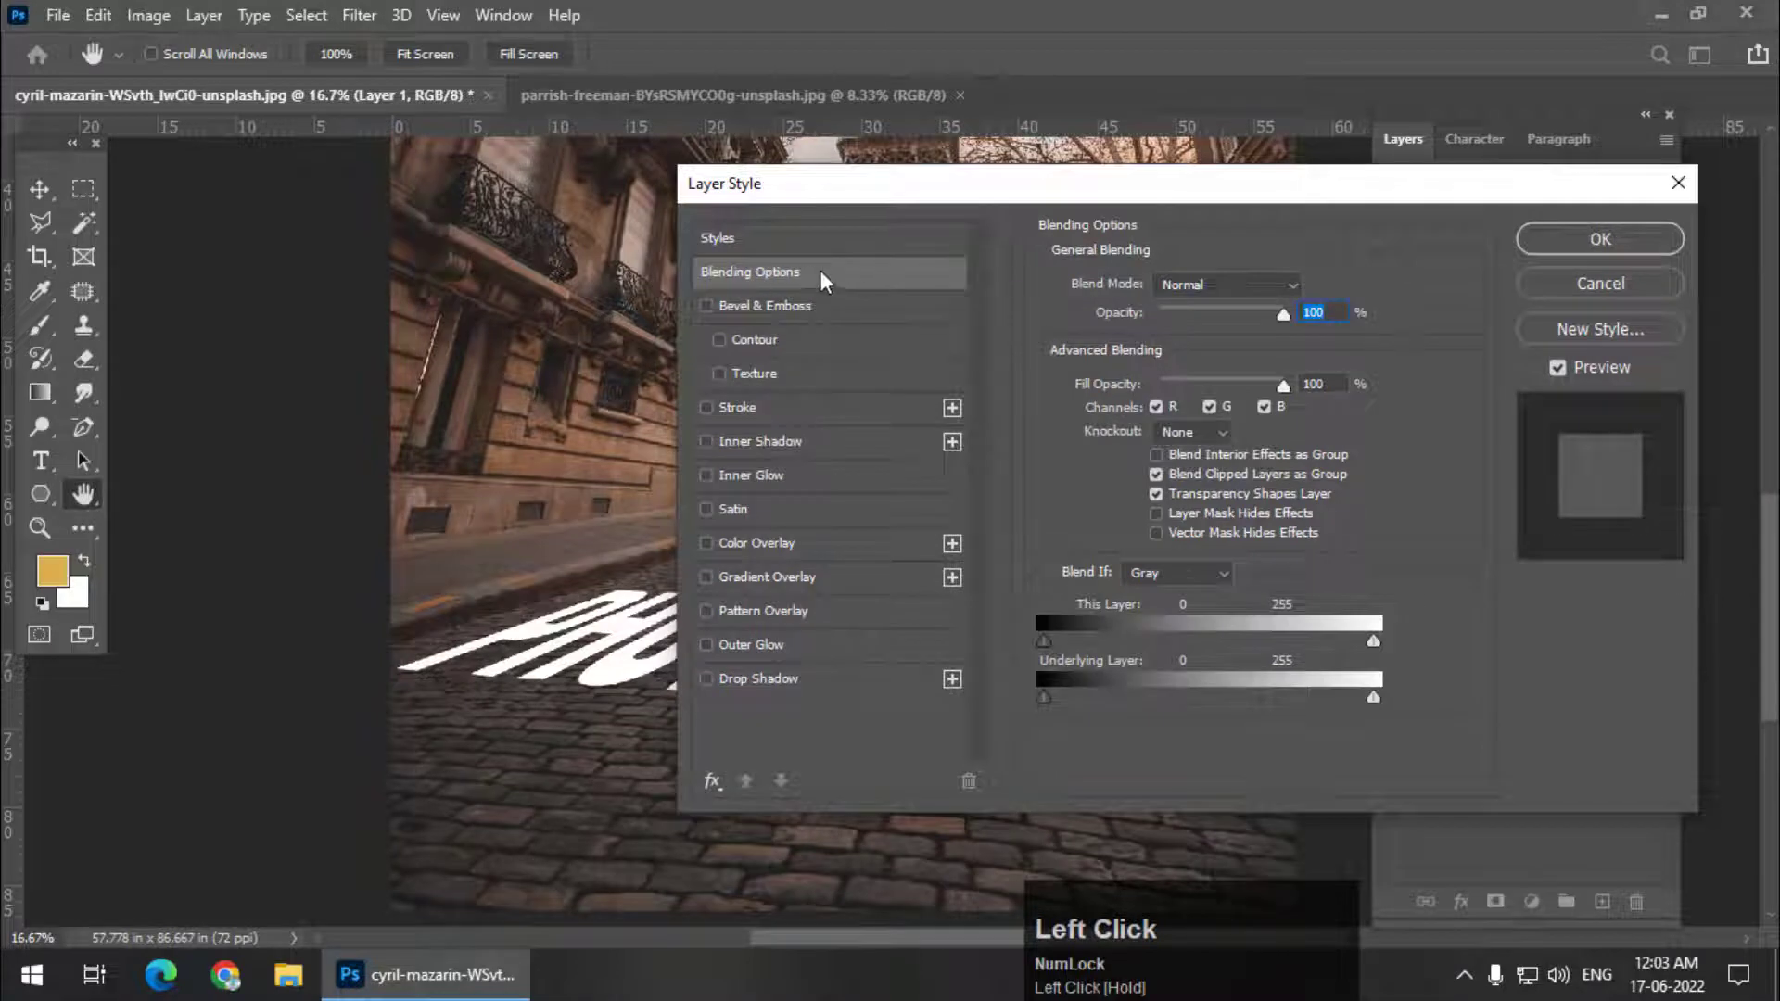
left_click_drag(1044, 187, 1445, 69)
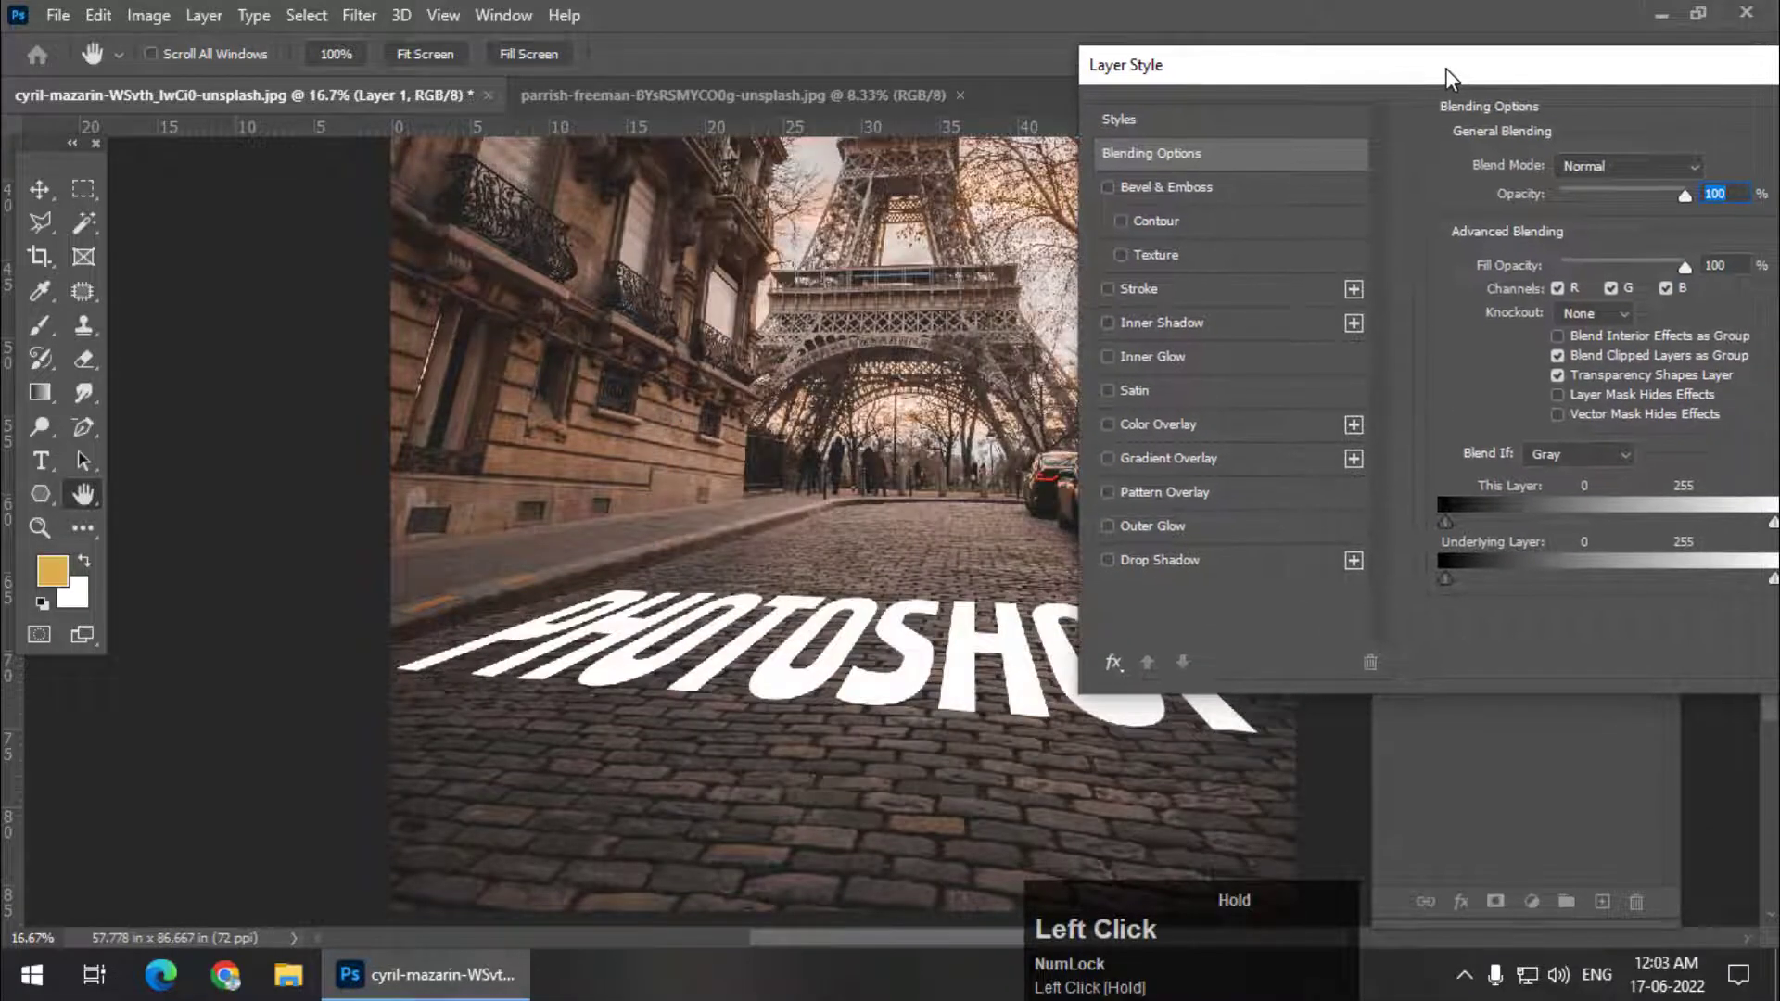
left_click_drag(806, 455, 587, 415)
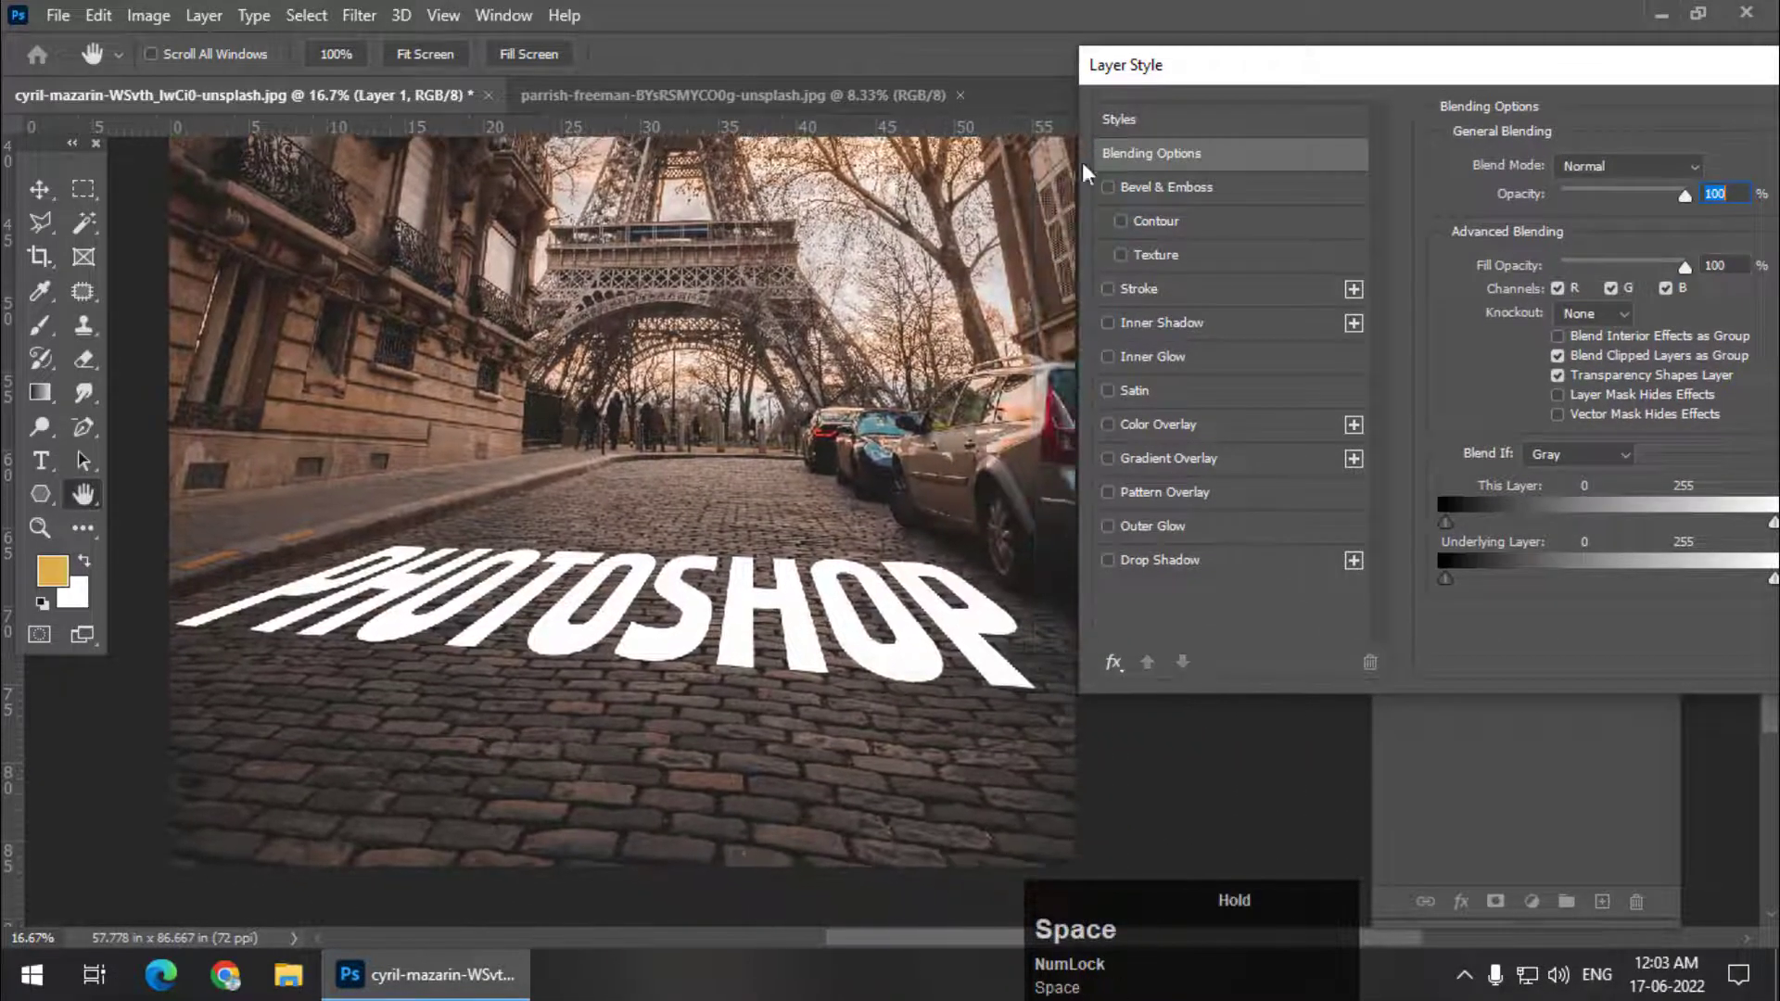
left_click_drag(1155, 69, 1075, 104)
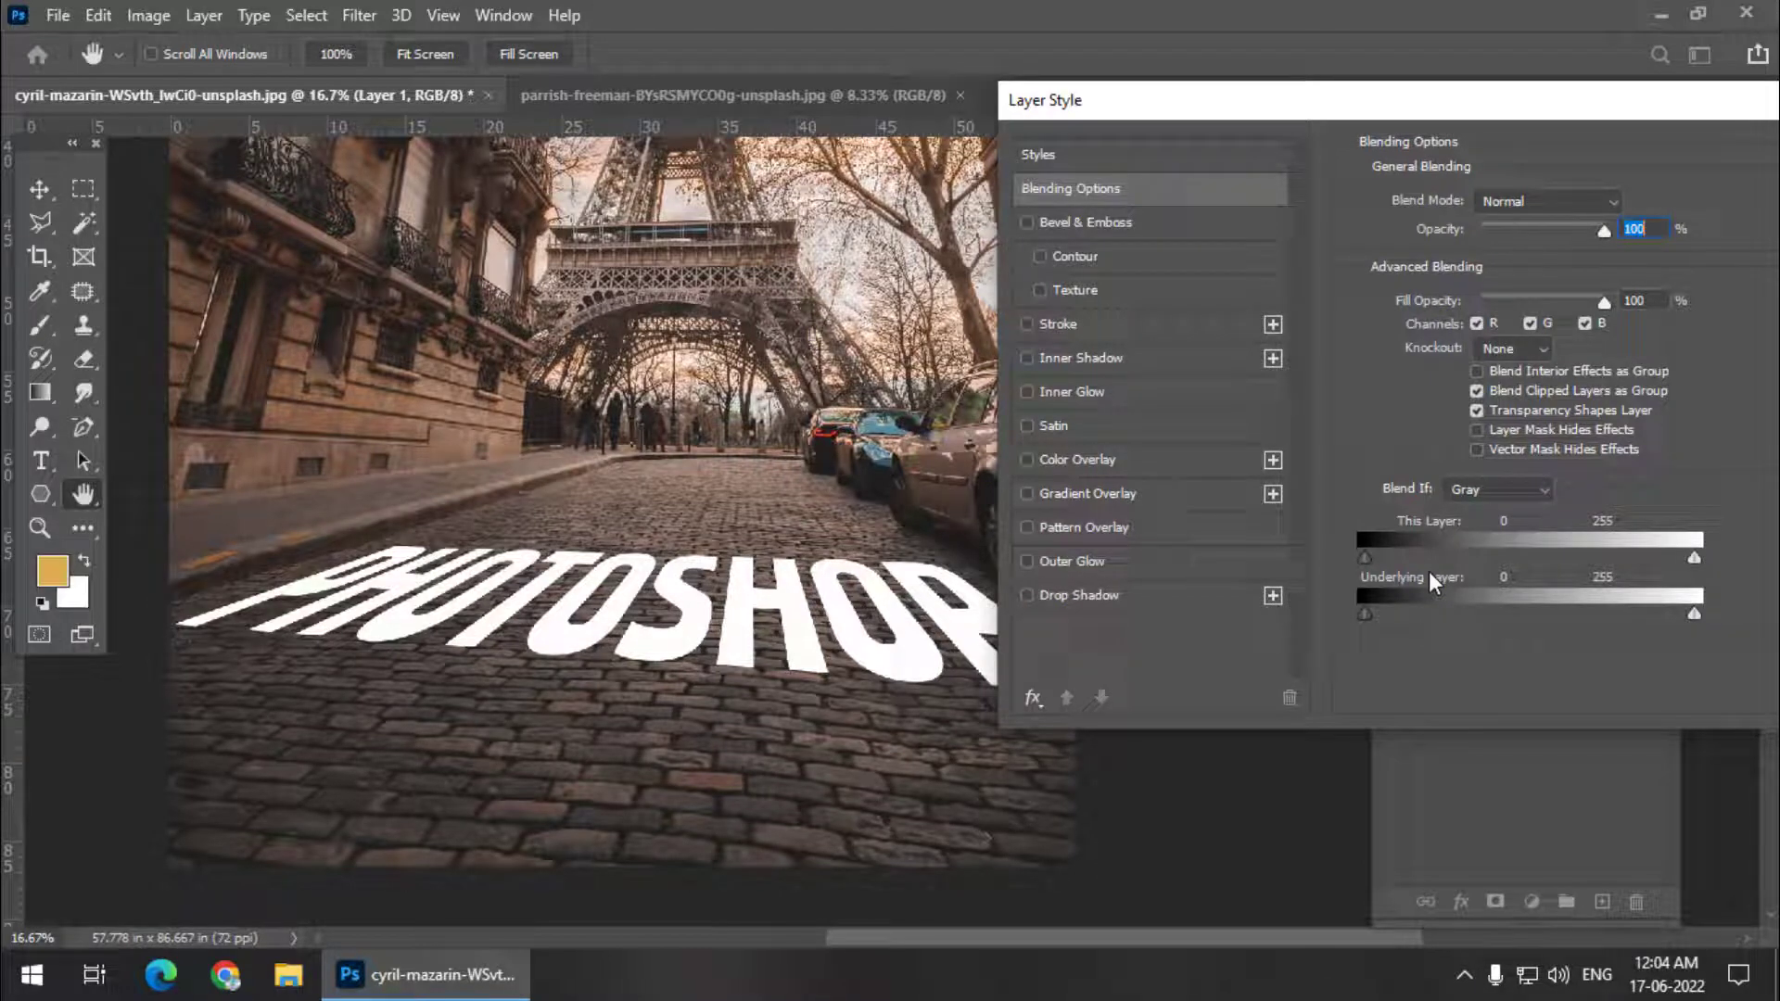
left_click_drag(1094, 103, 1016, 70)
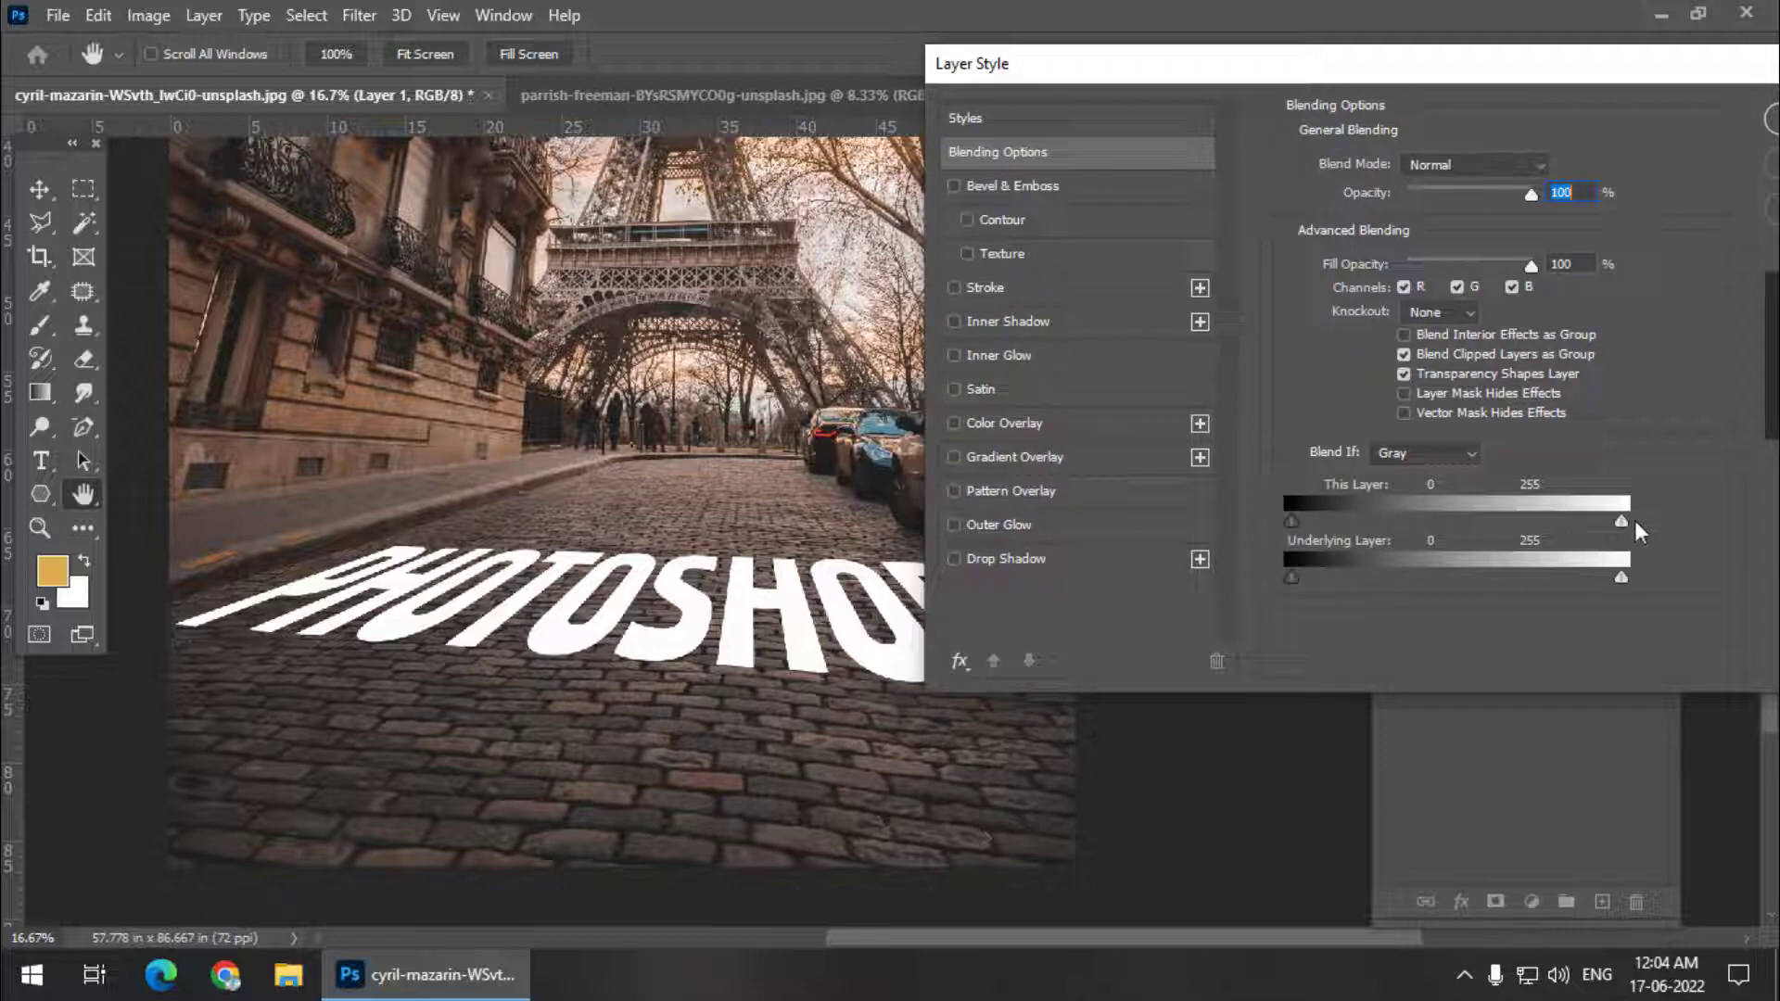
left_click_drag(976, 71, 990, 67)
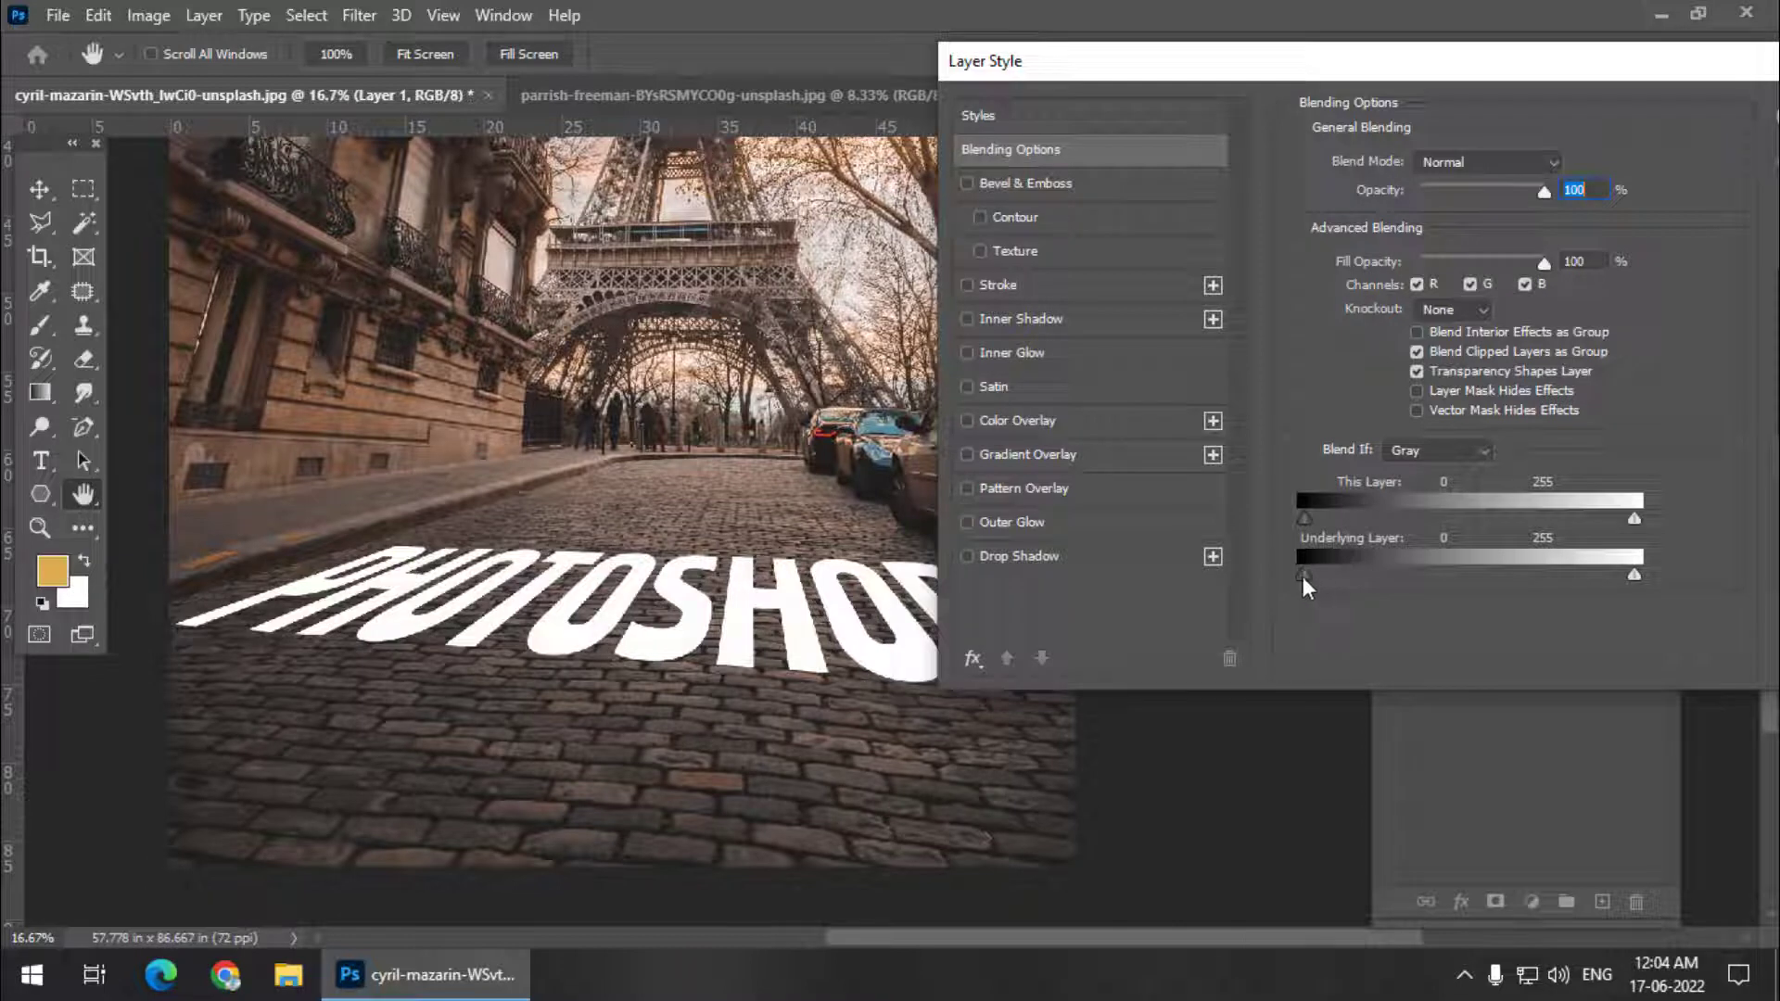
Split the Blend If shadow slider for the underlying layer to 26 / 101 so the dark cobblestone gaps show through the text.
mouse_move(1303, 577)
left_mouse_down()
mouse_move(1457, 577)
mouse_move(1307, 577)
left_mouse_up()
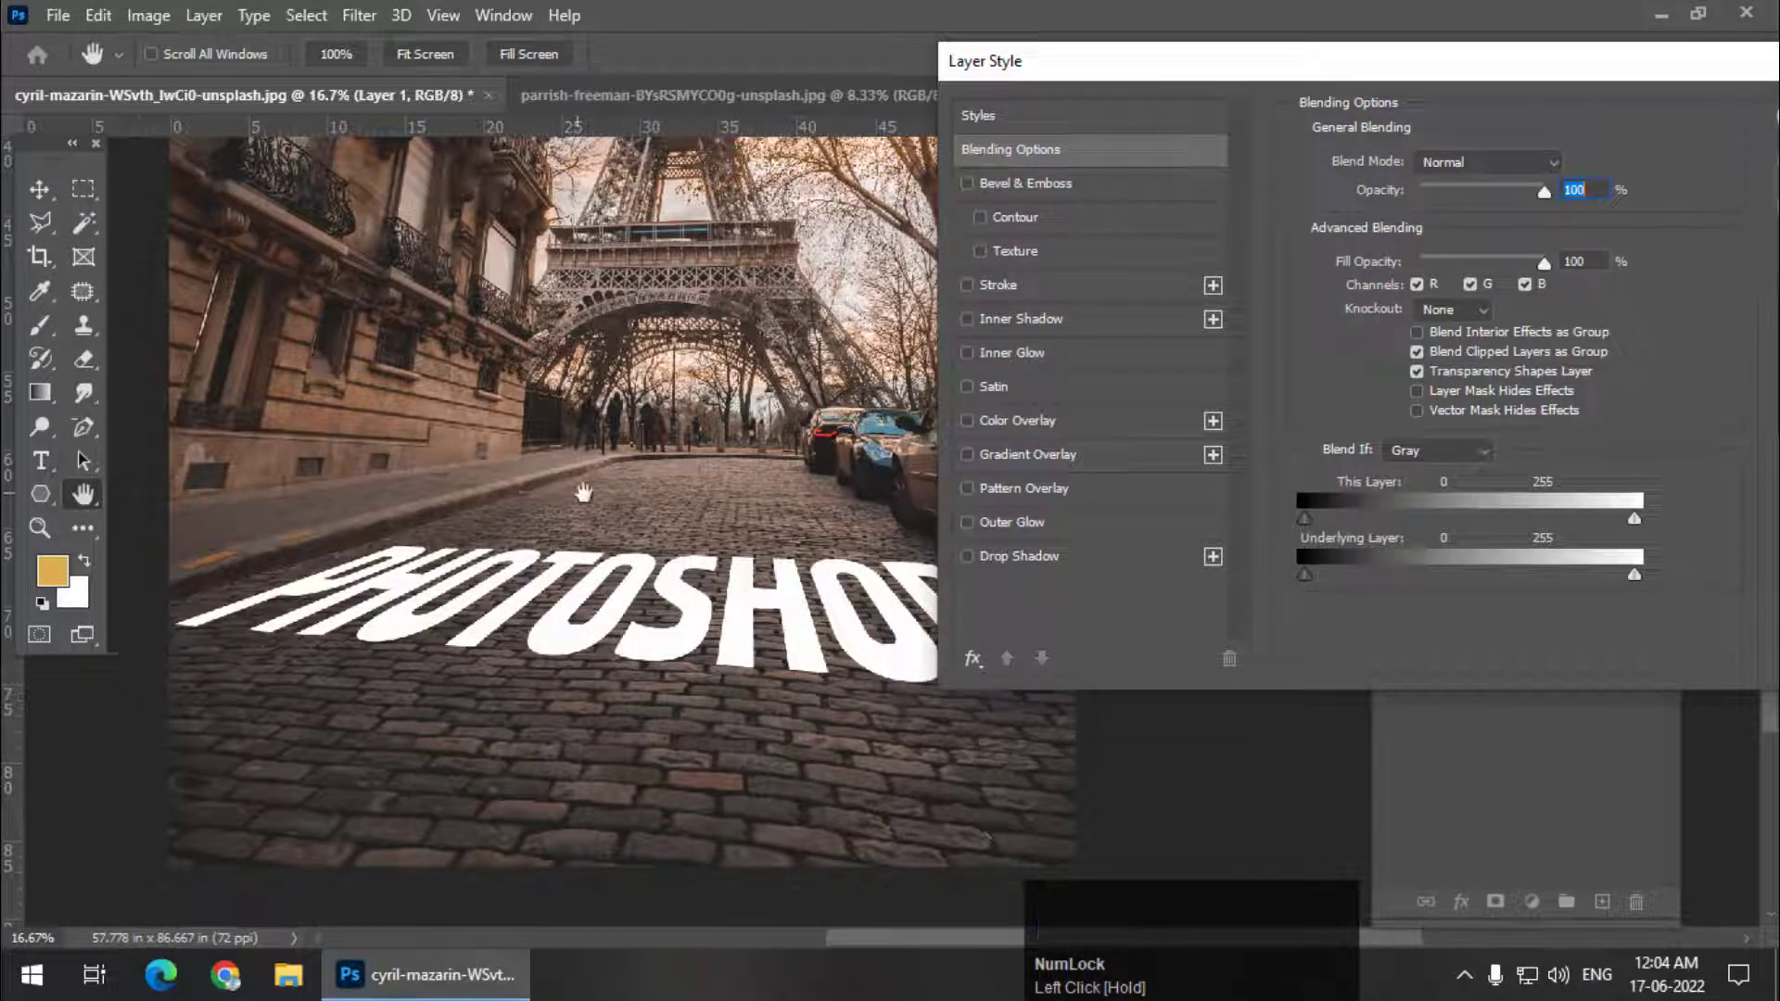
mouse_move(1302, 576)
left_mouse_down()
mouse_move(1391, 578)
mouse_move(1274, 591)
mouse_move(1417, 571)
mouse_move(1288, 579)
left_mouse_up()
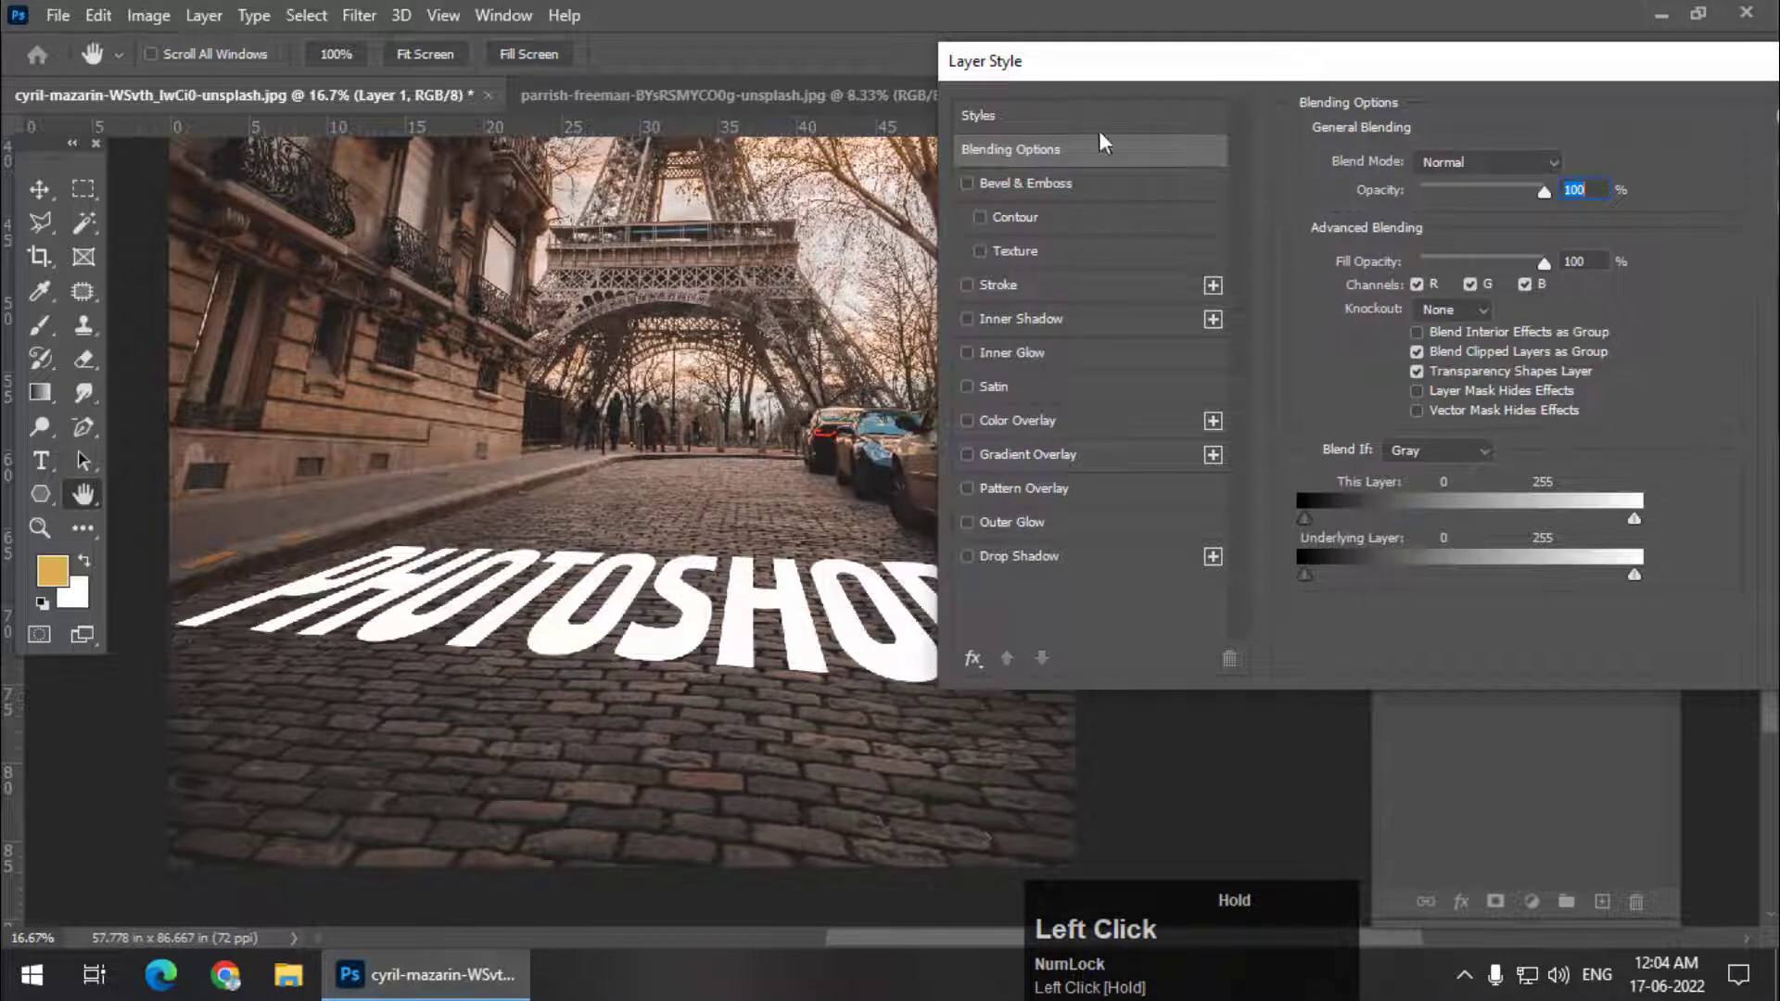
left_click_drag(1046, 75, 1148, 86)
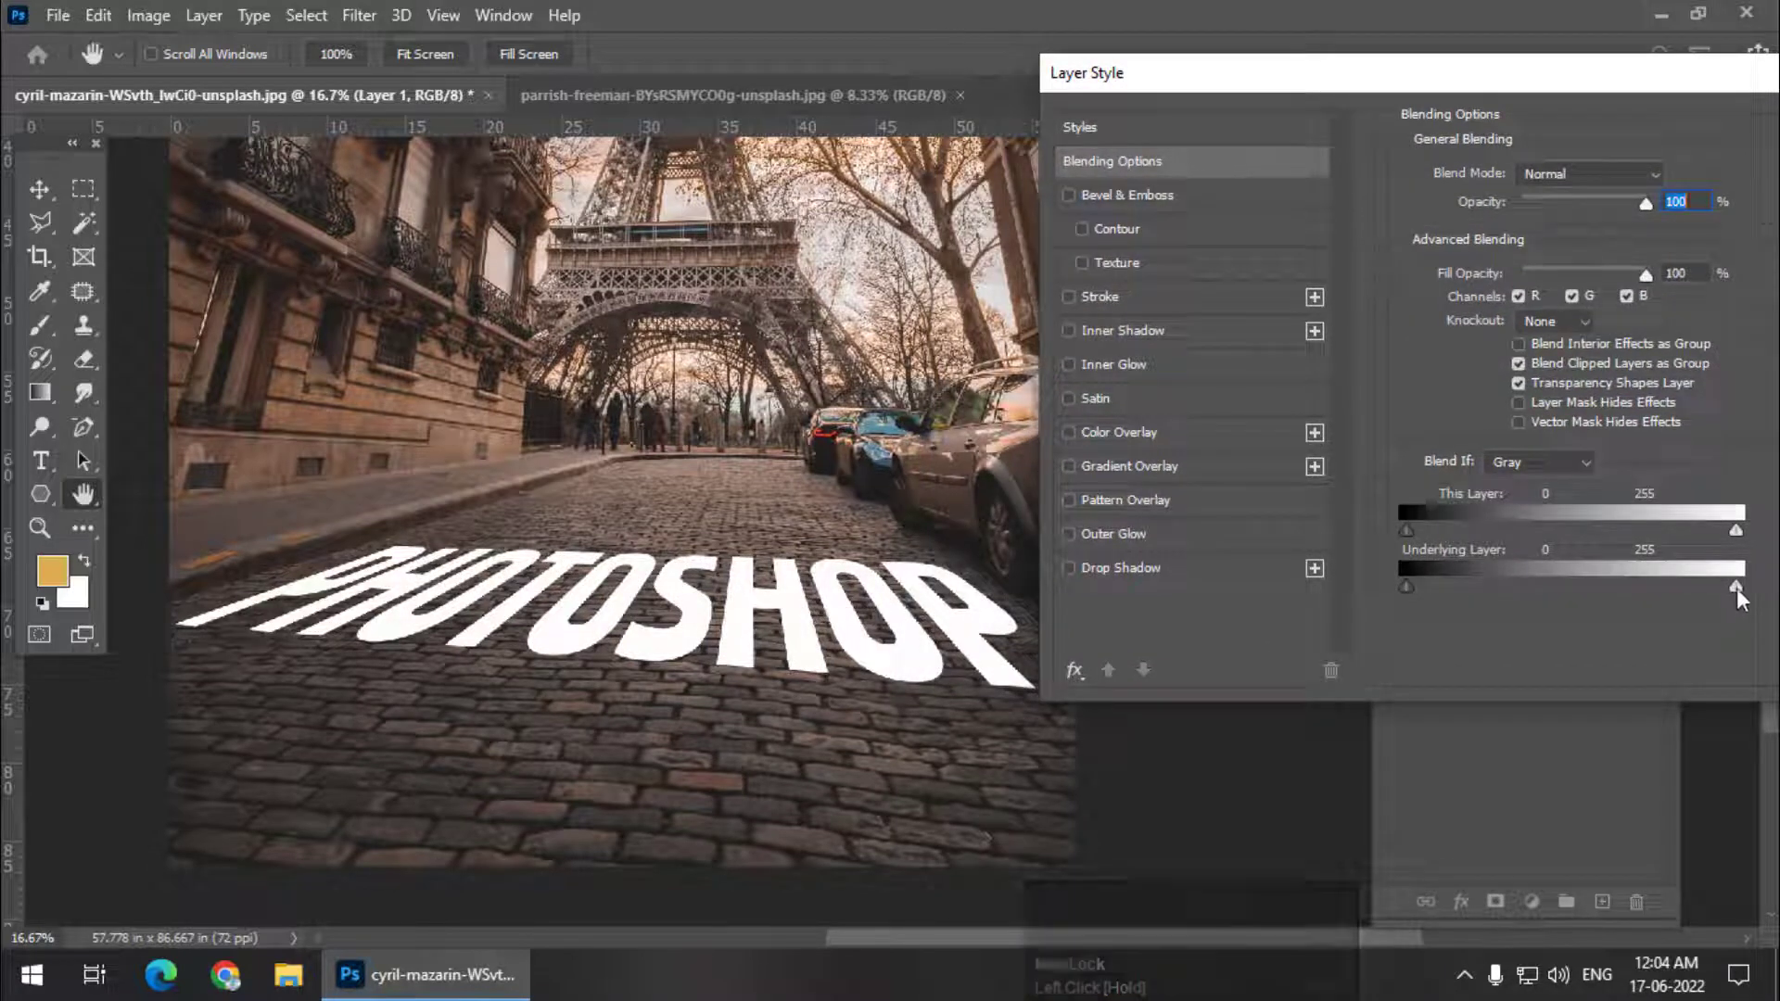
left_click_drag(1737, 588, 1764, 623)
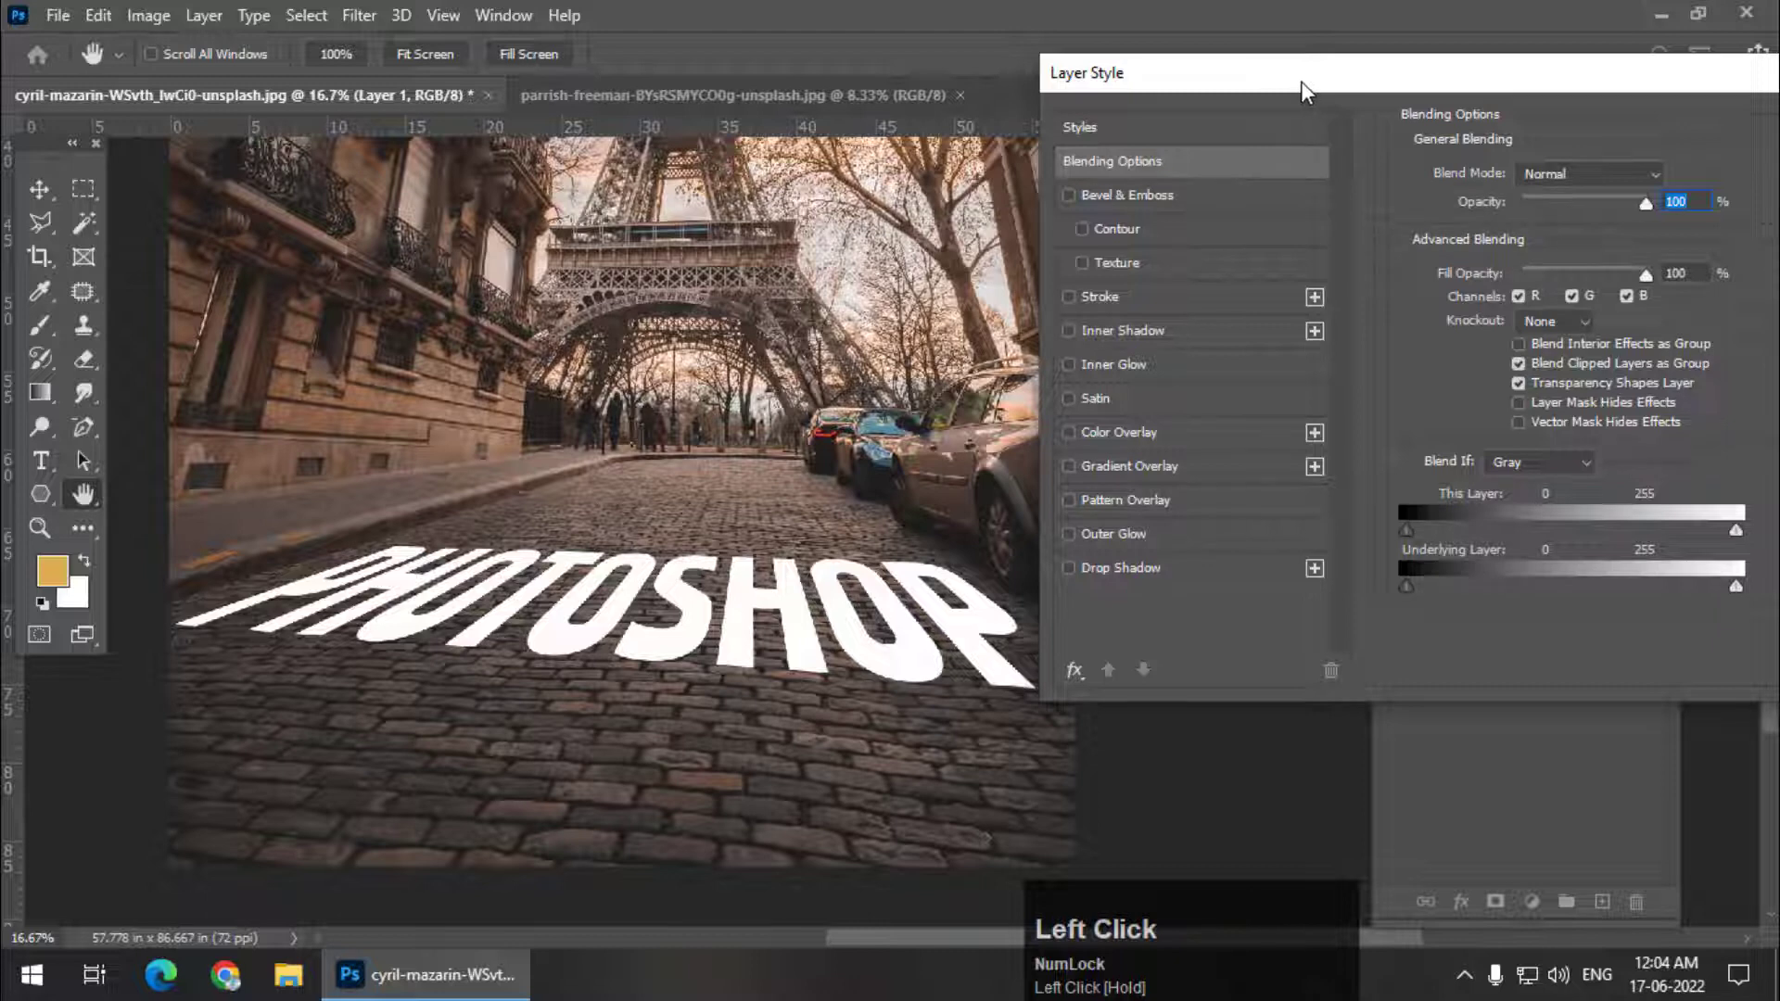
left_click_drag(1301, 81, 1251, 77)
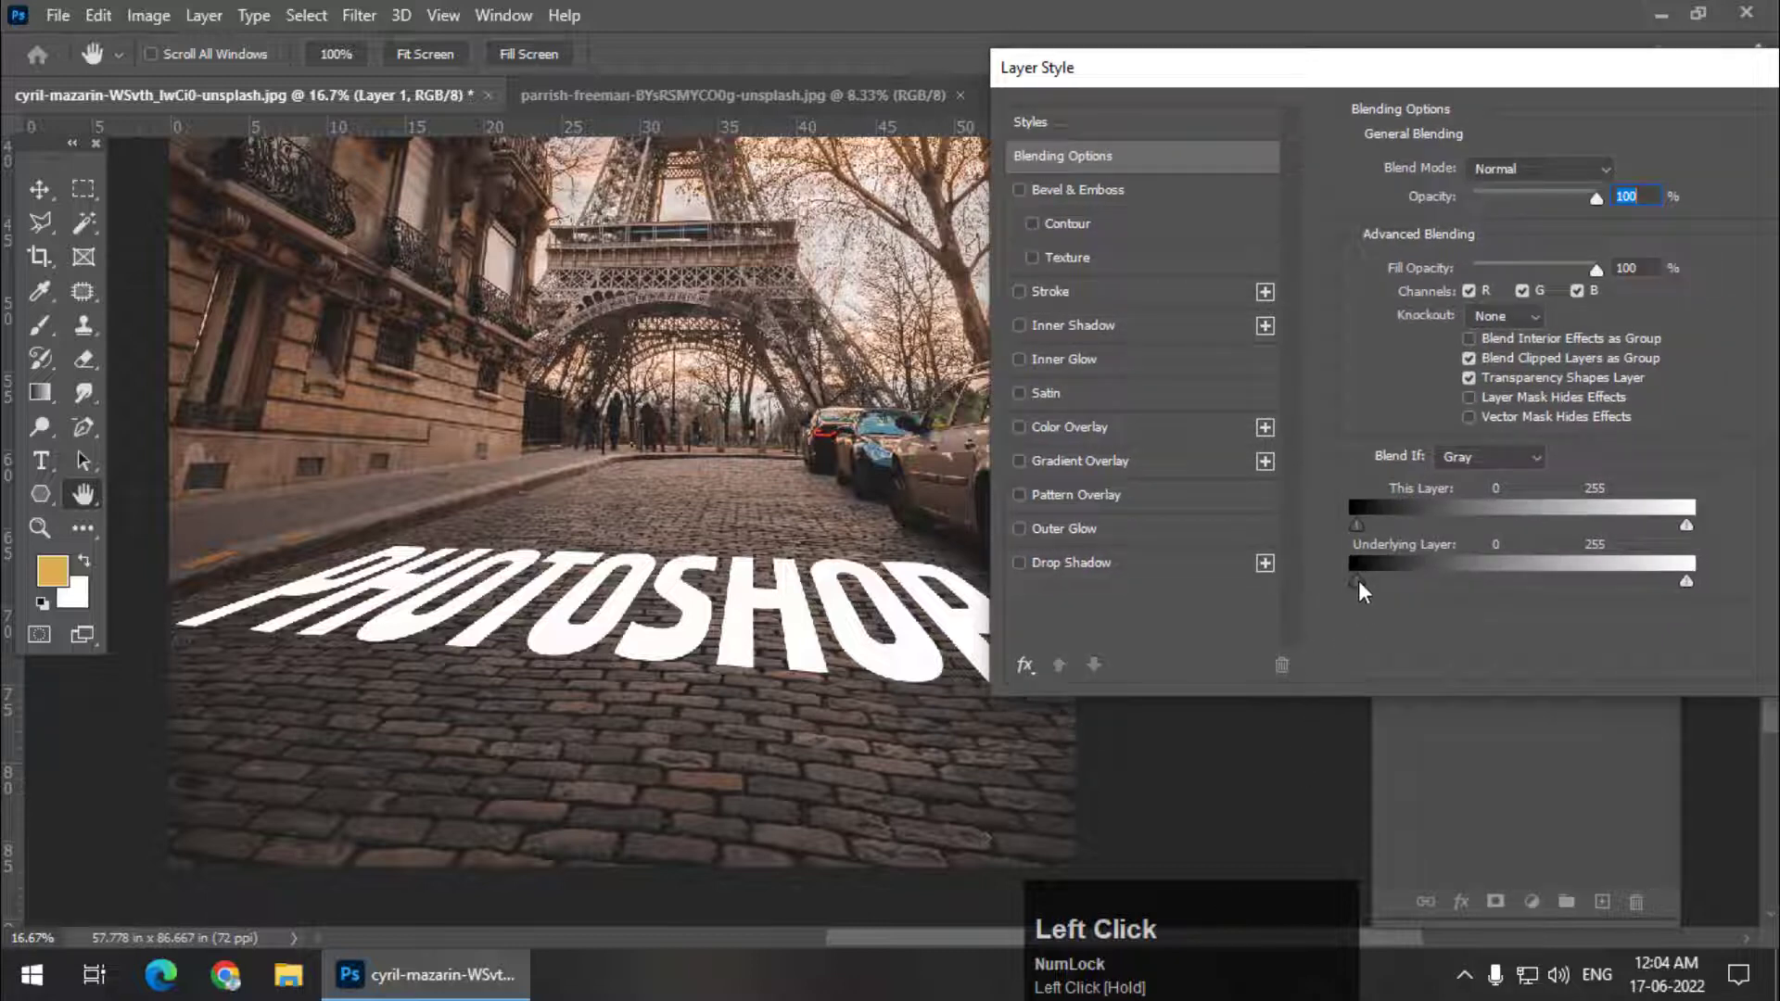
mouse_move(1359, 582)
left_mouse_down()
mouse_move(1444, 580)
mouse_move(1337, 586)
left_mouse_up()
left_click_drag(1355, 581, 1431, 580)
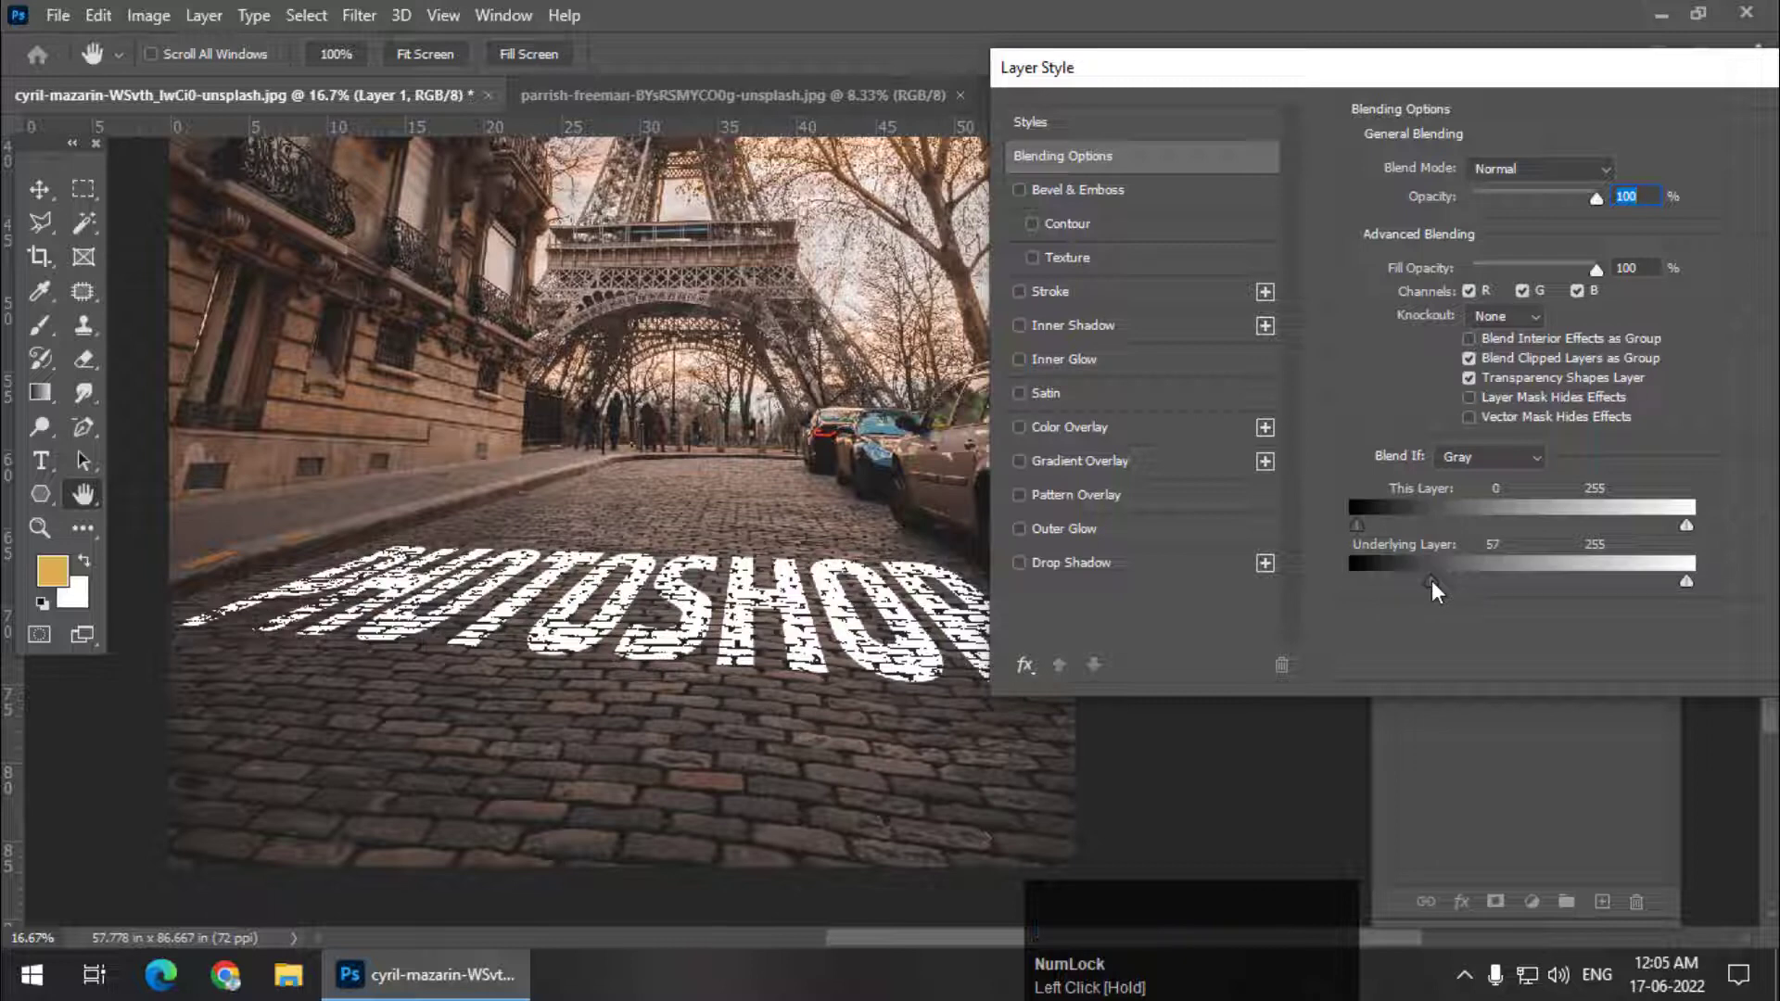
left_click_drag(1431, 581, 1488, 584)
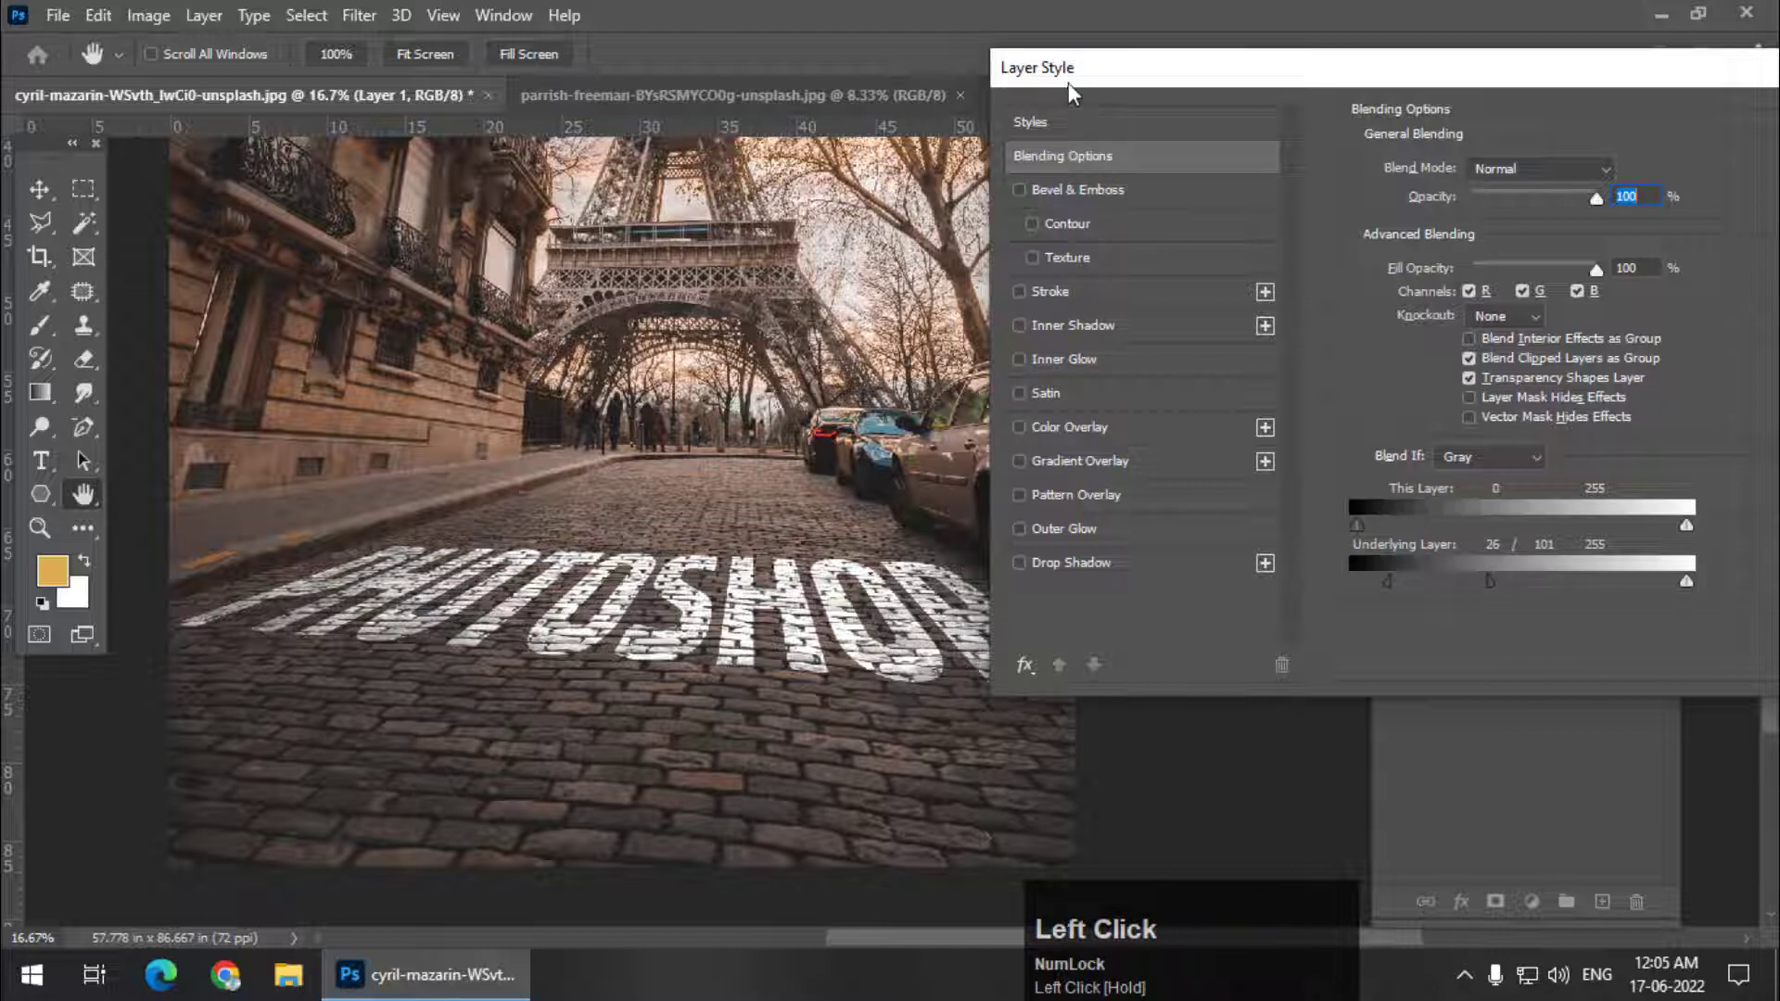
Set the underlying layer's Blend If highlight range to 121 / 210 and shadow range to 26 / 103, and apply the blending options.
mouse_move(1068, 82)
left_mouse_down()
mouse_move(1261, 100)
mouse_move(1070, 113)
left_mouse_up()
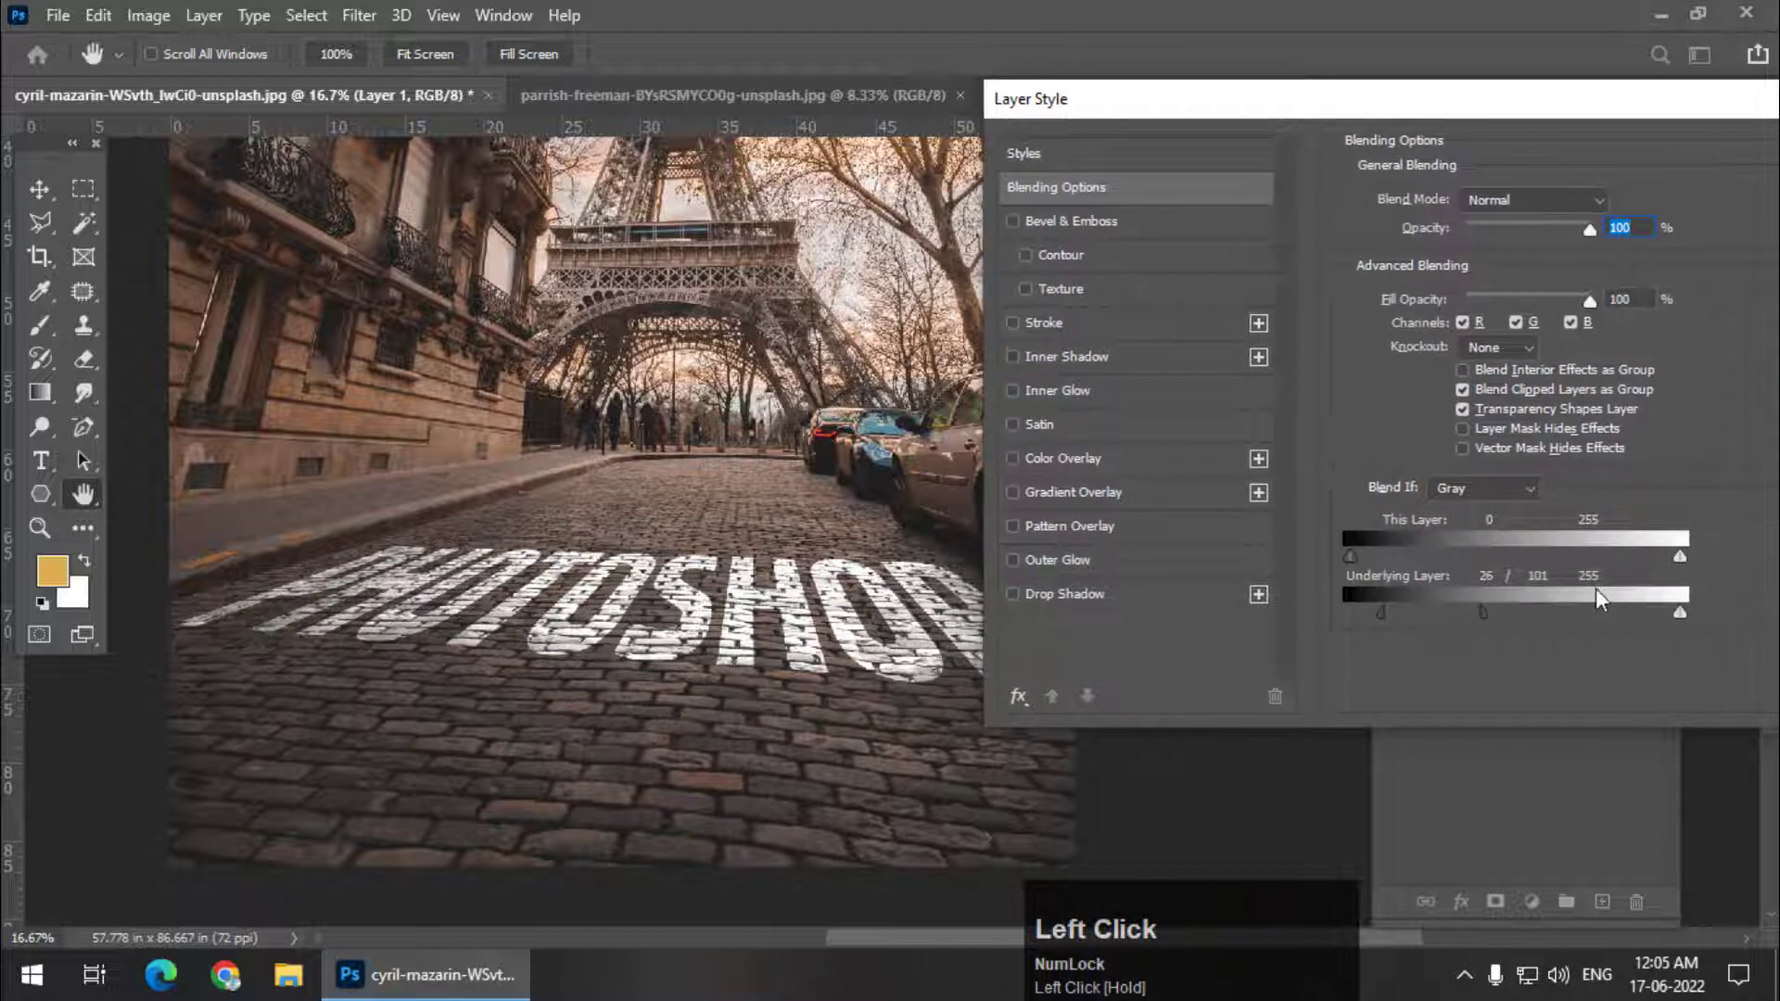
left_click_drag(1680, 613, 1496, 619)
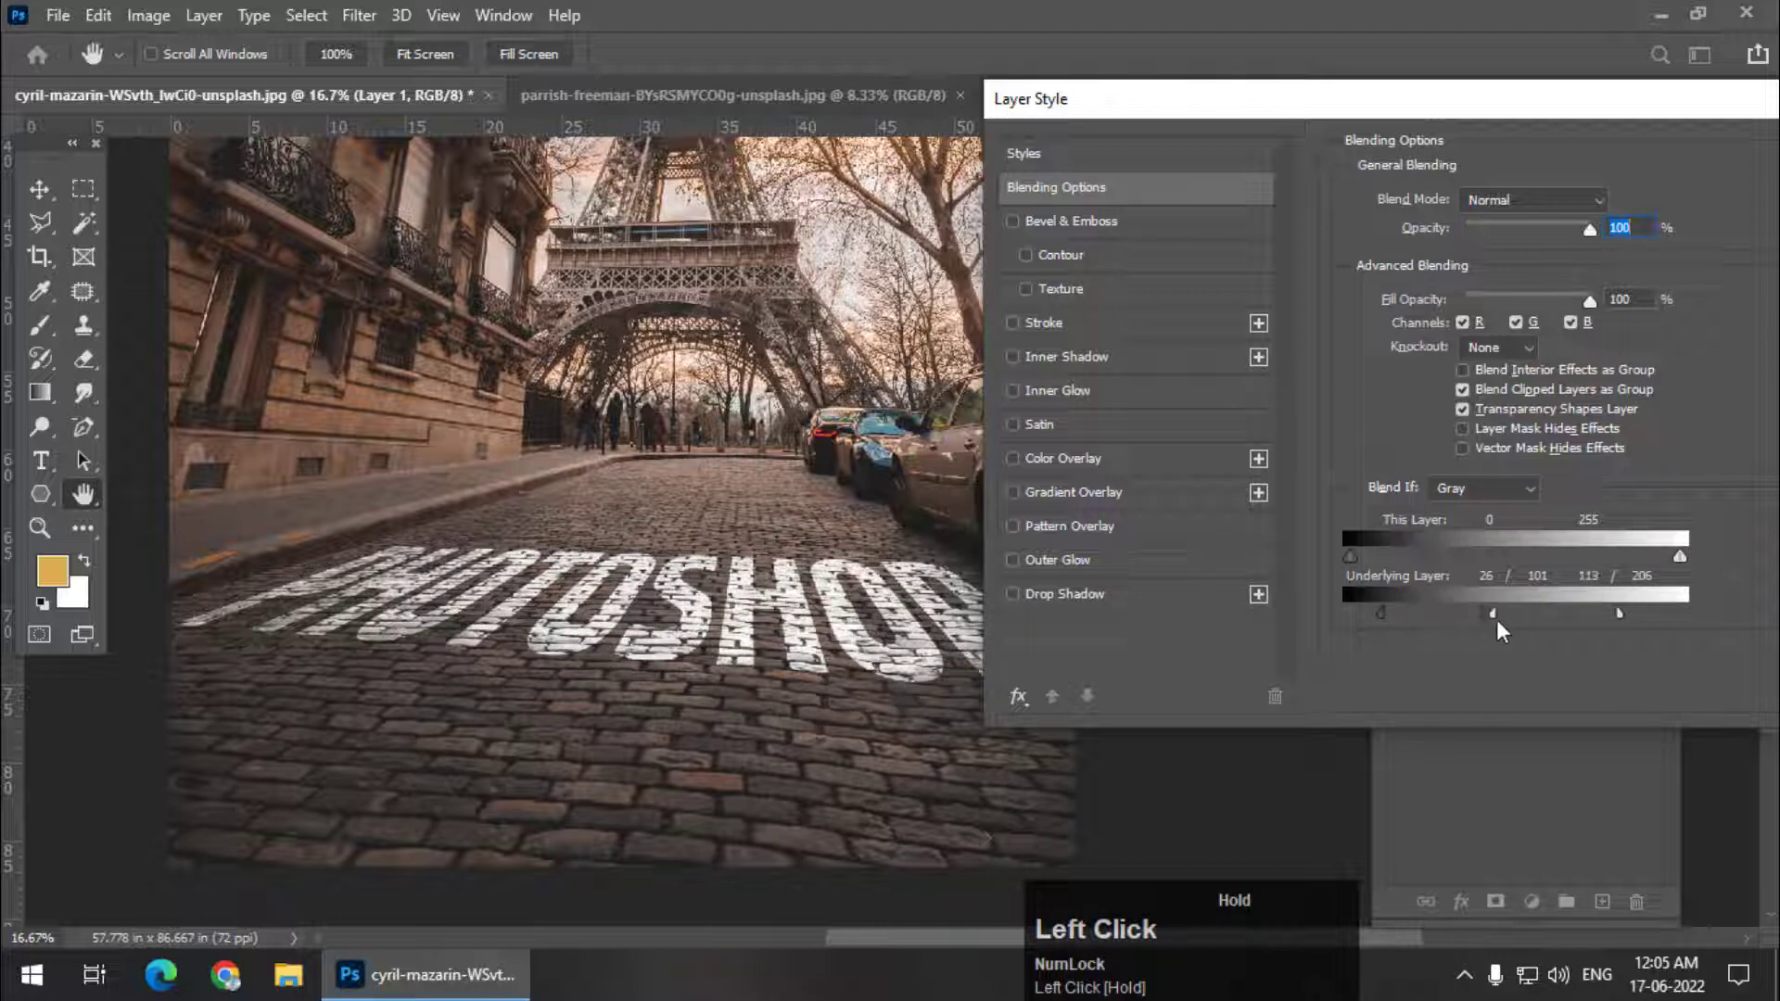
left_click_drag(1628, 613, 1581, 612)
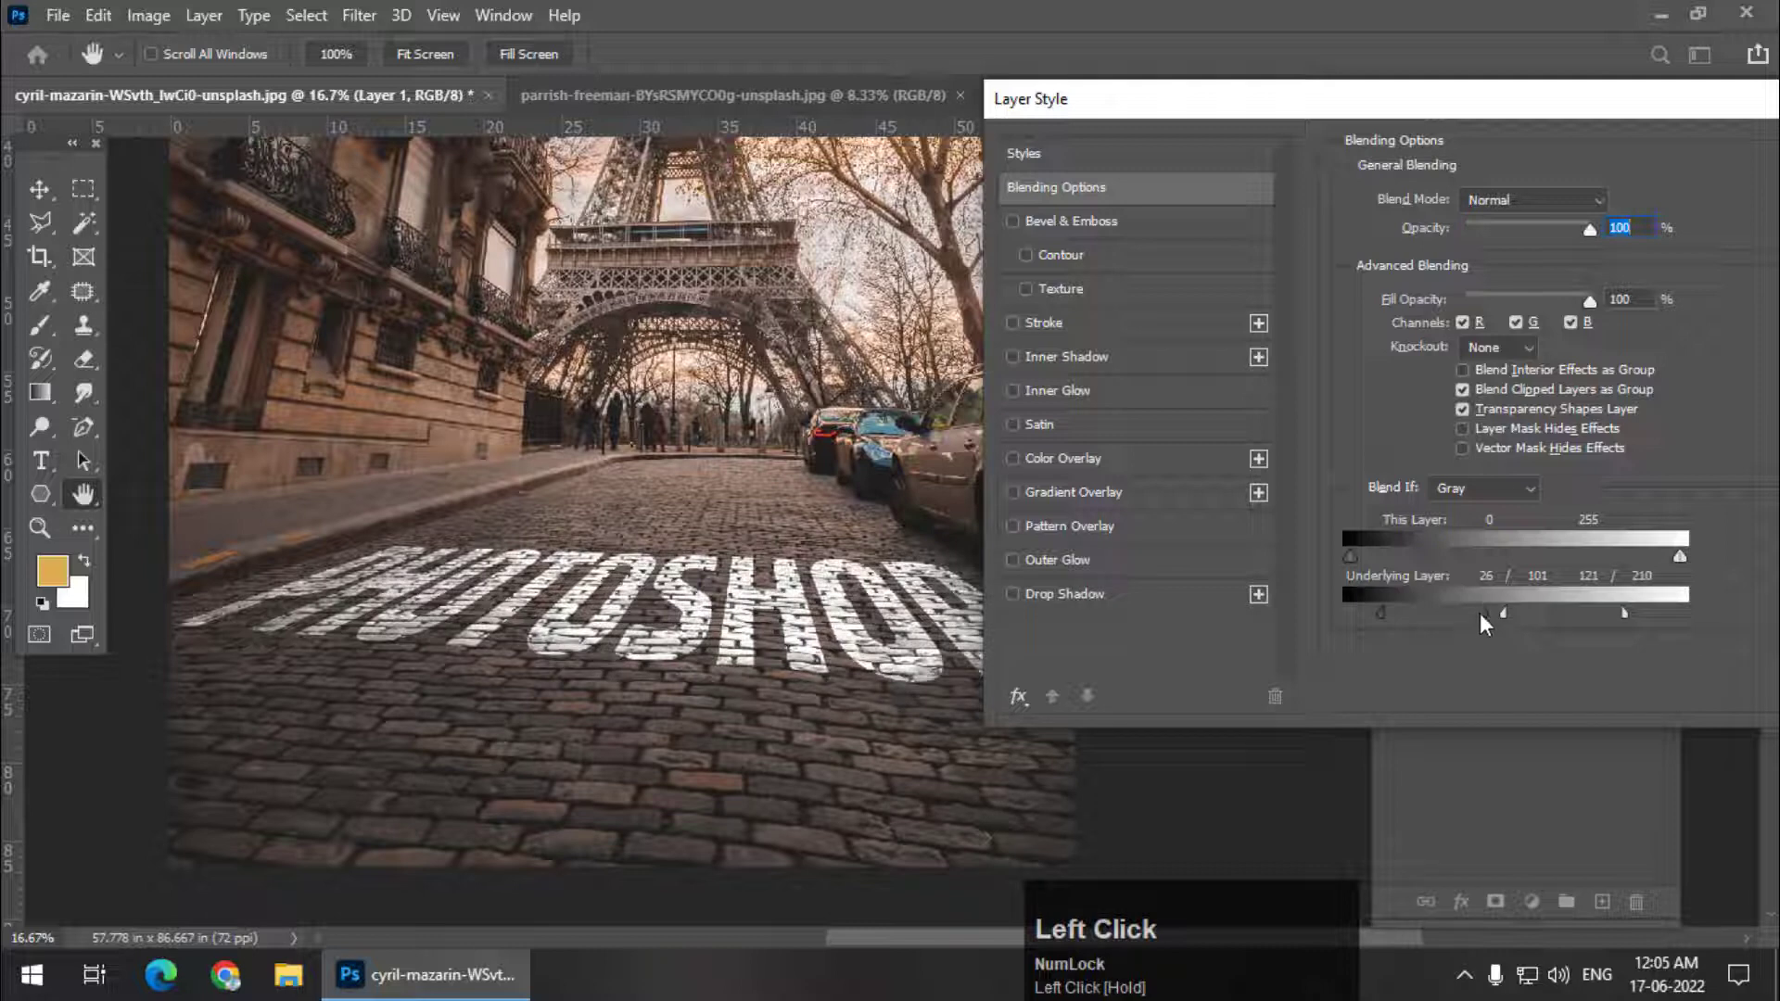
left_click_drag(1482, 614, 1485, 616)
left_click_drag(1146, 96, 1010, 153)
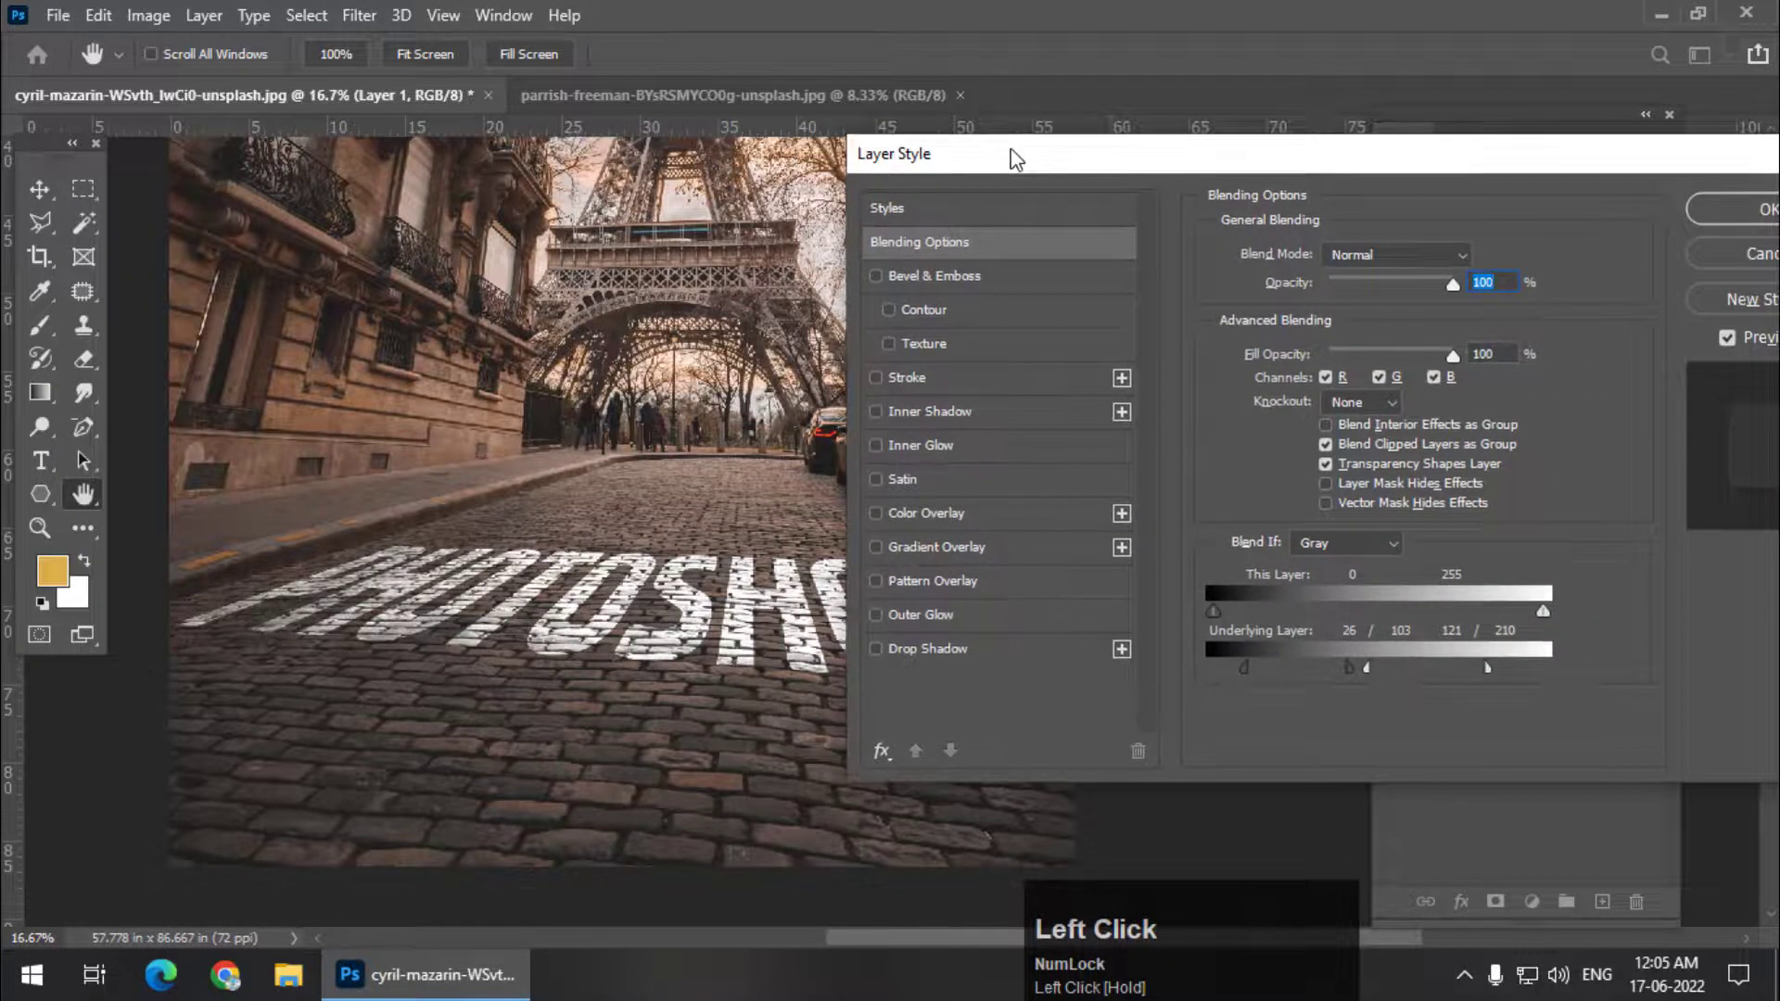
left_click_drag(1334, 162, 1085, 176)
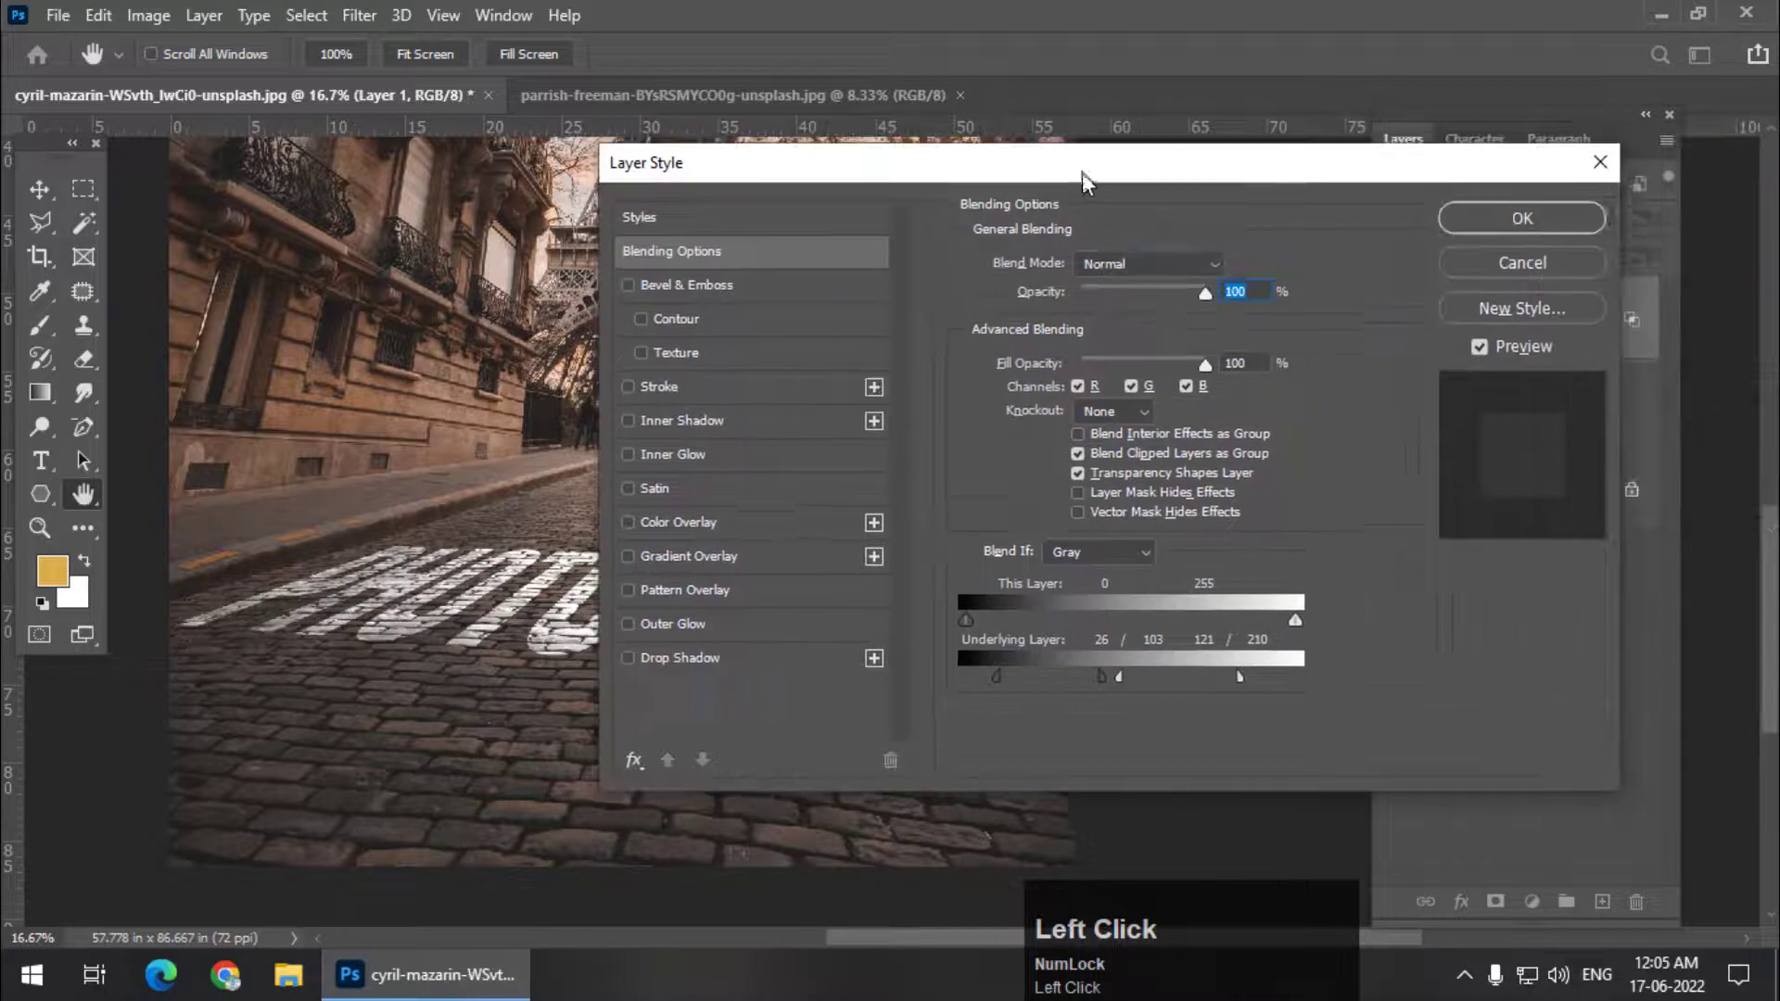
left_click(1567, 217)
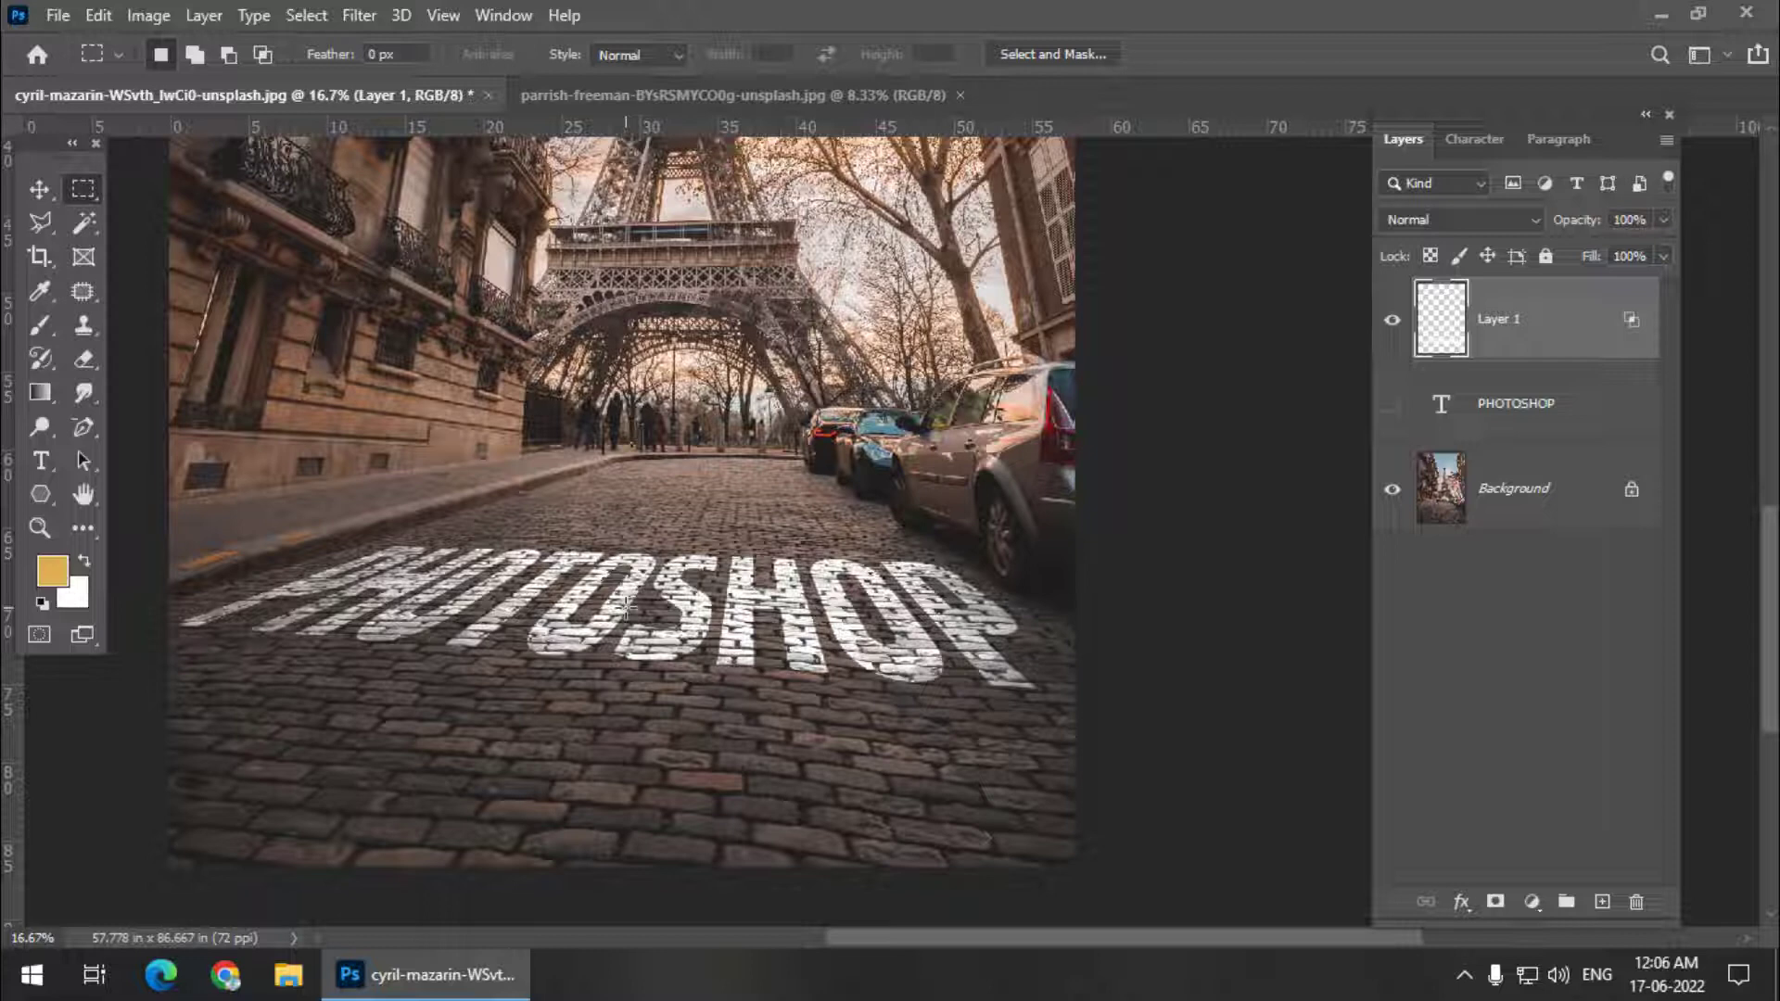
Switch to the building photo, add a new empty layer above the background, and open the Vanishing Point filter.
left_click(606, 88)
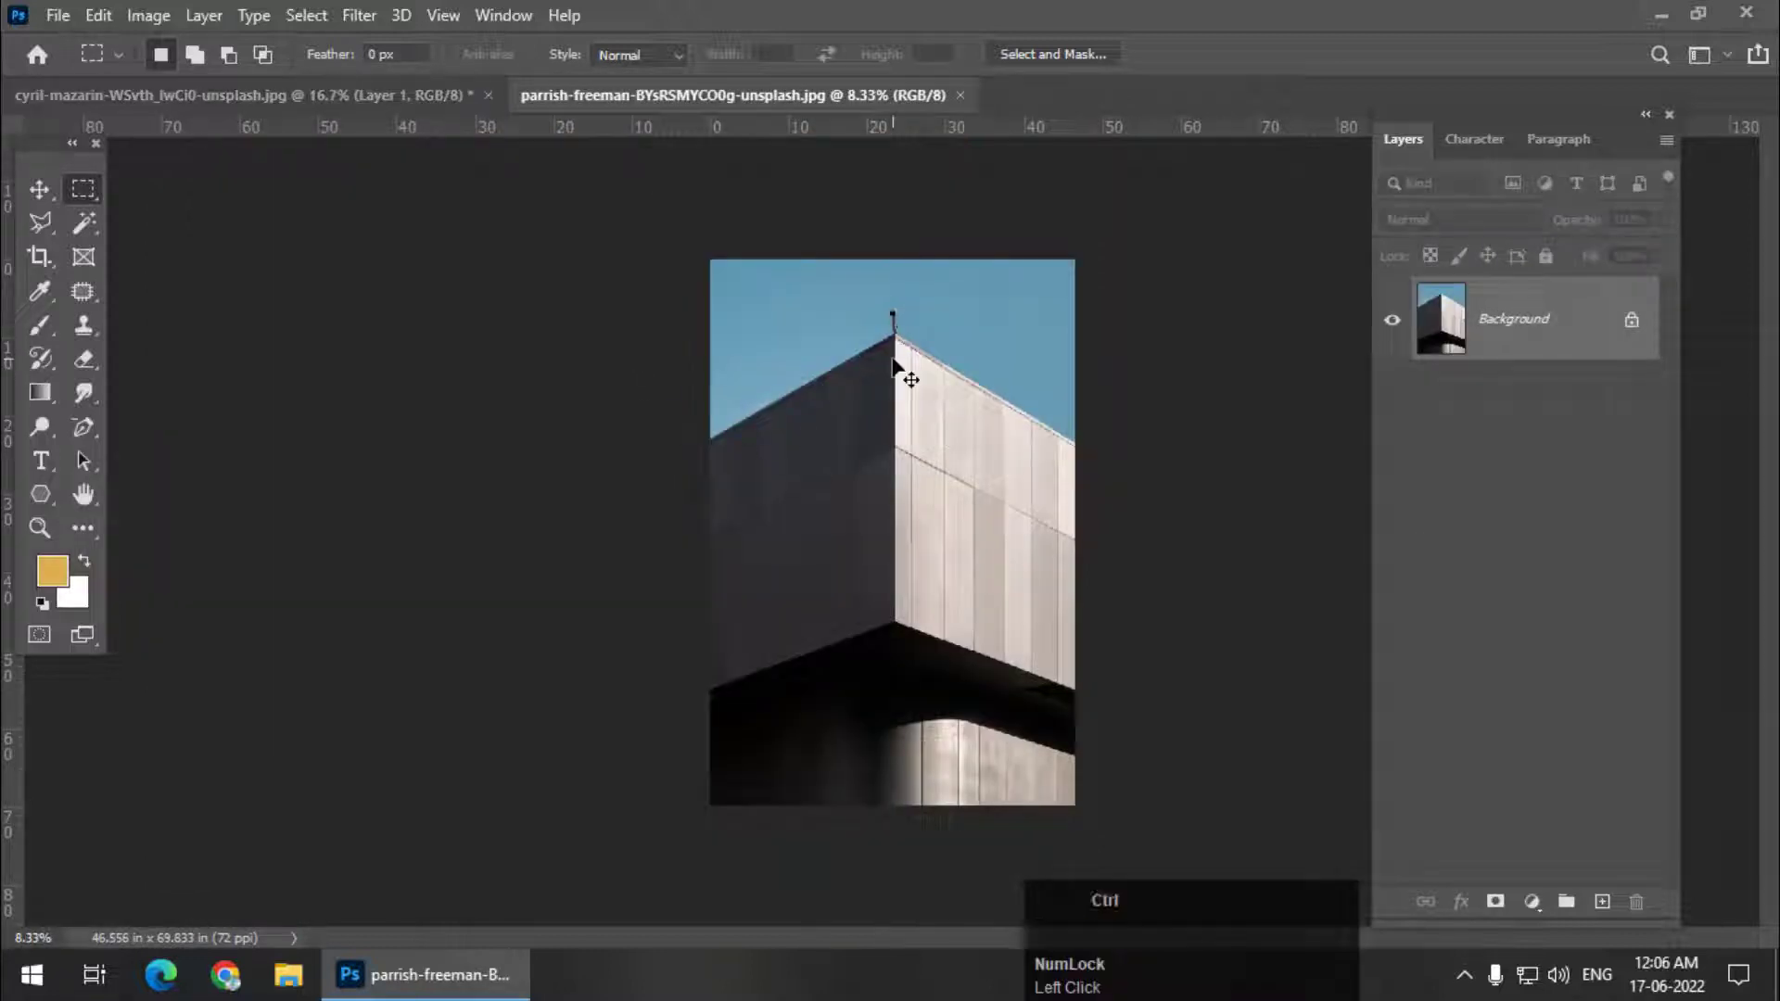
key("ctrl+plus")
left_click_drag(937, 461, 761, 466)
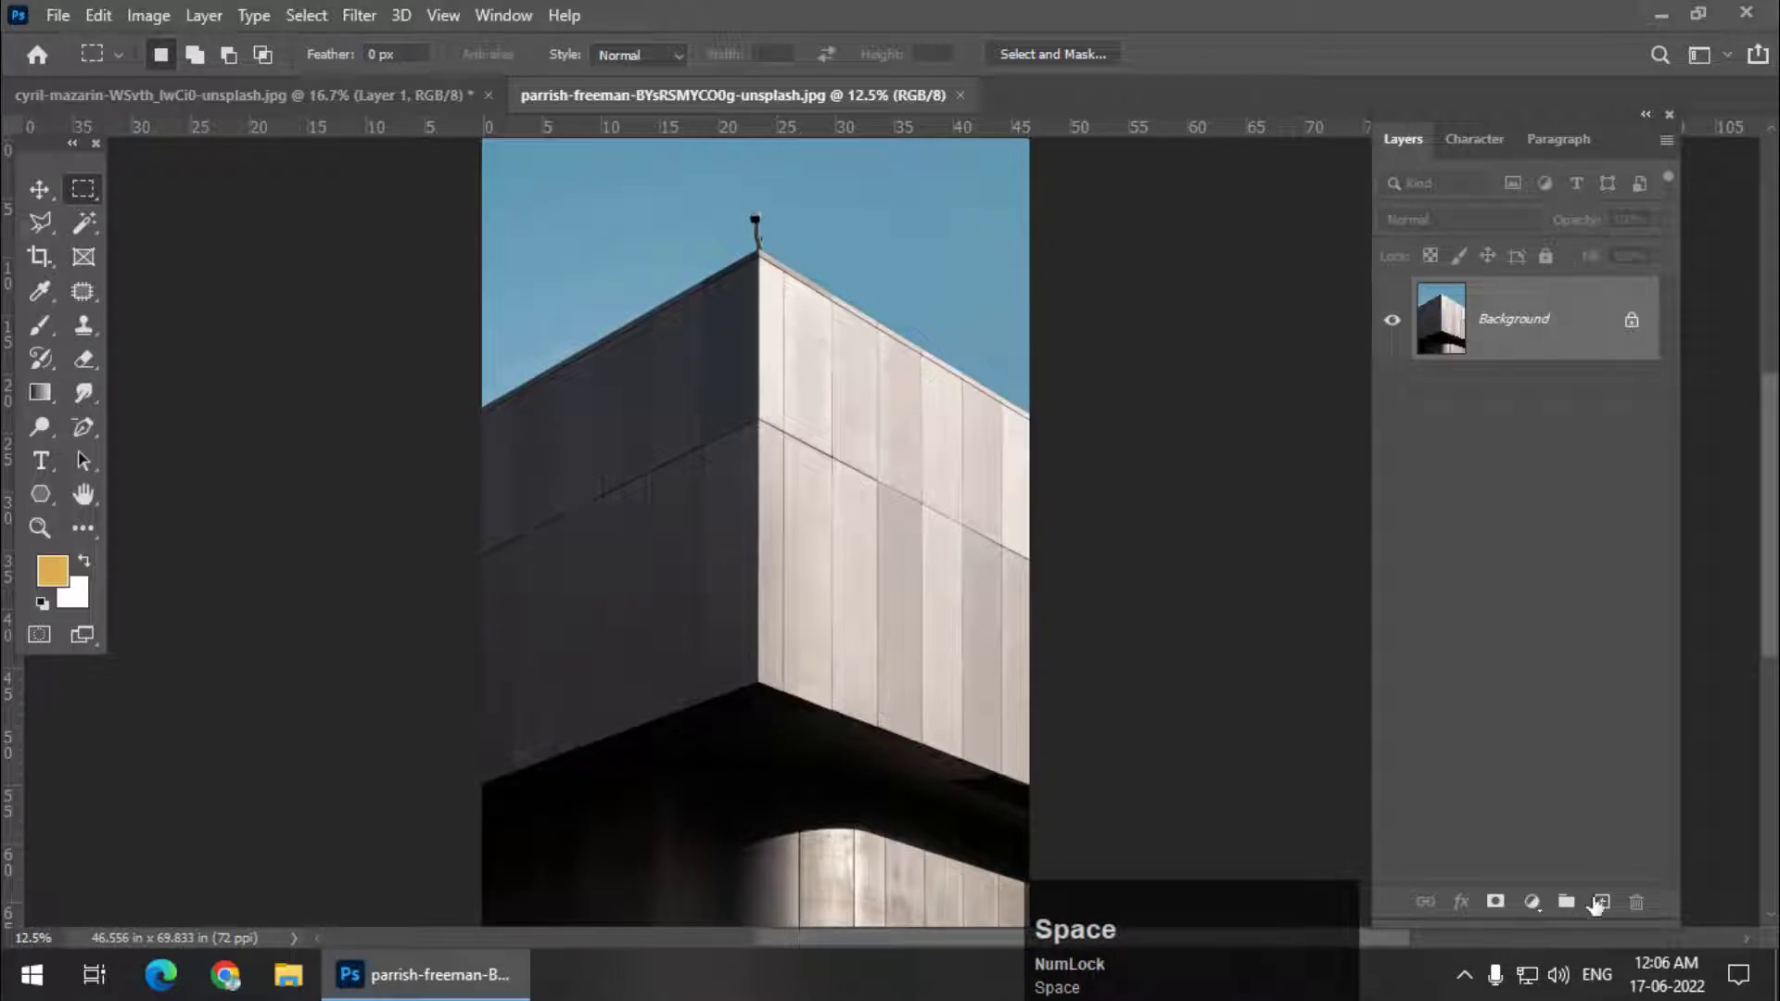
left_click(1602, 901)
left_click(359, 15)
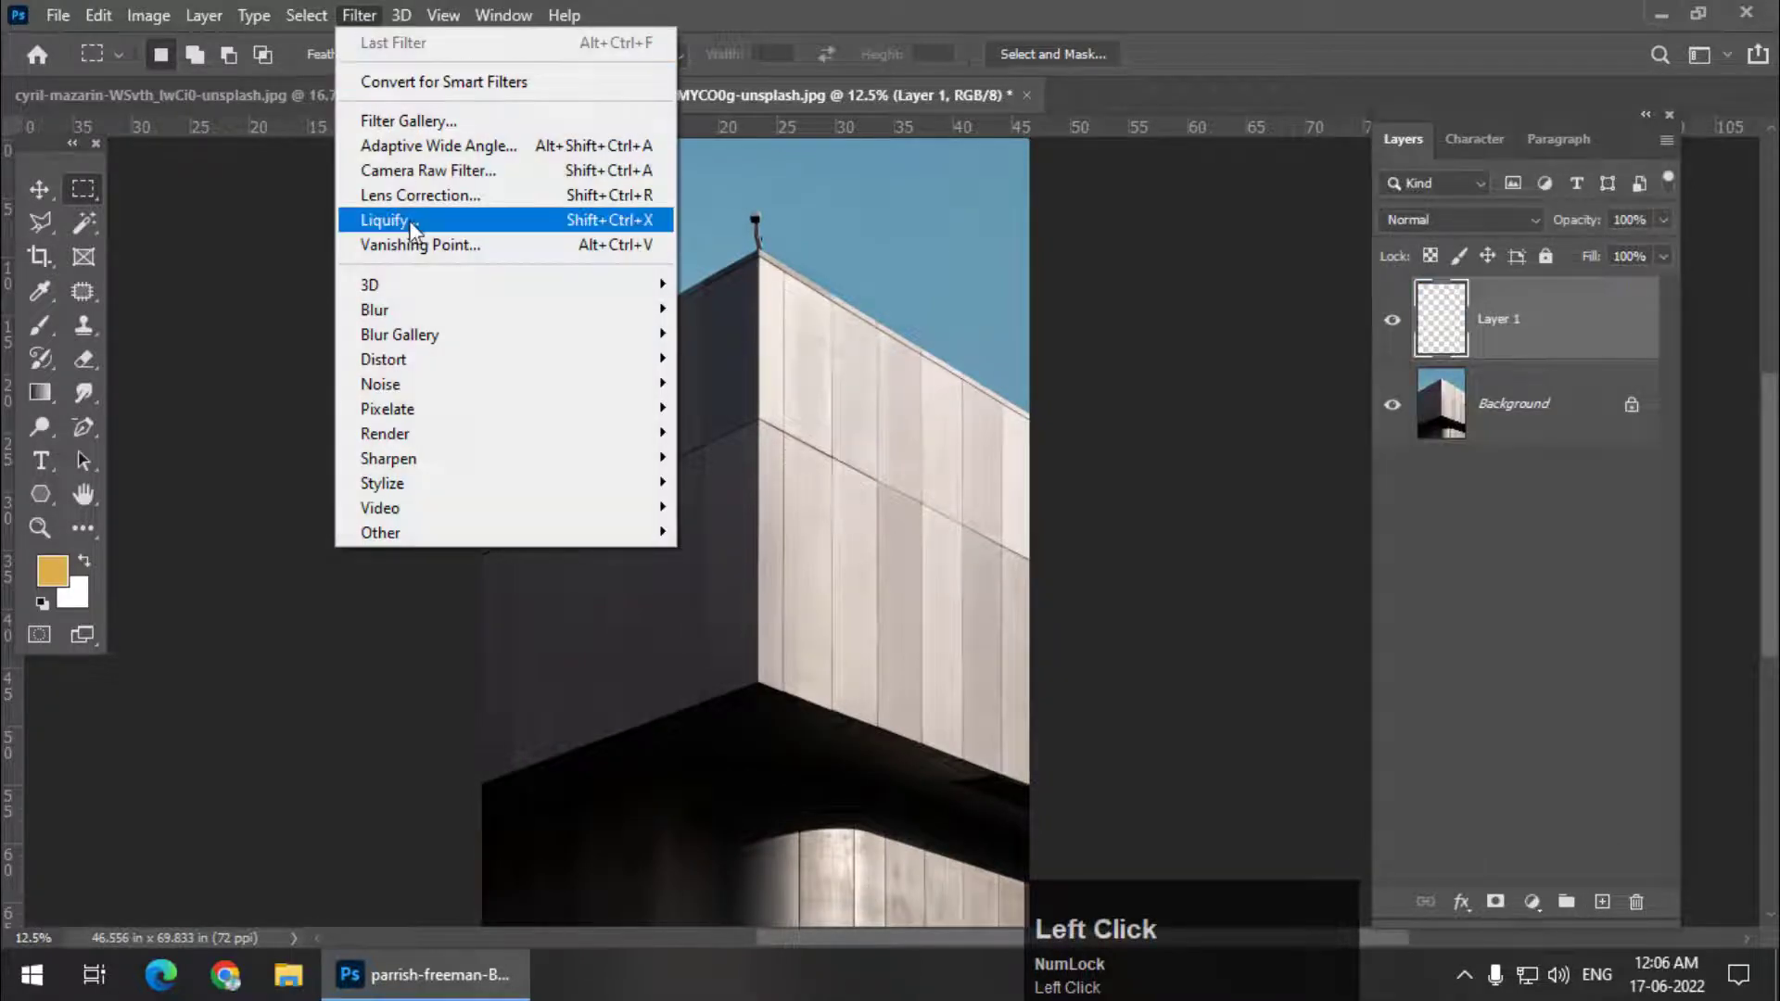
left_click(408, 244)
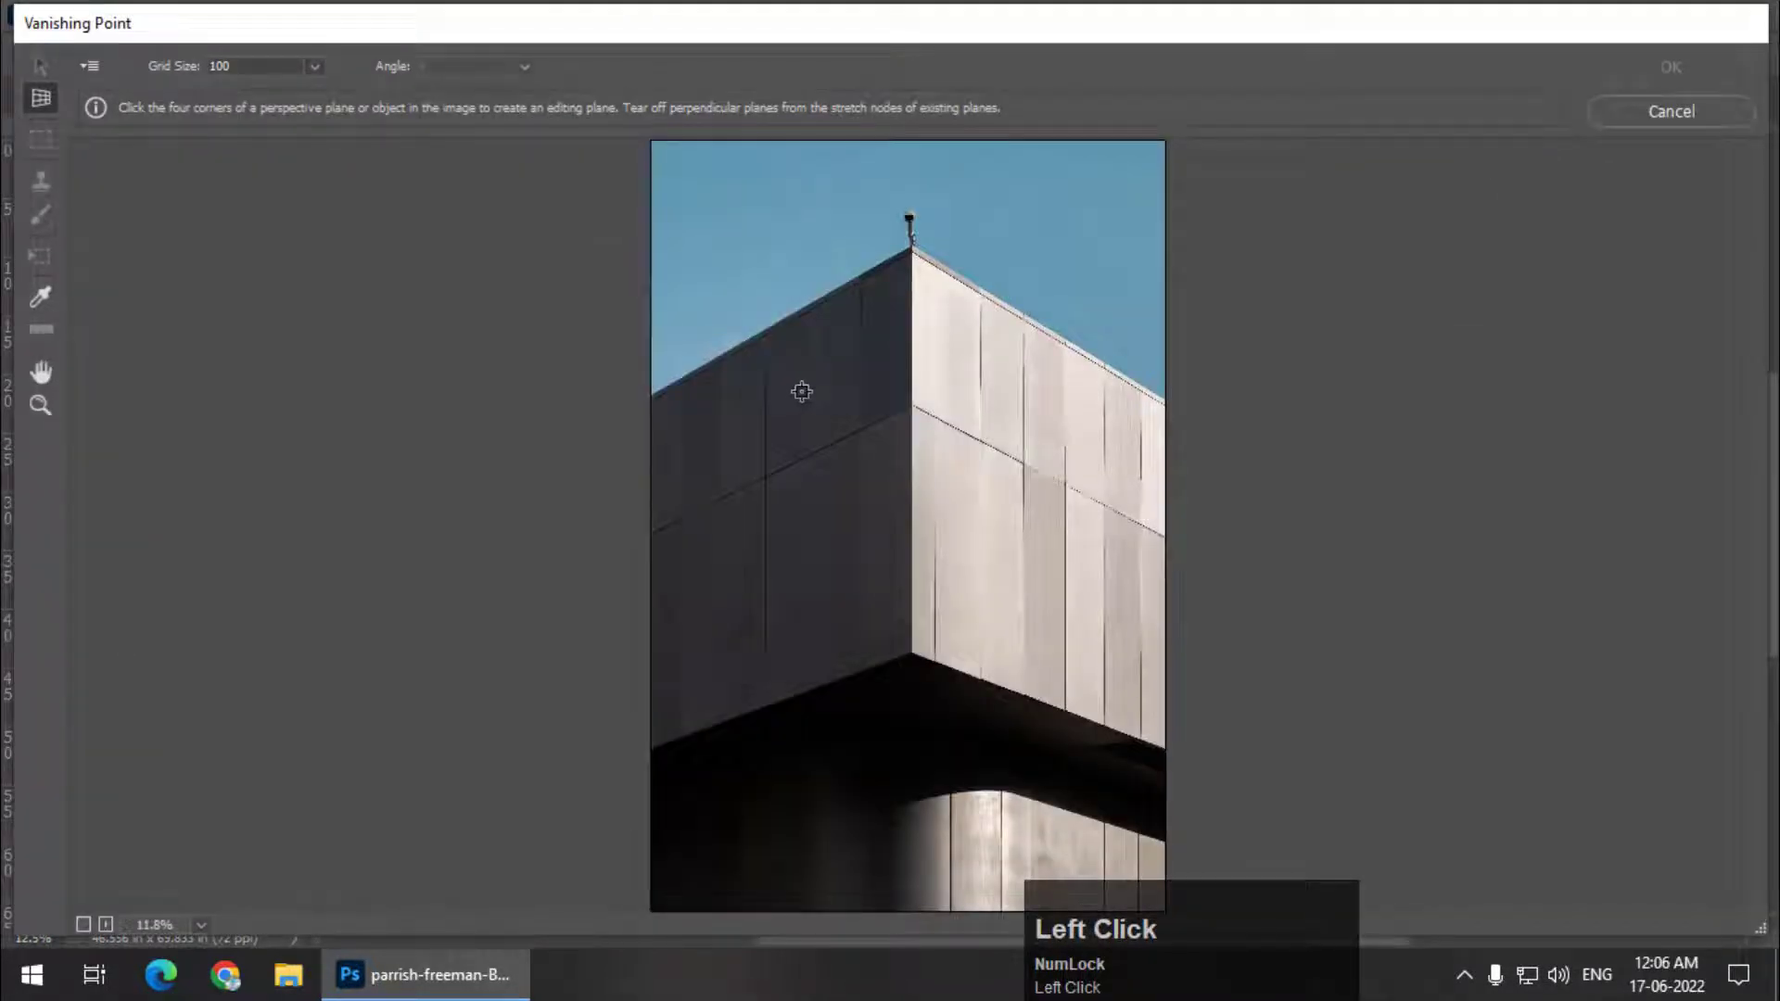
Draw a perspective plane over the building's dark face, with its four corners aligned to the roofline, corner edge and lower edge.
key("ctrl+plus")
key("space")
left_click_drag(854, 415, 733, 414)
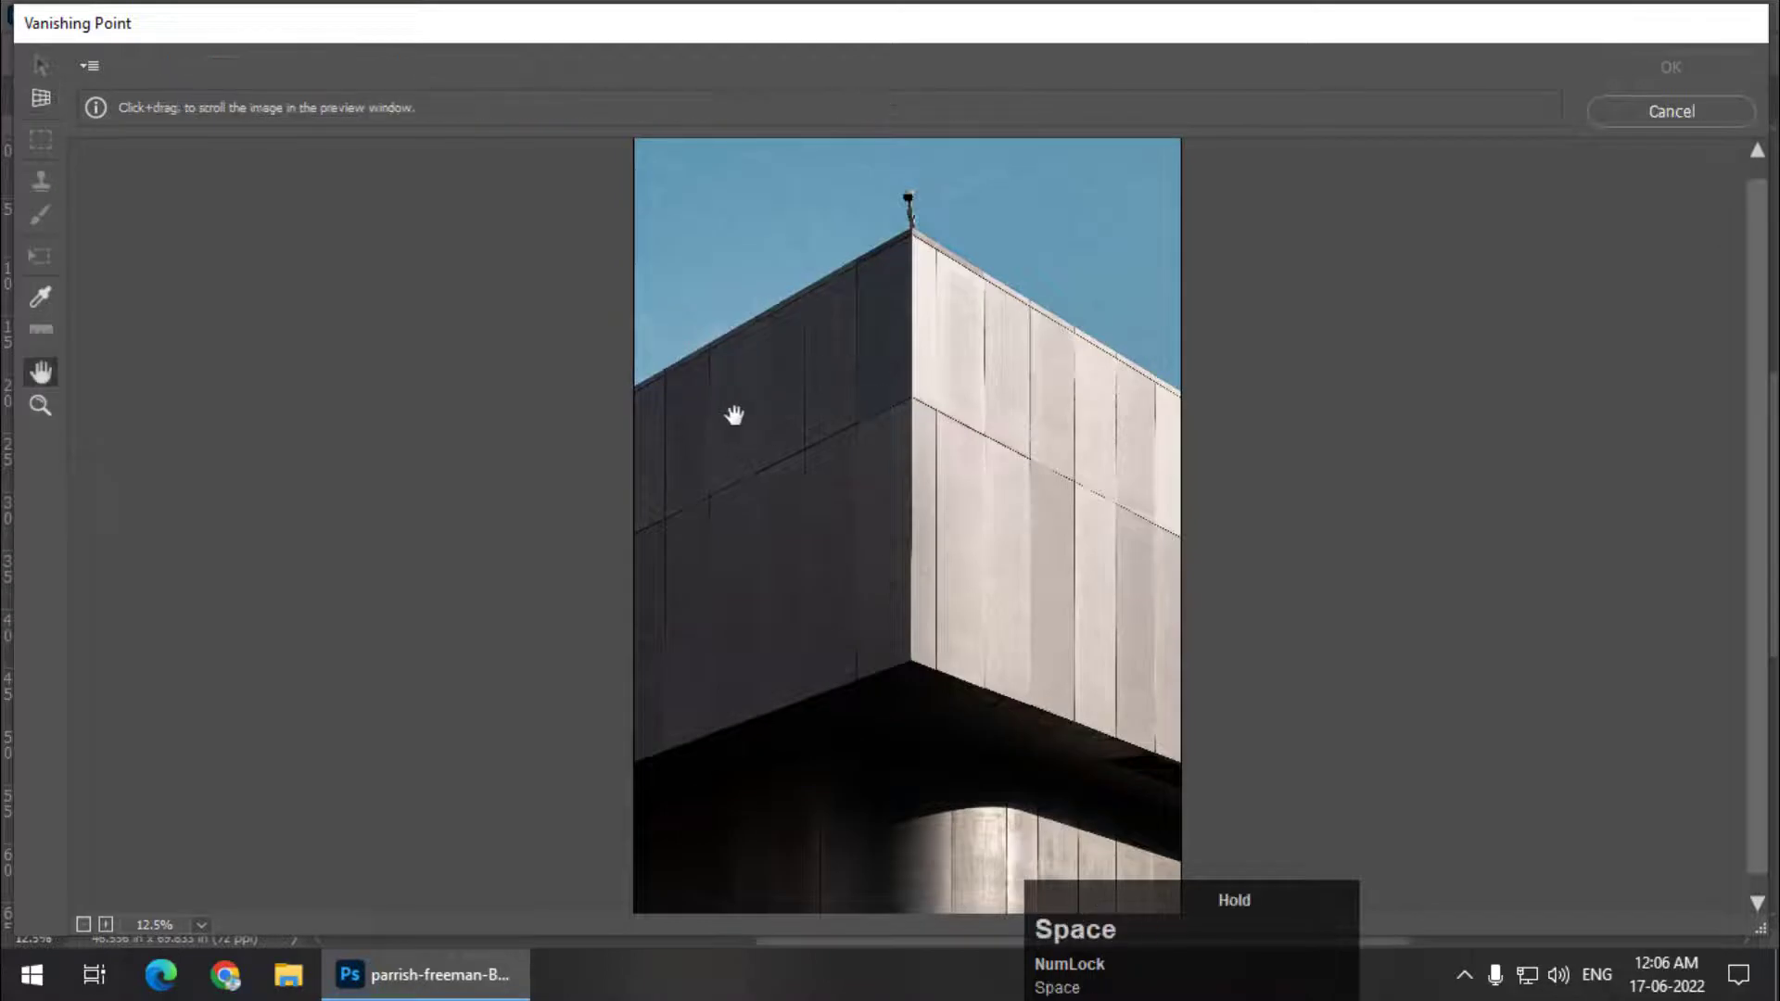
left_click(633, 385)
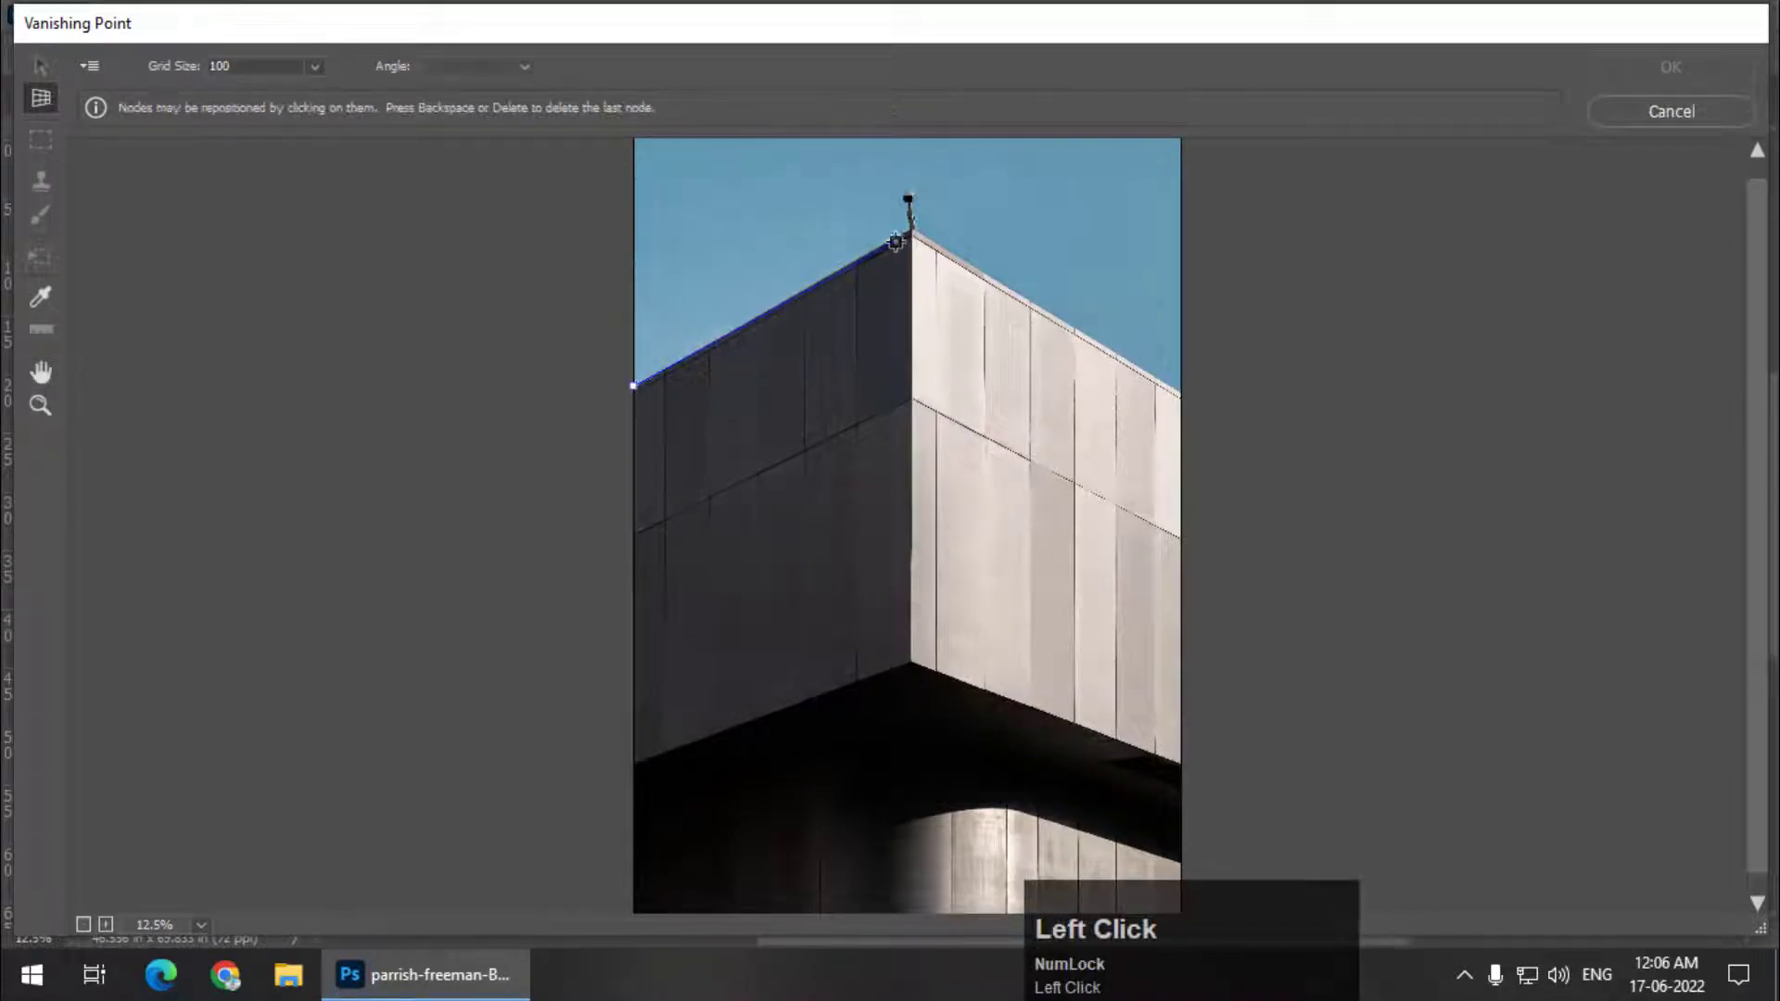
left_click(913, 230)
left_click(910, 661)
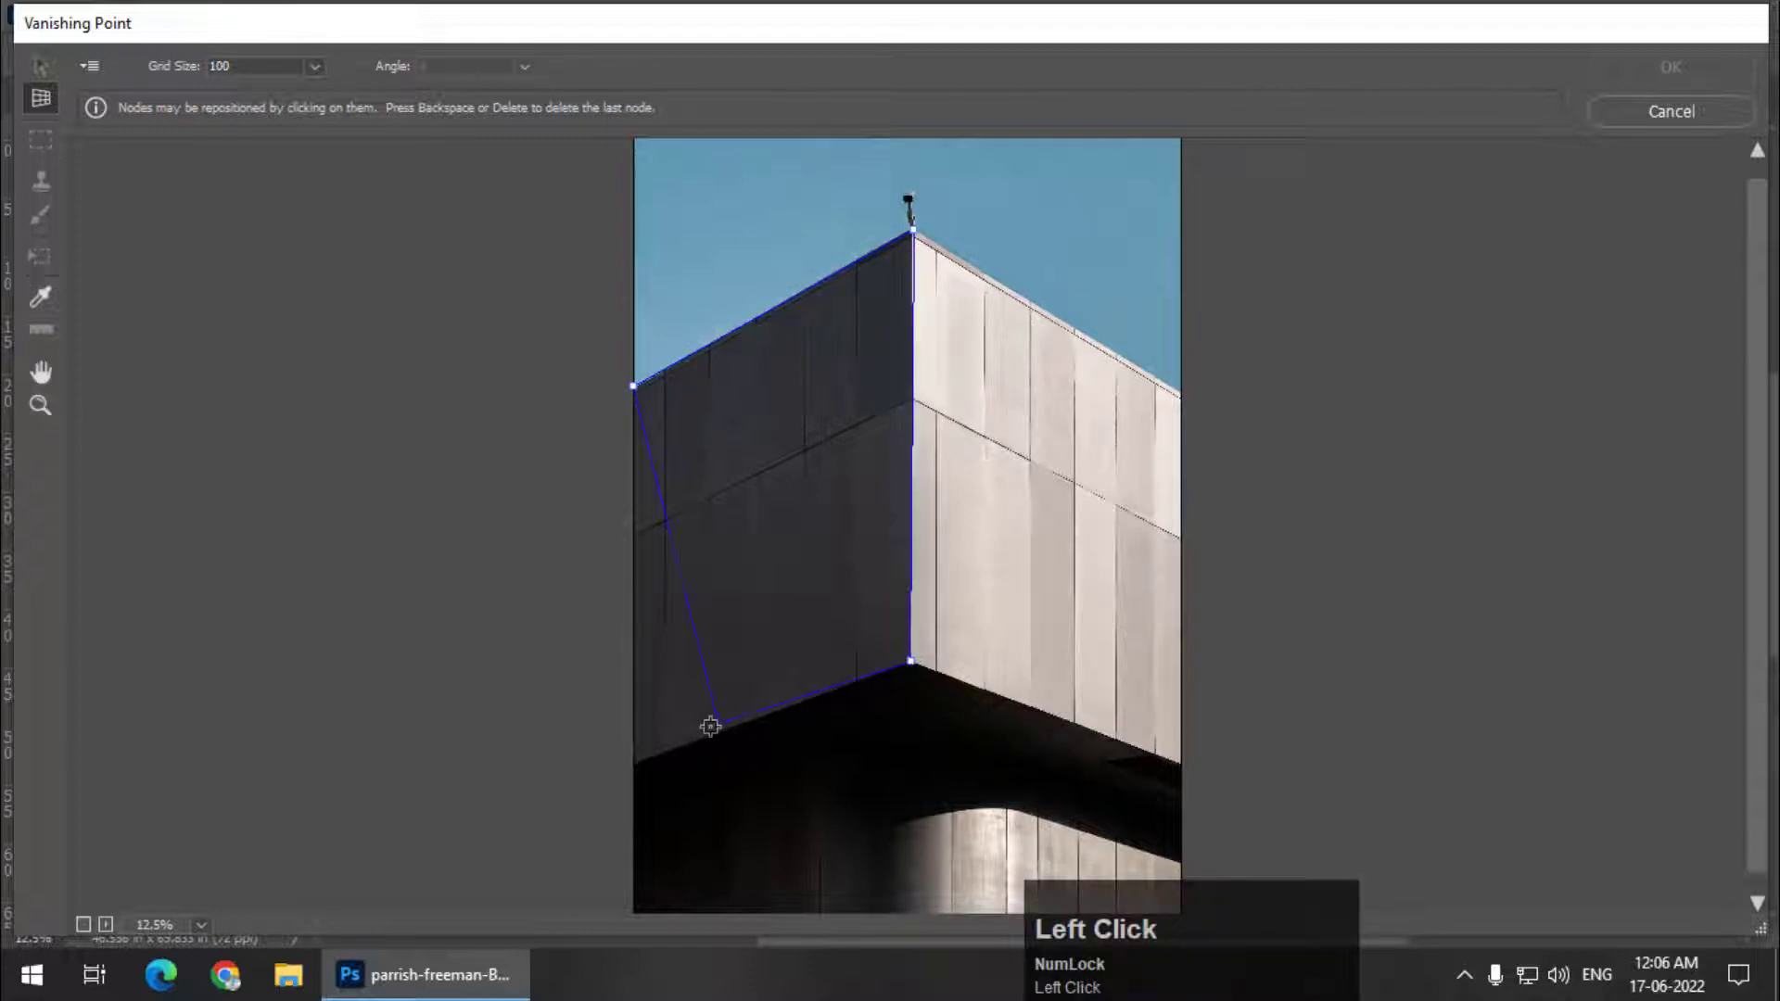
left_click(635, 765)
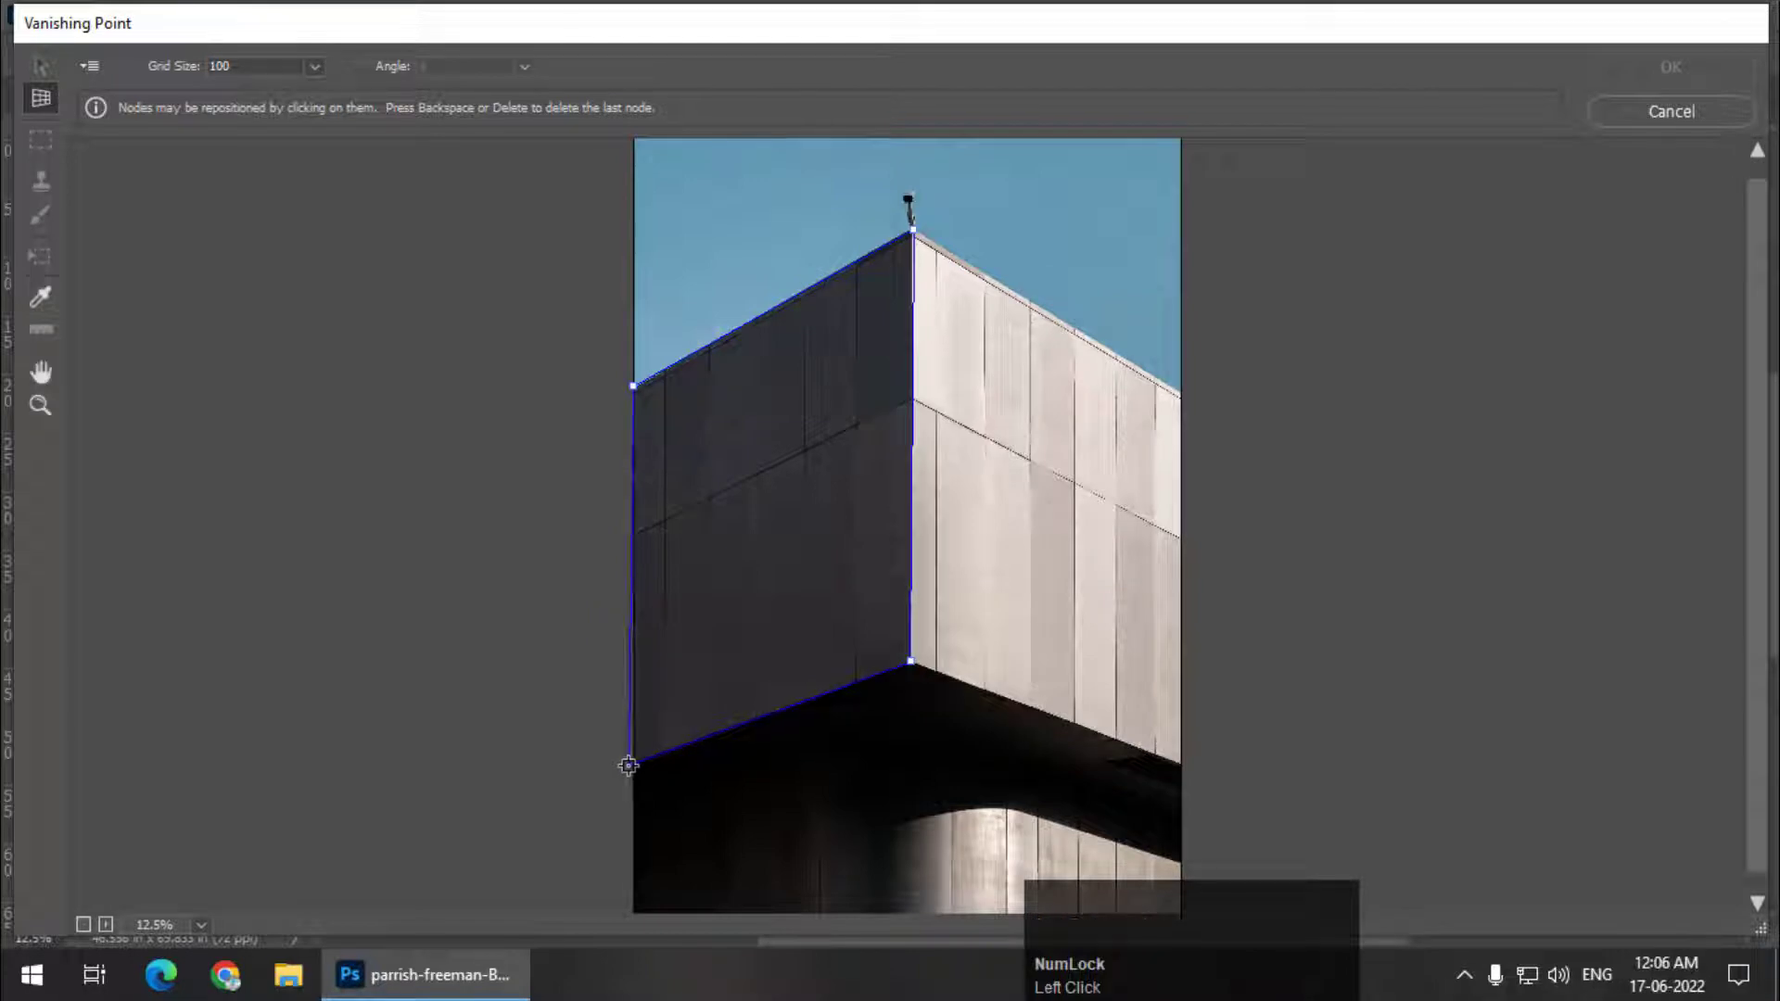
left_click(633, 765)
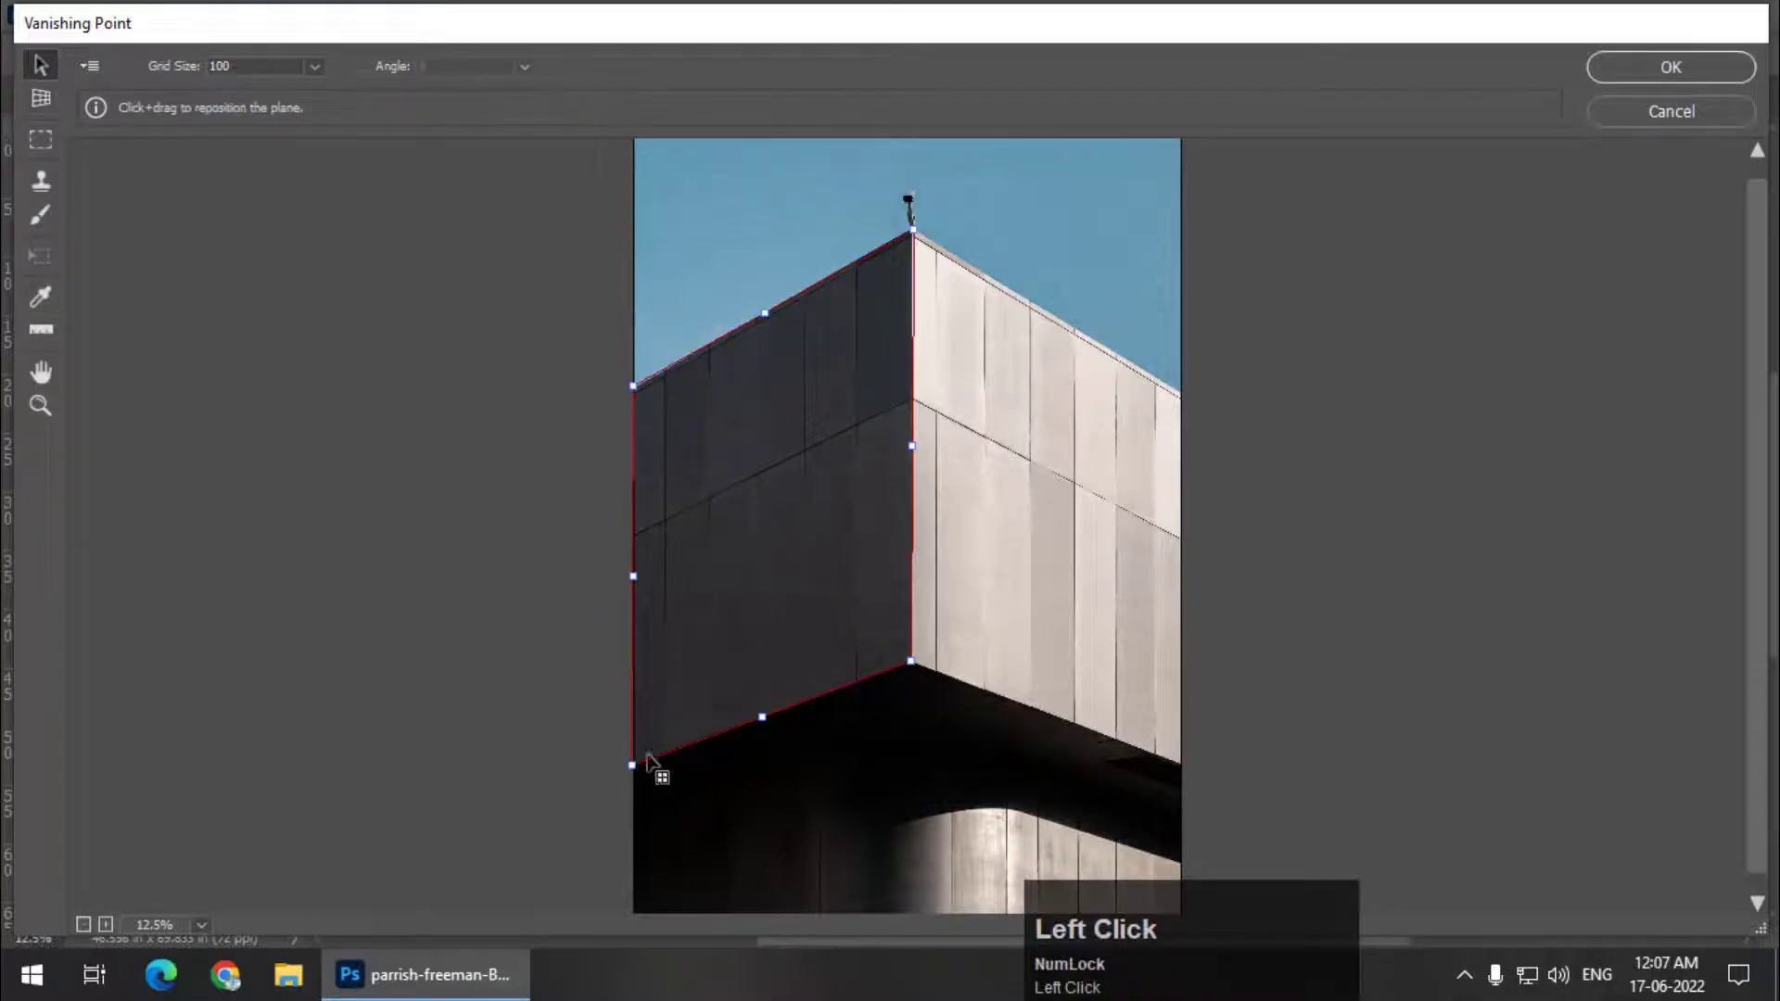
left_click(633, 387)
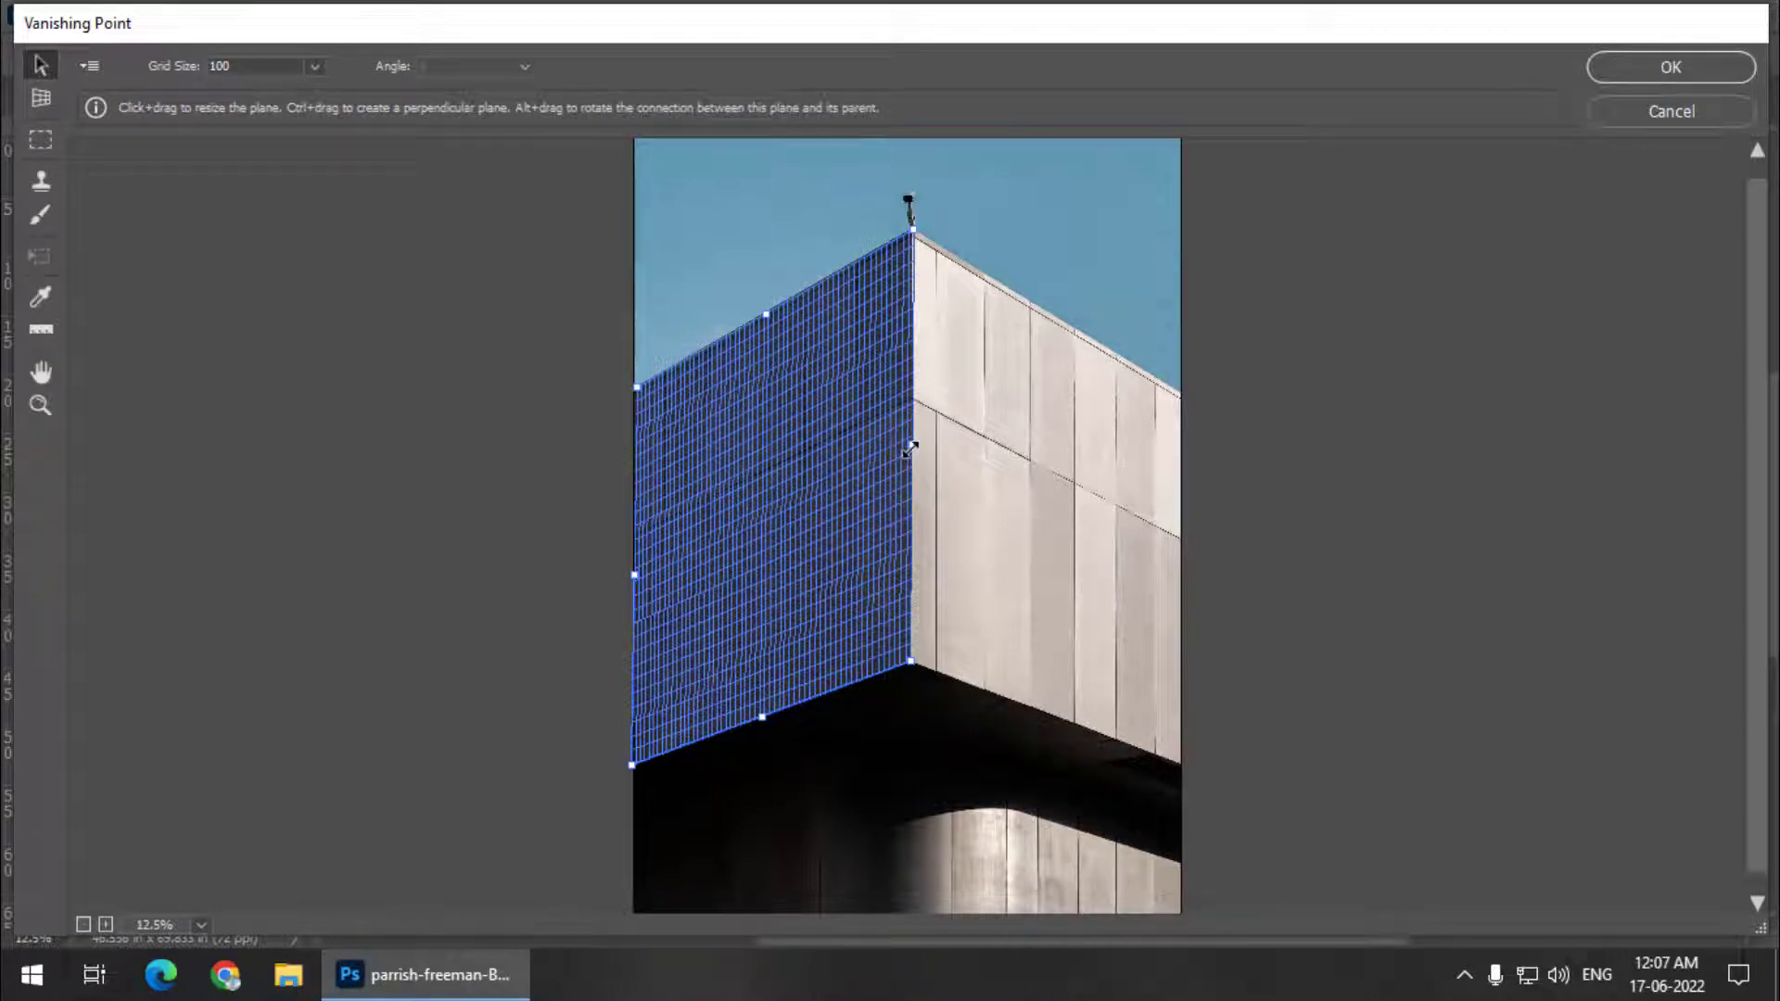
Extend a connected perspective plane over the building's light face, aligning its outer corners with the roofline and lower edge.
left_click_drag(910, 450, 1176, 543)
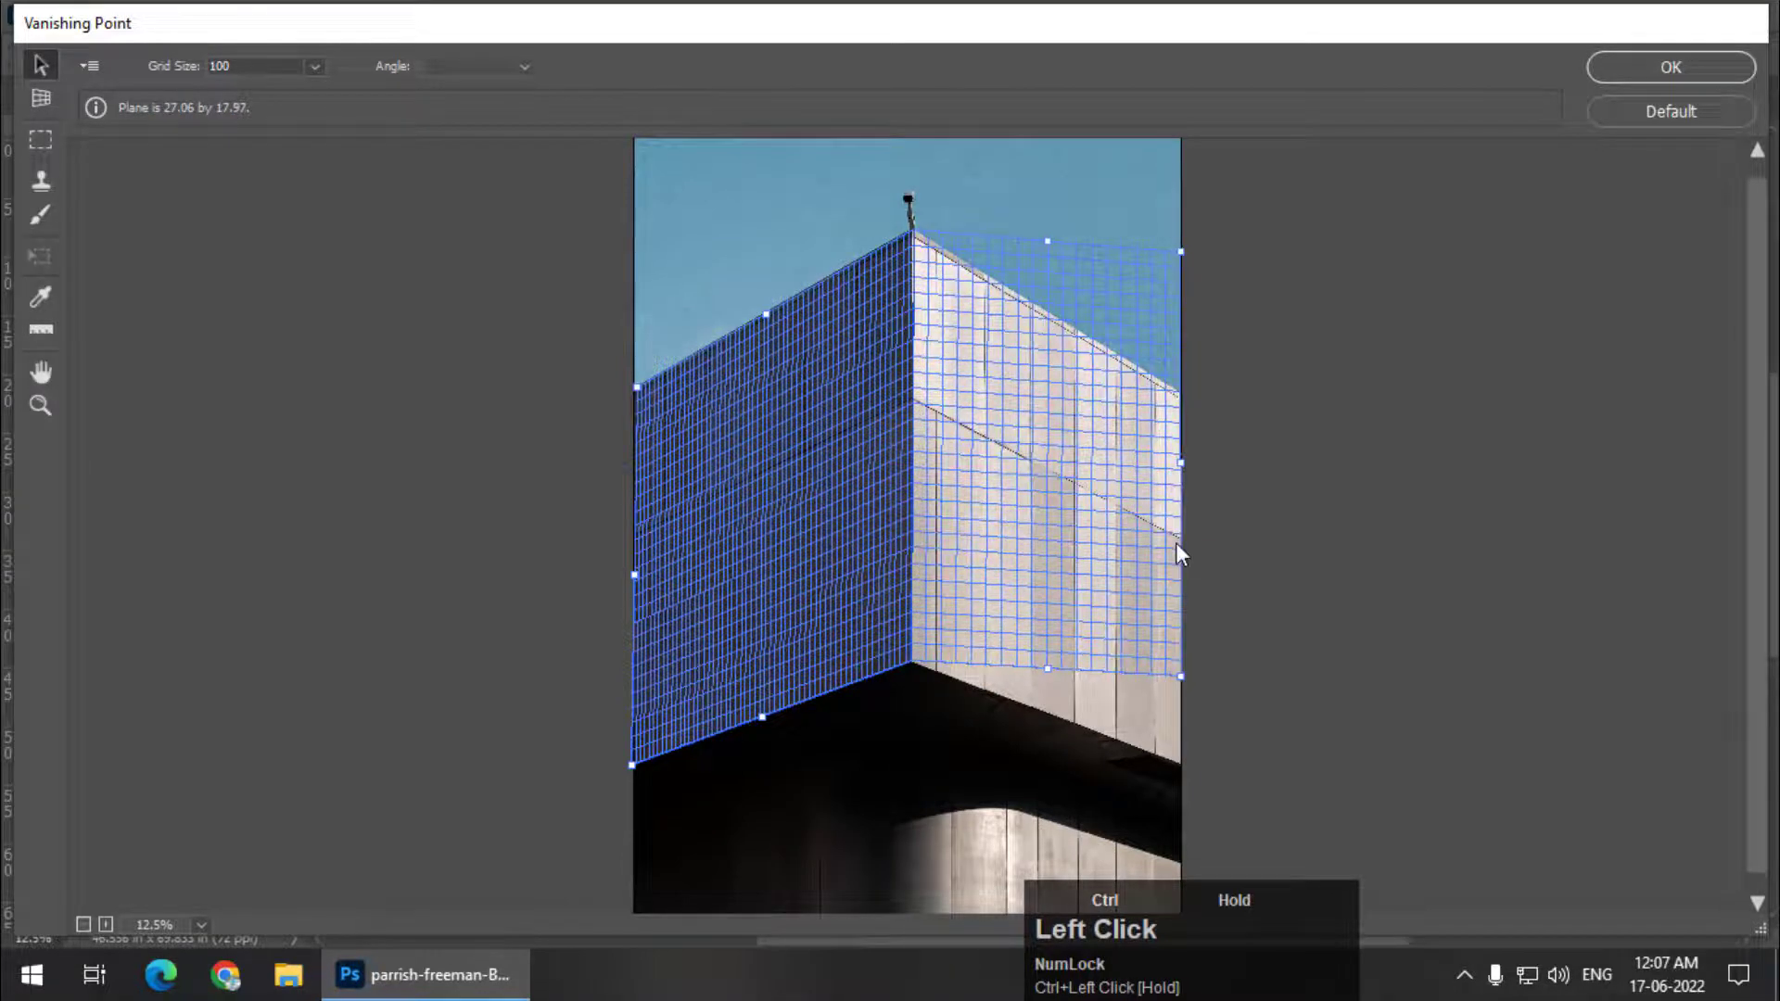
left_click_drag(1178, 252, 1179, 393)
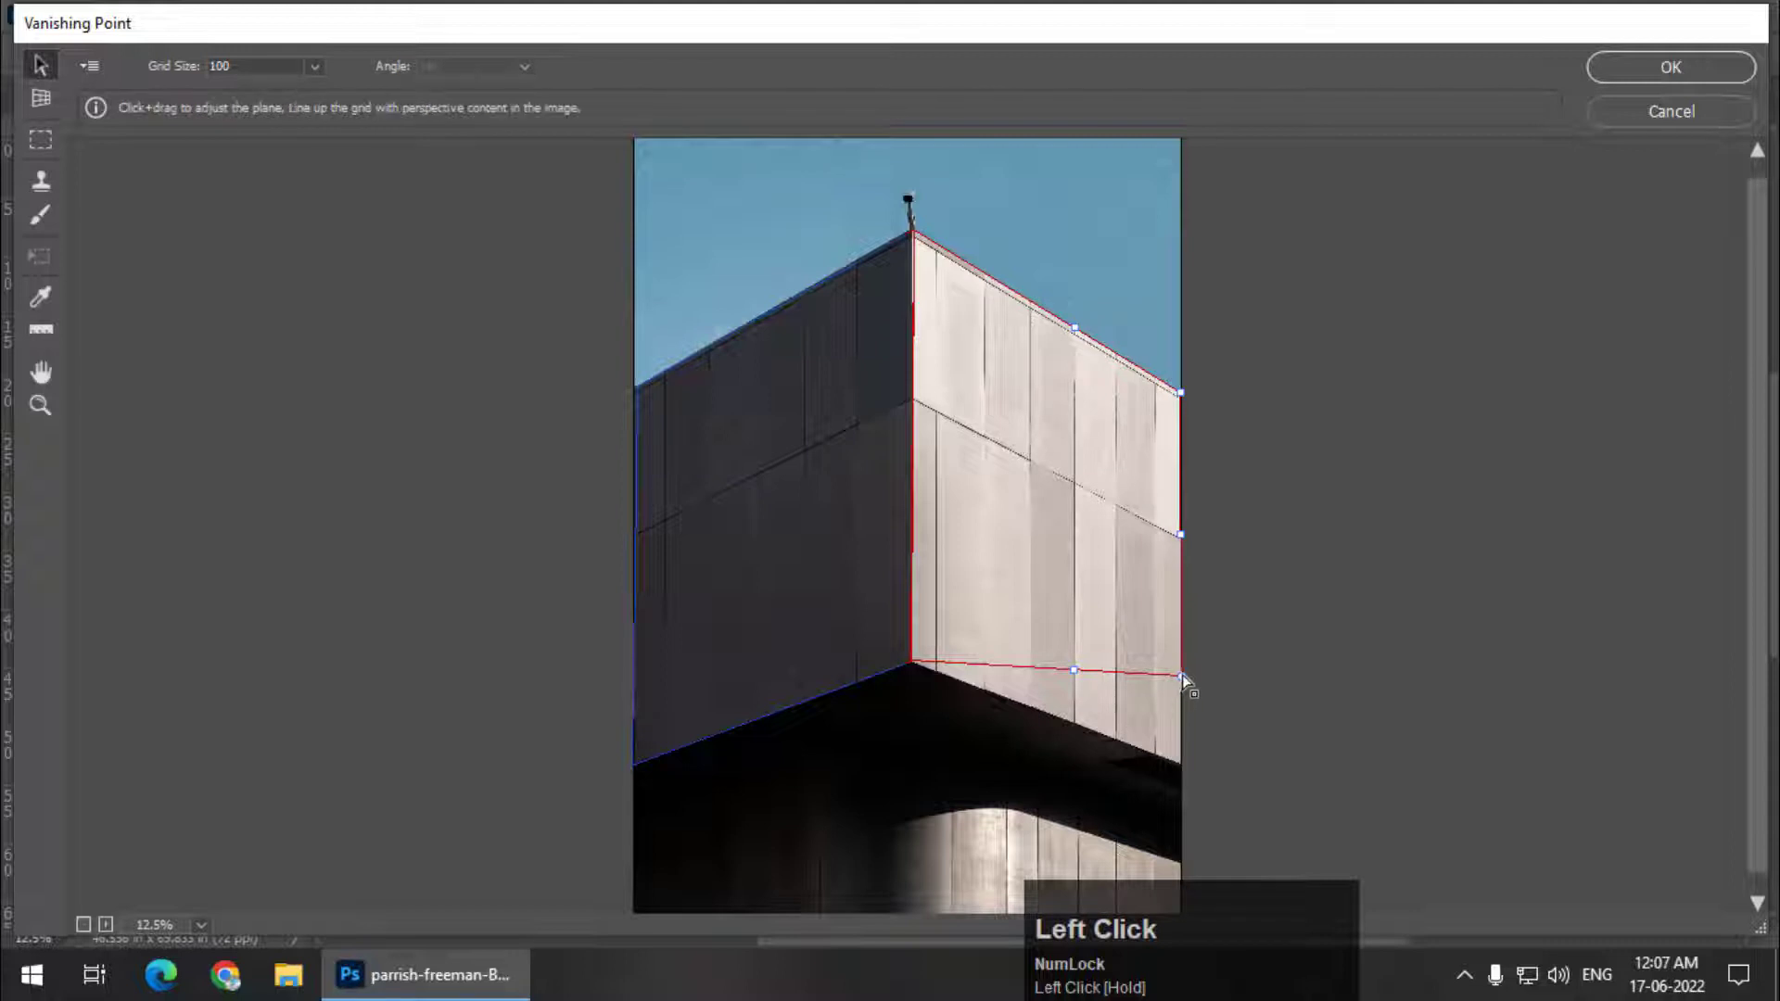
left_click_drag(1181, 676, 1178, 768)
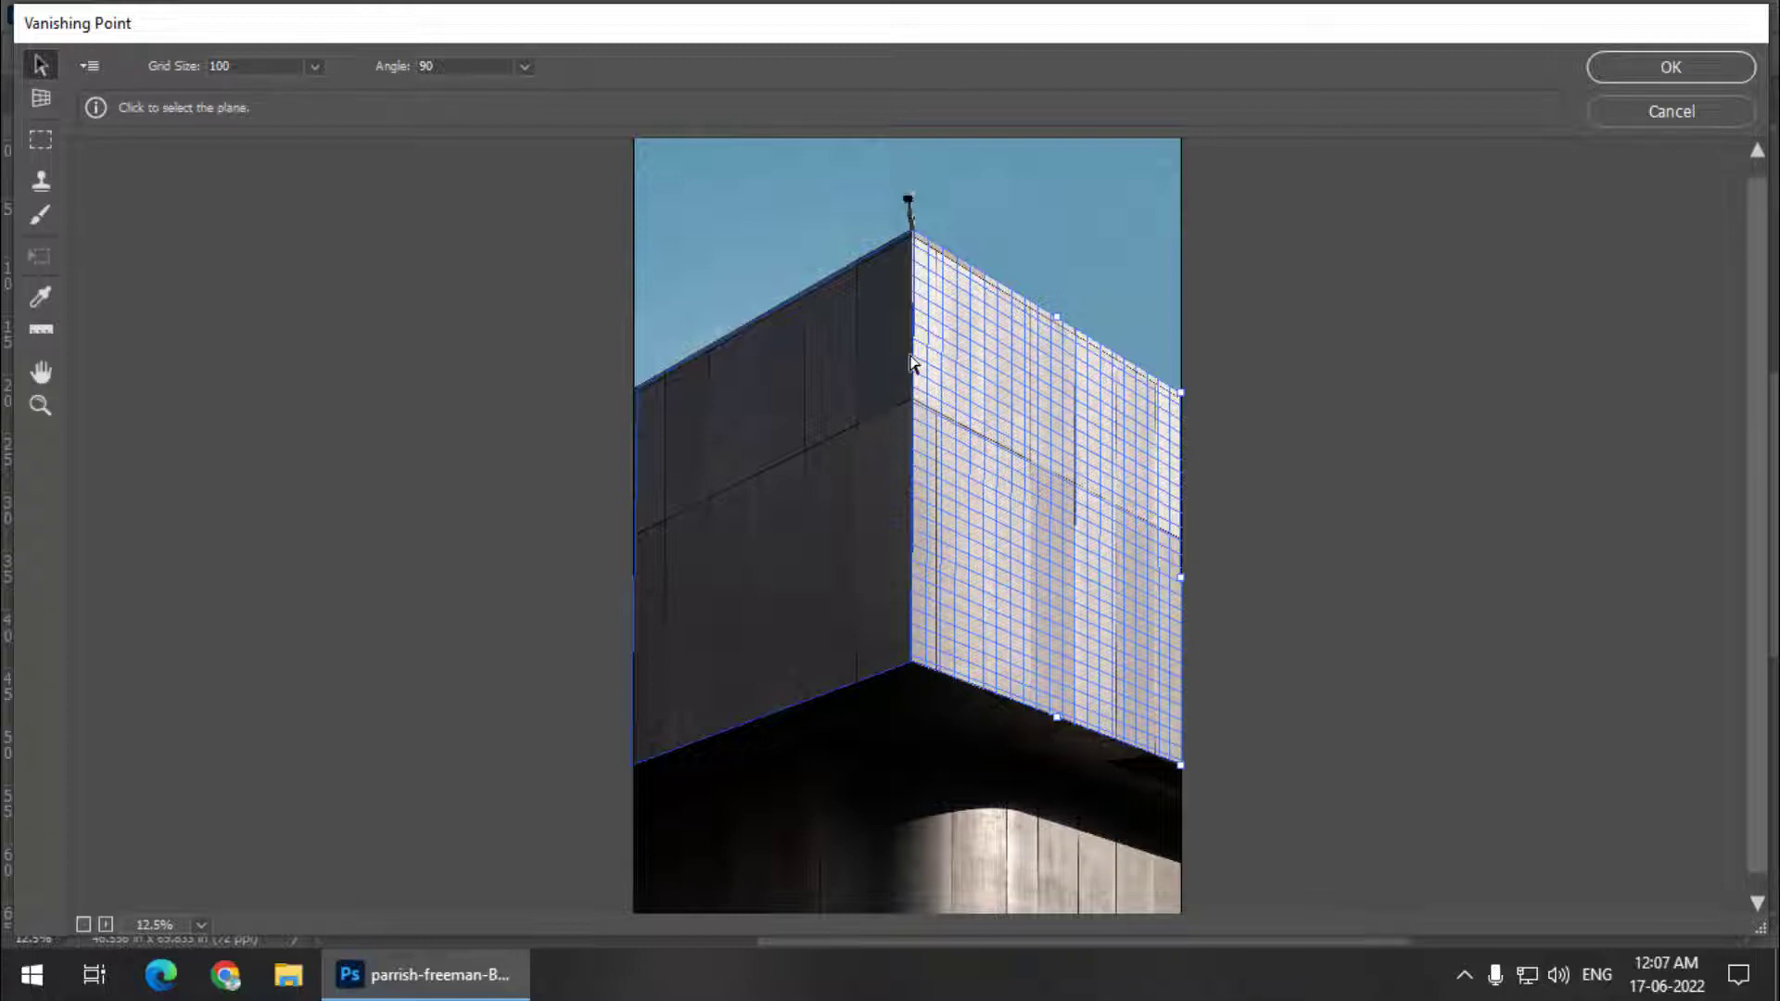
Paste the copied PHOTOSHOP text into the Vanishing Point filter.
key("ctrl")
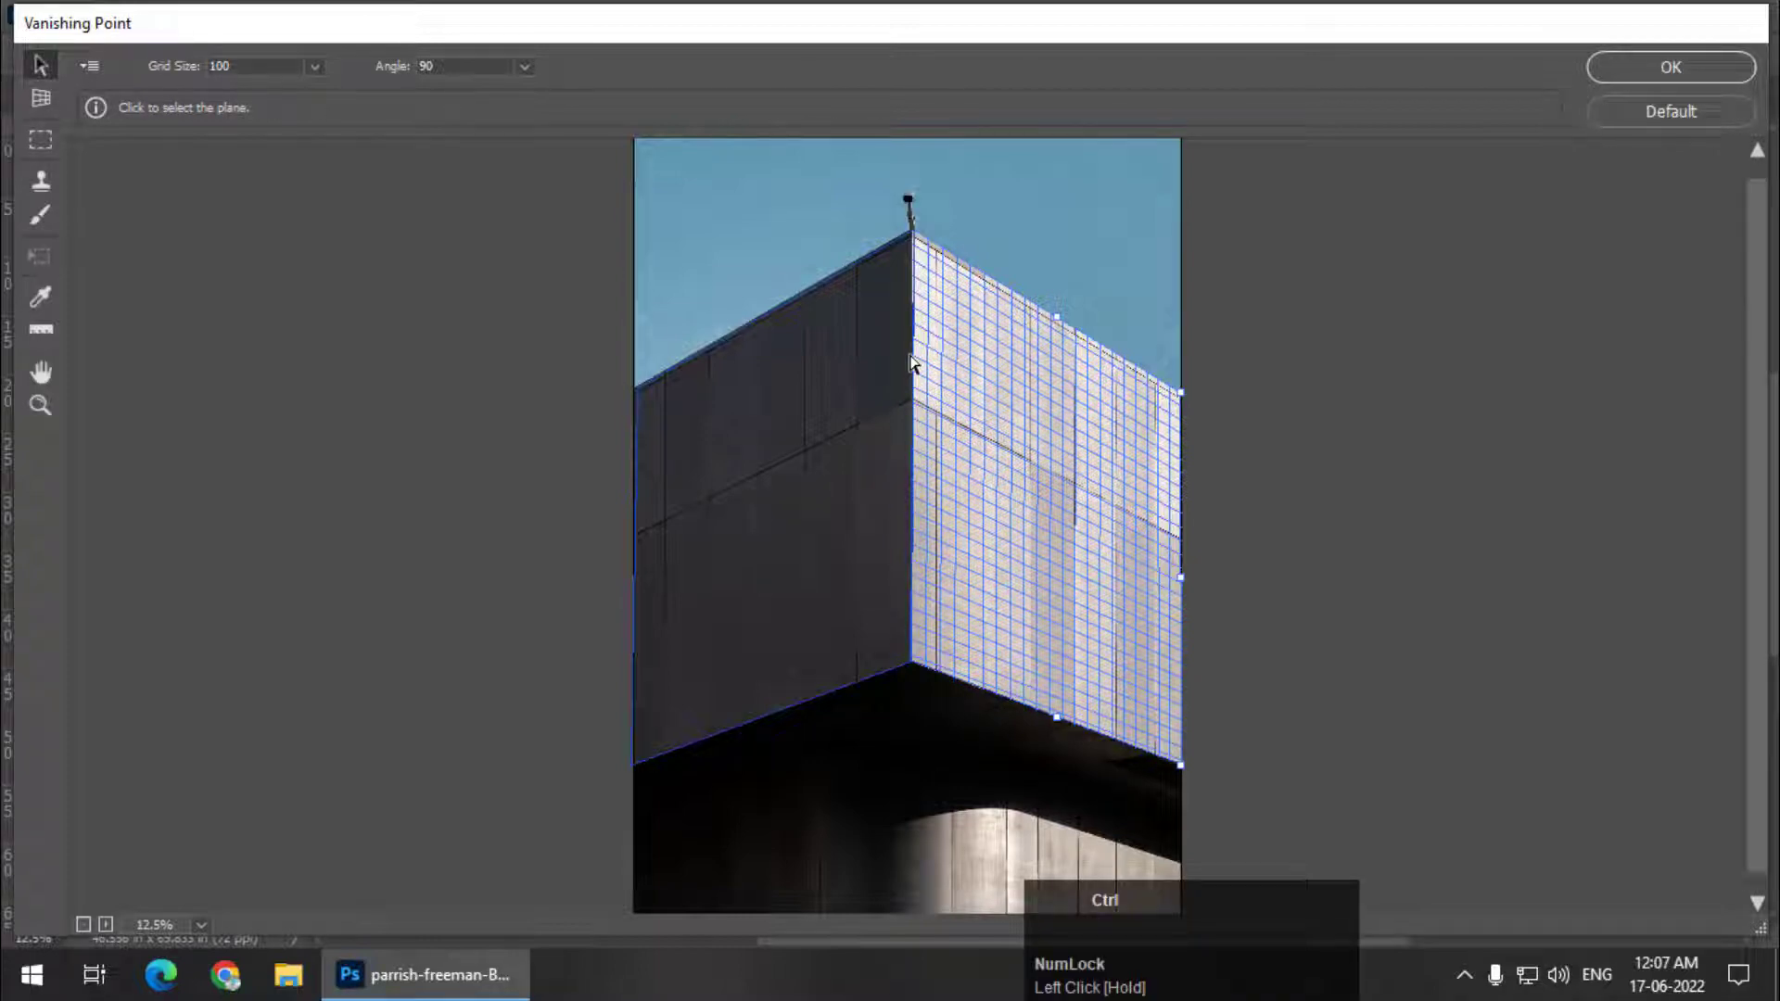
key("ctrl+v")
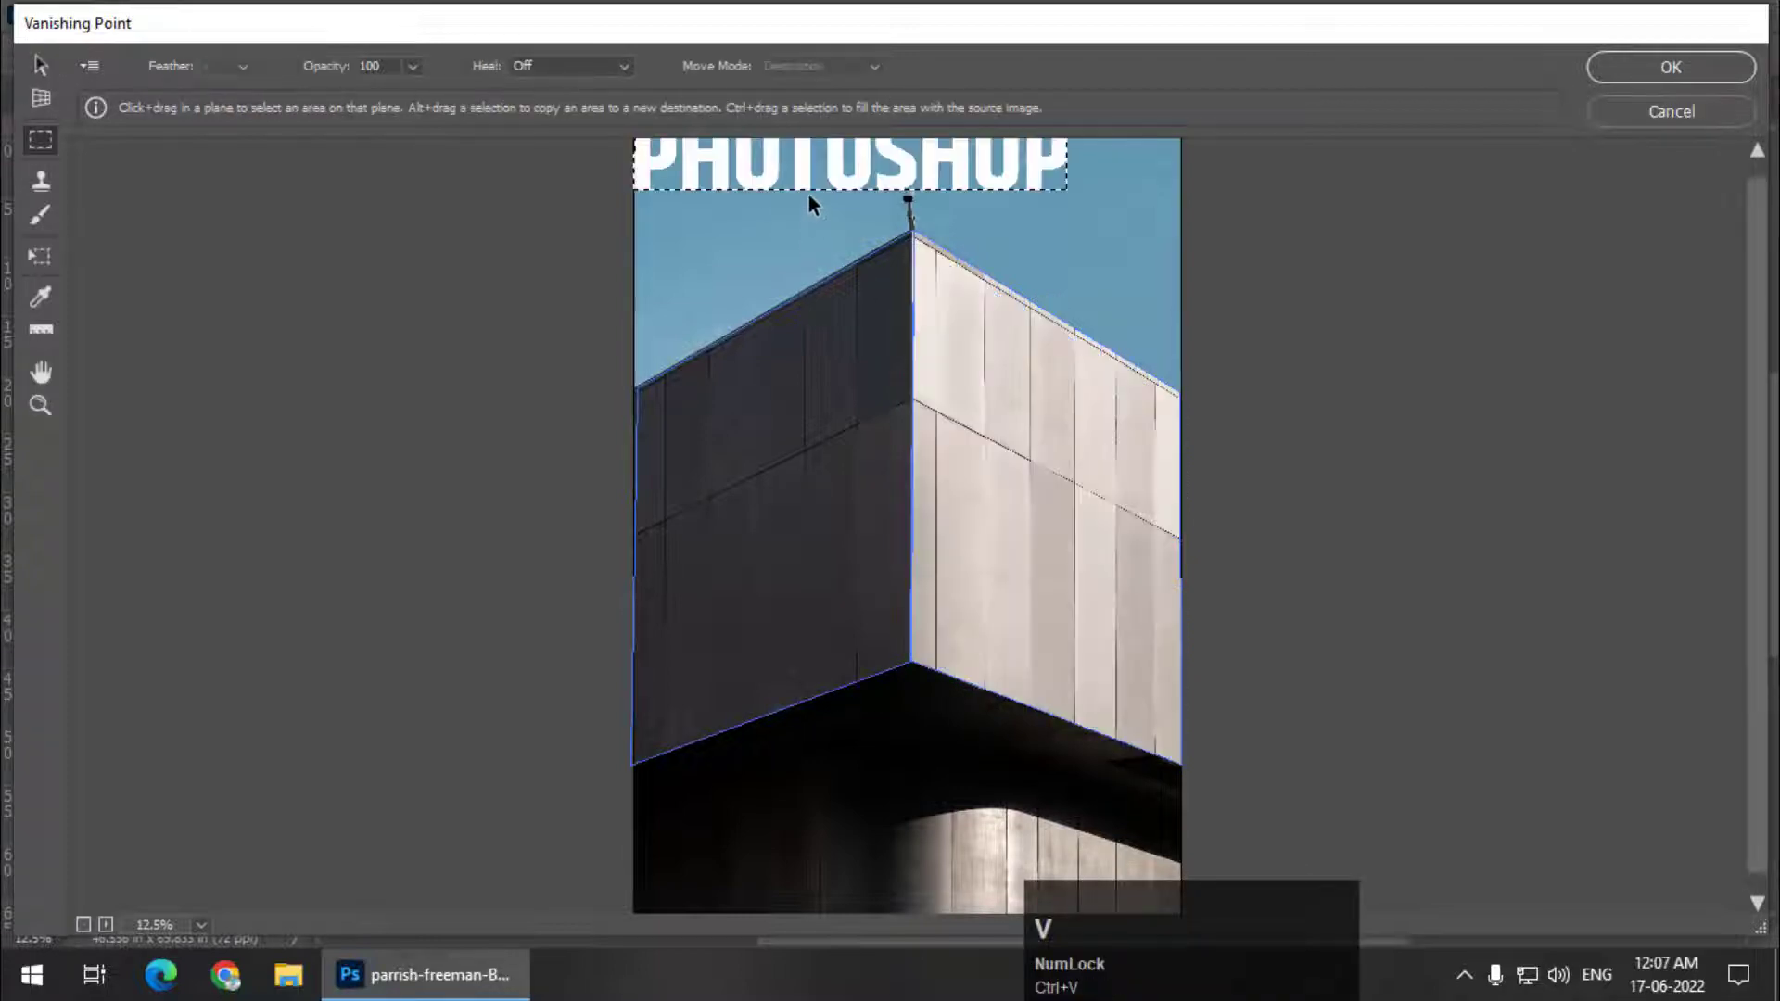
left_click(799, 176)
left_click_drag(799, 176, 848, 476)
key("alt+shift")
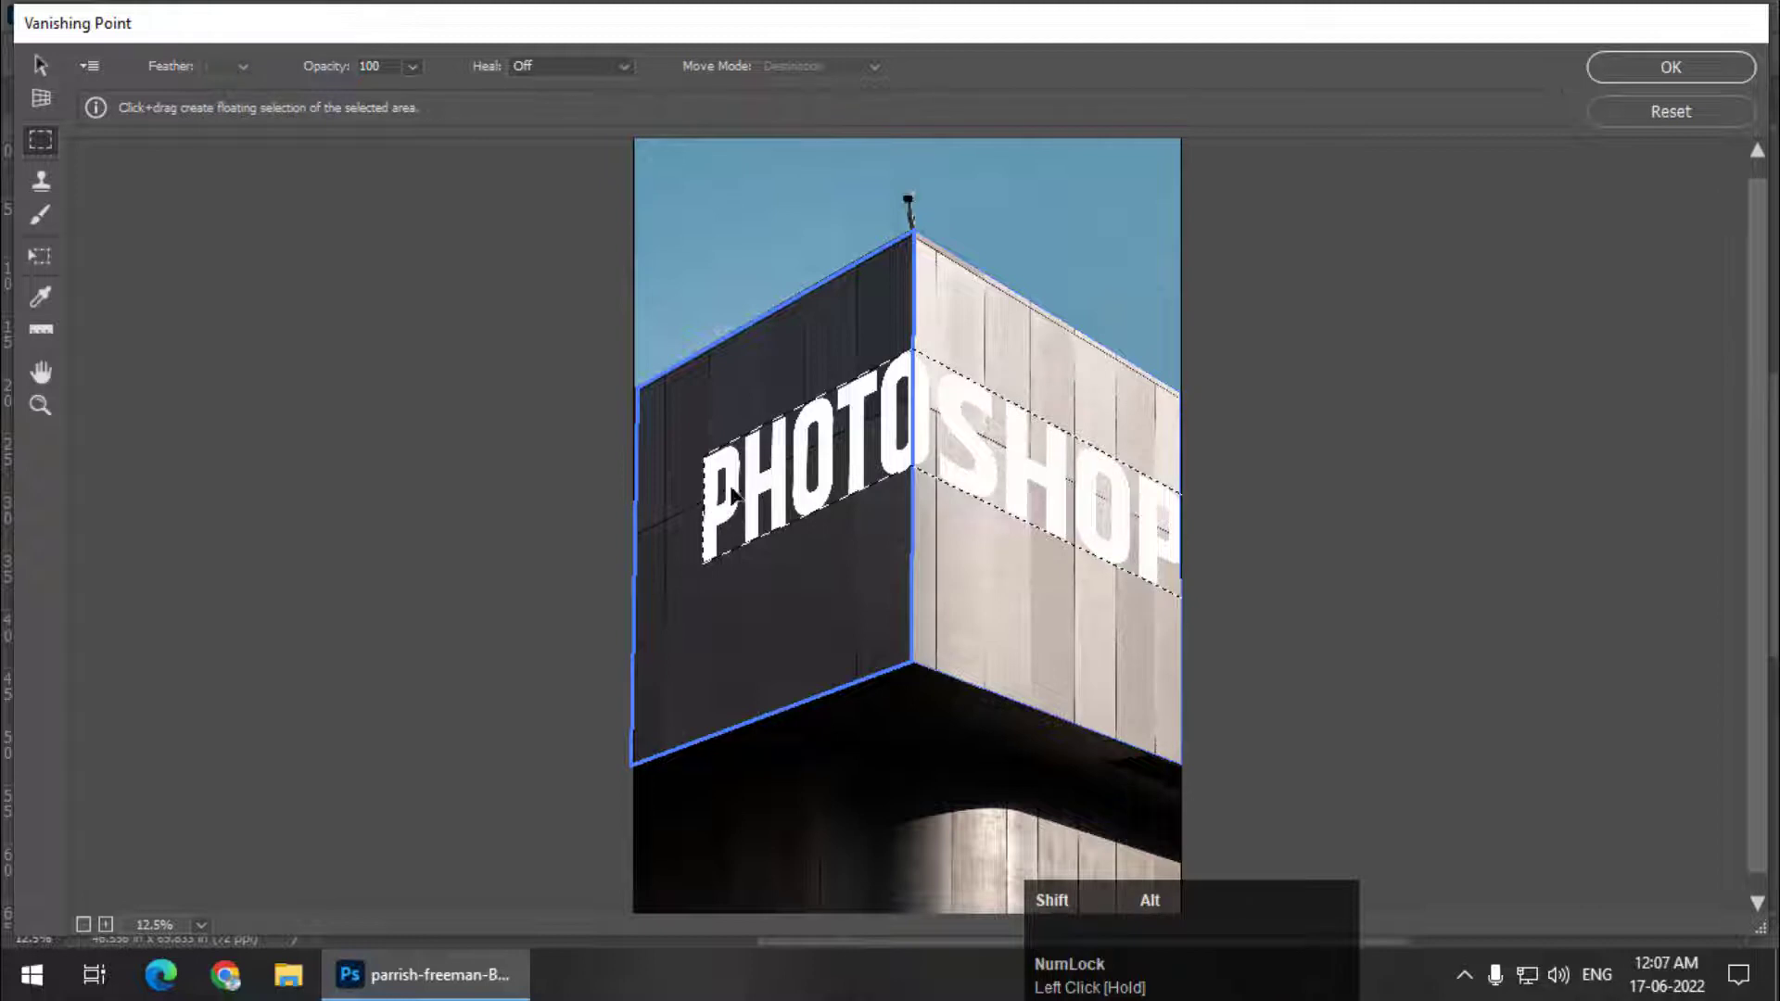
key("t")
left_click(751, 430)
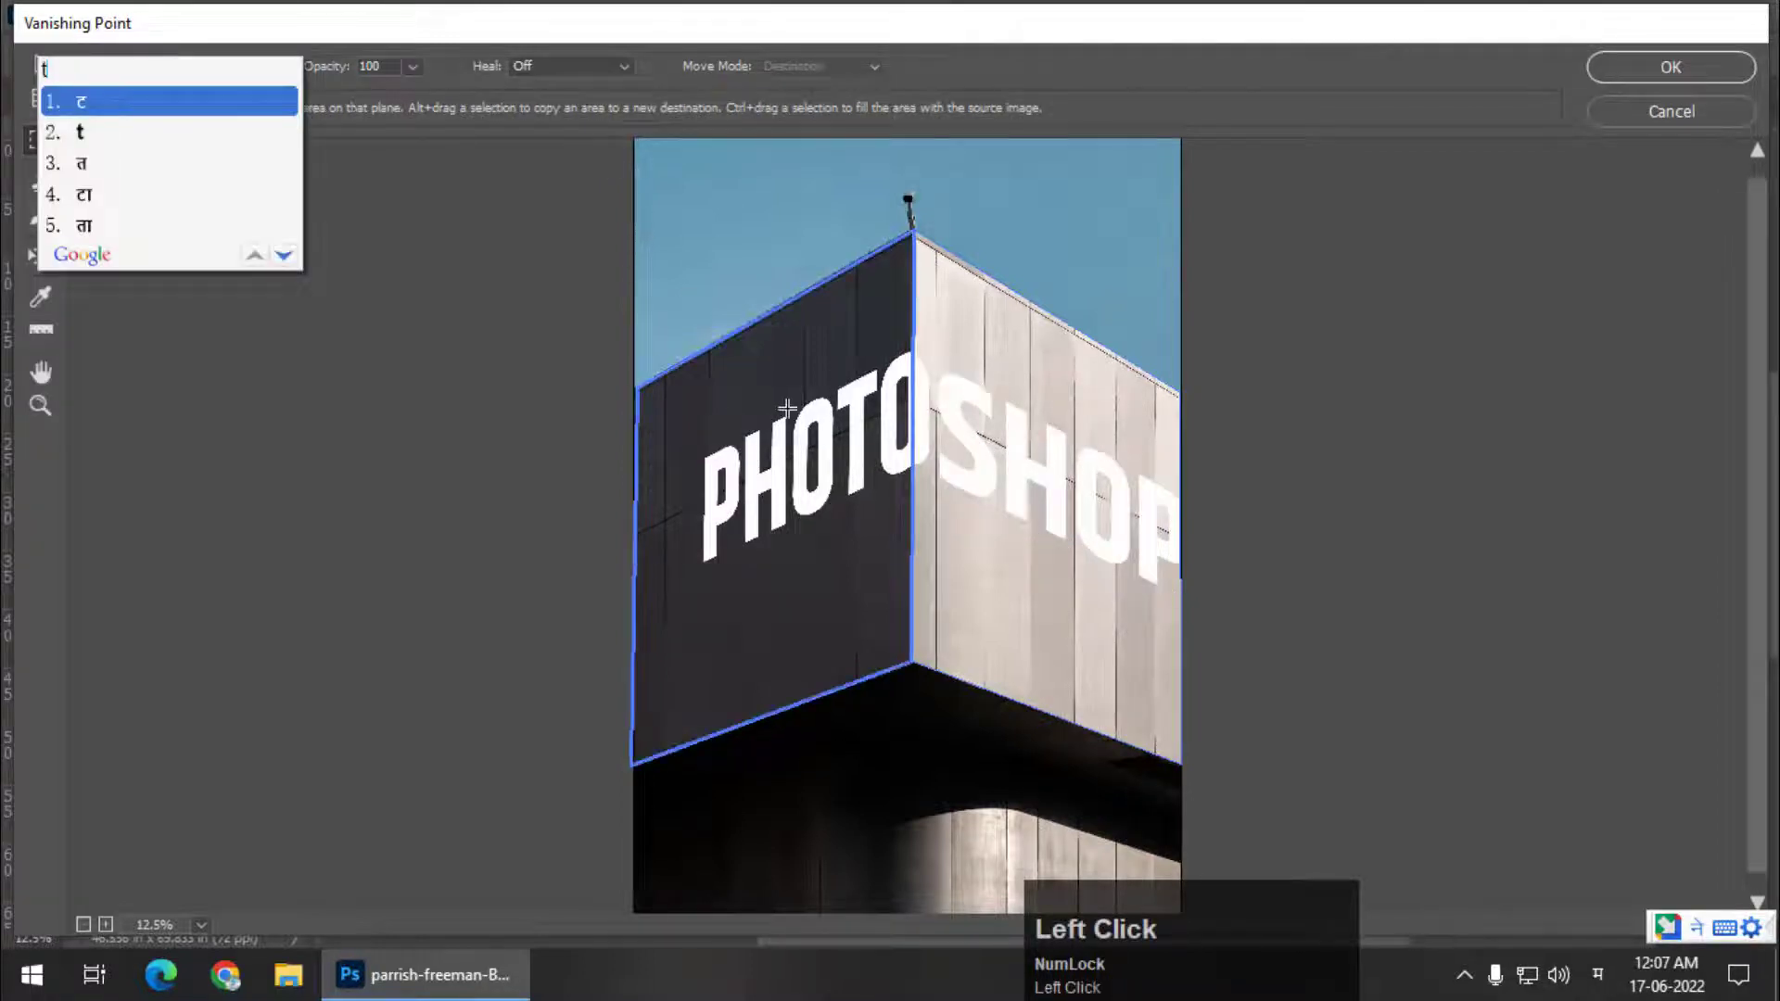
key("super+space")
key("super+space")
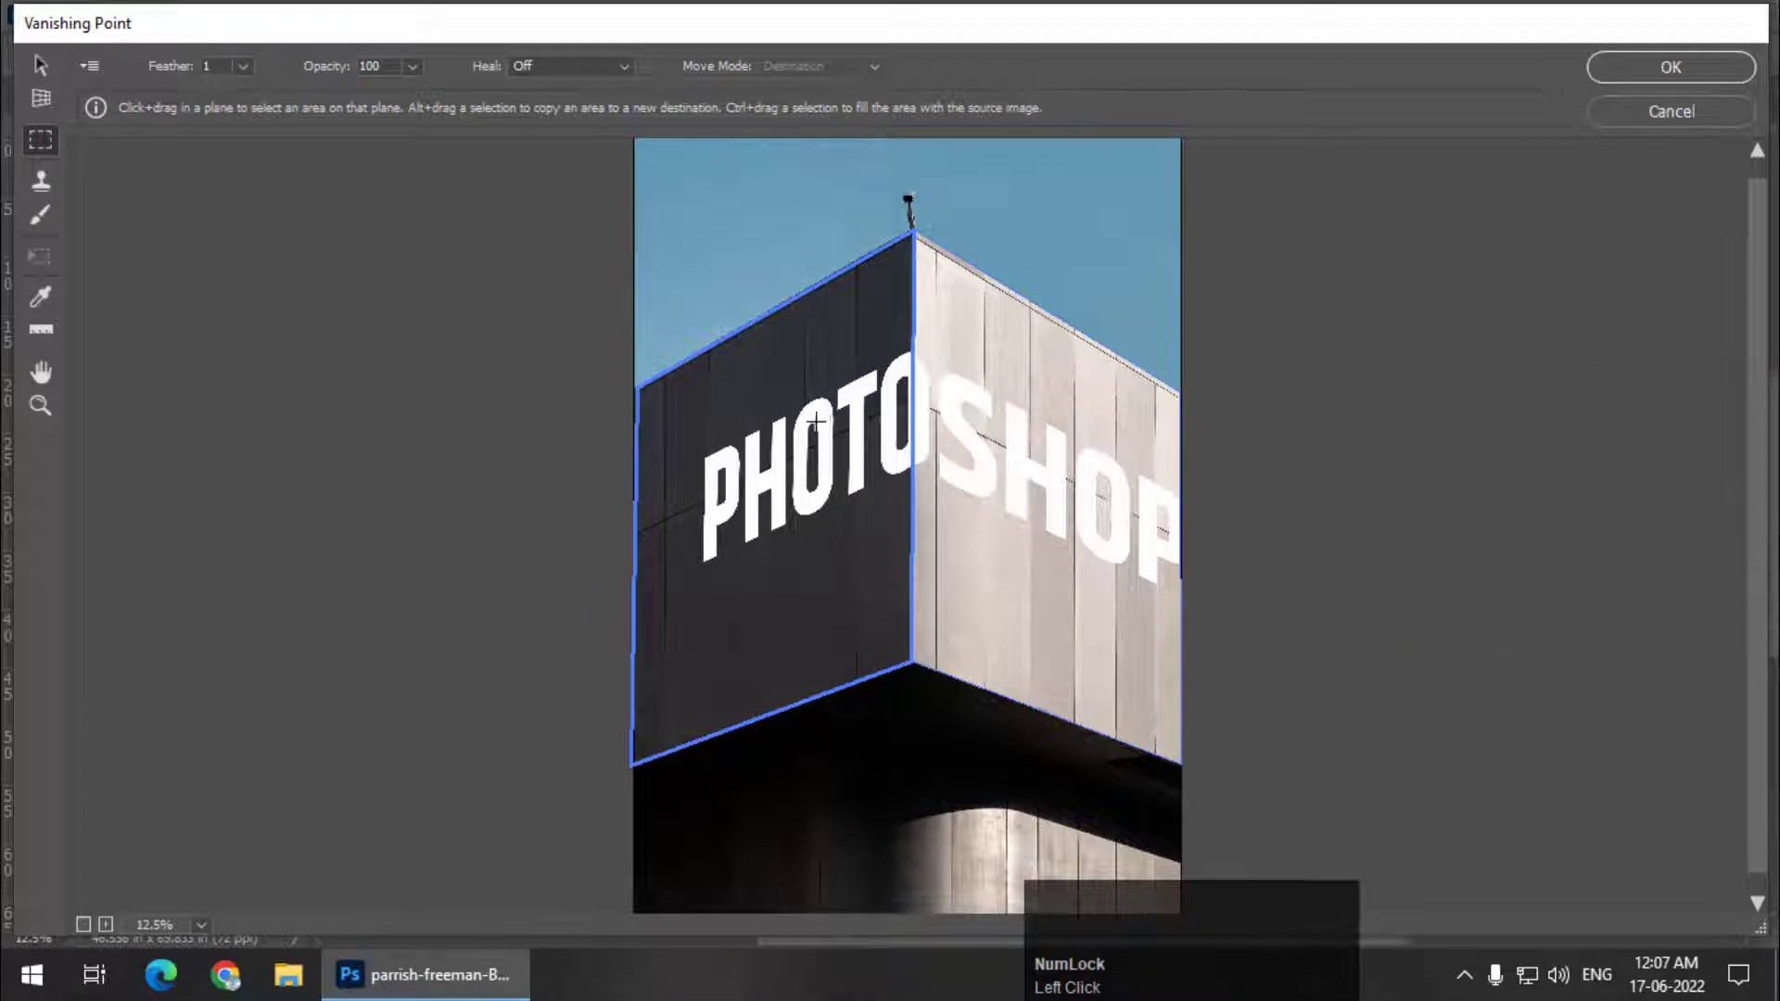
key("t")
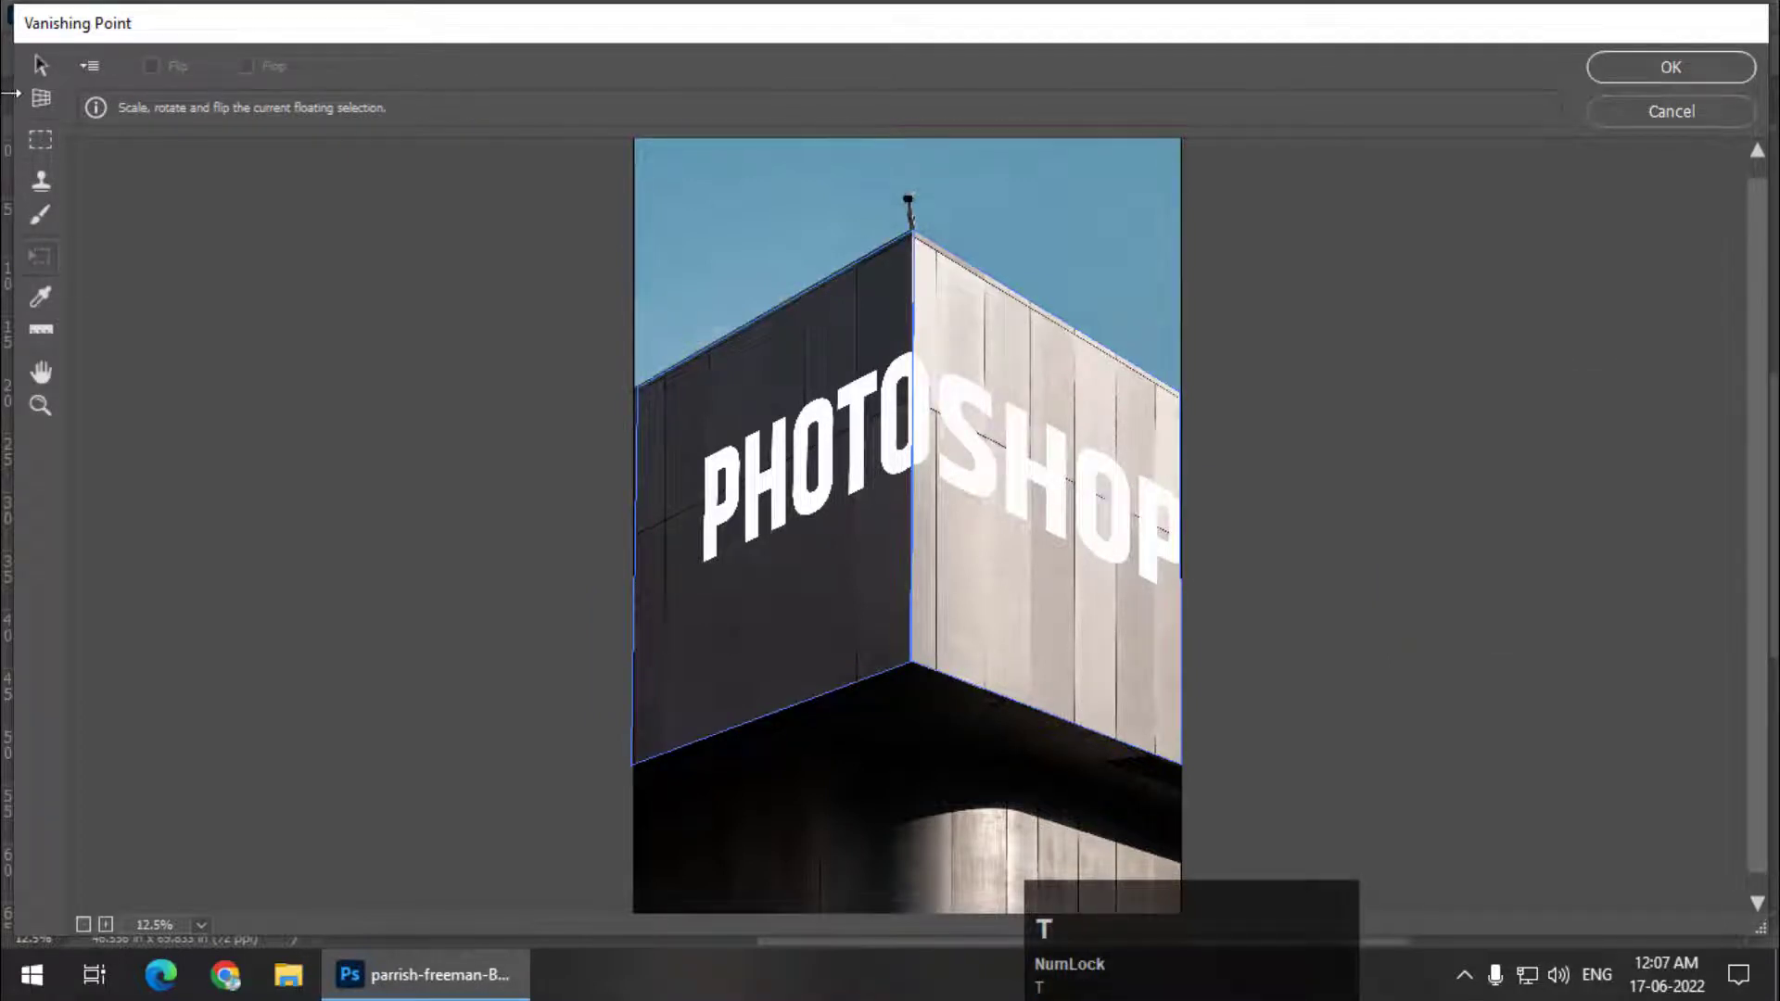
left_click(41, 67)
key("t")
left_click(849, 411)
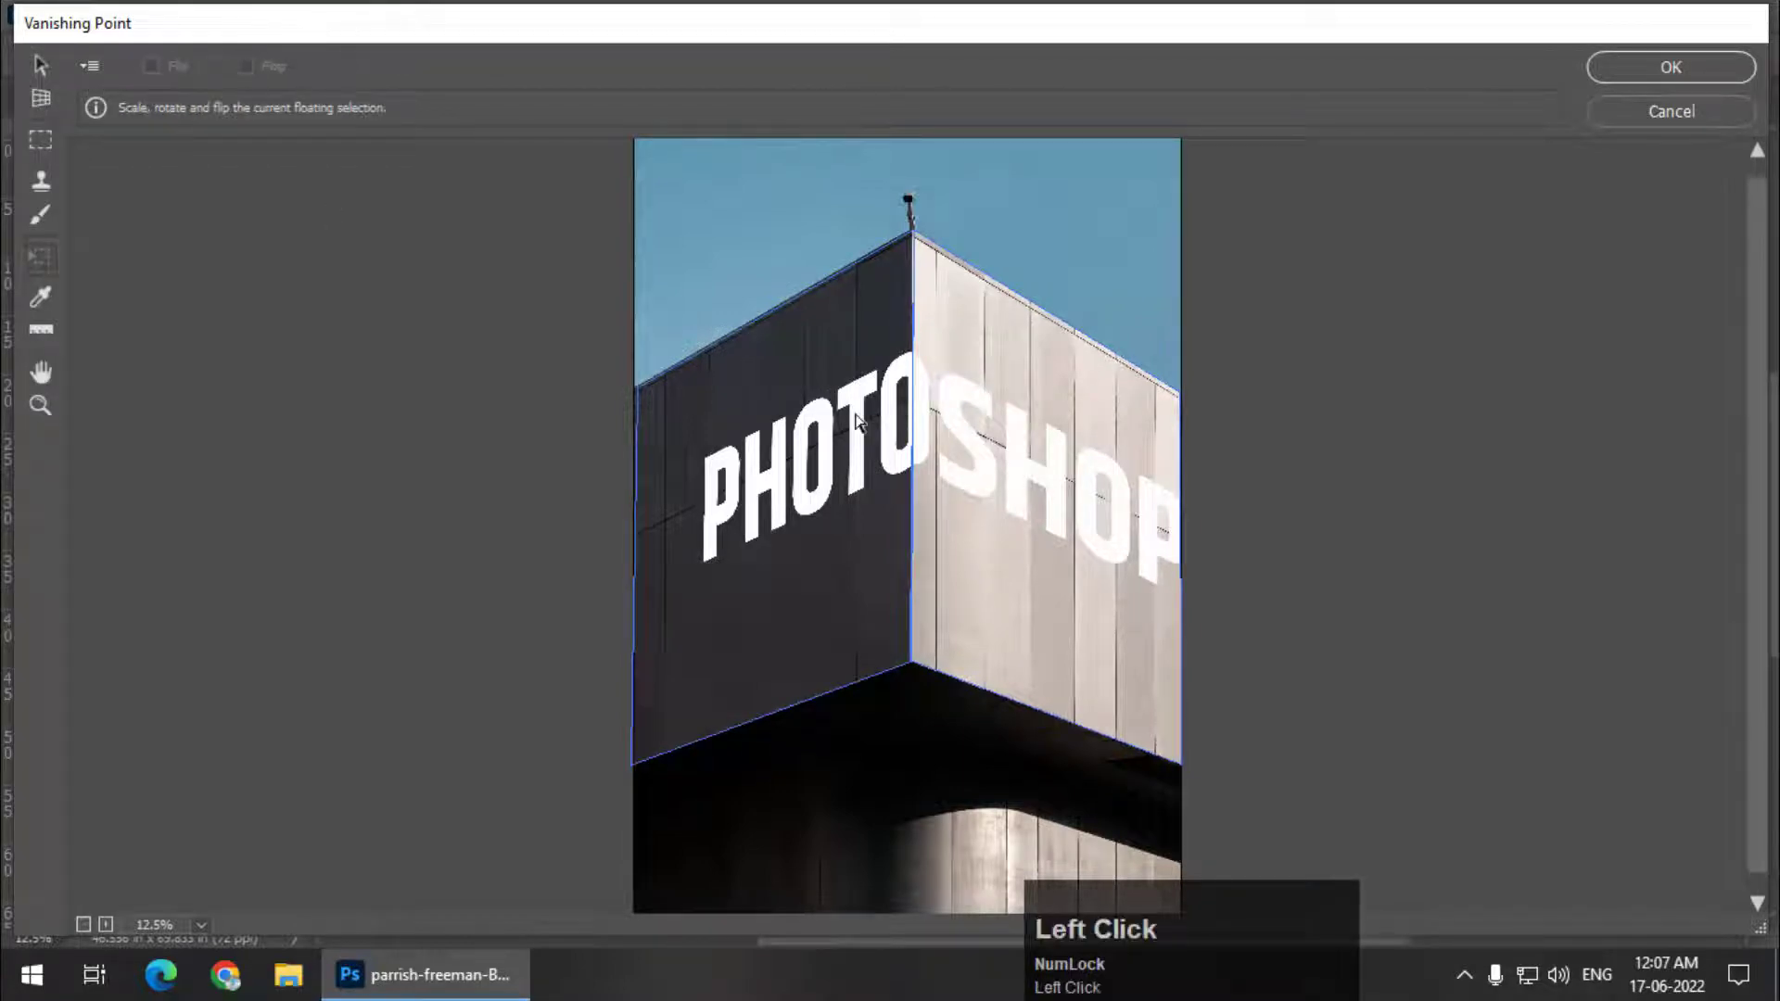
left_click_drag(816, 427, 999, 418)
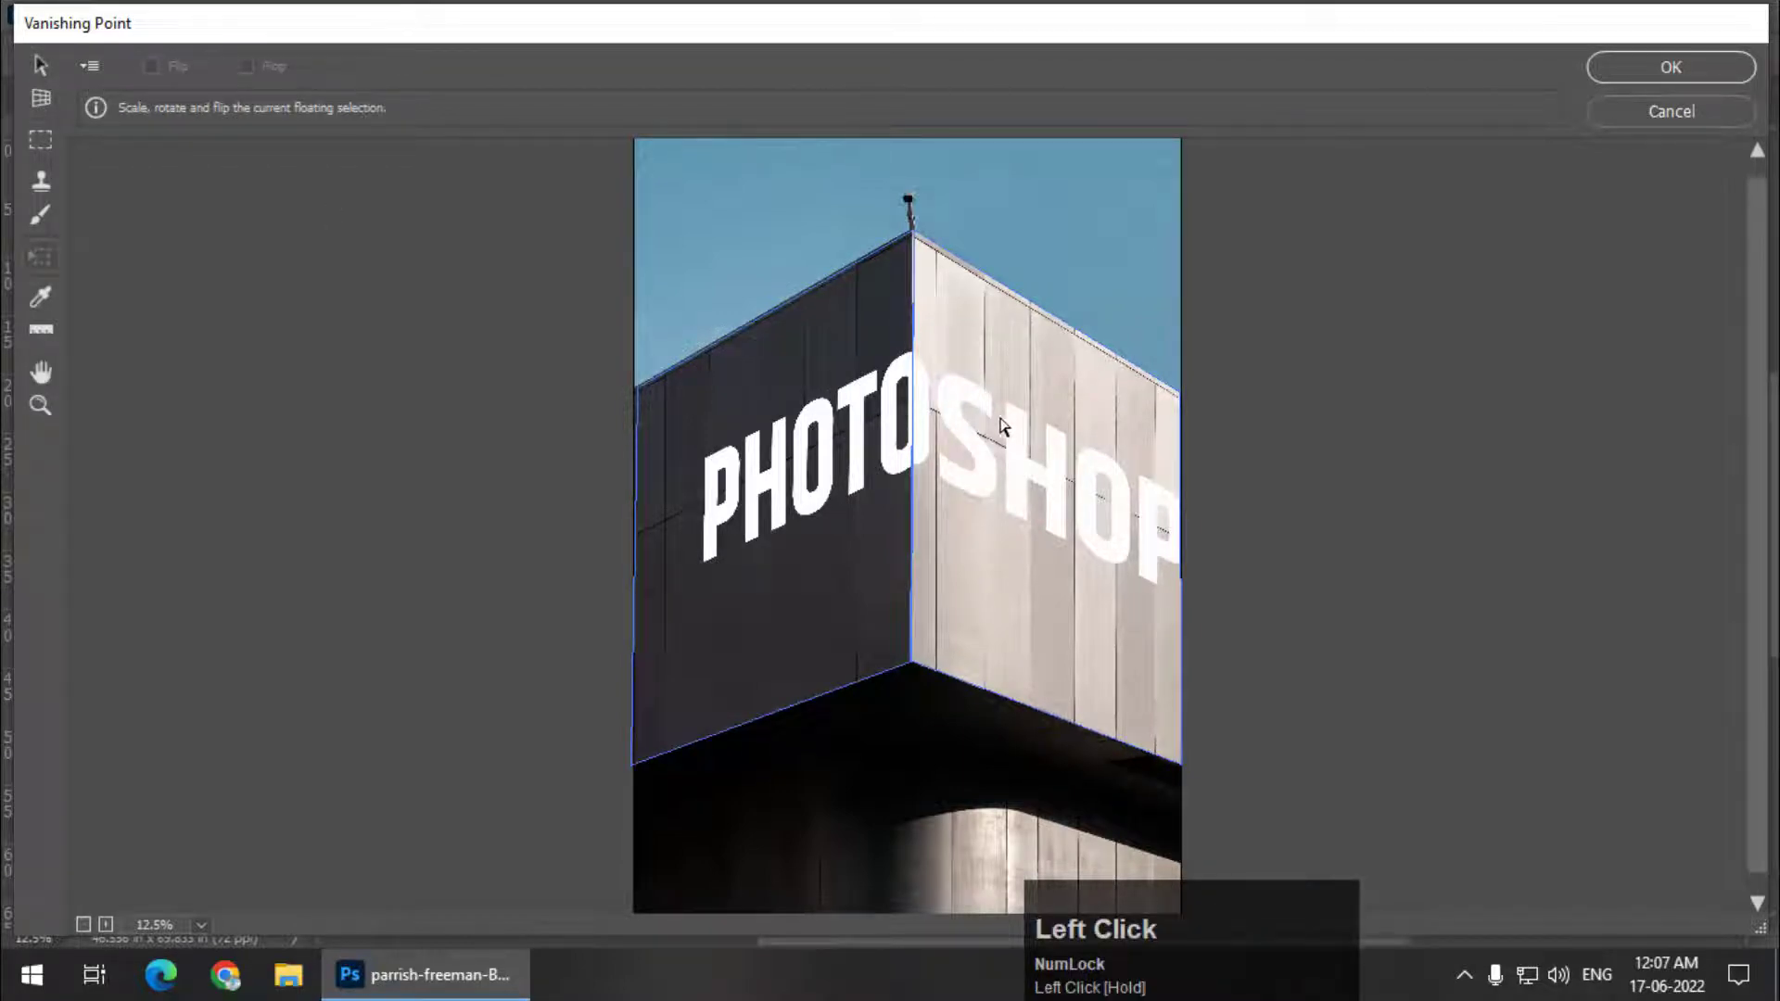
left_click(41, 98)
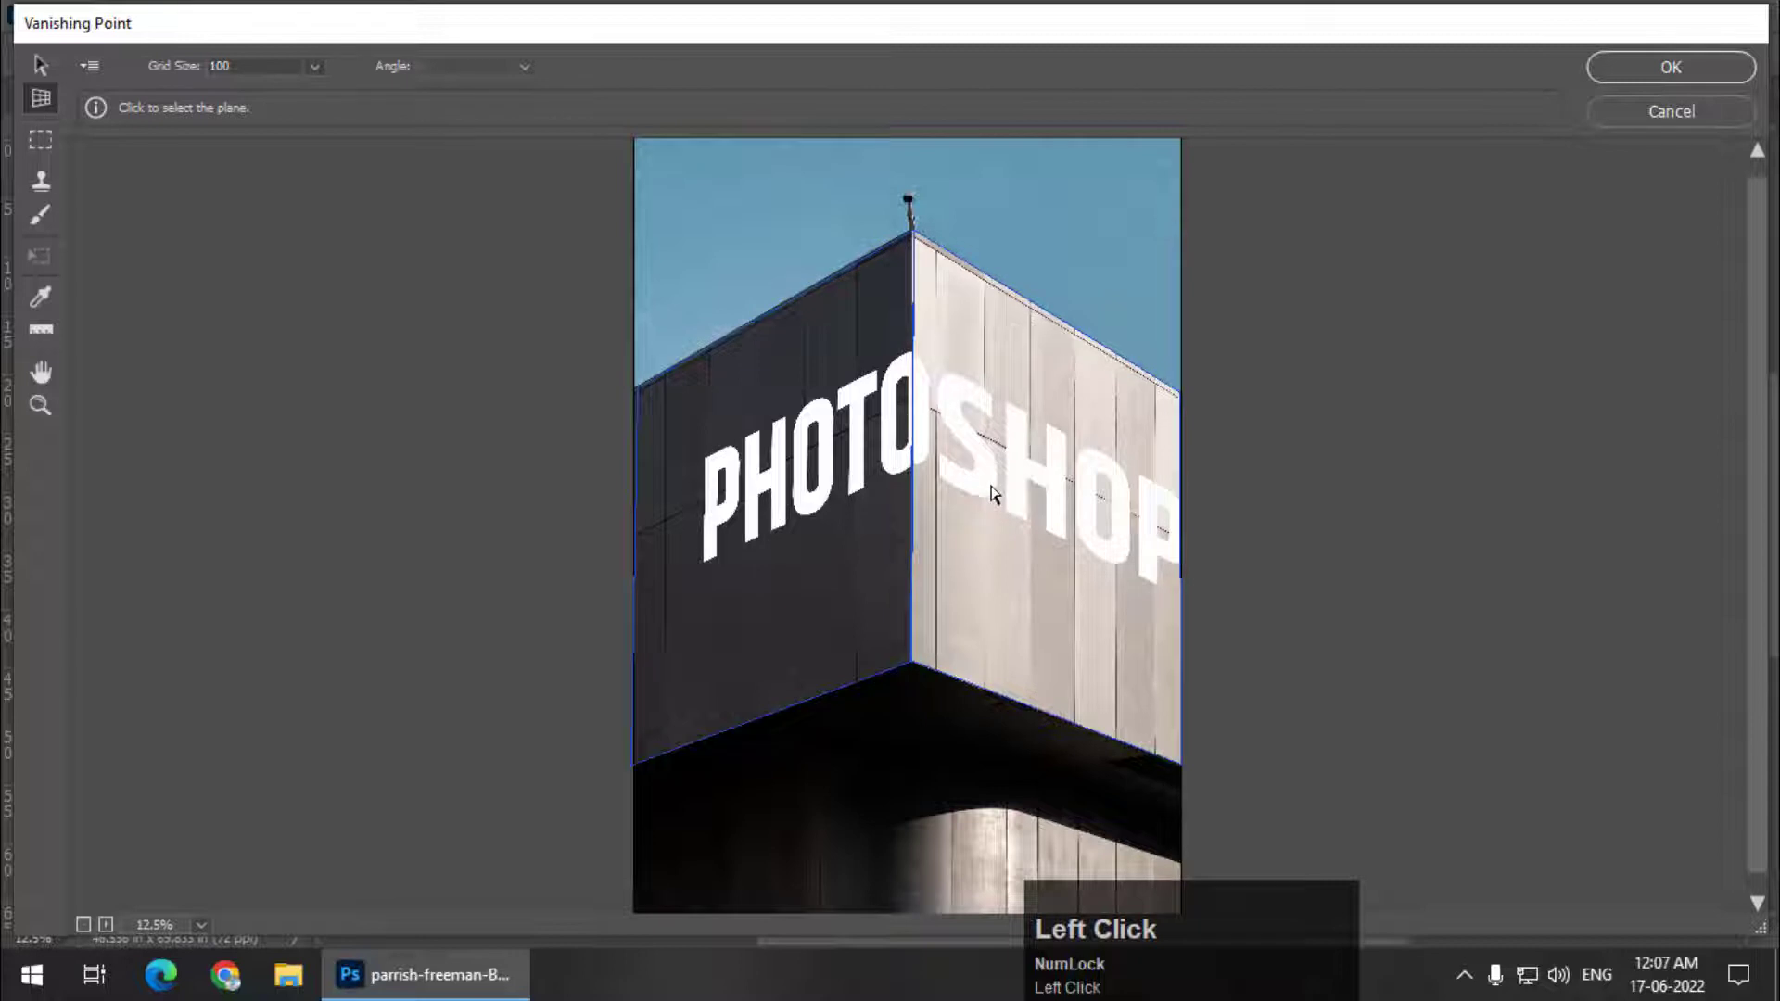
key("t")
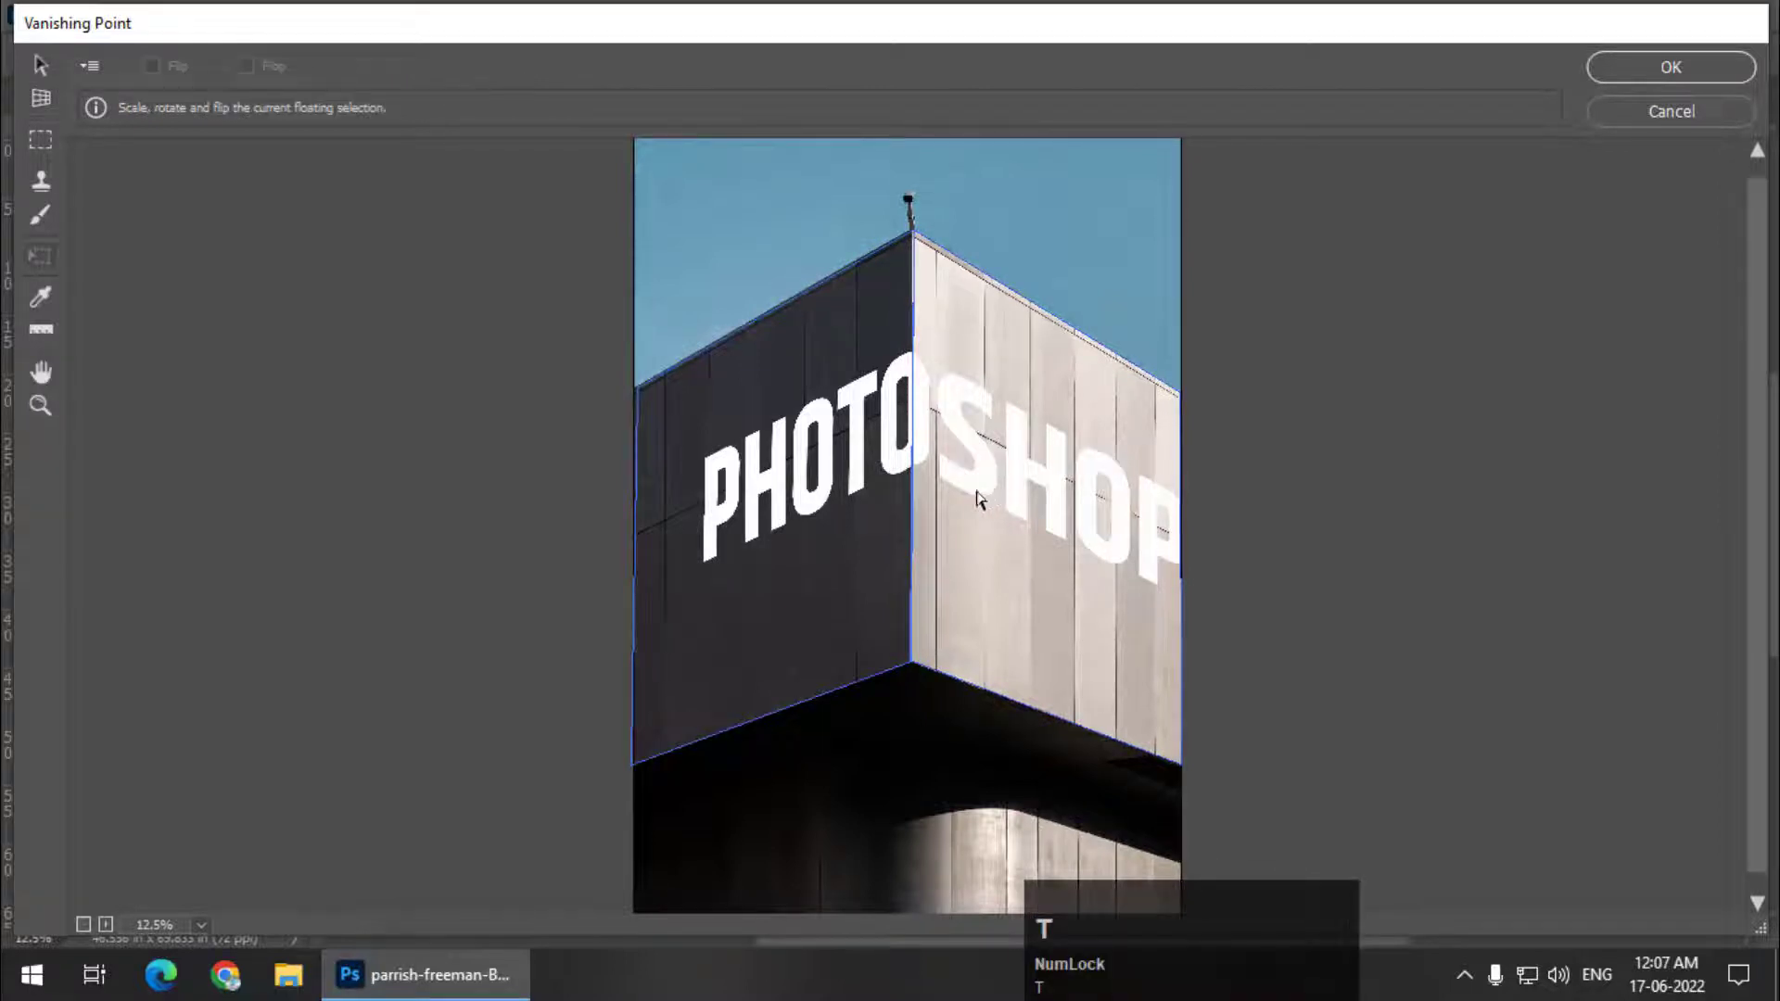
left_click(854, 426)
key("ctrl+z")
key("ctrl+z")
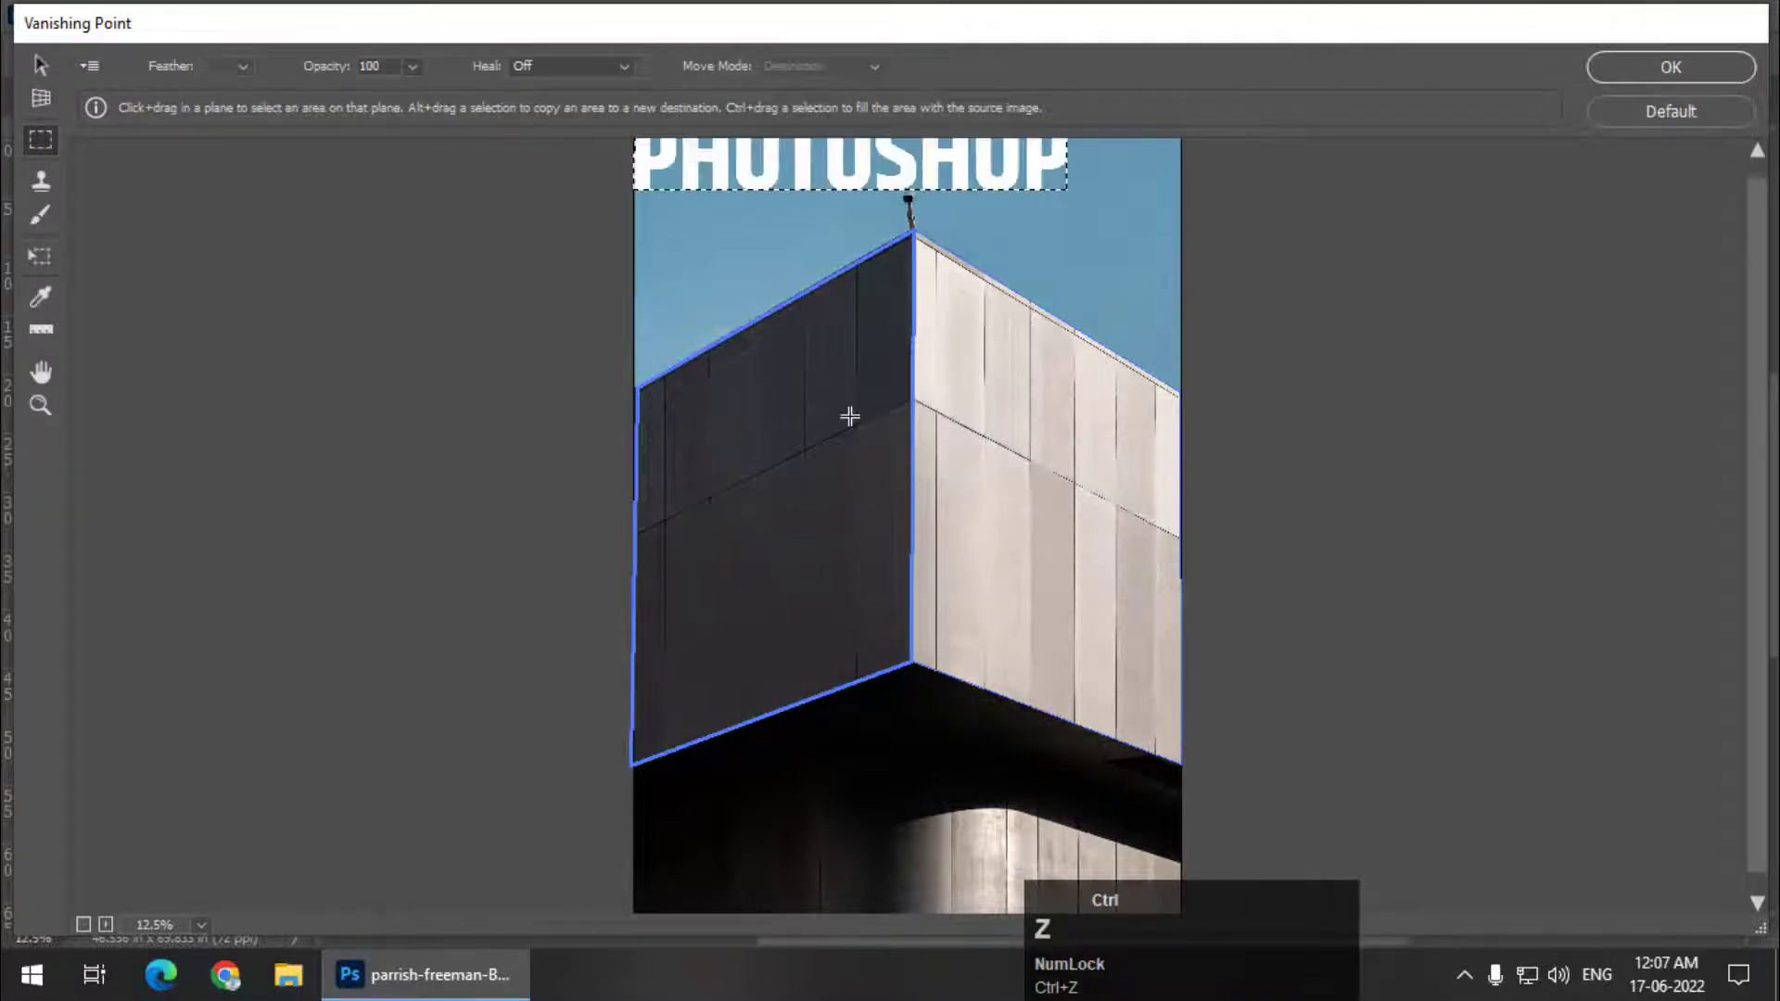
Place the PHOTOSHOP text across both building faces, scale it proportionally to span nearly their full width, and apply the filter.
left_click_drag(797, 176, 867, 442)
key("t")
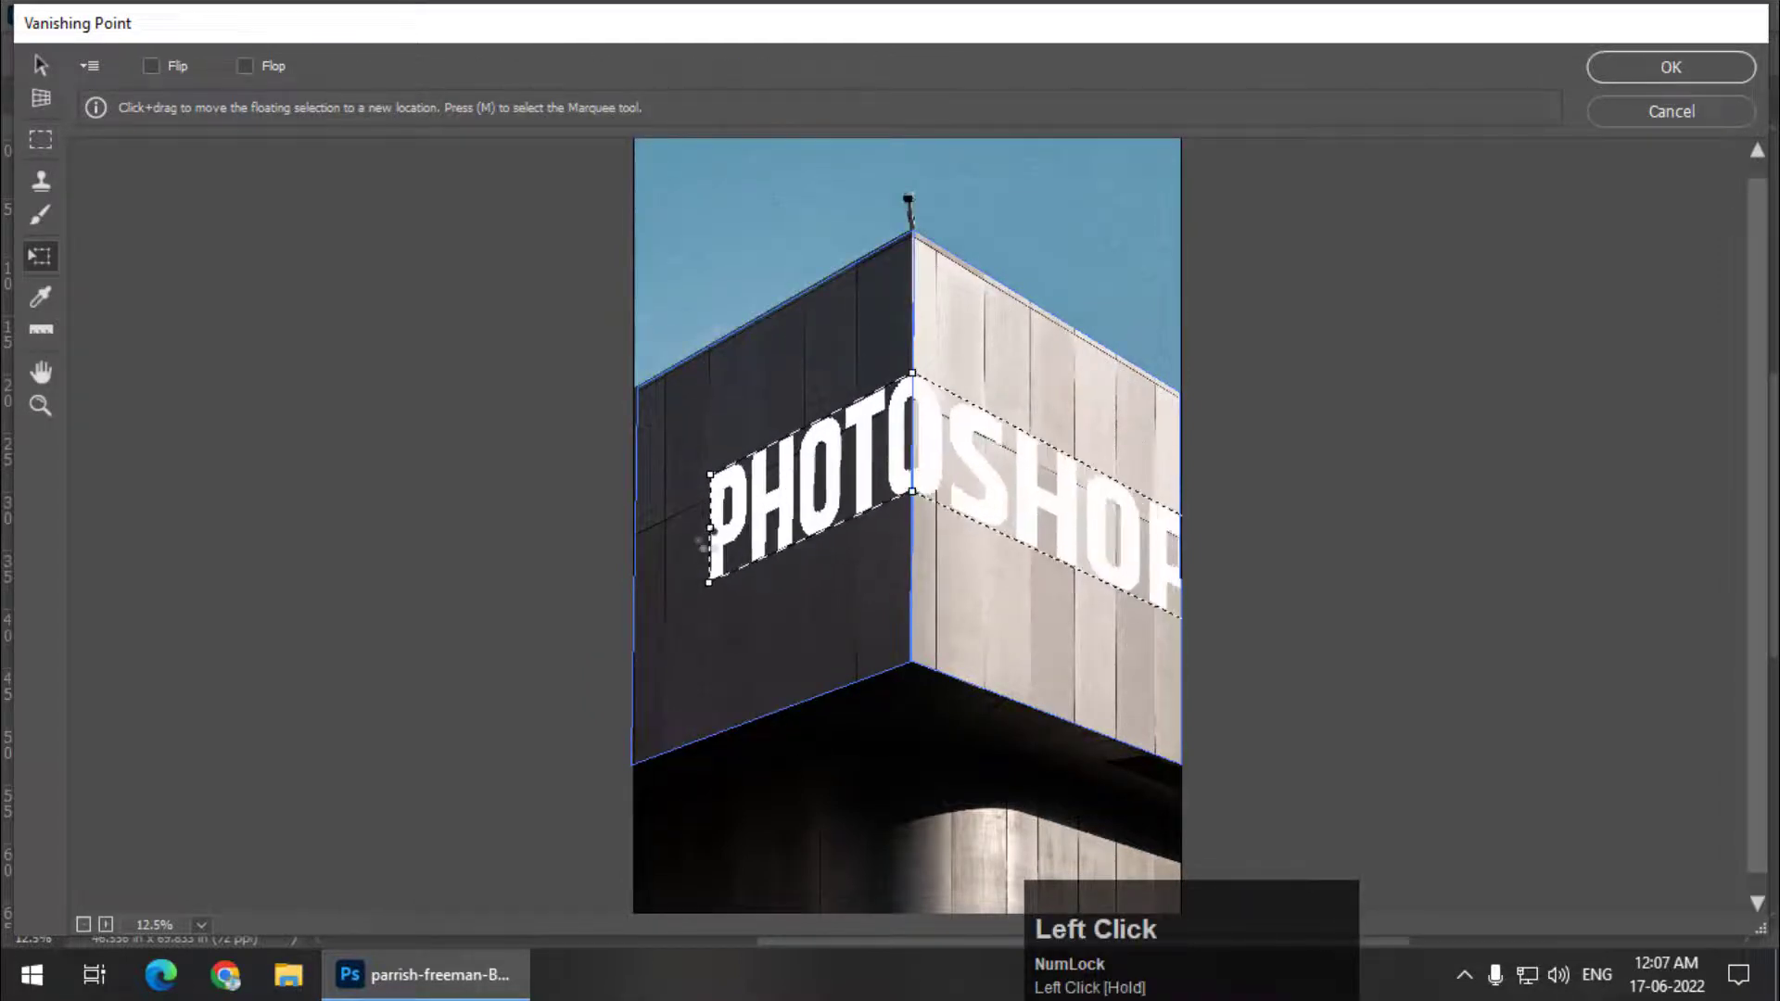
left_click_drag(713, 525, 749, 536)
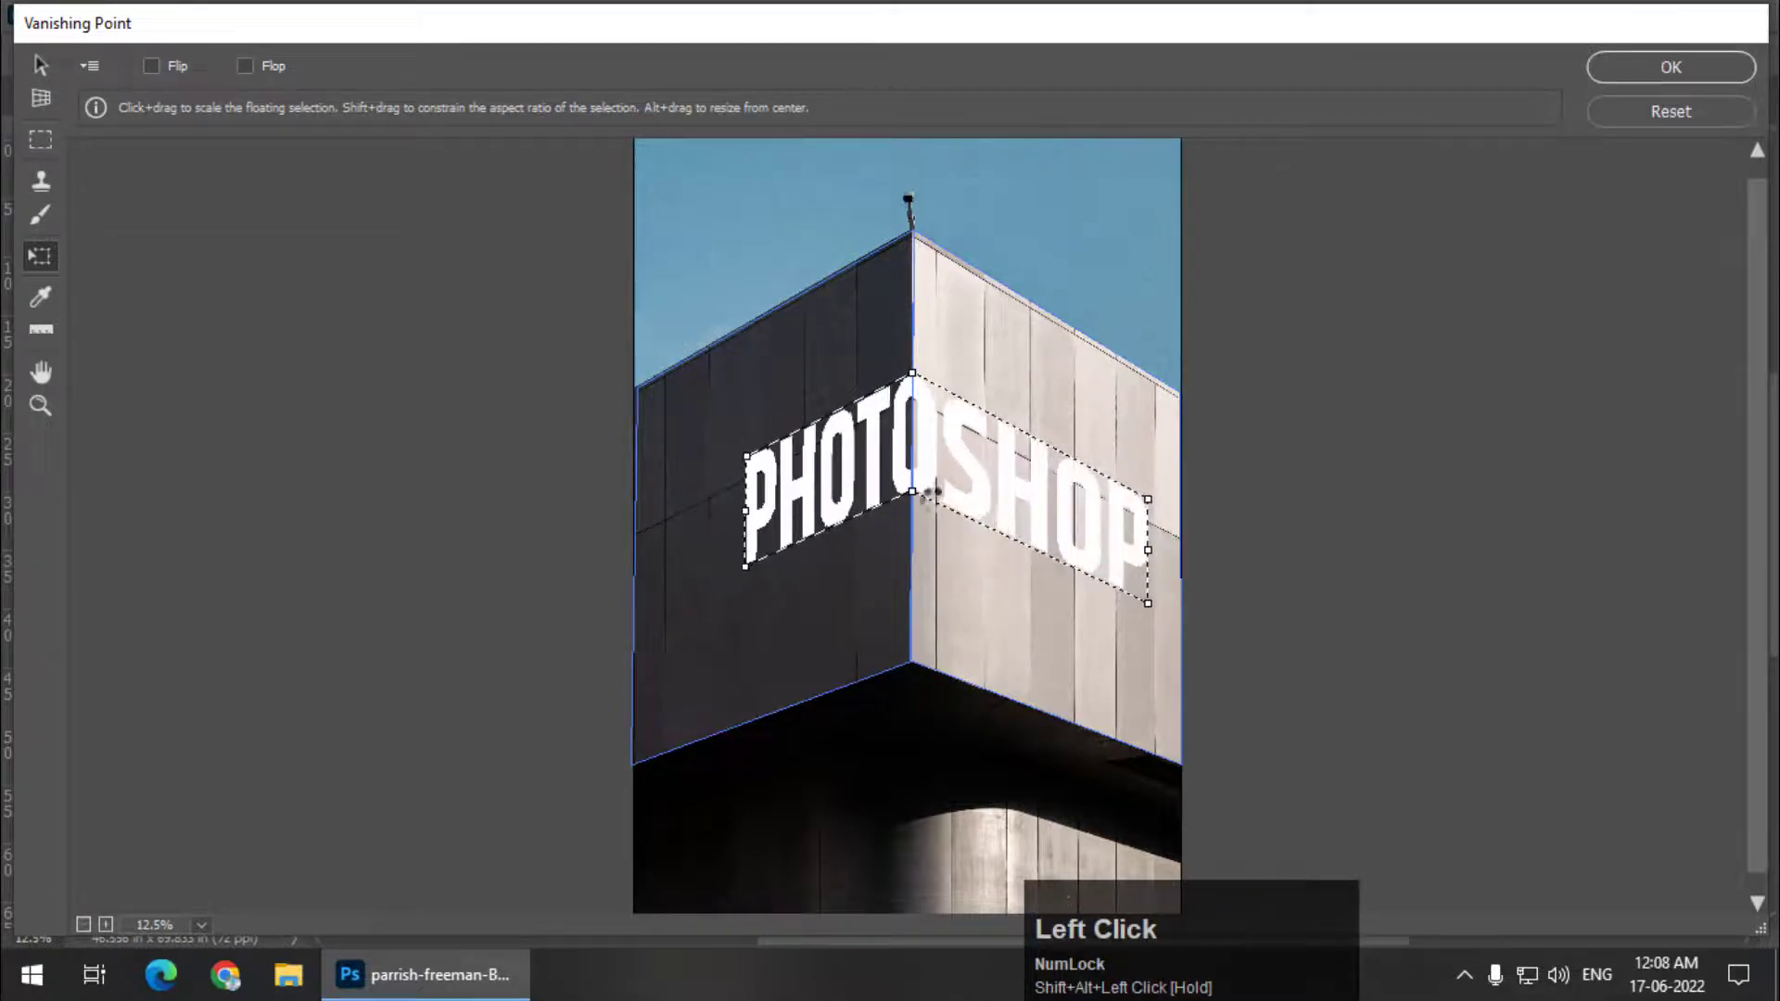
left_click_drag(918, 466, 883, 484)
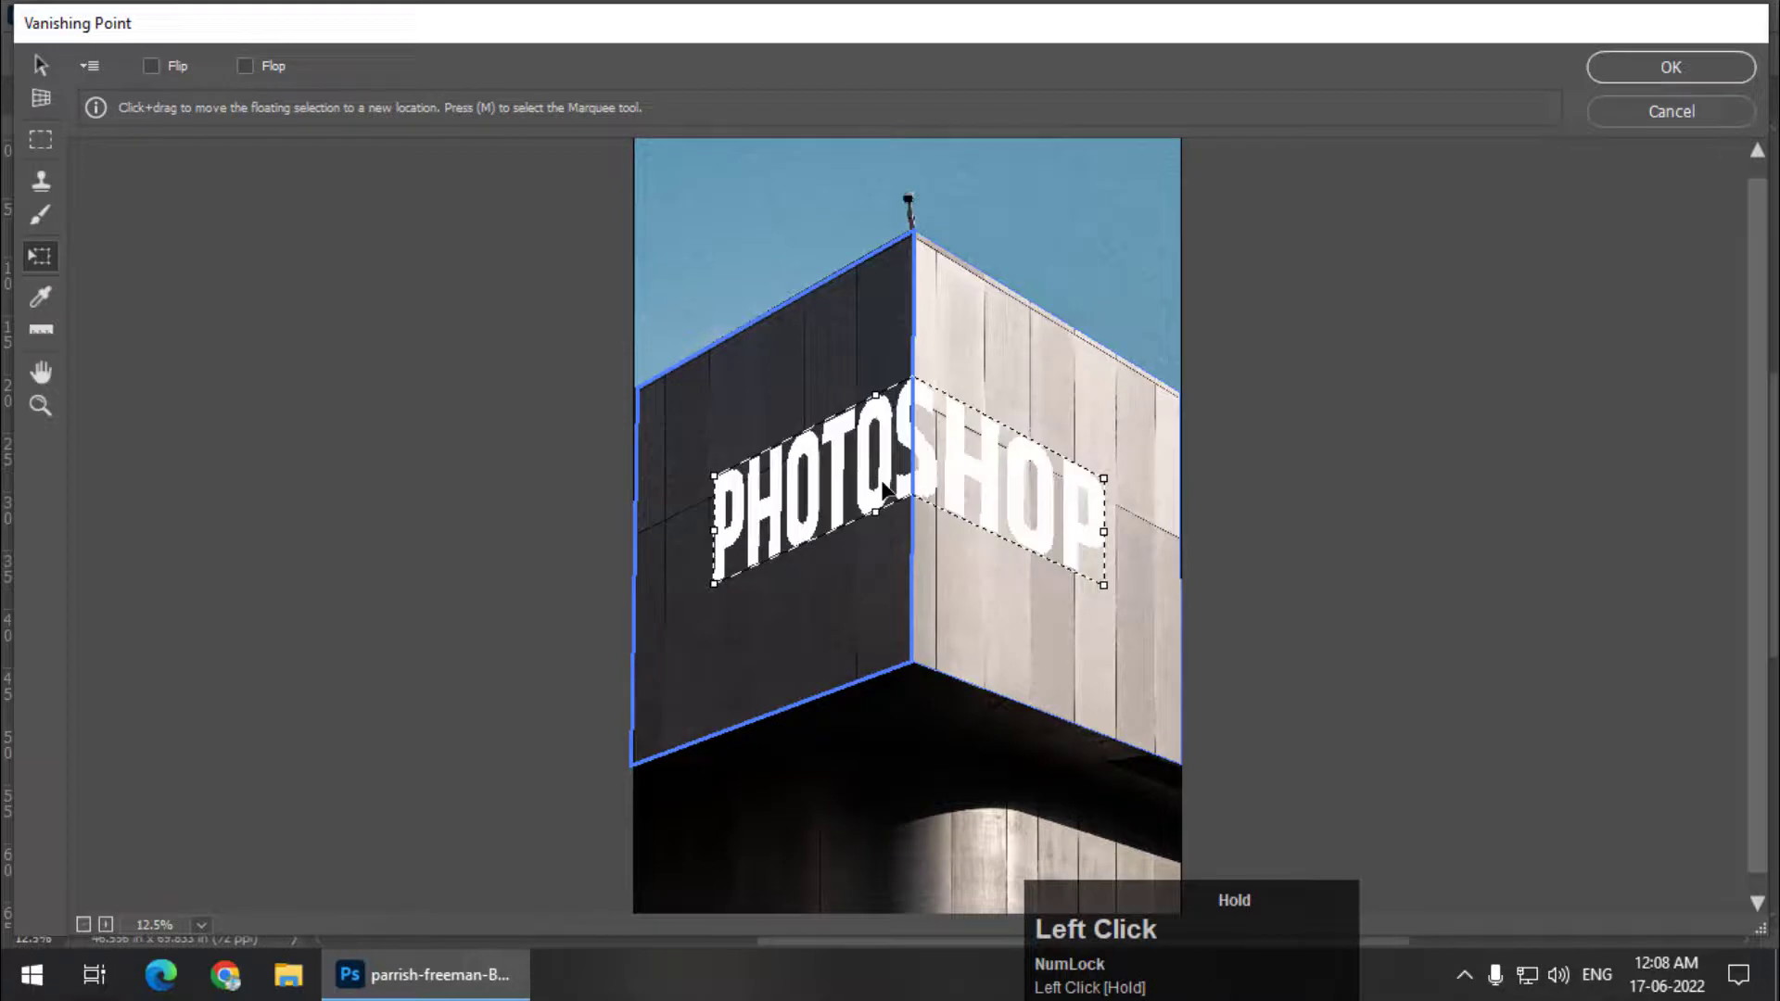
left_click_drag(709, 532, 667, 550)
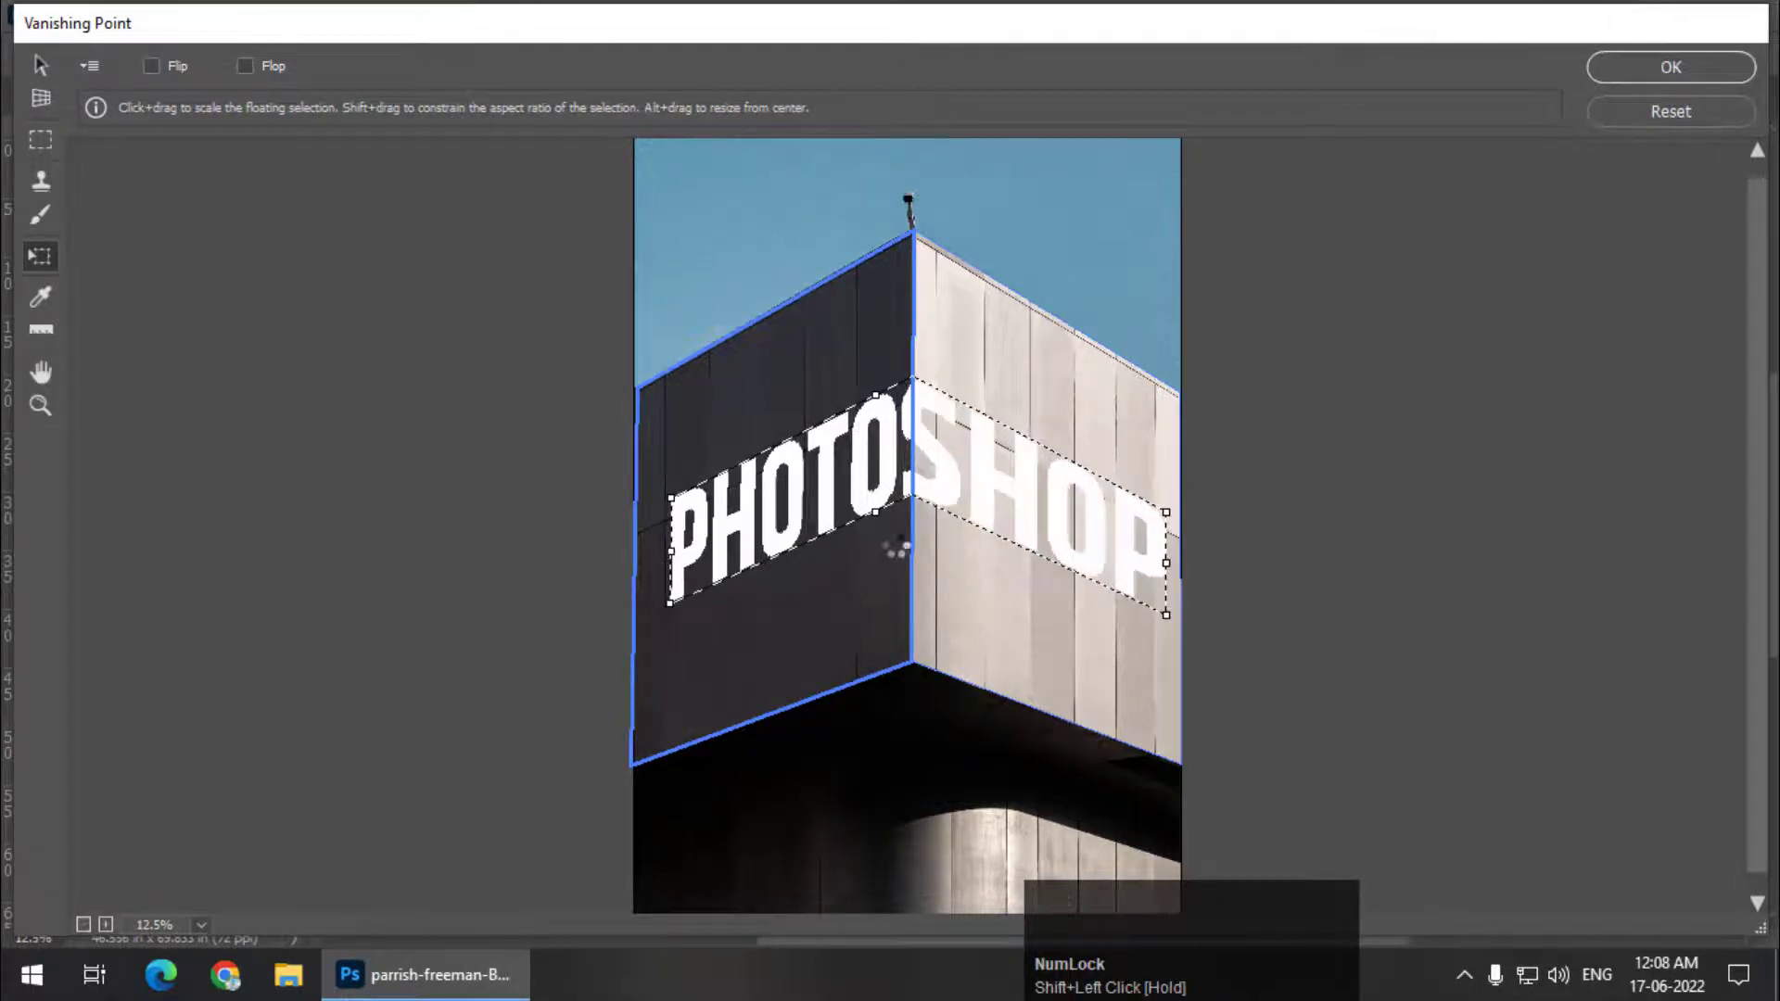
left_click_drag(945, 484, 944, 481)
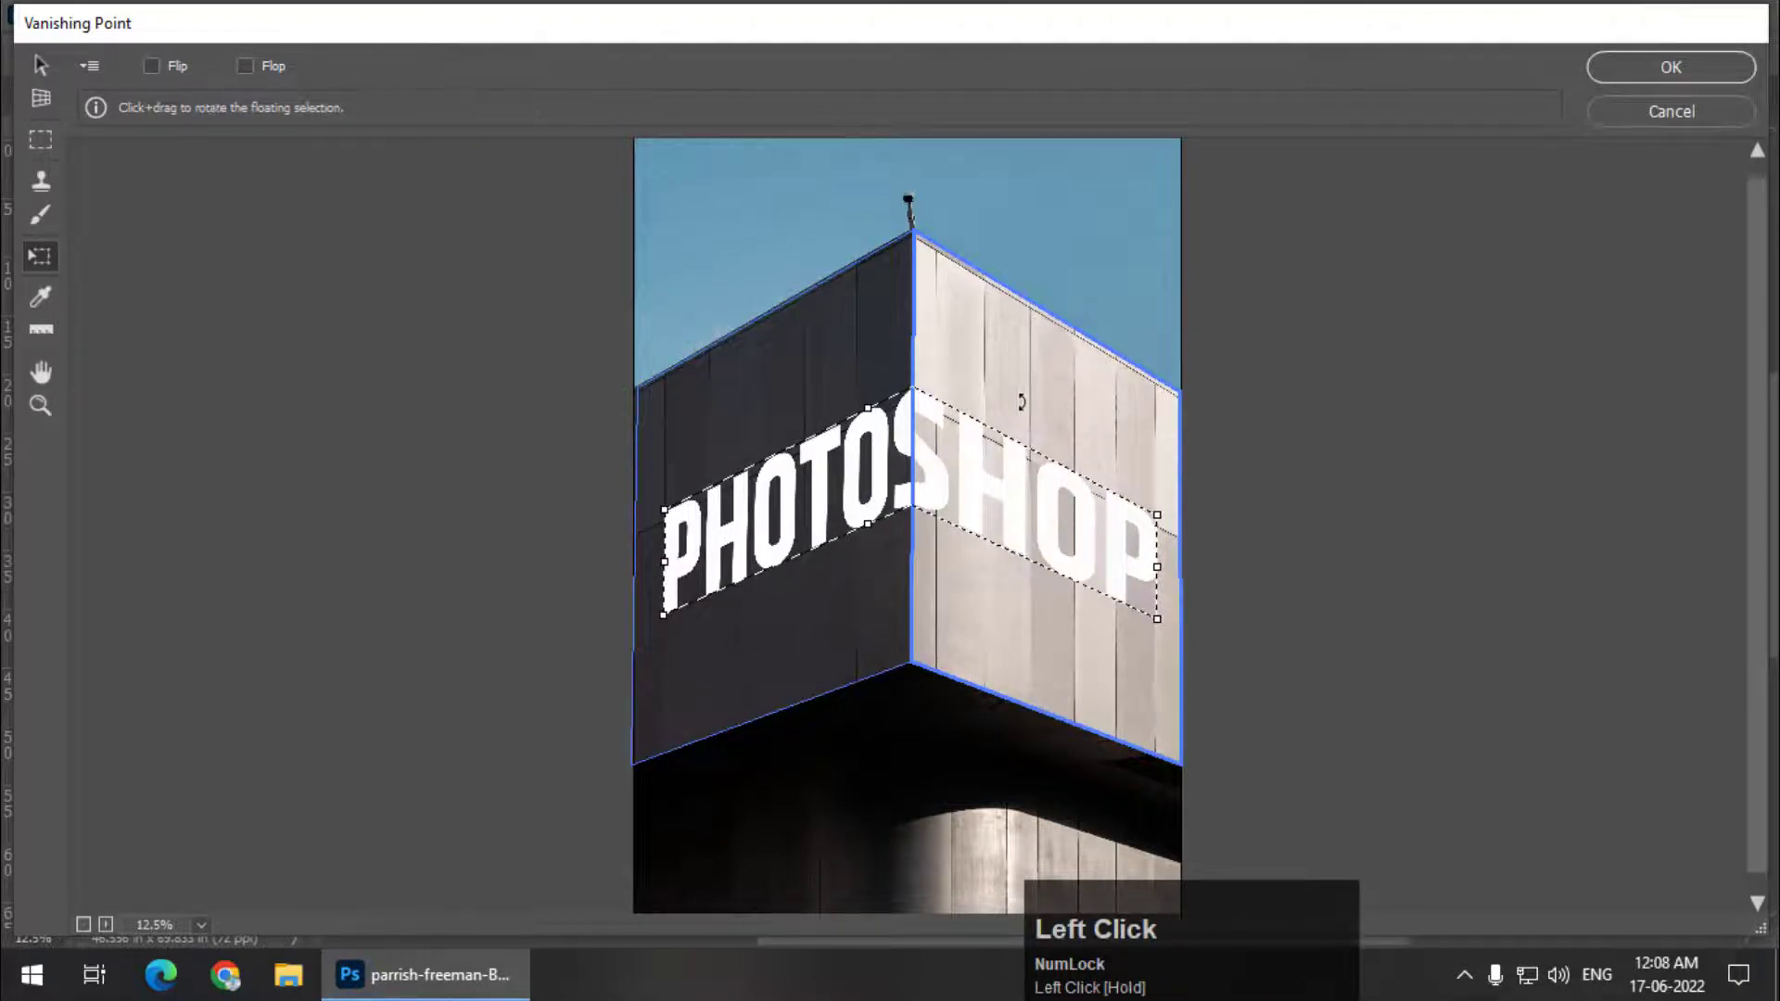
left_click(1622, 68)
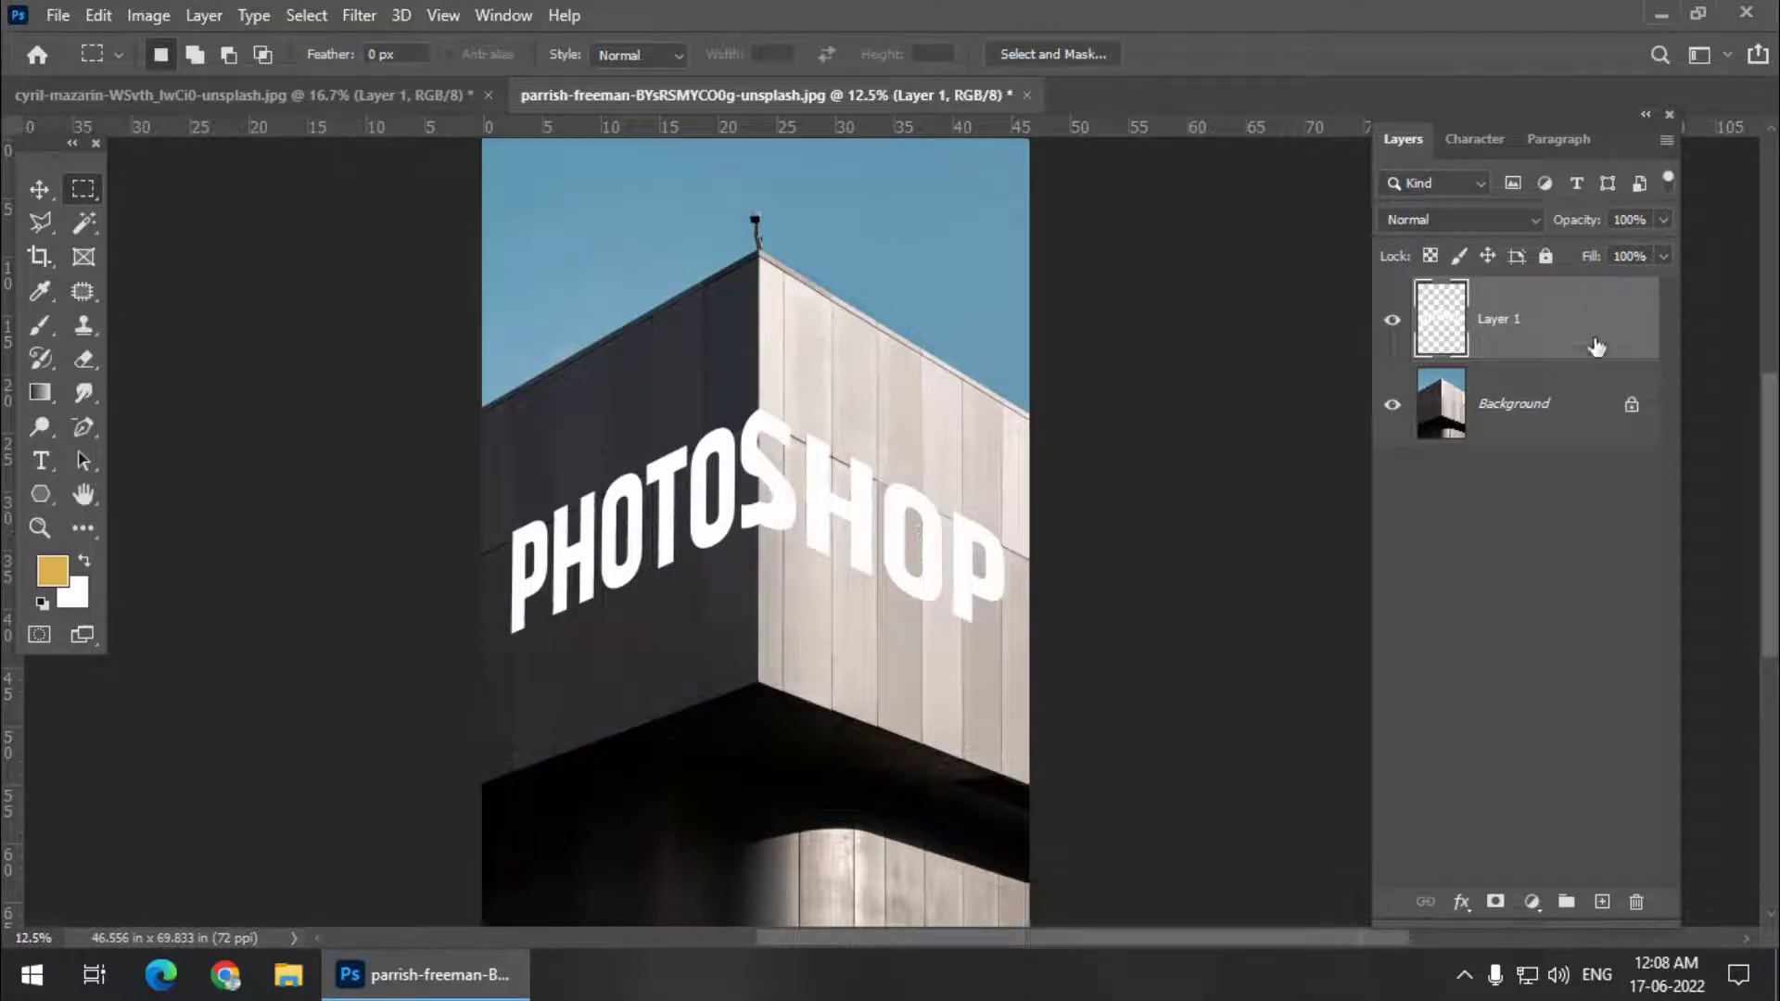
In Layer 1's blending options, split the underlying layer's Blend If sliders to 39 / 67 for shadows and 204 / 242 for highlights.
double_click(1633, 336)
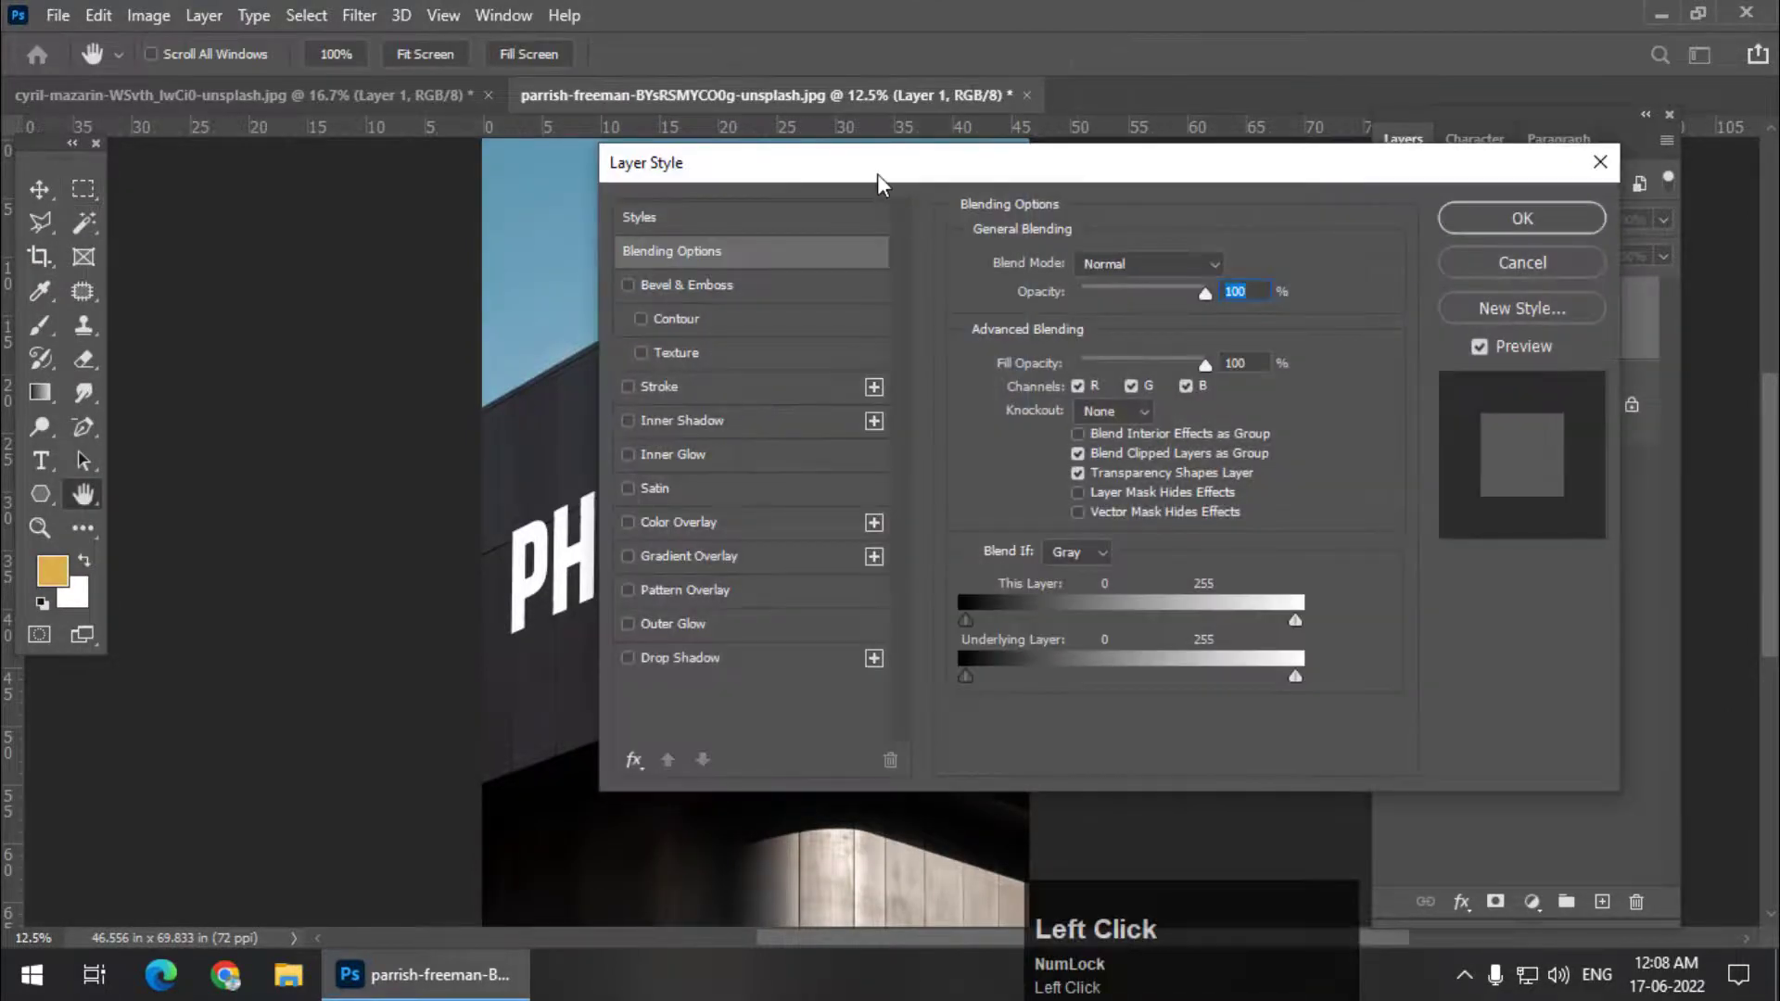
left_click_drag(877, 175, 1210, 67)
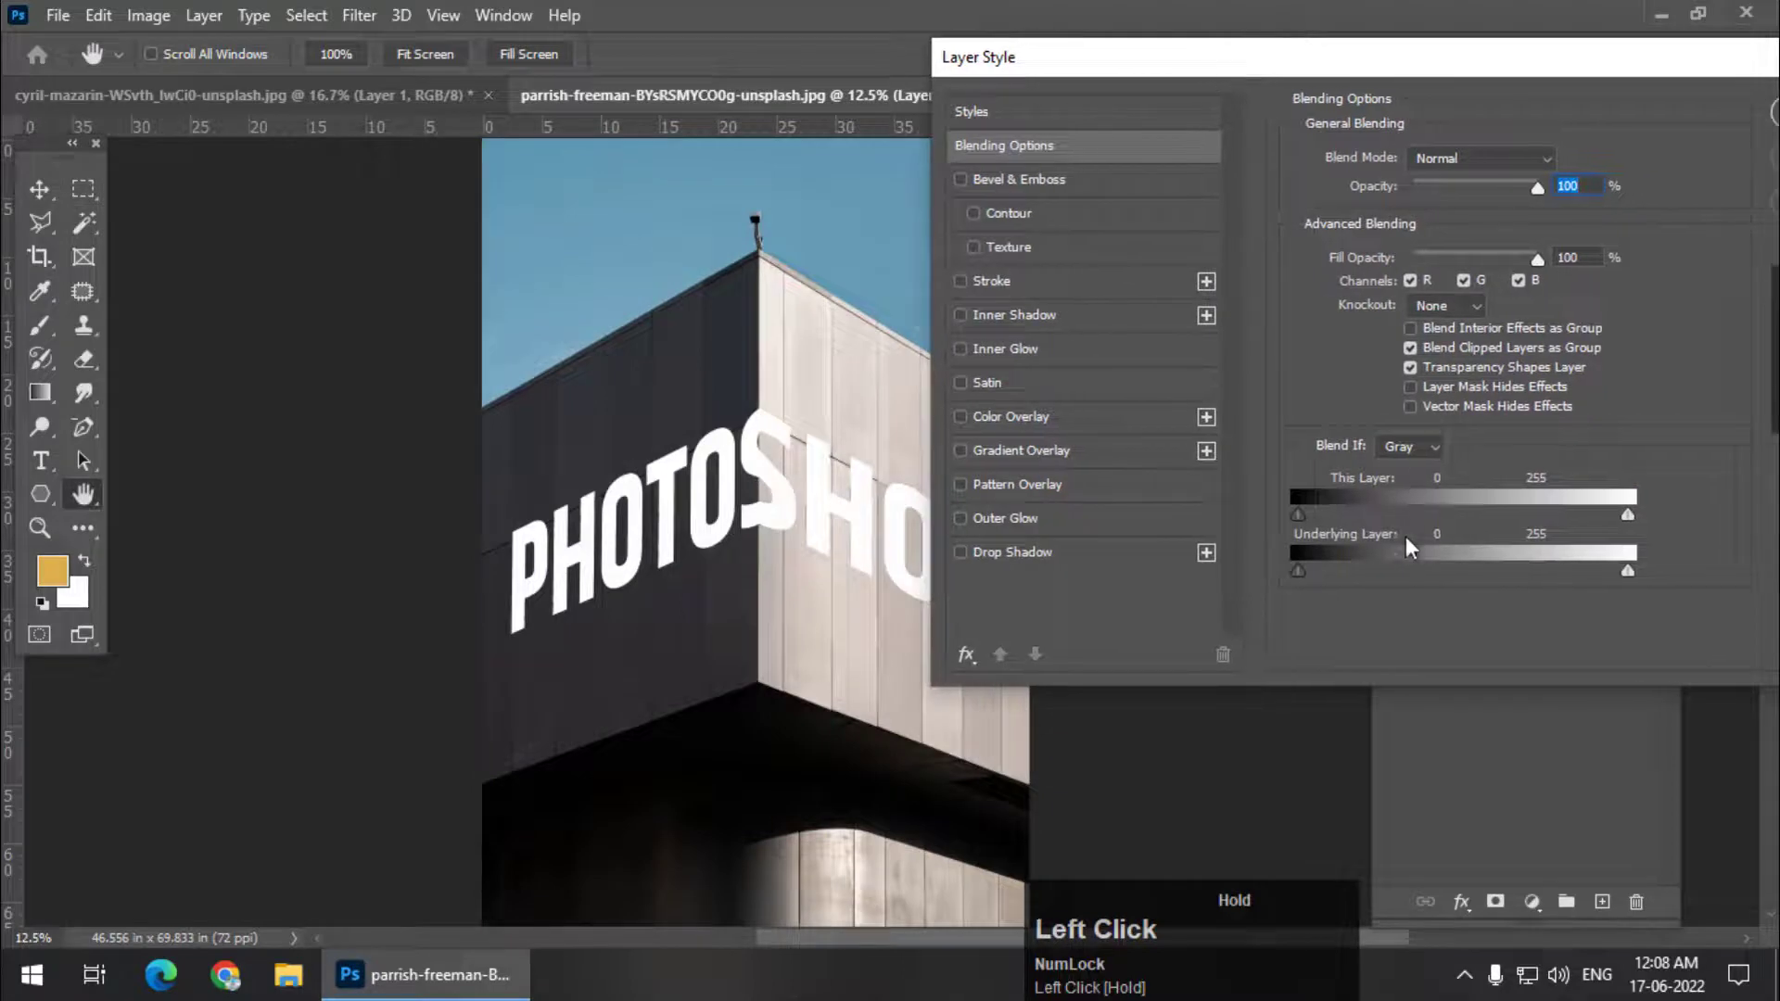
left_click_drag(1309, 572, 1384, 576)
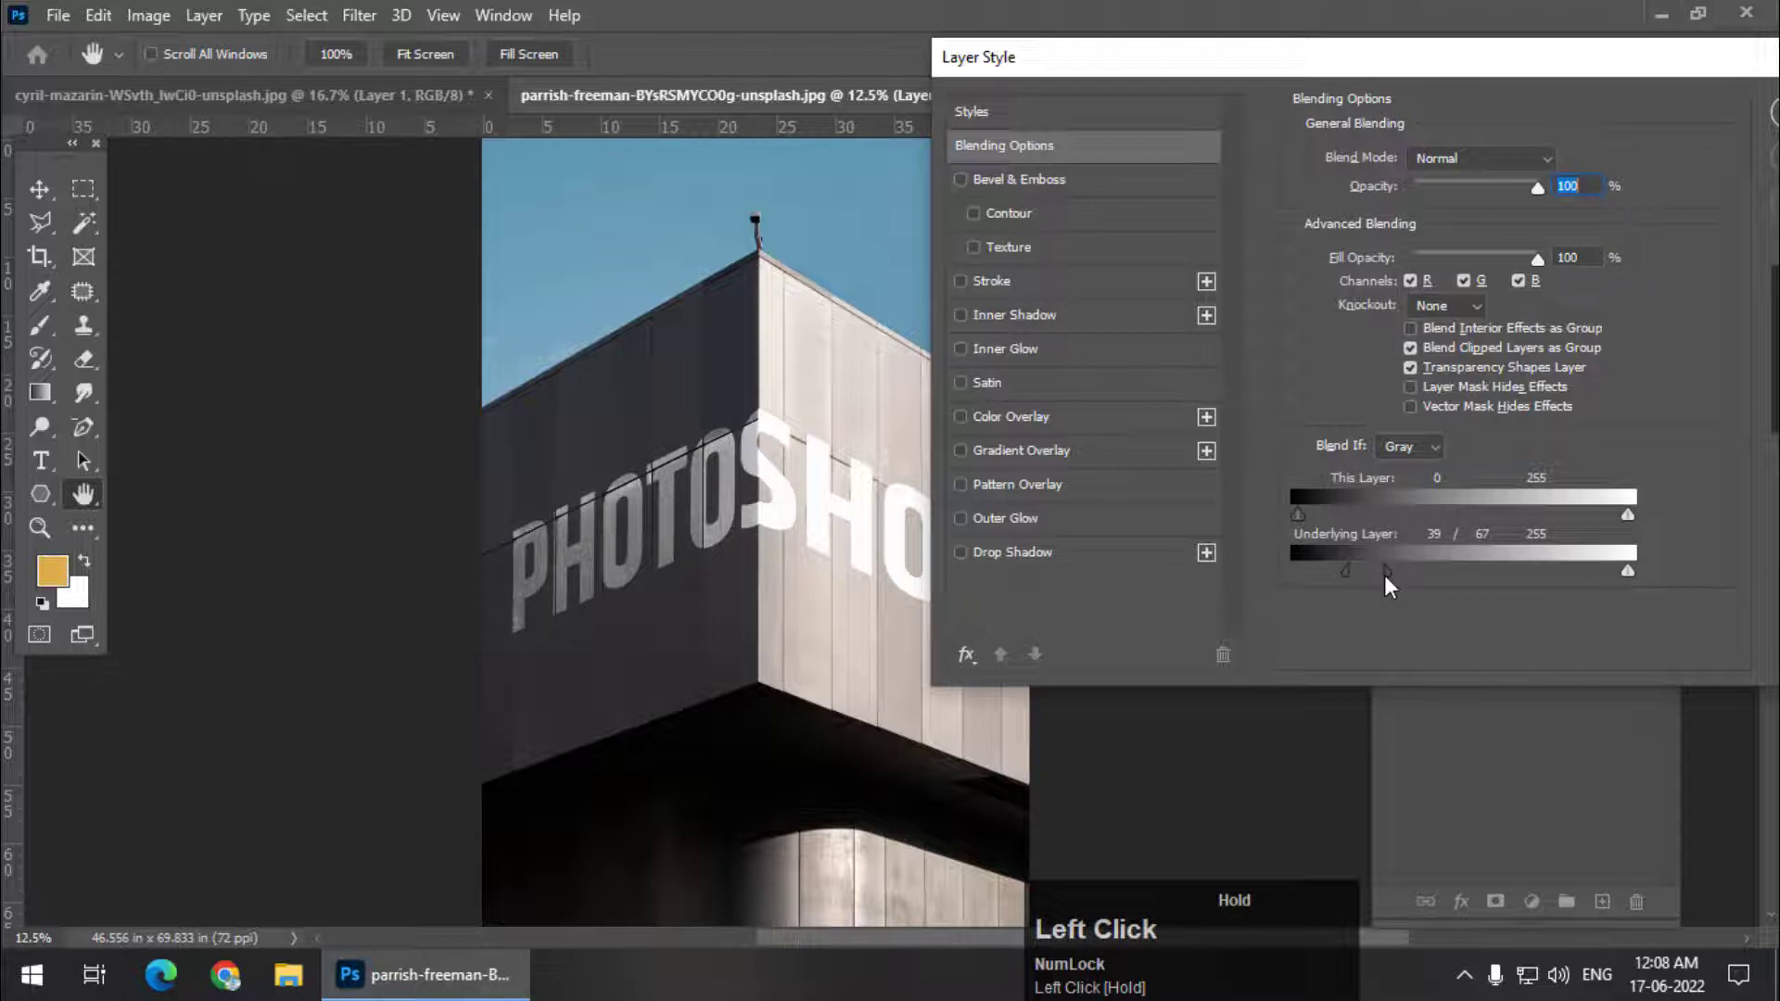
left_click_drag(1095, 66, 1187, 102)
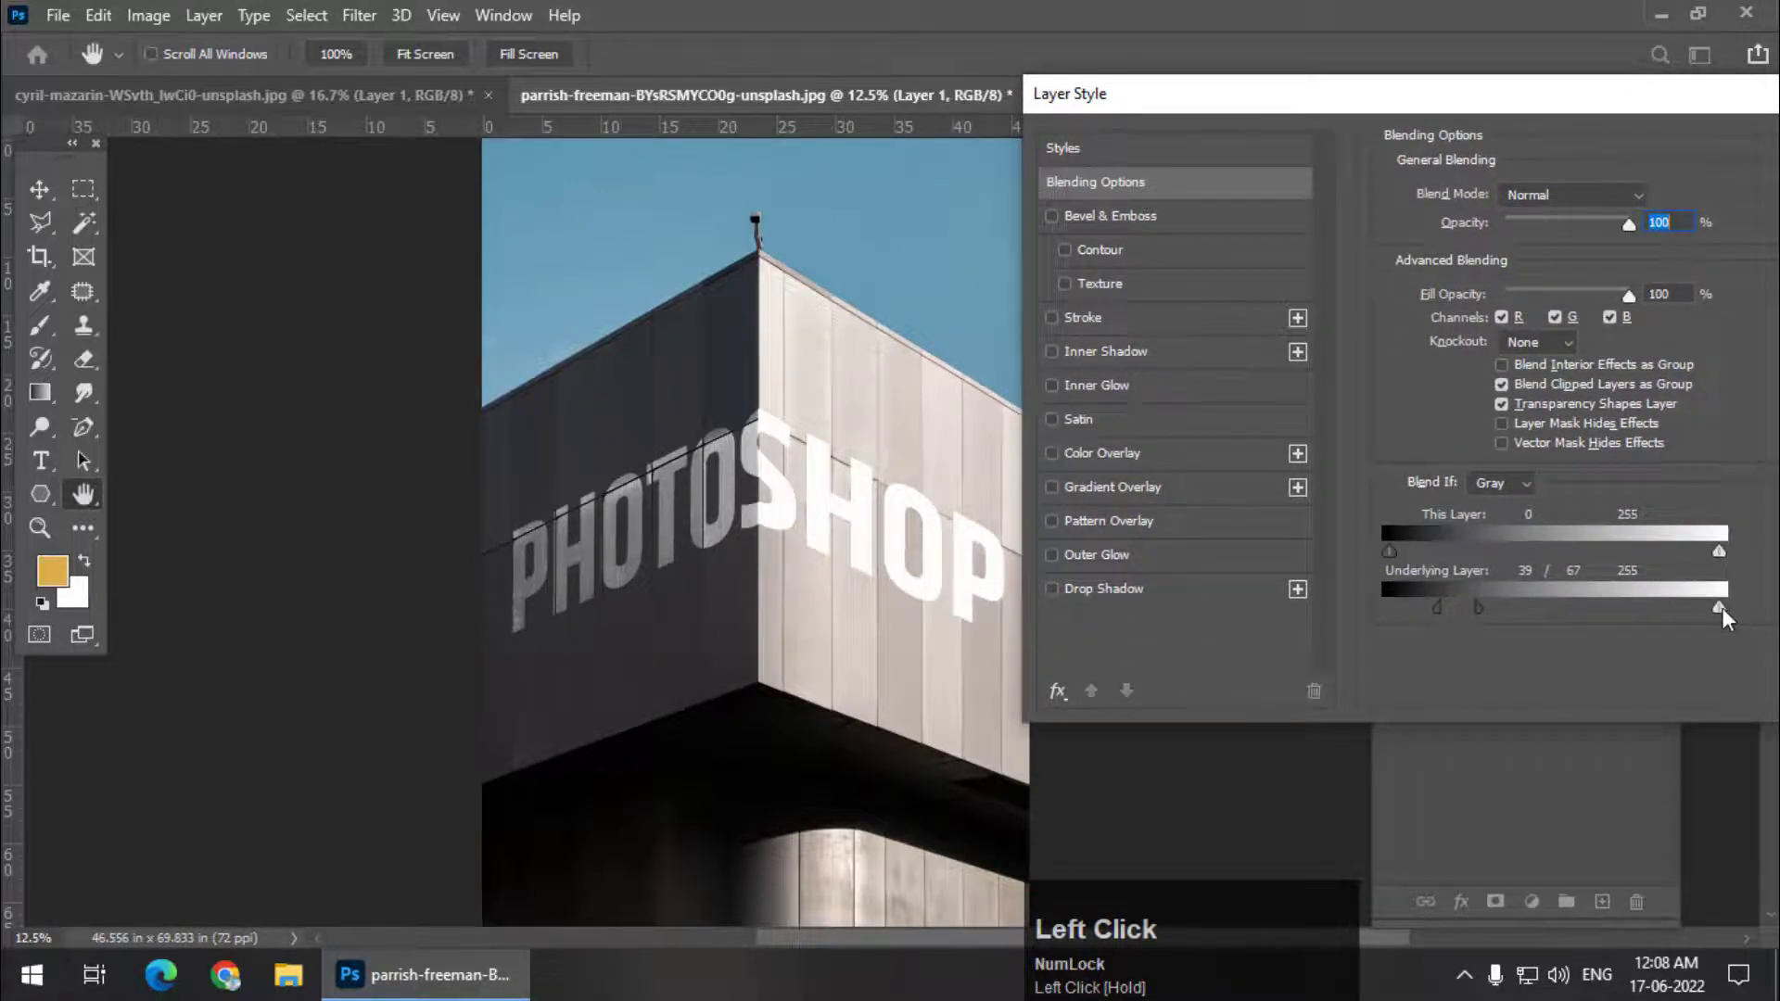
mouse_move(1721, 609)
left_mouse_down()
mouse_move(1630, 612)
mouse_move(1702, 610)
left_mouse_up()
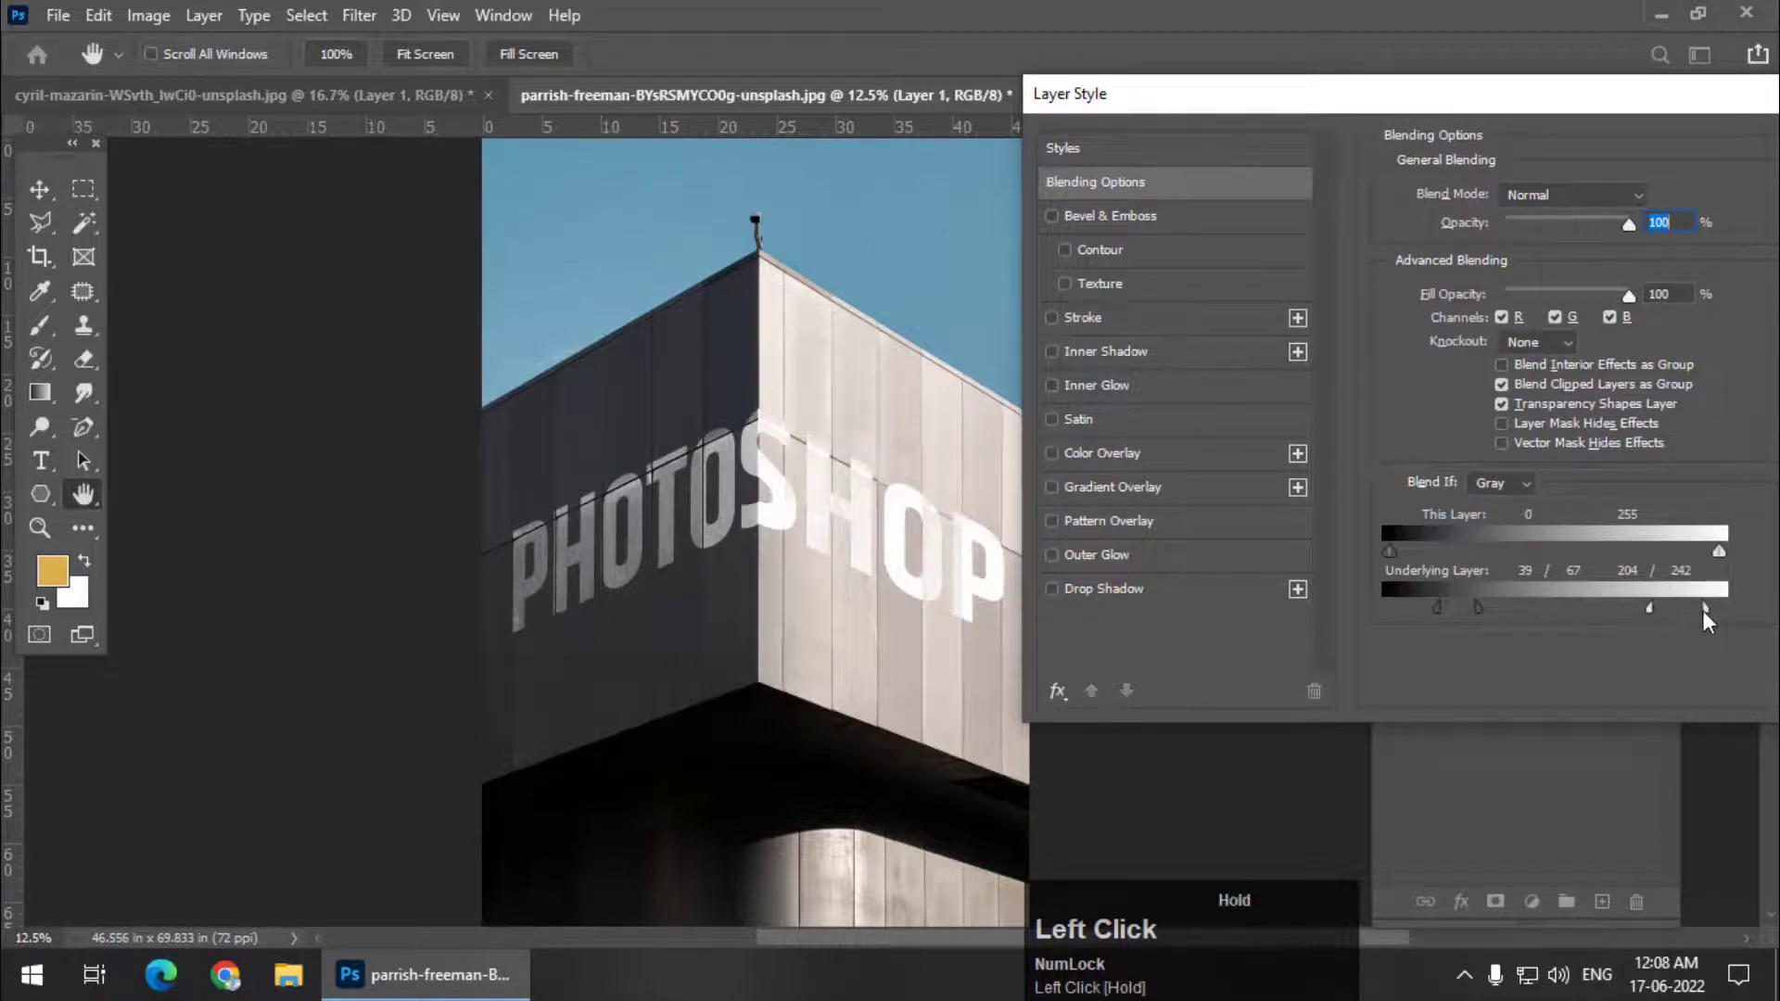
Add a Color Overlay to the building text and set its colour to the neutral gray 969797.
left_click(1105, 458)
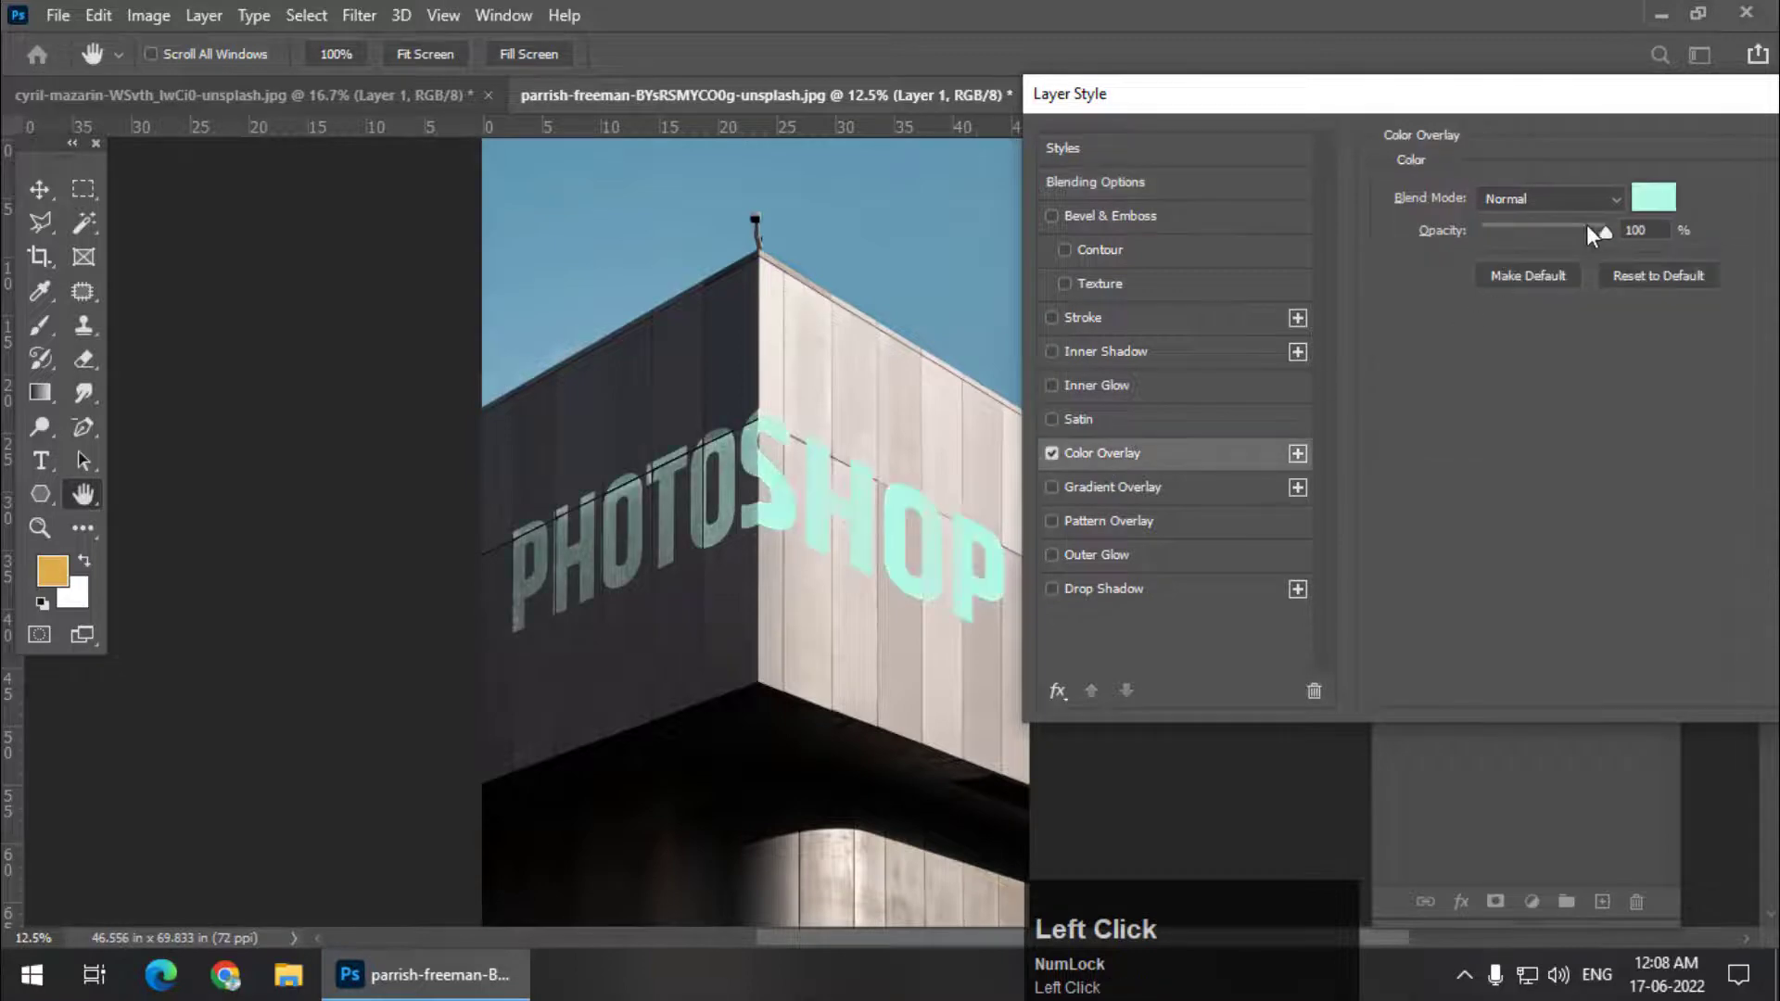
left_click(1652, 196)
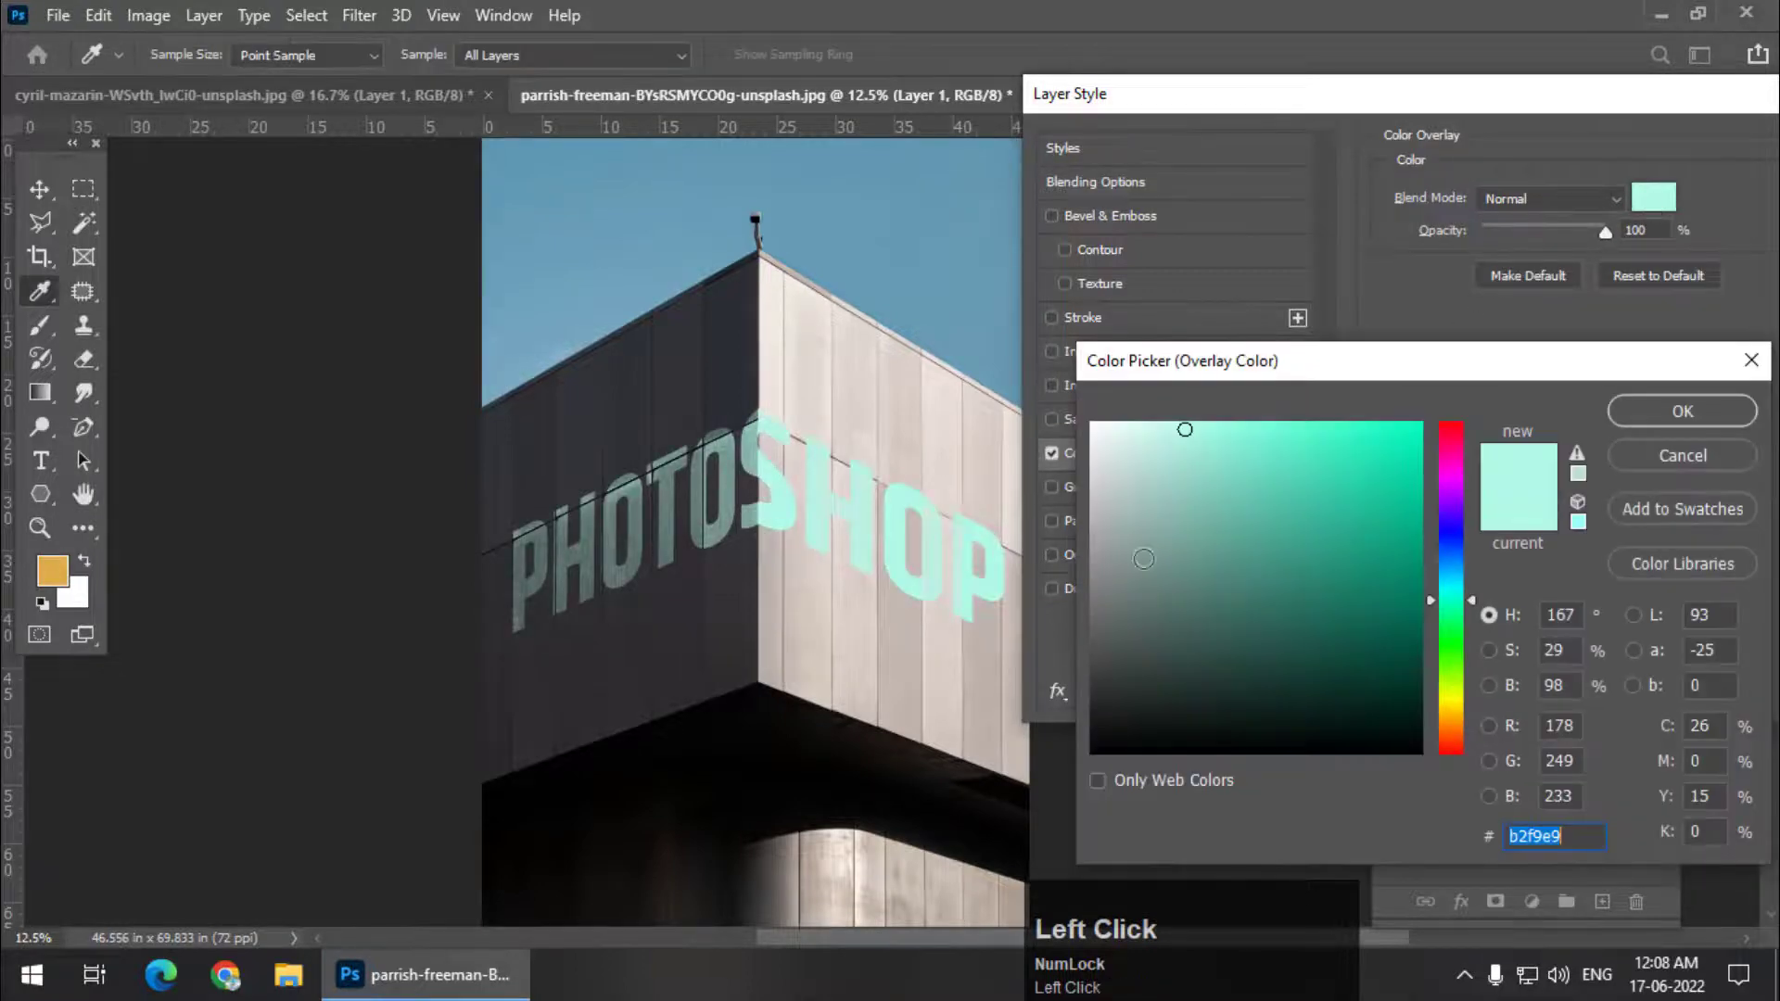
left_click(1110, 626)
left_click(1100, 550)
left_click_drag(1453, 596, 1460, 559)
left_click(1314, 623)
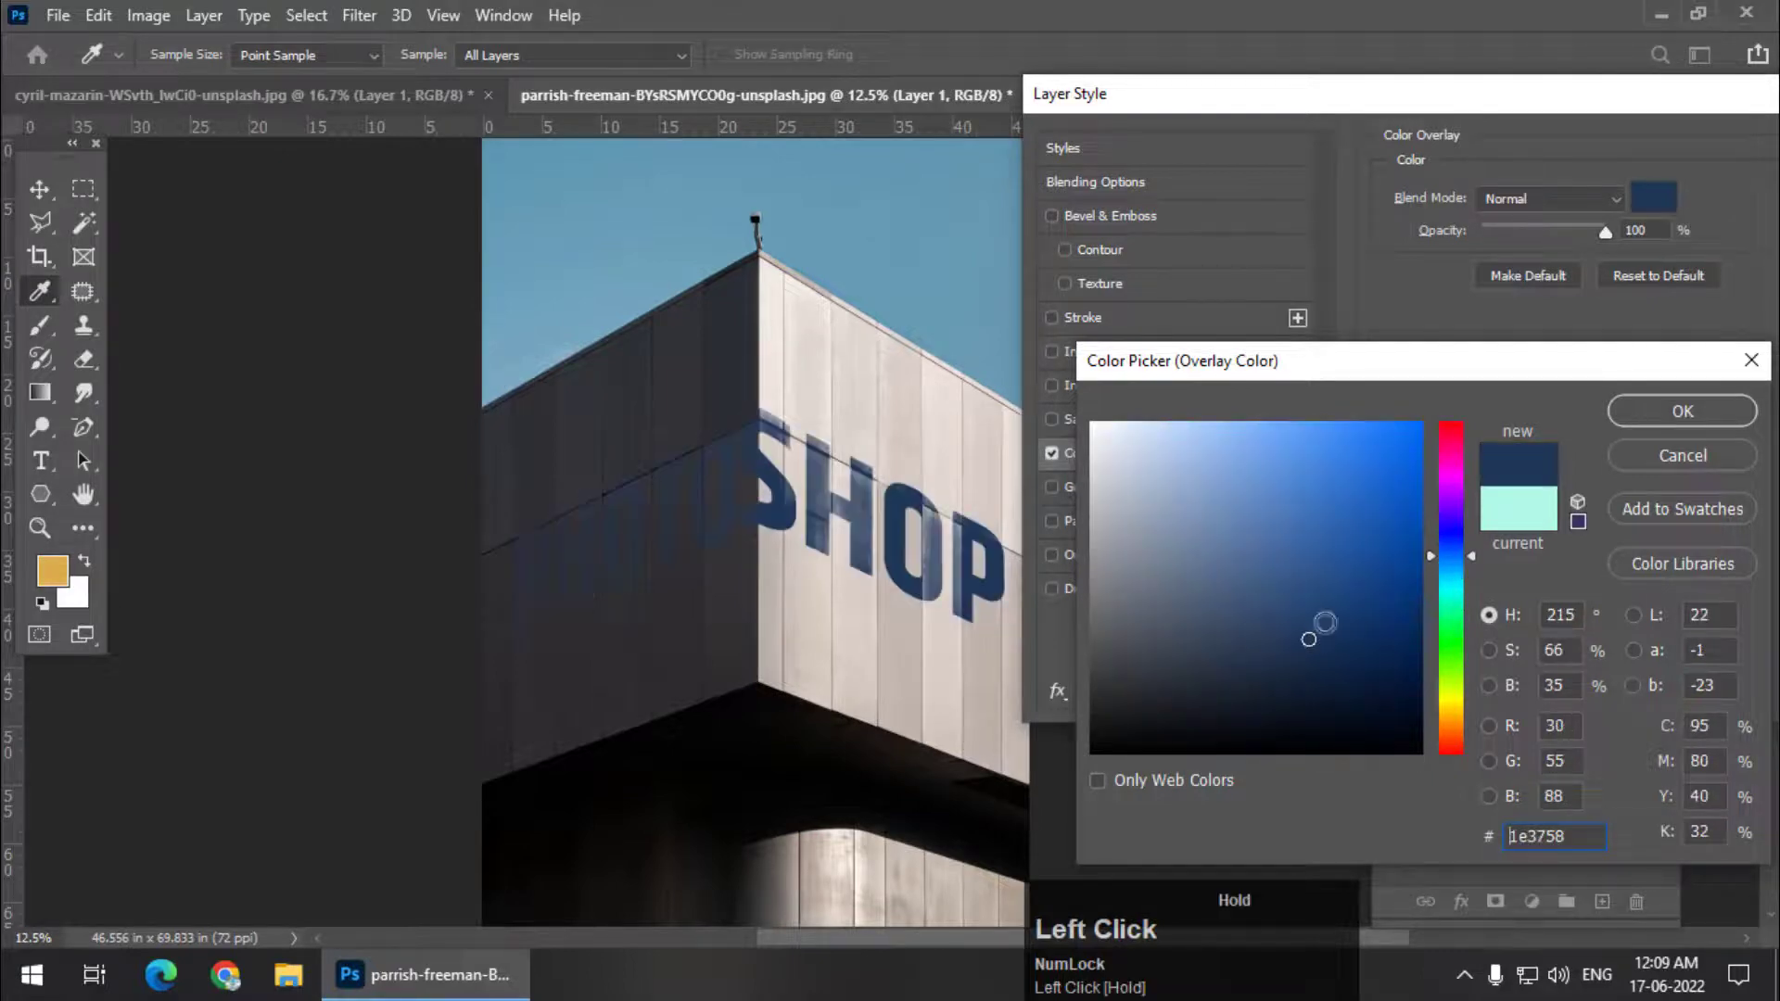
left_click(1320, 522)
mouse_move(1122, 596)
left_mouse_down()
mouse_move(1101, 483)
mouse_move(1092, 557)
left_mouse_up()
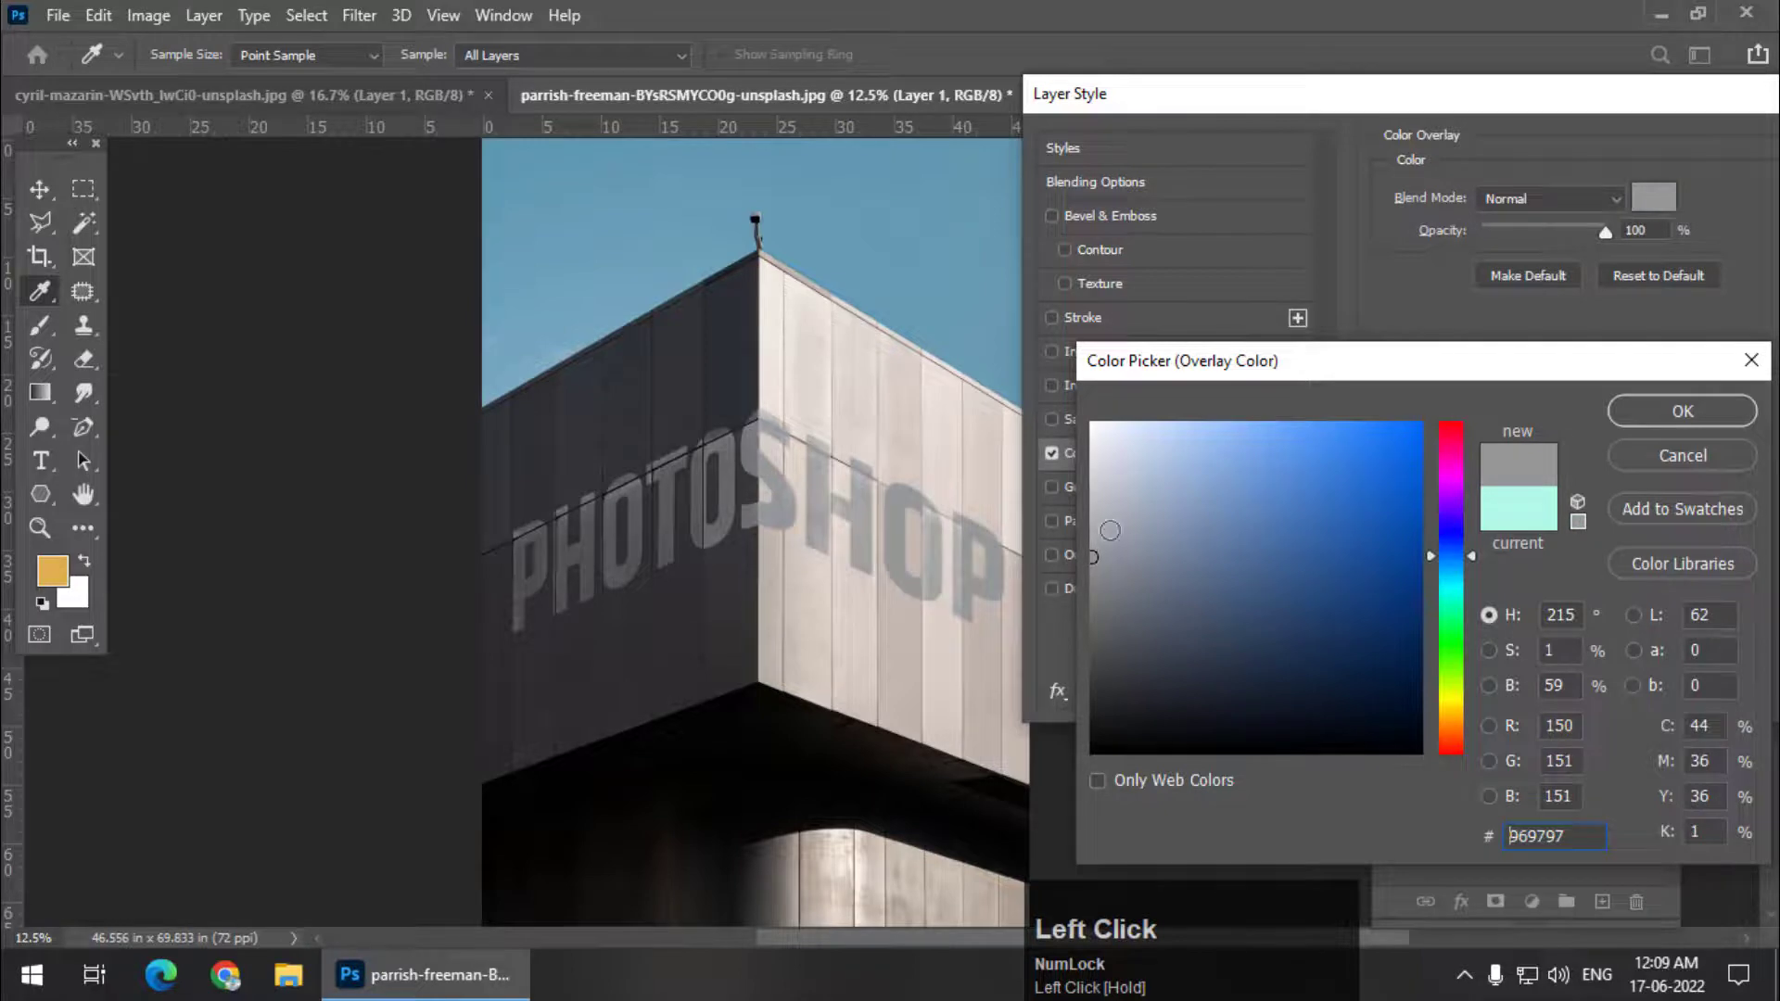
left_click(1683, 411)
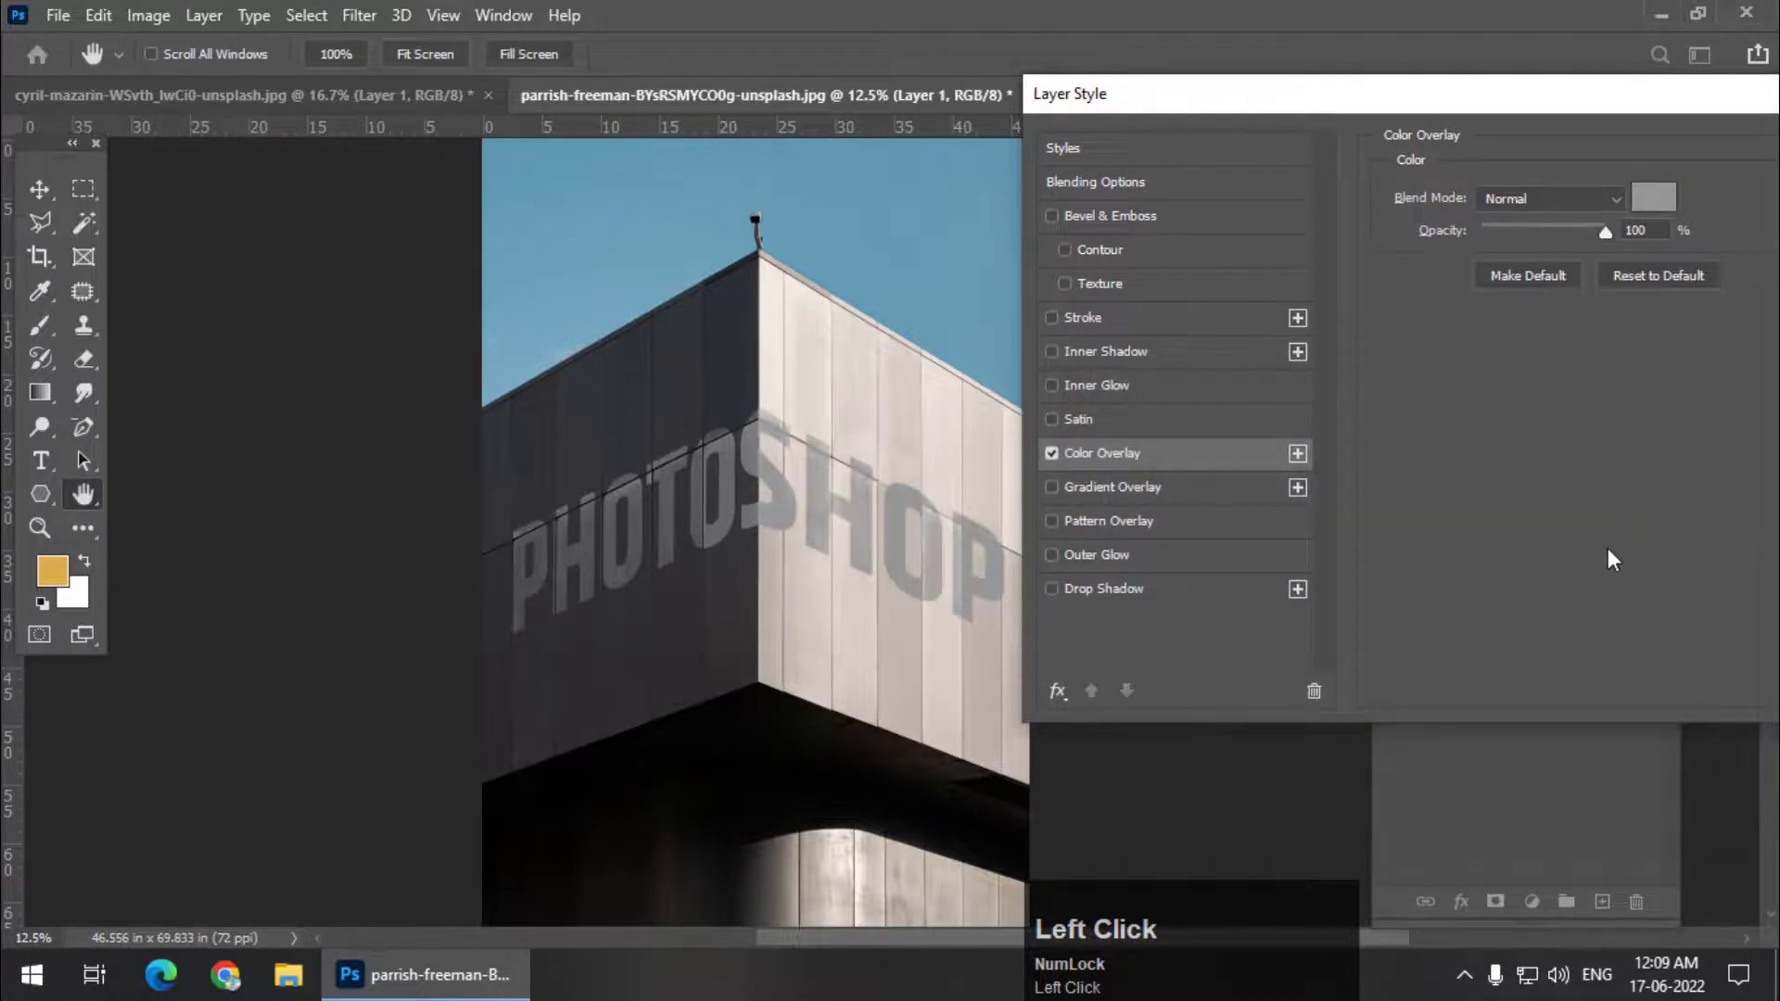
Set the underlying layer's Blend If ranges to 39 / 81 for shadows and 198 / 249 for highlights, and apply the layer style.
left_click(1149, 150)
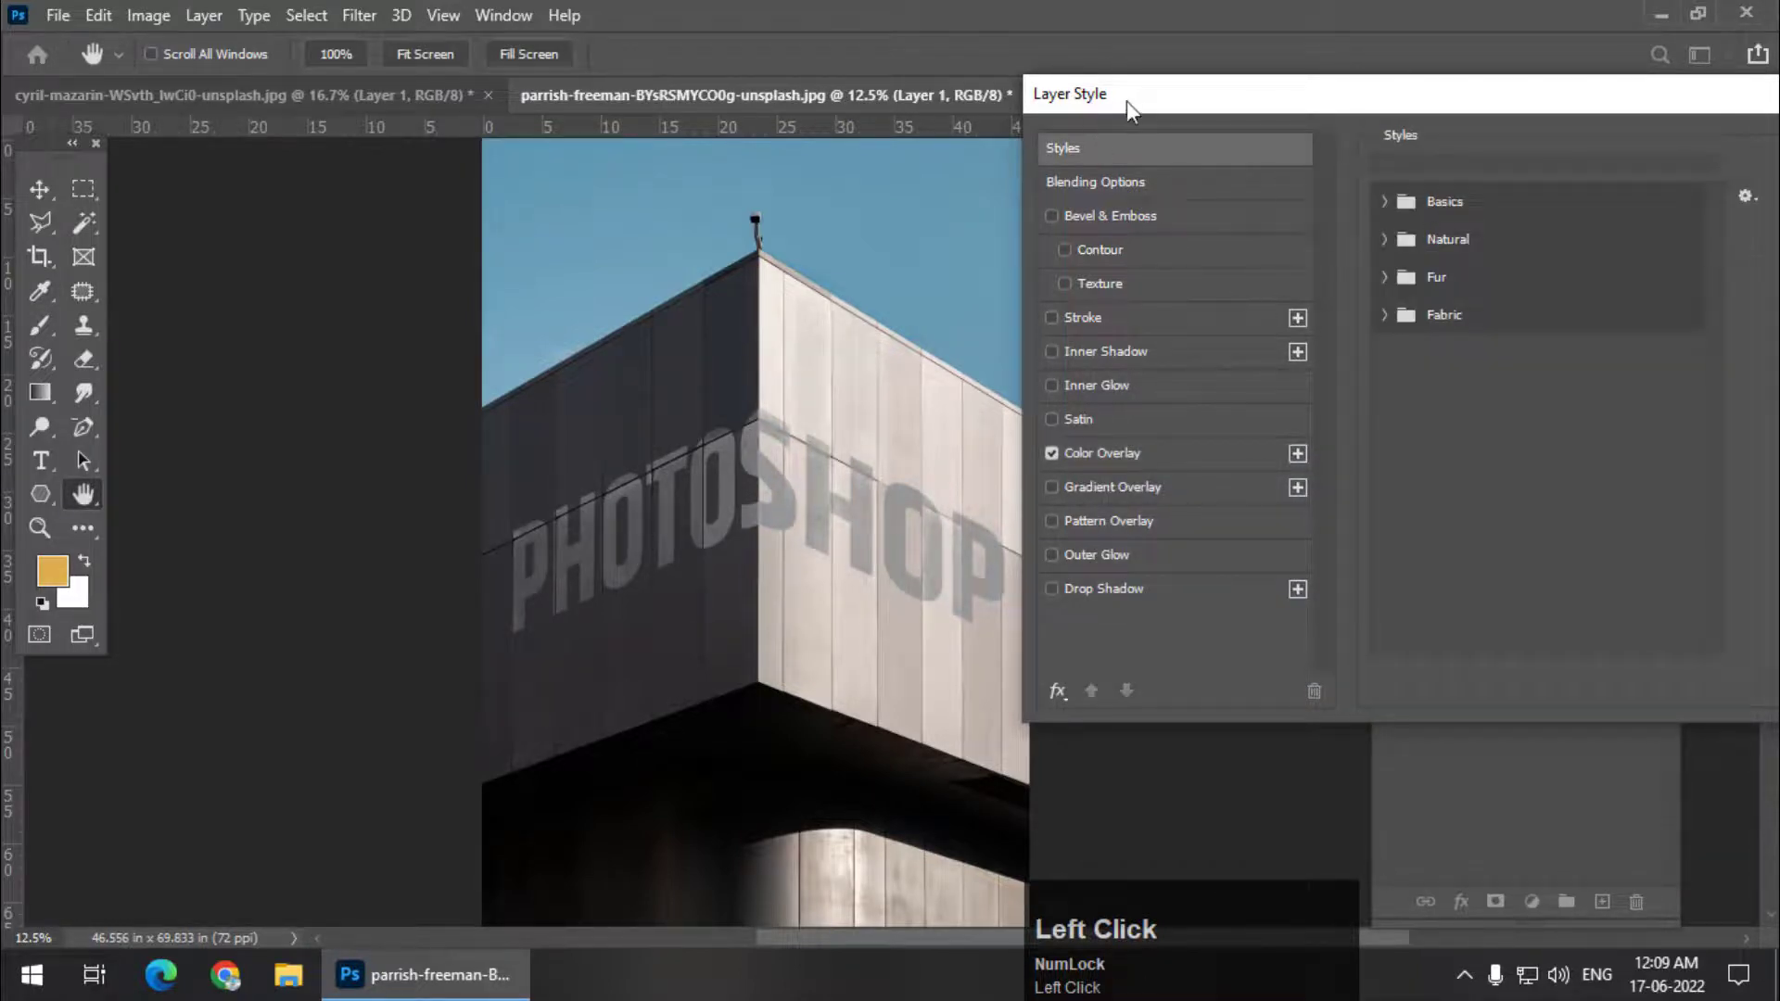
left_click_drag(1126, 100, 998, 142)
scroll(1065, 263, "up", 1)
scroll(1065, 264, "down", 1)
left_click(1063, 236)
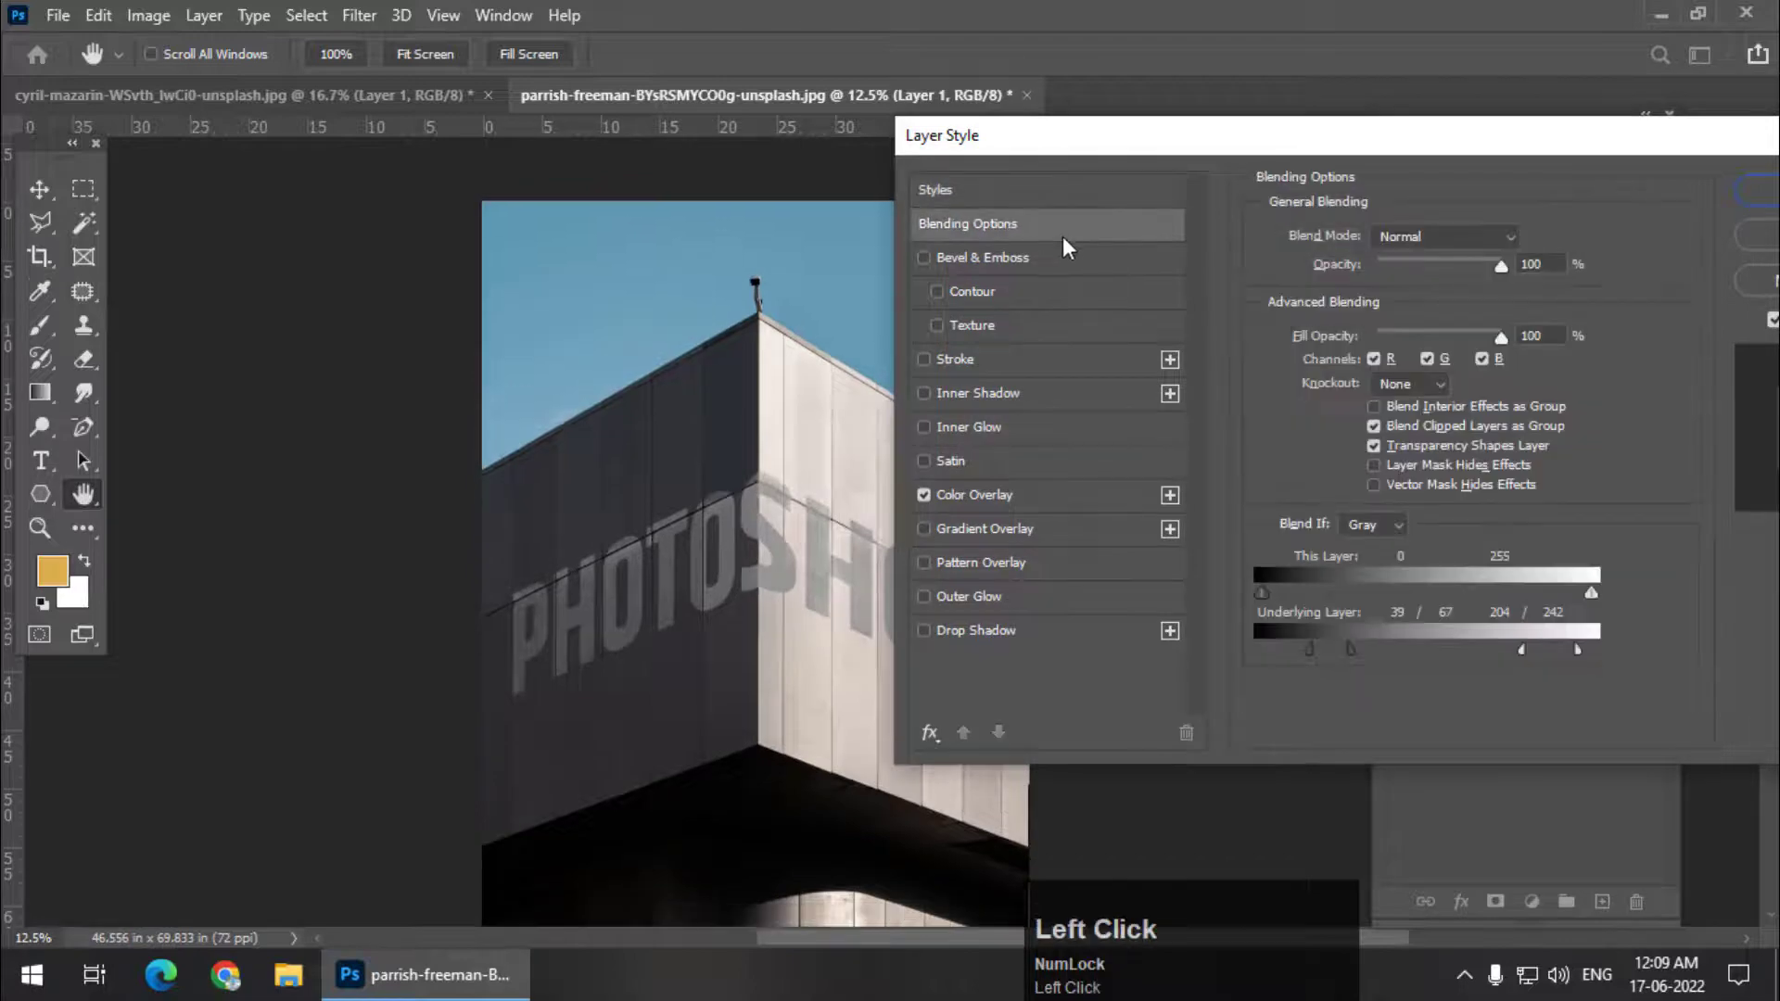
mouse_move(1531, 653)
left_mouse_down()
mouse_move(1504, 652)
mouse_move(1586, 649)
mouse_move(1515, 649)
left_mouse_up()
left_click_drag(1357, 648, 1369, 649)
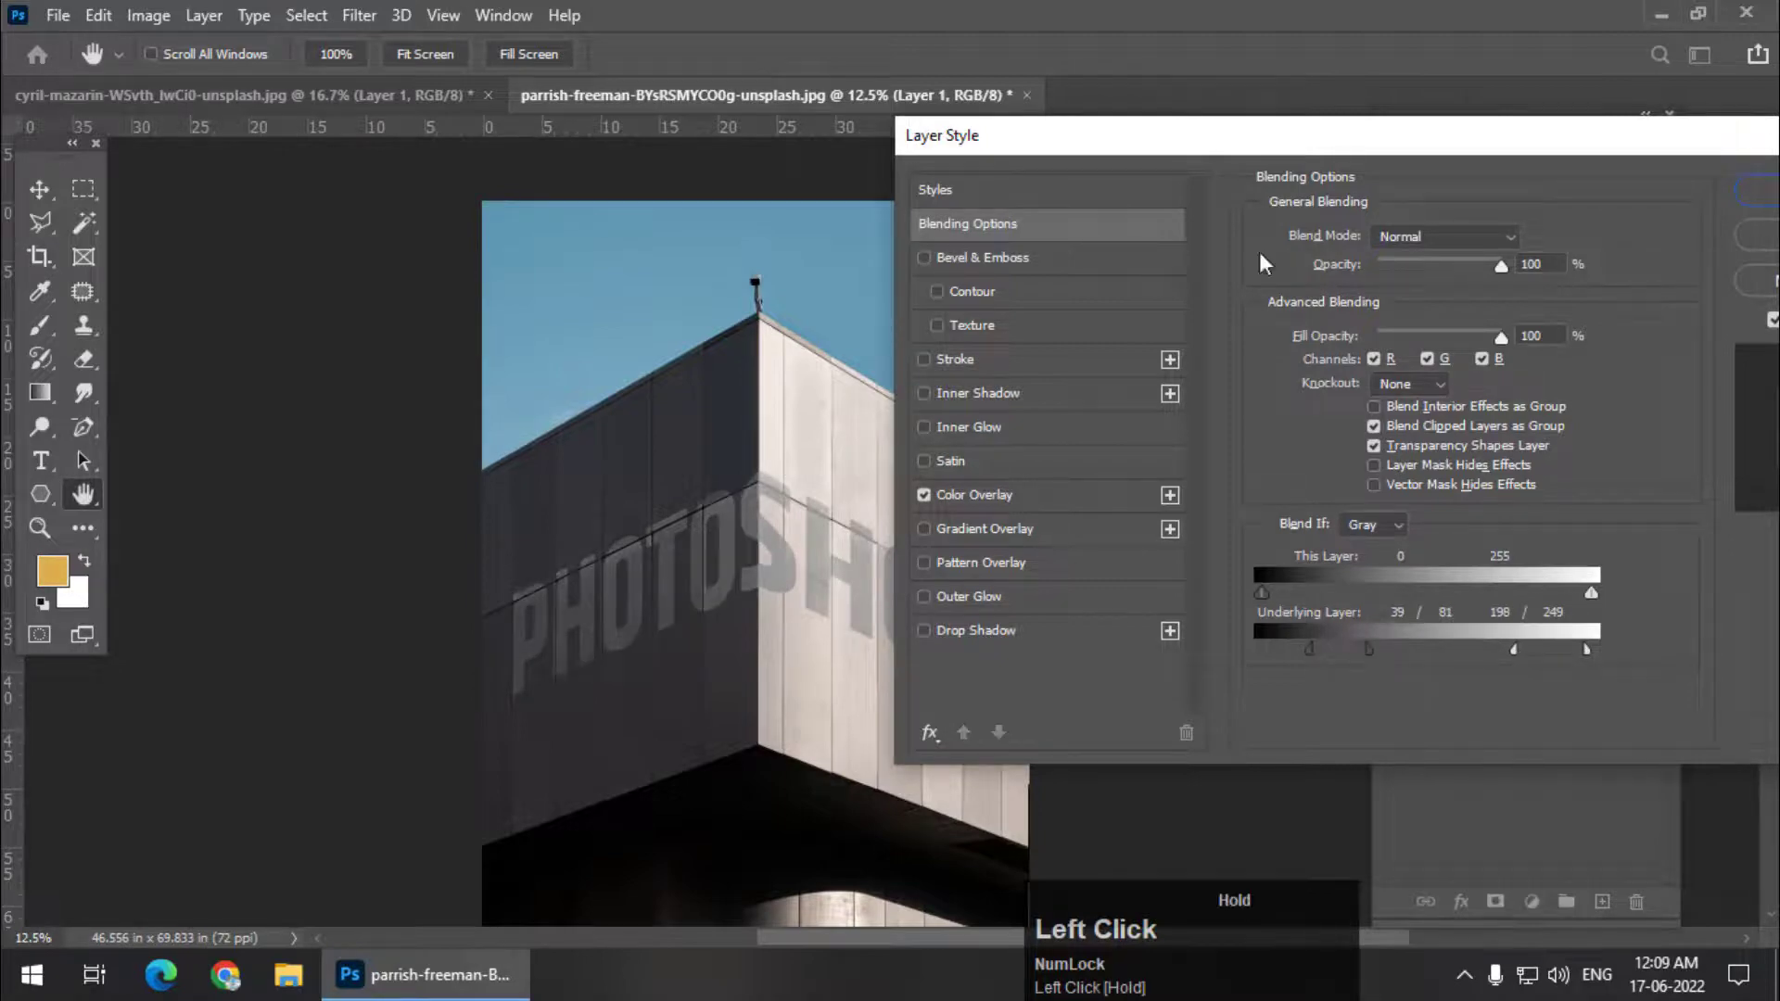
left_click_drag(1165, 156, 1166, 217)
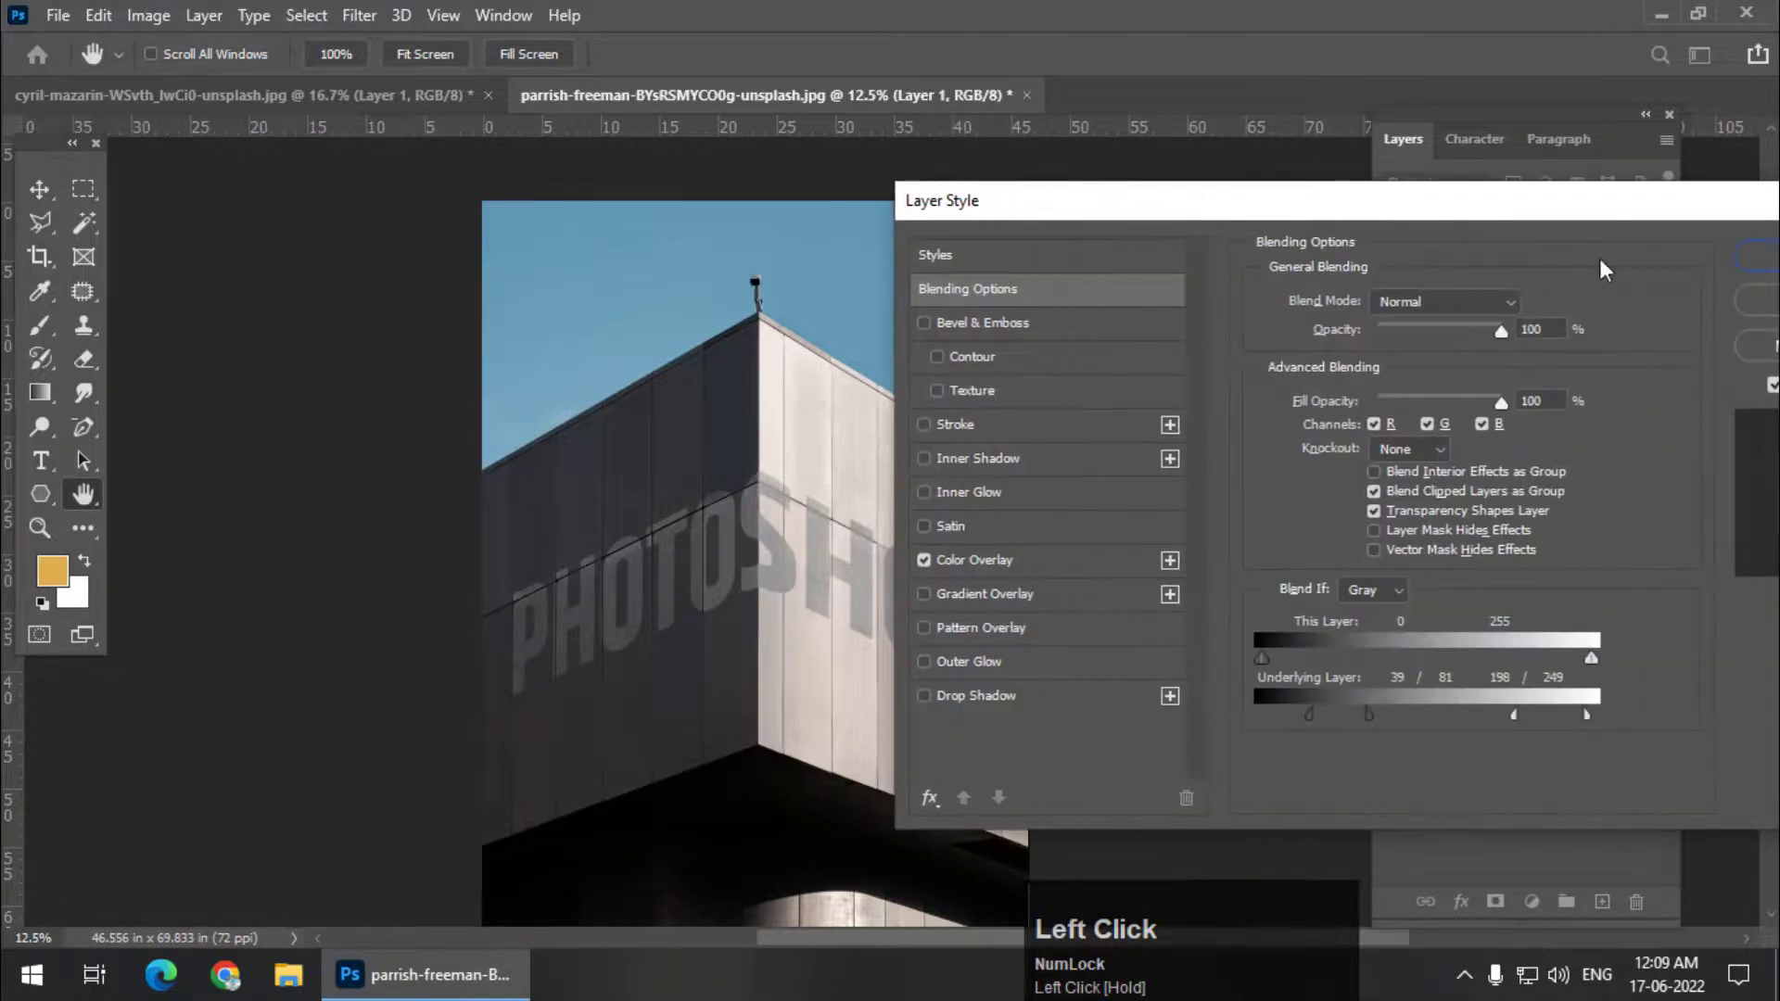
left_click(1757, 250)
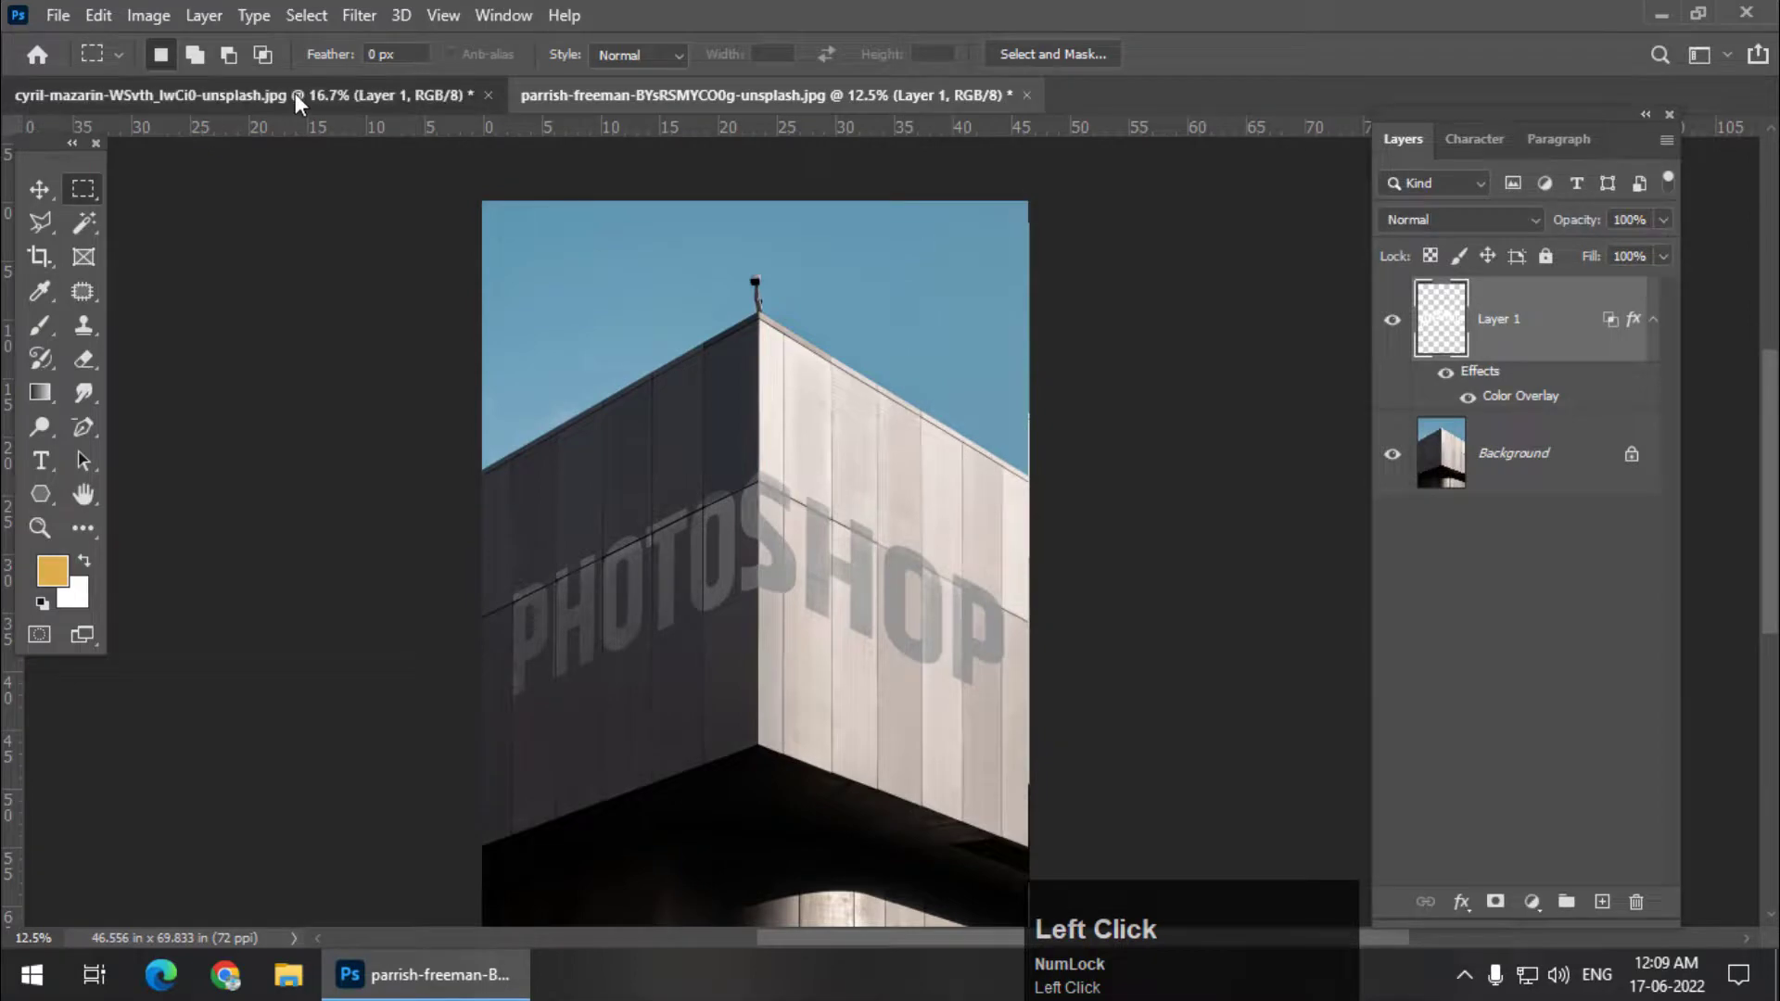
Switch to the cobblestone street document to review the blended PHOTOSHOP text.
left_click(209, 96)
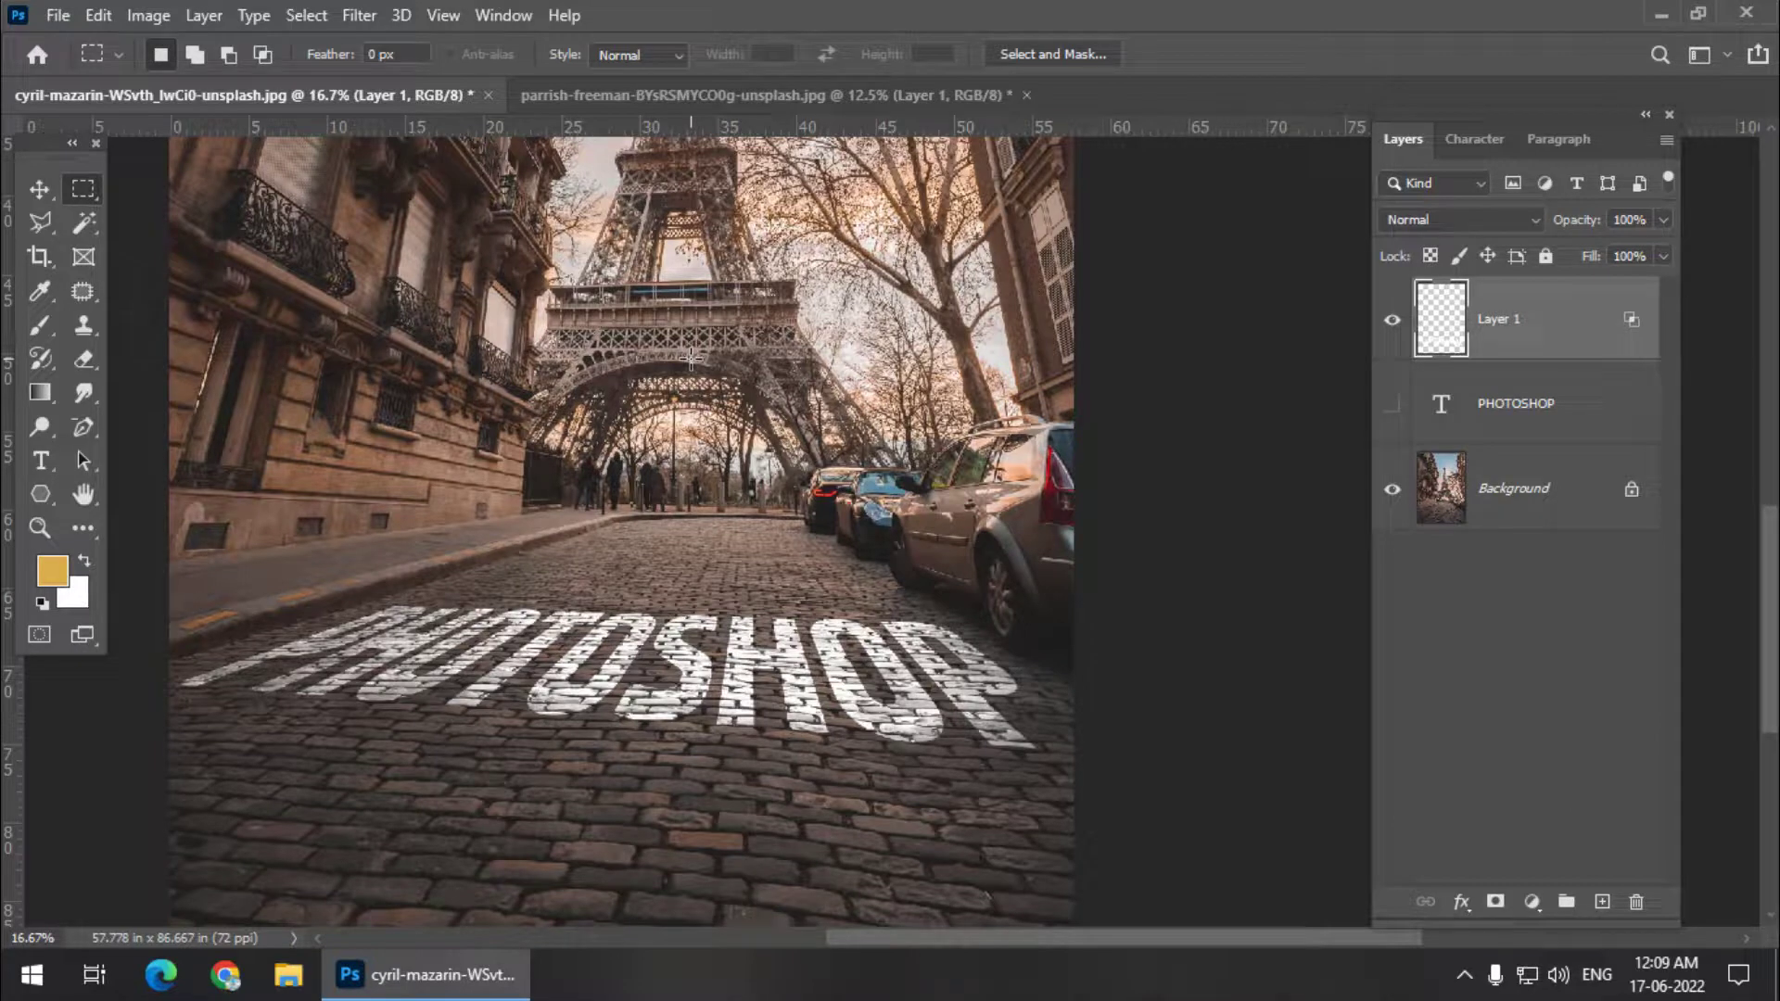
key("F10")
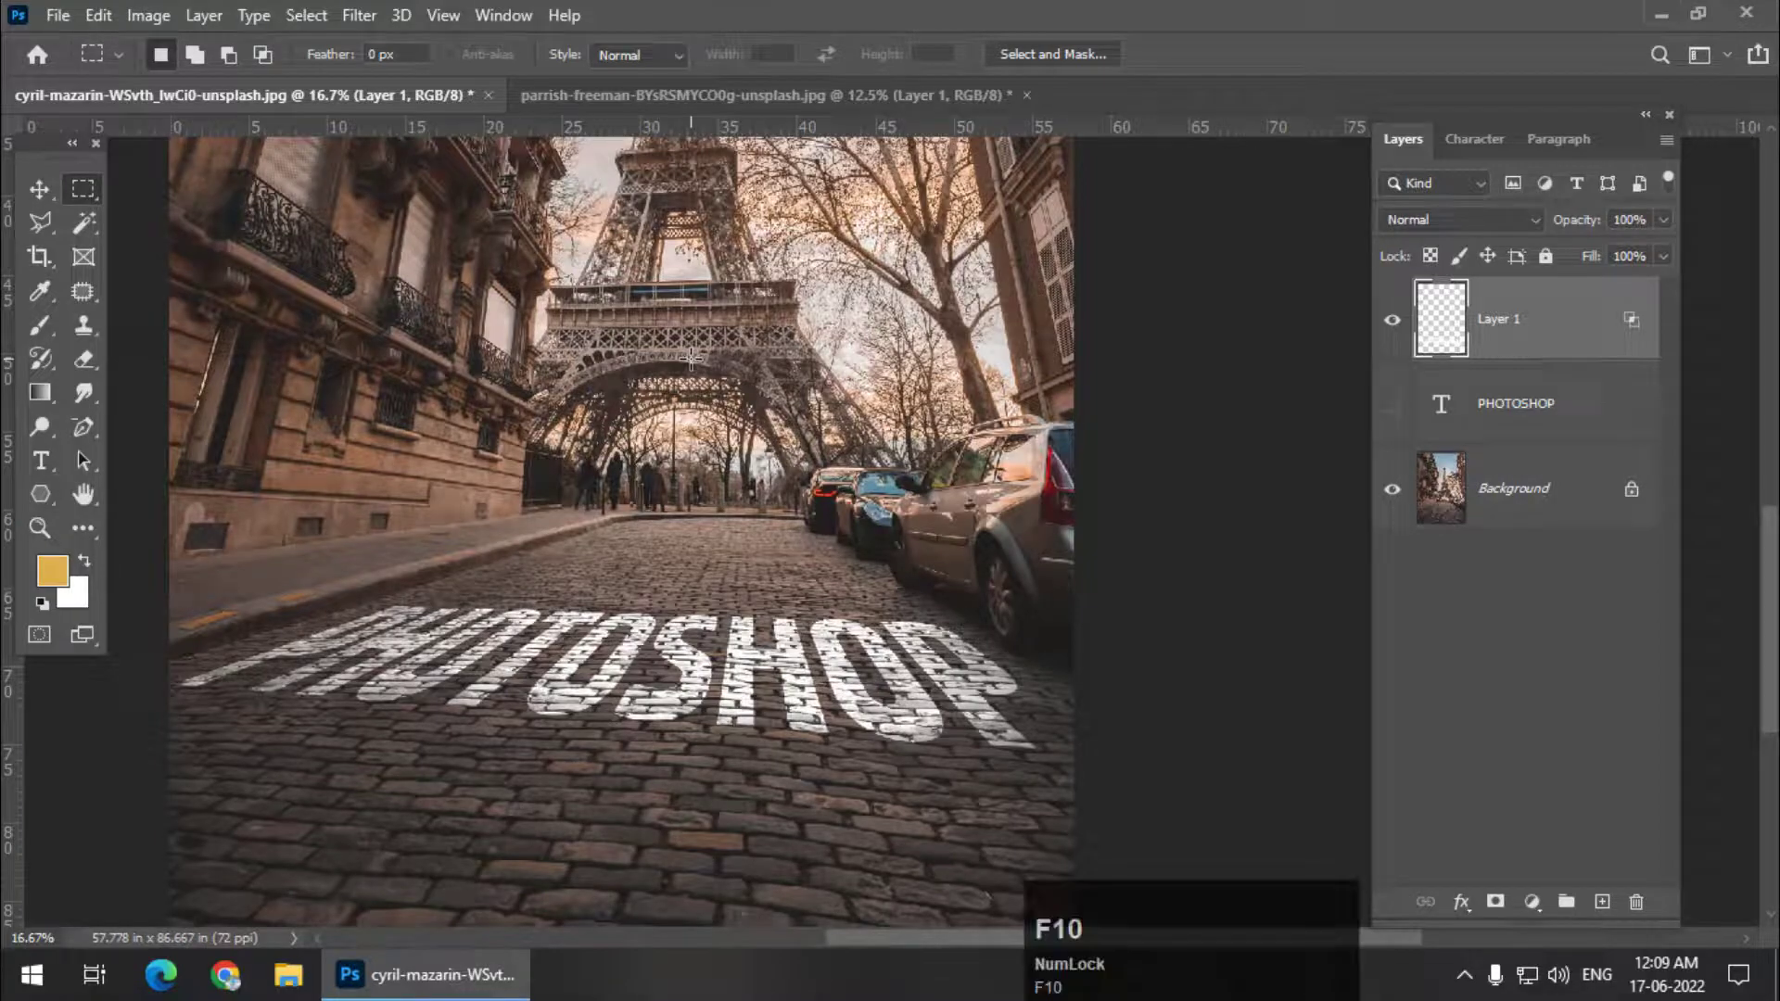